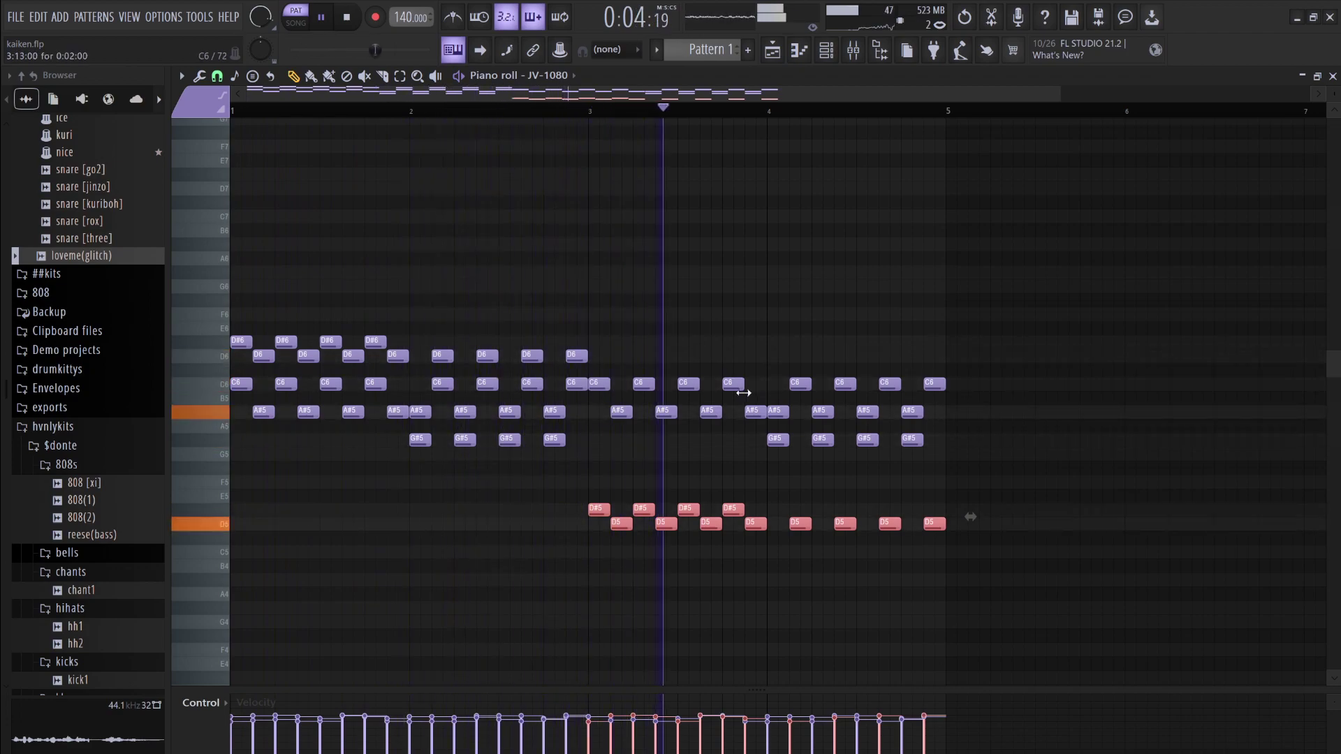
# Transpose the selected low notes in bars 3 and 4, moving the D#5 notes to G5 and the D5 notes to F5
pyautogui.press('space')
pyautogui.hotkey('shift', 'Up')
pyautogui.hotkey('shift', 'Up')
pyautogui.hotkey('shift', 'Up')
pyautogui.hotkey('shift', 'Up')
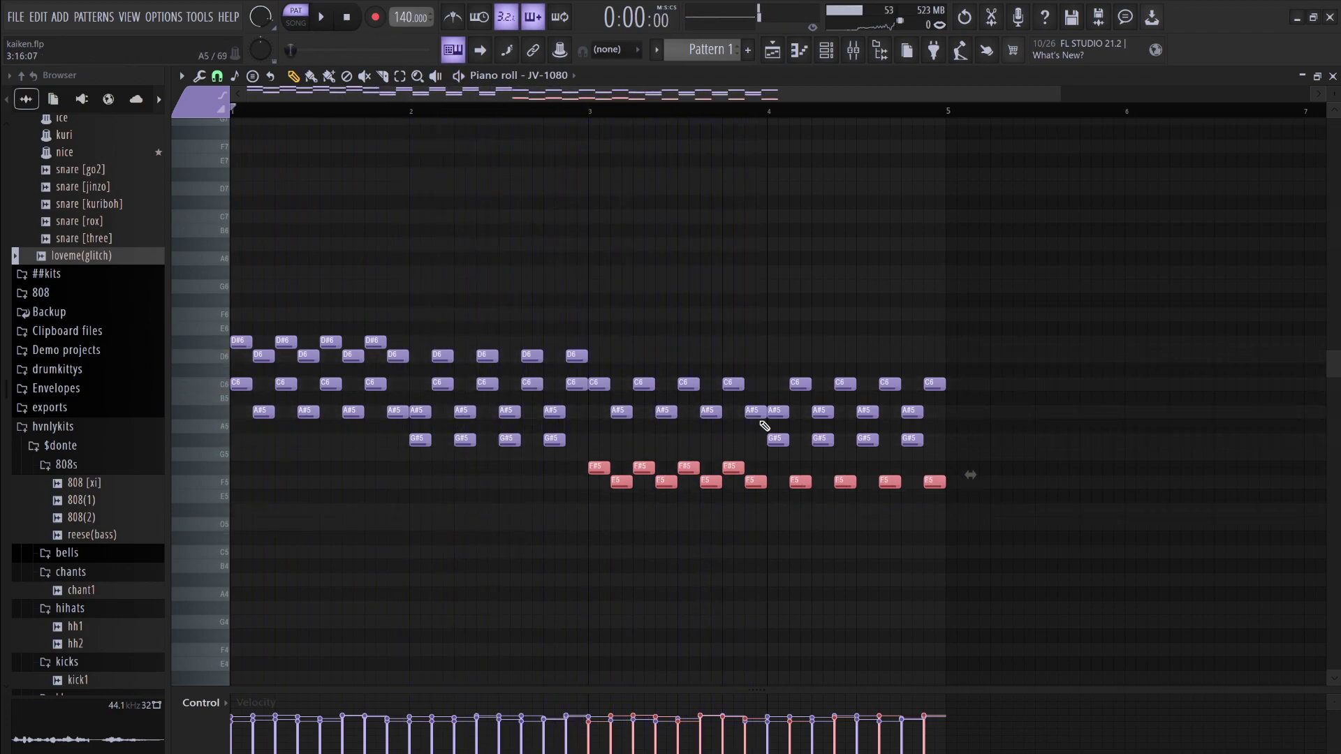
pyautogui.moveTo(953, 510); pyautogui.dragTo(618, 462)
pyautogui.hotkey('shift', 'Down')
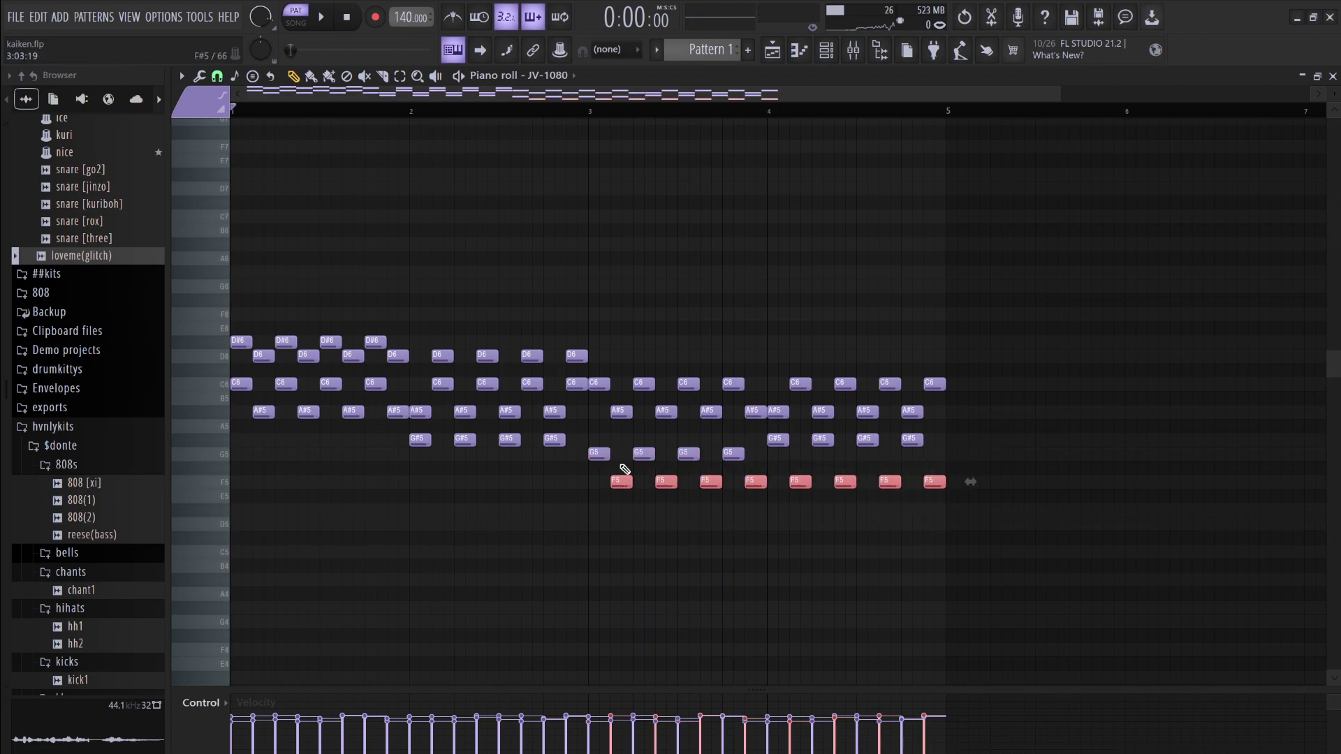
# Move the G#5 notes in bar 4 up to D6
pyautogui.moveTo(939, 442); pyautogui.dragTo(772, 433)
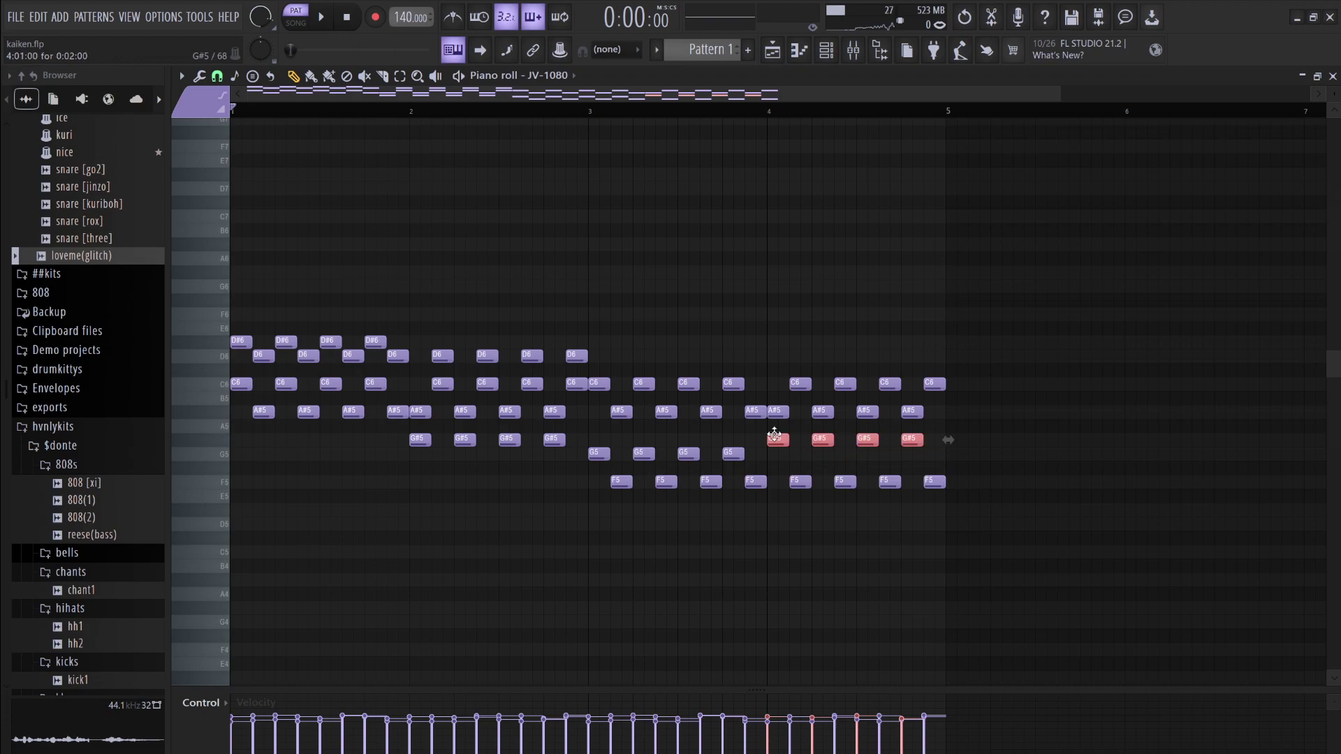
pyautogui.hotkey('shift', 'Up')
pyautogui.hotkey('shift', 'Up')
pyautogui.hotkey('shift', 'Up')
pyautogui.hotkey('shift', 'Up')
pyautogui.hotkey('shift', 'Up')
pyautogui.hotkey('shift', 'Up')
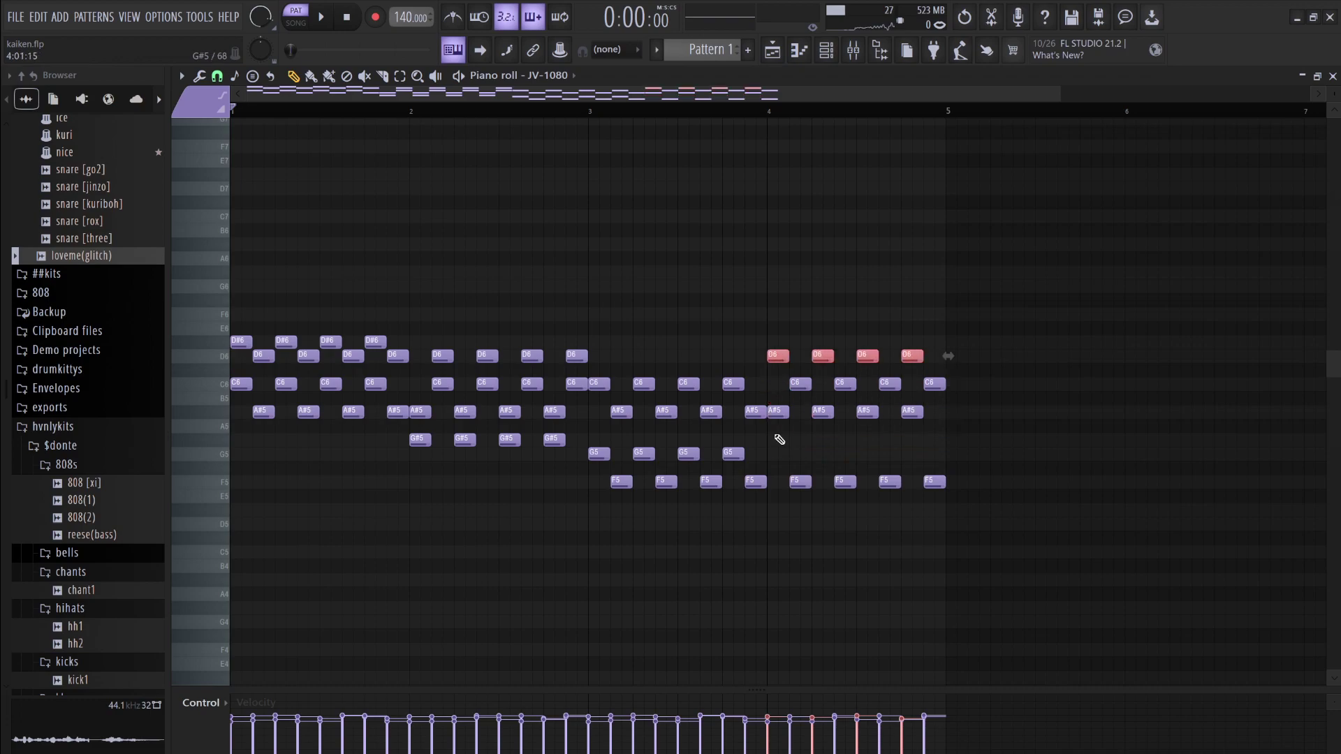
# Play the pattern and lower the C6 notes in bar 4 to G#5
pyautogui.press('space')
pyautogui.moveTo(967, 406); pyautogui.dragTo(831, 376)
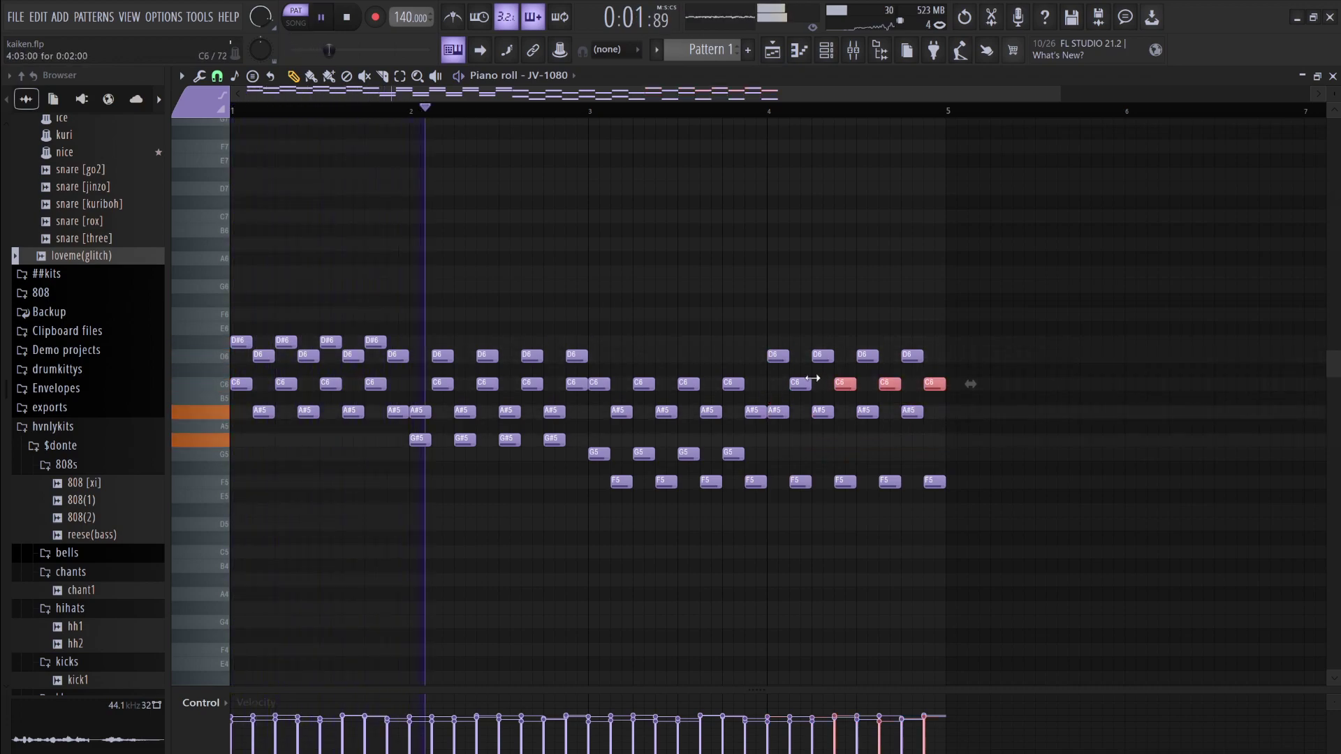
pyautogui.hotkey('shift', 'Down')
pyautogui.hotkey('shift', 'Down')
pyautogui.hotkey('shift', 'Down')
pyautogui.hotkey('shift', 'Down')
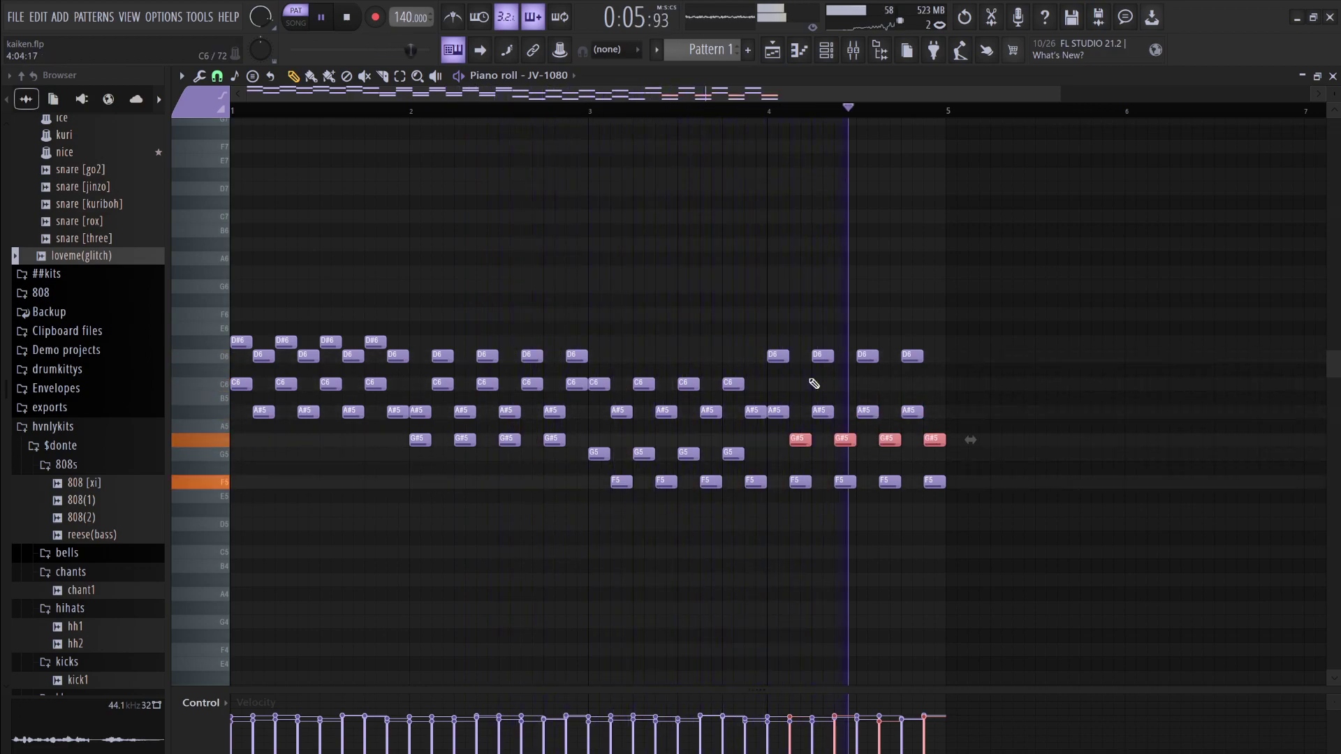
pyautogui.keyDown('ctrl'); pyautogui.click(960, 533); pyautogui.keyUp('ctrl')
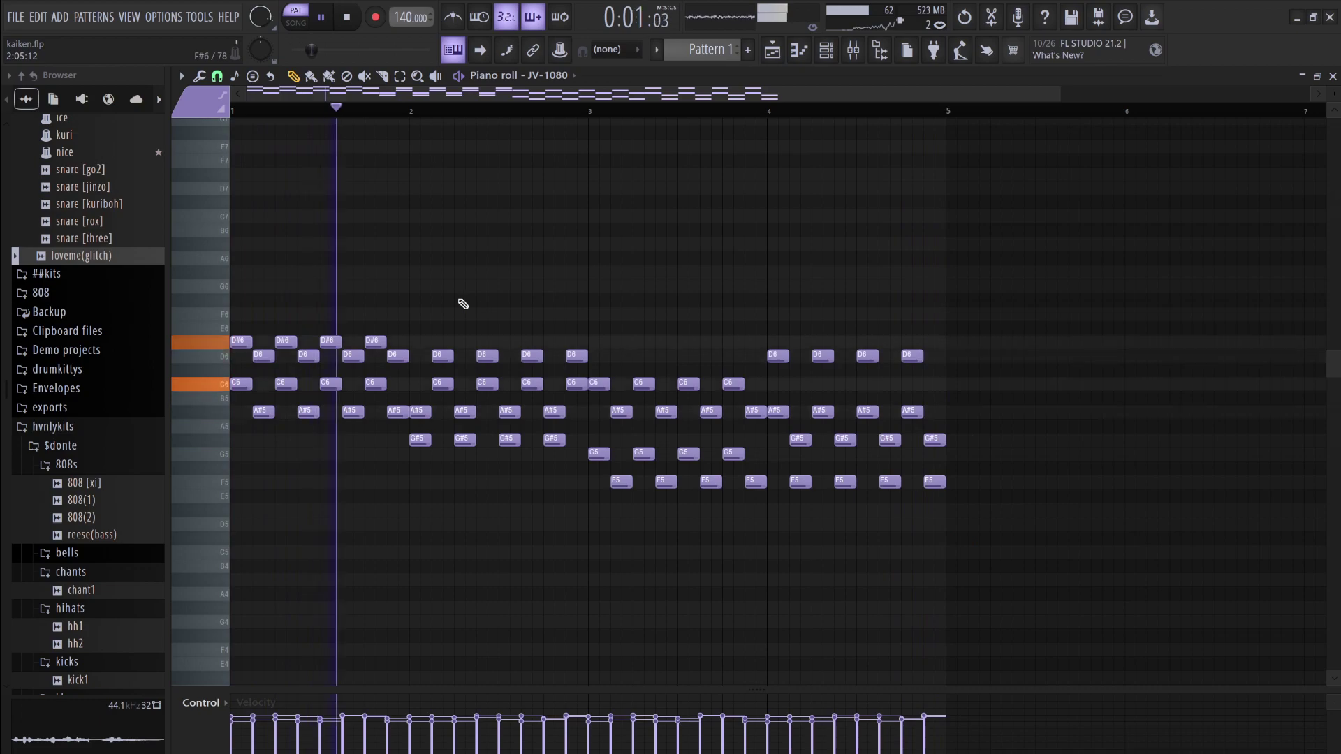
# Duplicate the whole four-bar melody one octave lower and play back the start
pyautogui.press('space')
pyautogui.moveTo(987, 557); pyautogui.dragTo(288, 512)
pyautogui.press('space')
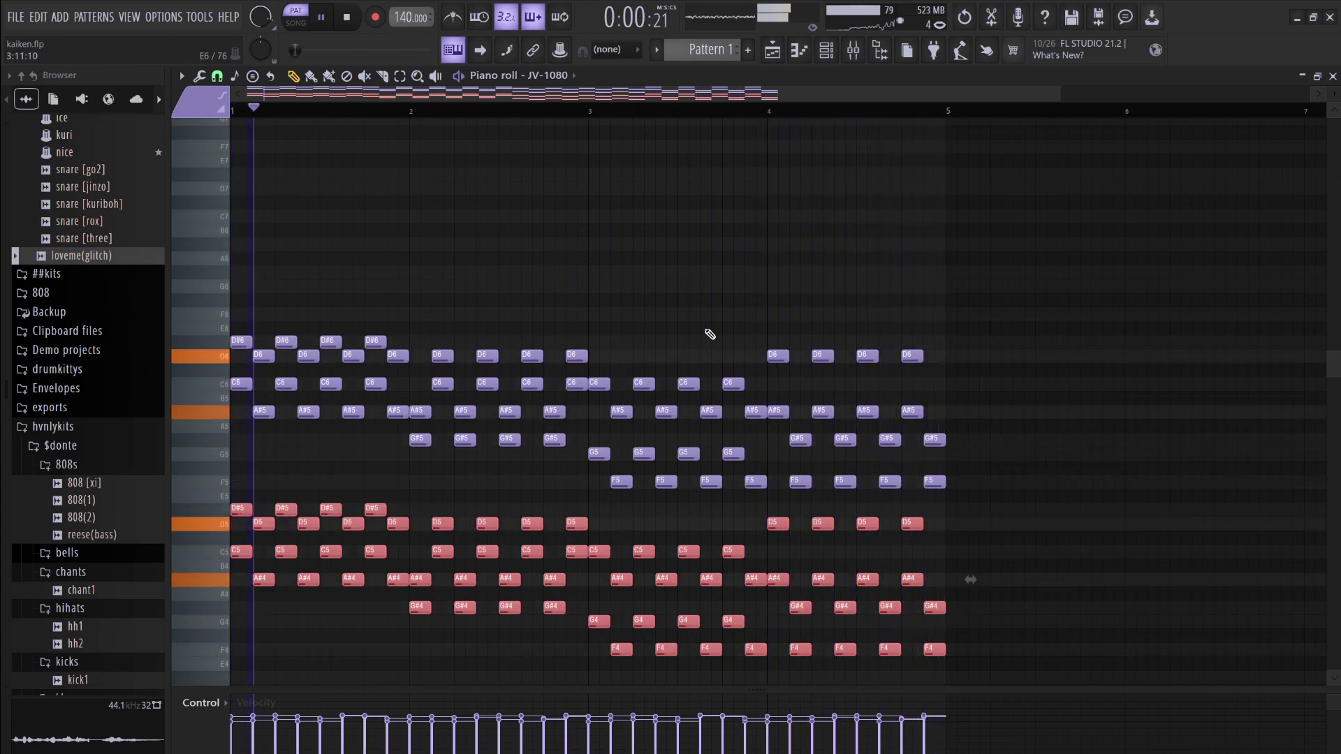
pyautogui.press('space')
# Clone the Sampler channel twice in the channel rack
pyautogui.click(826, 49)
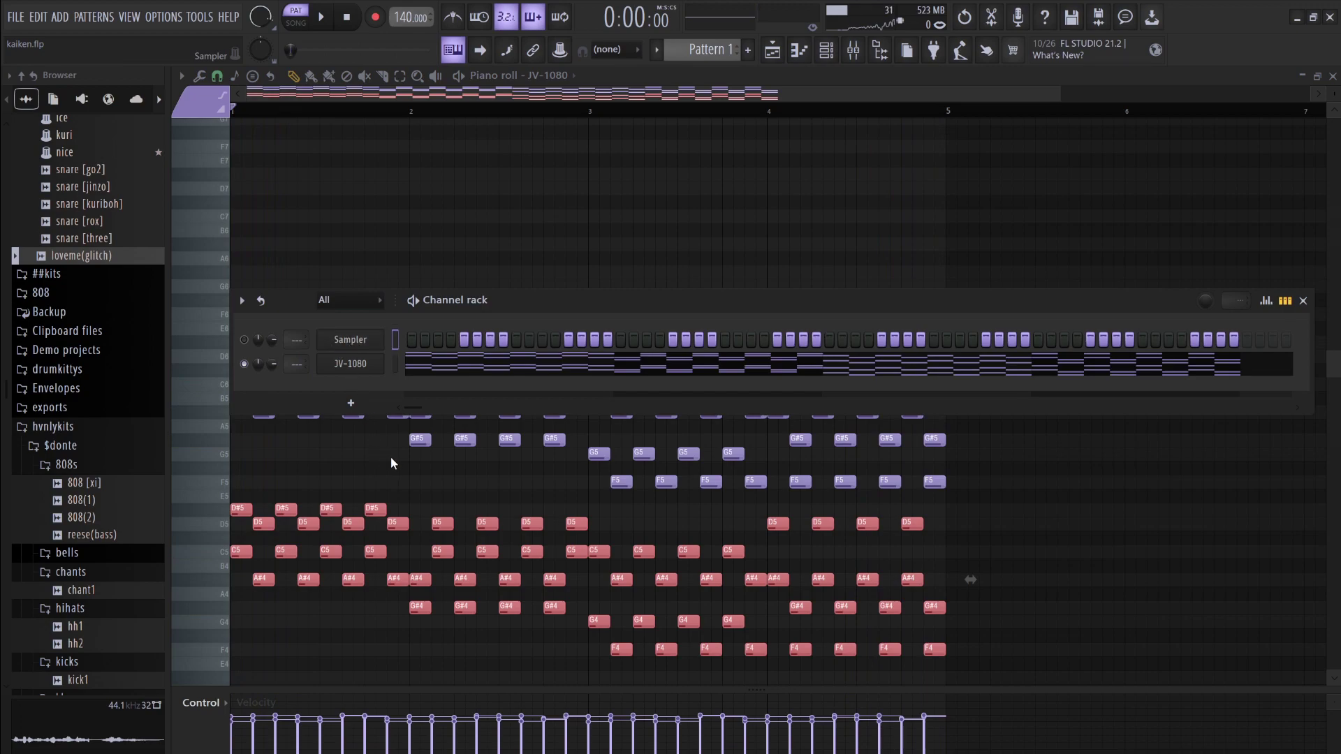
pyautogui.hotkey('alt', 'c')
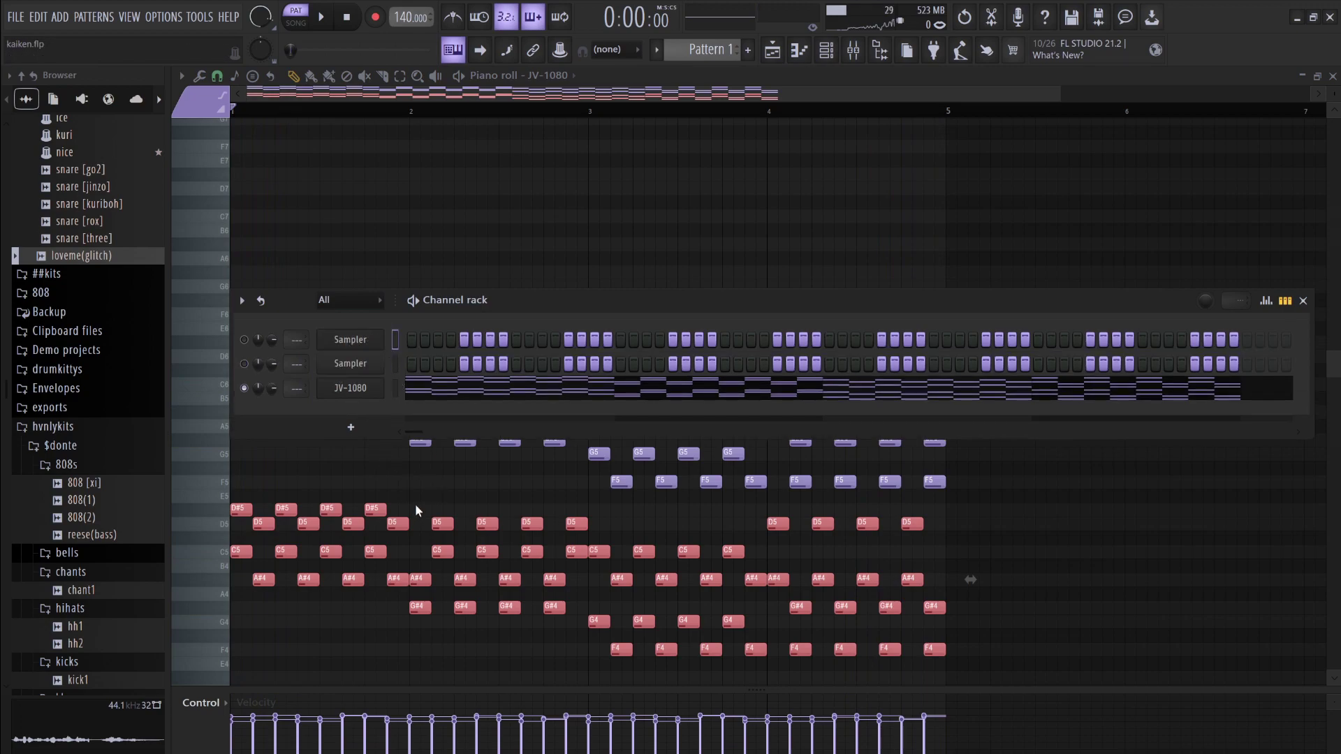
pyautogui.hotkey('alt', 'c')
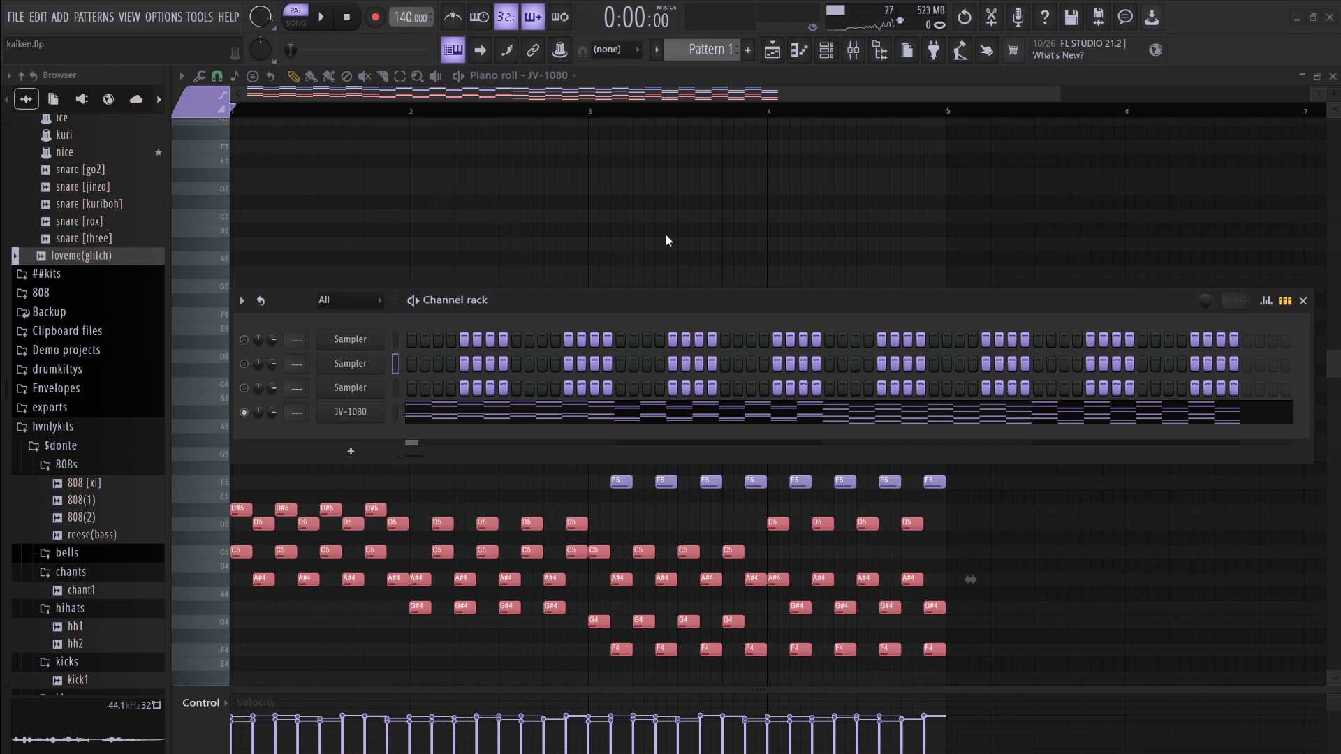
# Place the Pattern 1 audio clip at bar 1 of Track 1 in the playlist and show the patterns in the picker
pyautogui.click(771, 51)
pyautogui.moveTo(230, 134); pyautogui.dragTo(349, 153)
pyautogui.click(190, 106)
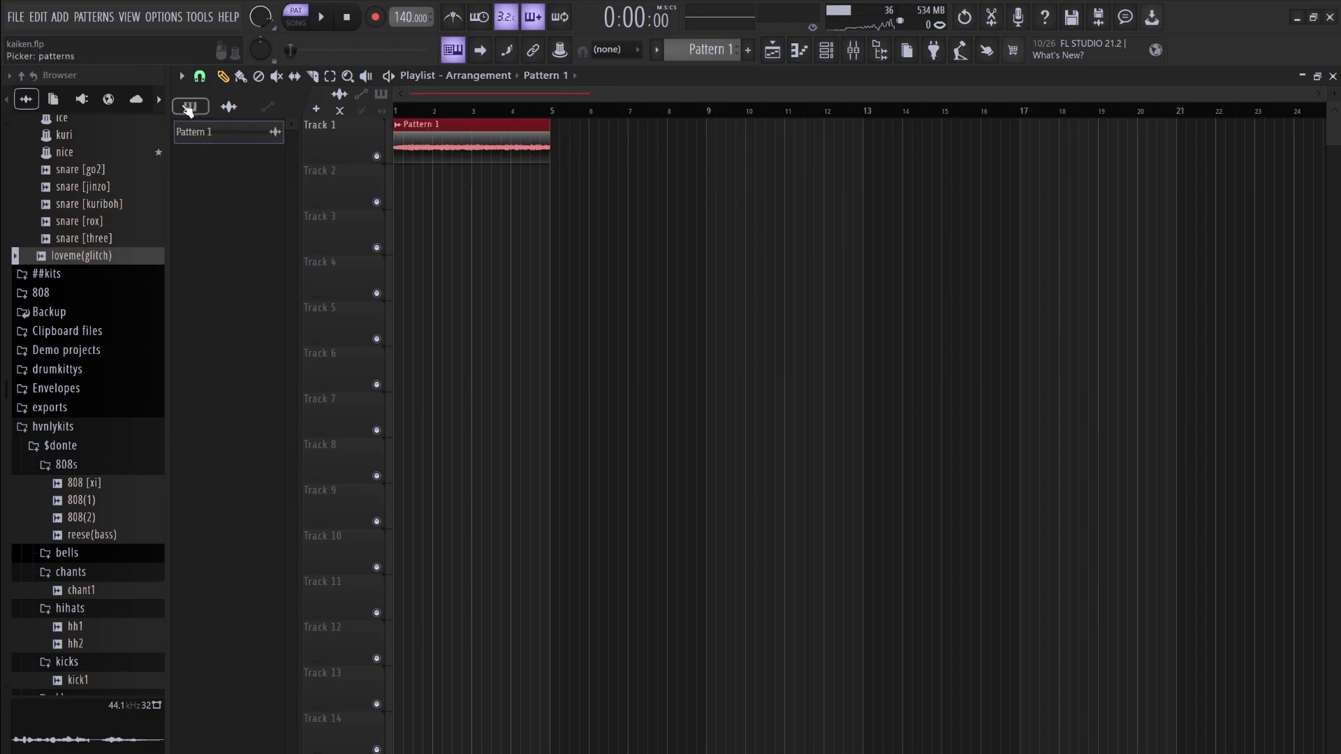
# Place a single Pattern 1 note clip at bar 1 of Track 6 and switch playback to song mode
pyautogui.moveTo(227, 134); pyautogui.dragTo(579, 341)
pyautogui.click(413, 352)
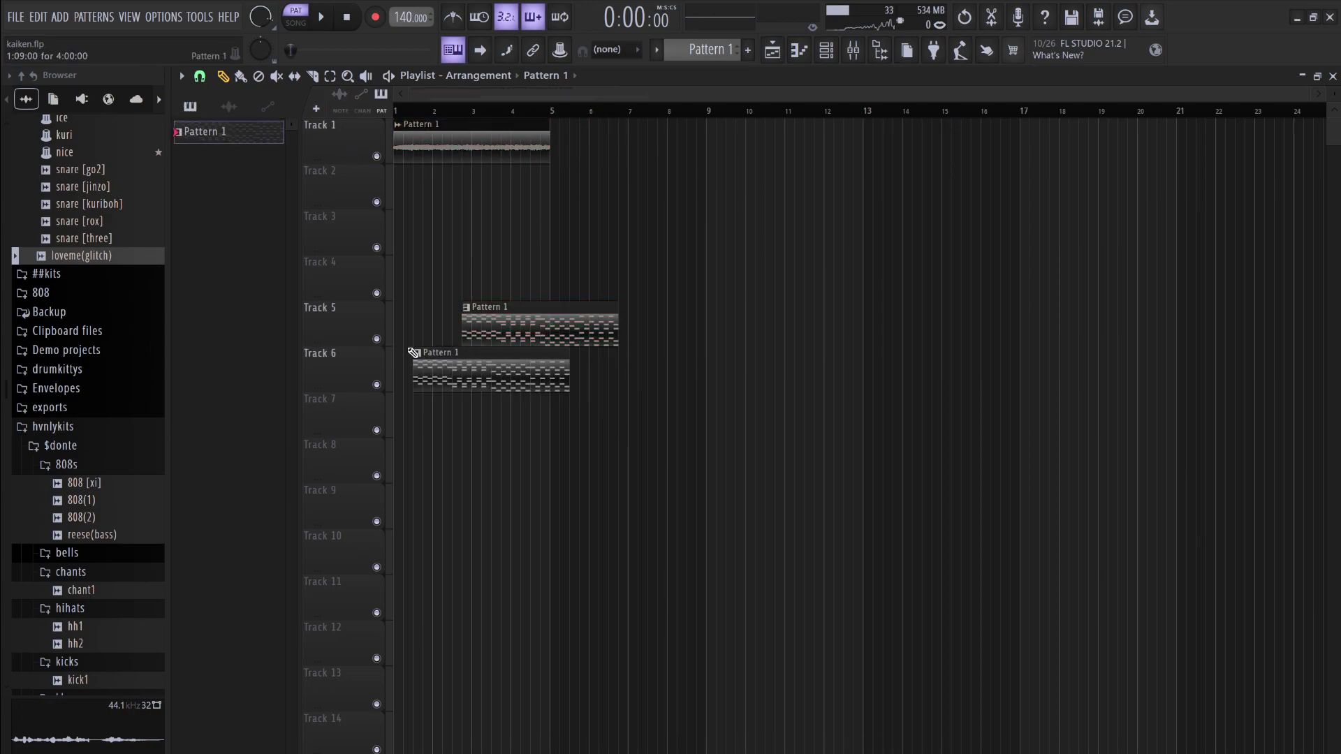
pyautogui.rightClick(555, 347)
pyautogui.moveTo(450, 353); pyautogui.dragTo(437, 354)
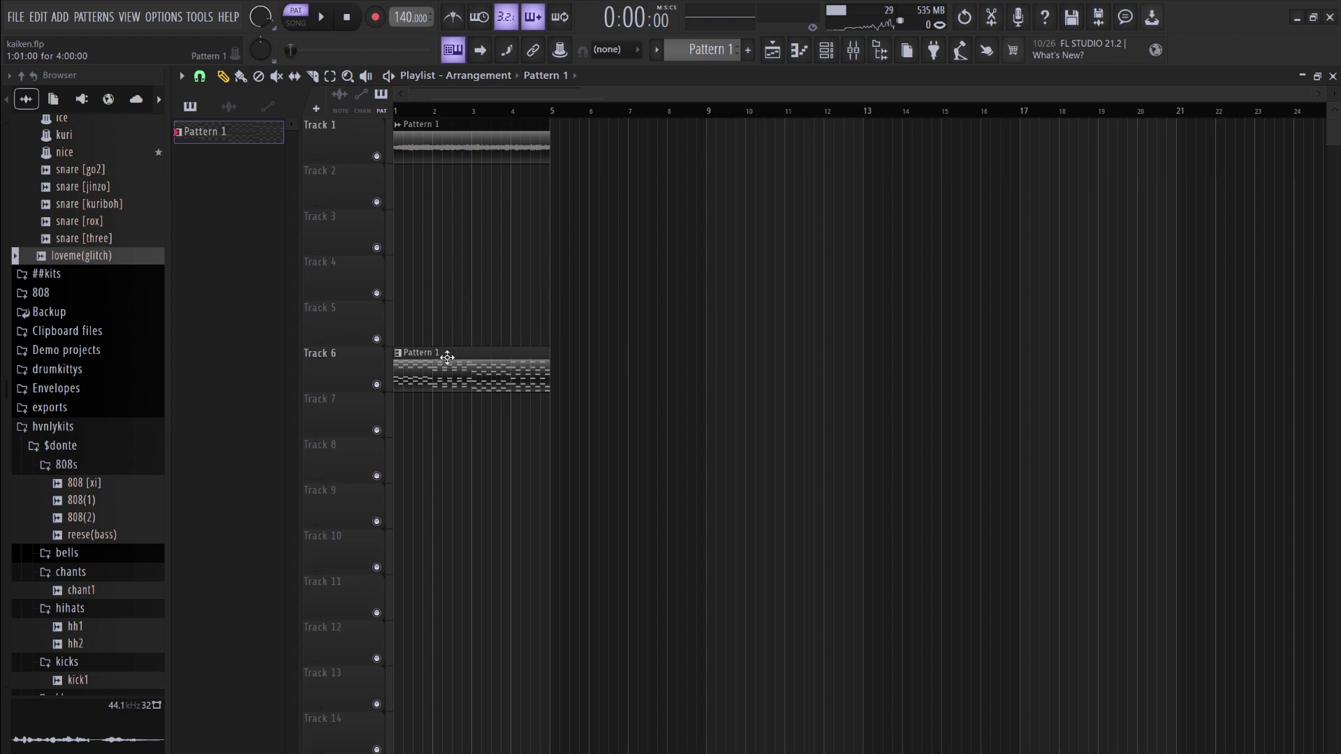
pyautogui.click(304, 27)
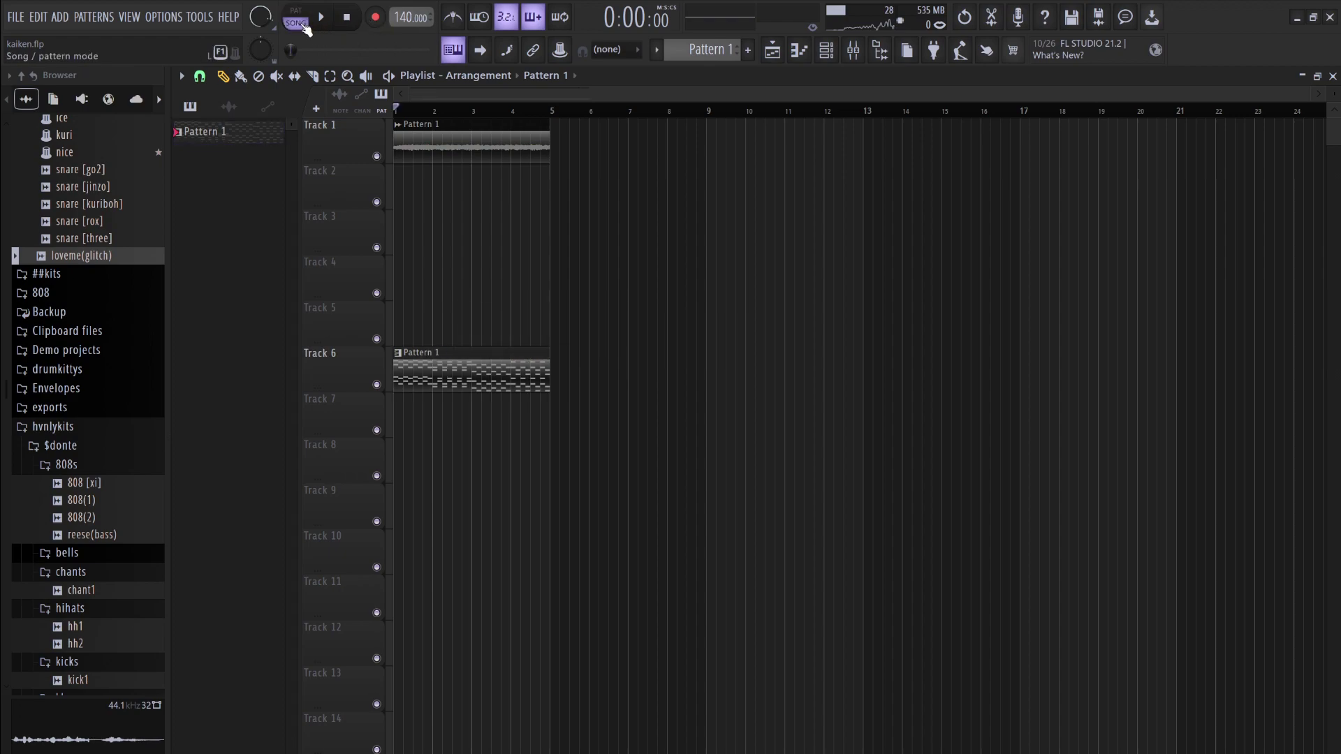
# Transfer the melody notes from the JV-1080 channel to the first Sampler channel, with the channel filter set to All
pyautogui.click(772, 51)
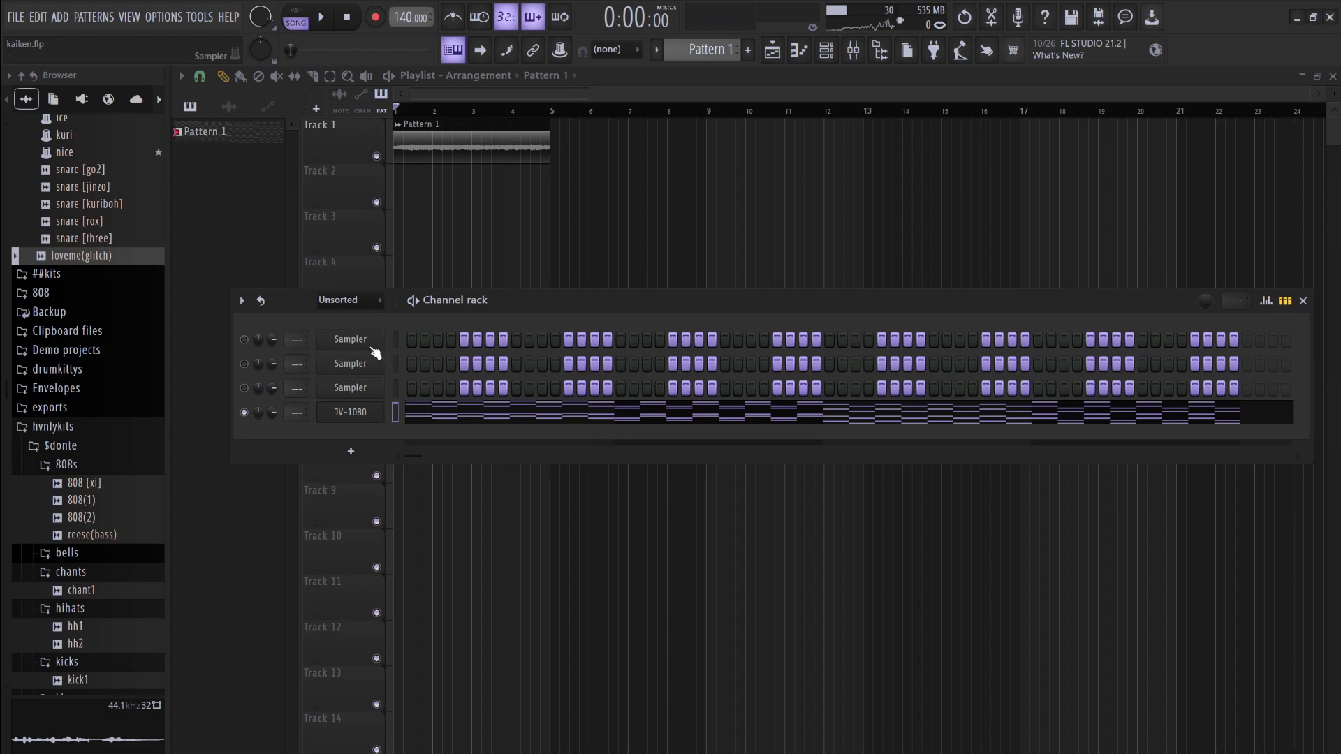
pyautogui.hotkey('ctrl', 'v')
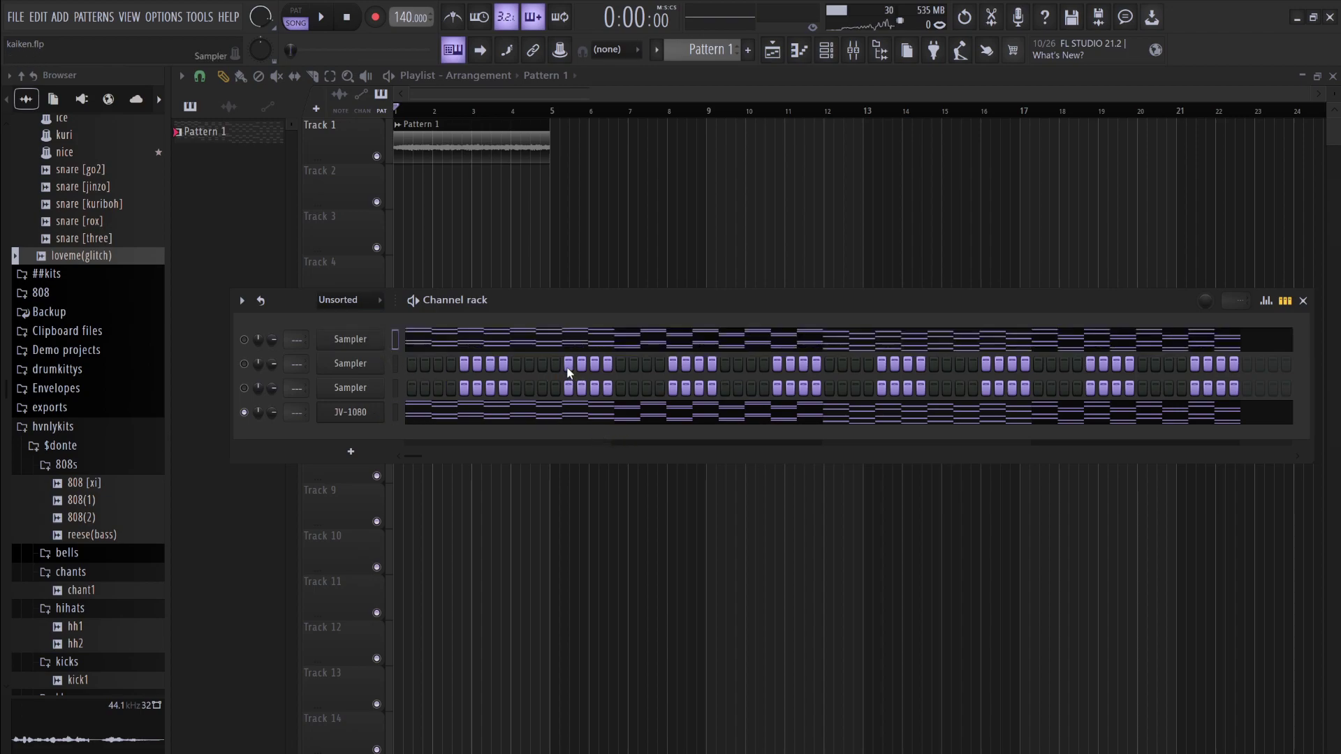
pyautogui.click(369, 295)
pyautogui.click(358, 312)
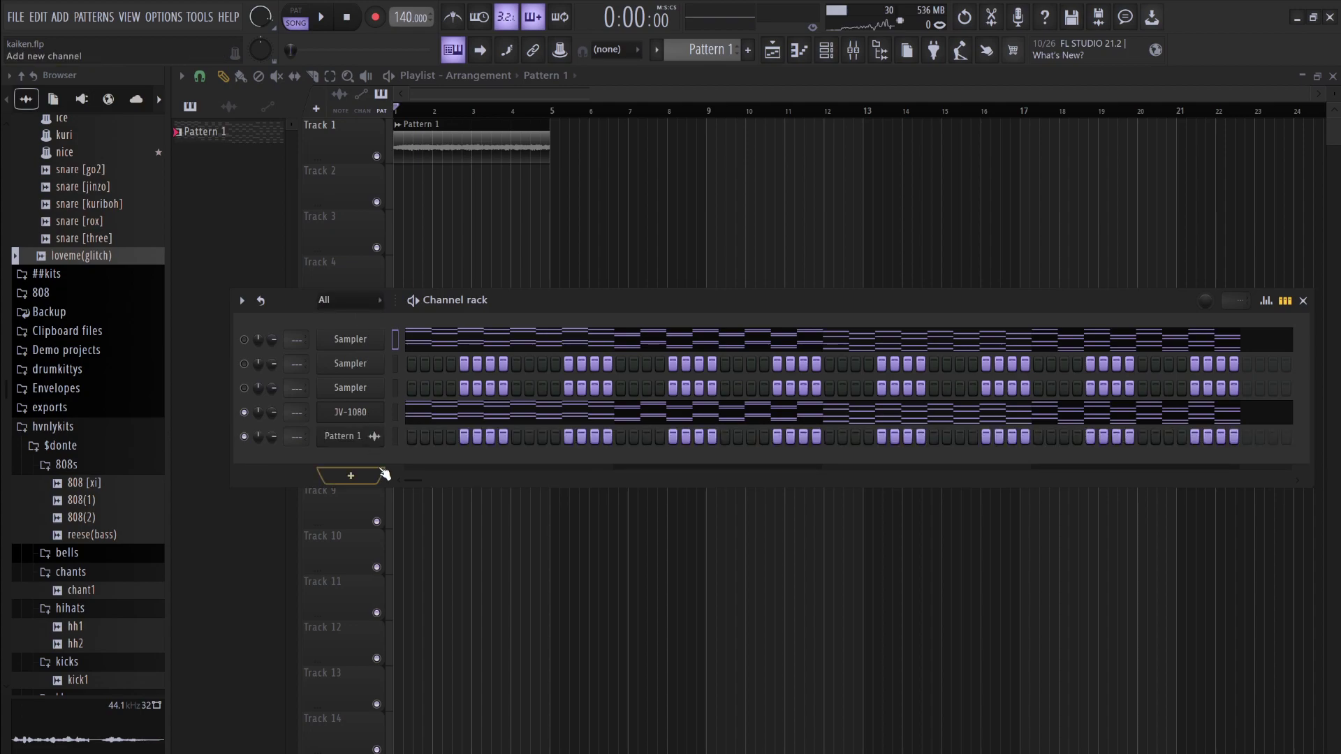
pyautogui.hotkey('ctrl', 'x')
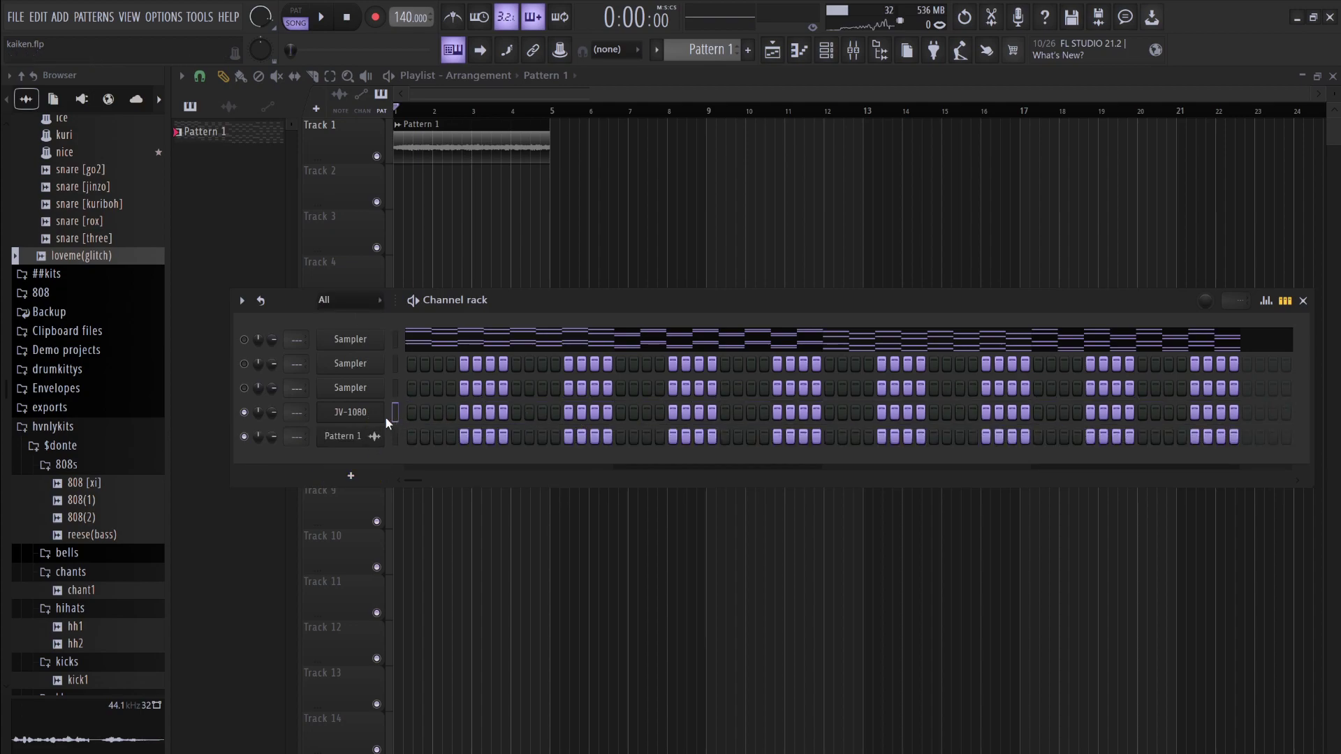
# Audition the JV-1080 patches and select PR-B patch 004, Phripphuzz
pyautogui.click(373, 419)
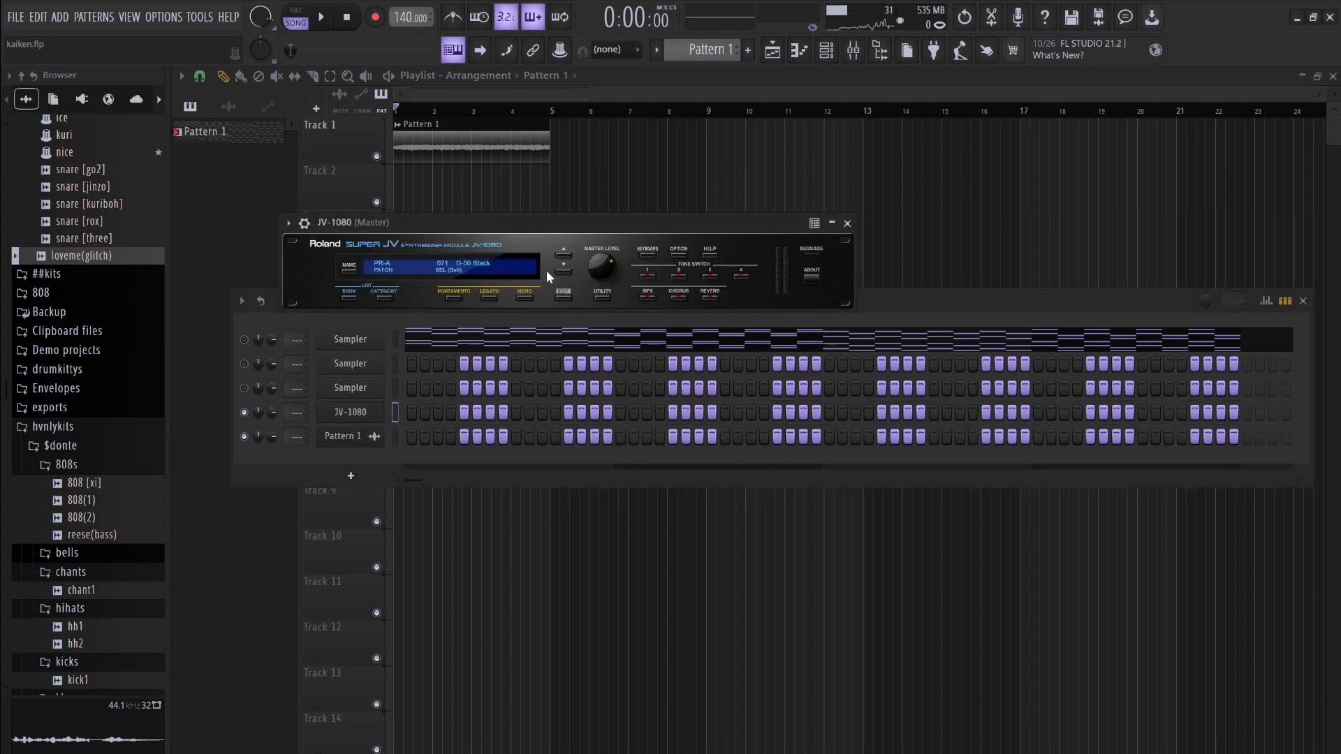
pyautogui.click(570, 270)
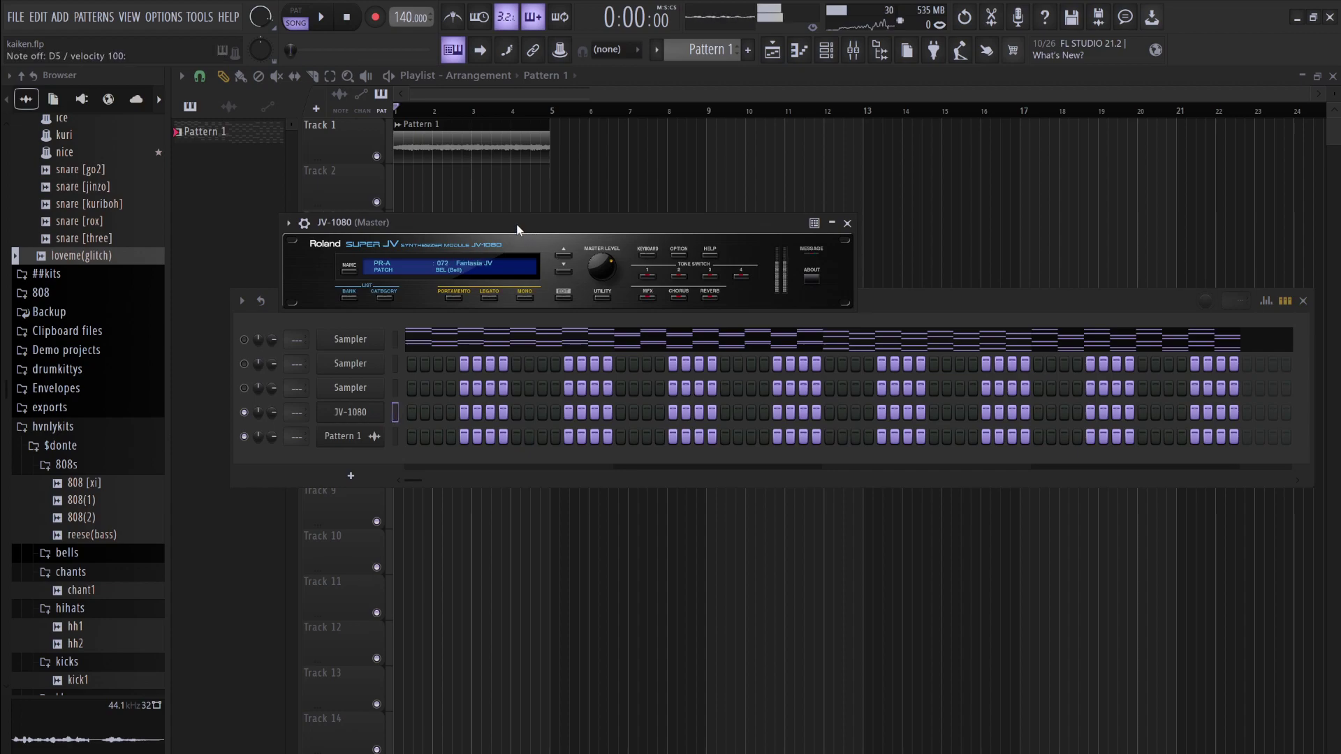
pyautogui.click(563, 274)
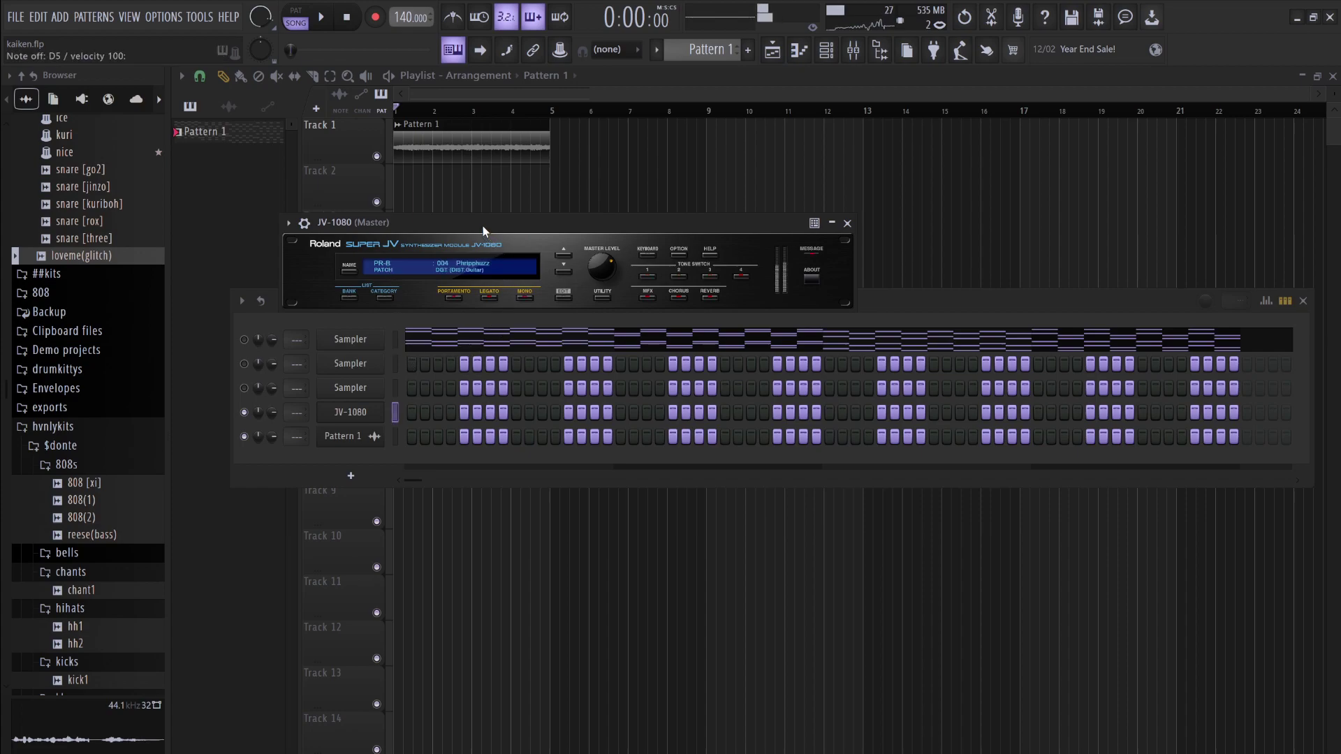
# Draw a D5 note slightly longer than one bar from the start of bar 1 in the JV-1080 piano roll, clearing the stray note
pyautogui.click(350, 418)
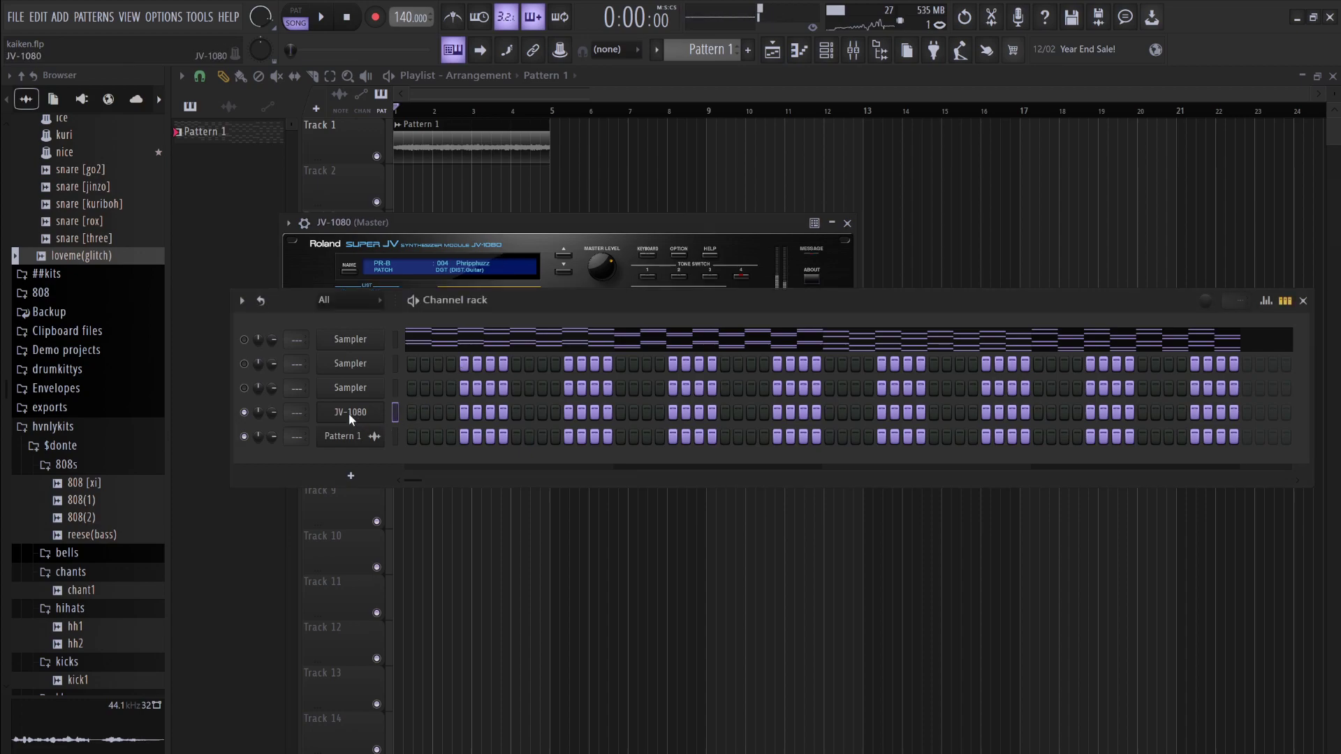
pyautogui.press('e')
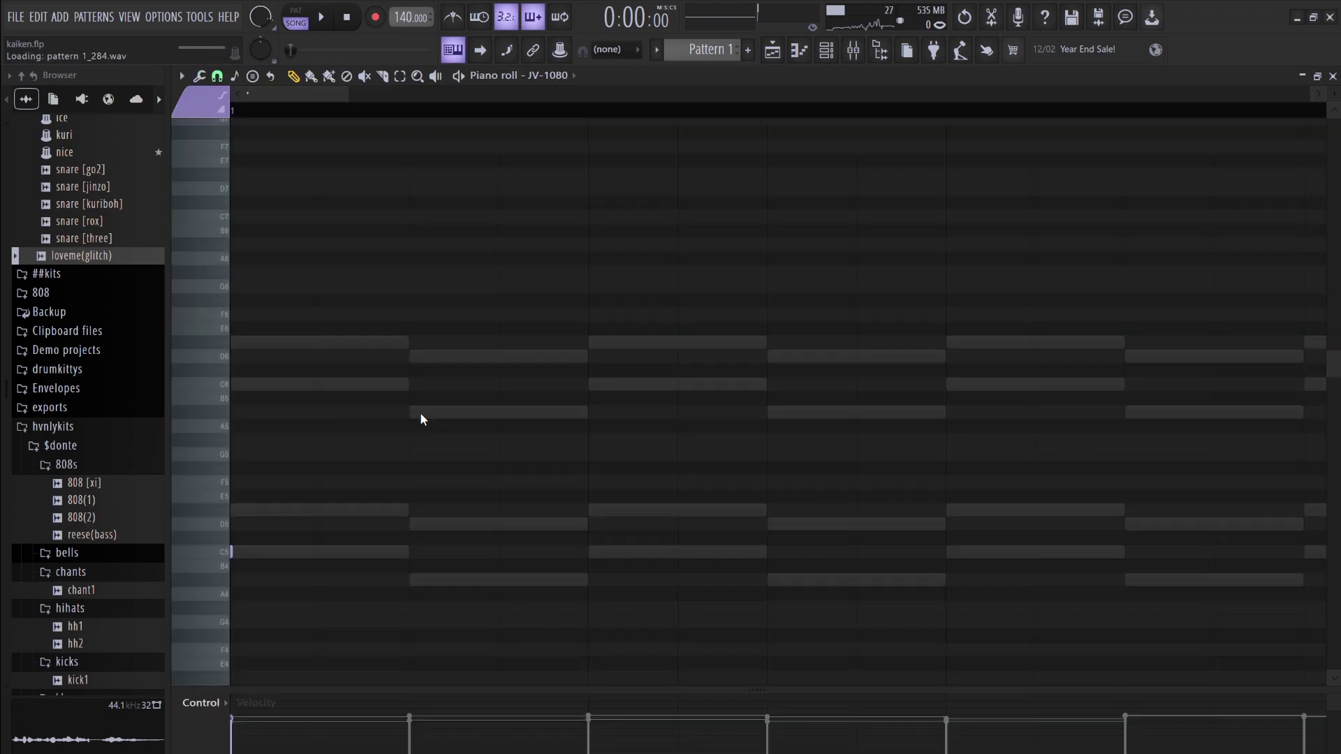
pyautogui.press('F7')
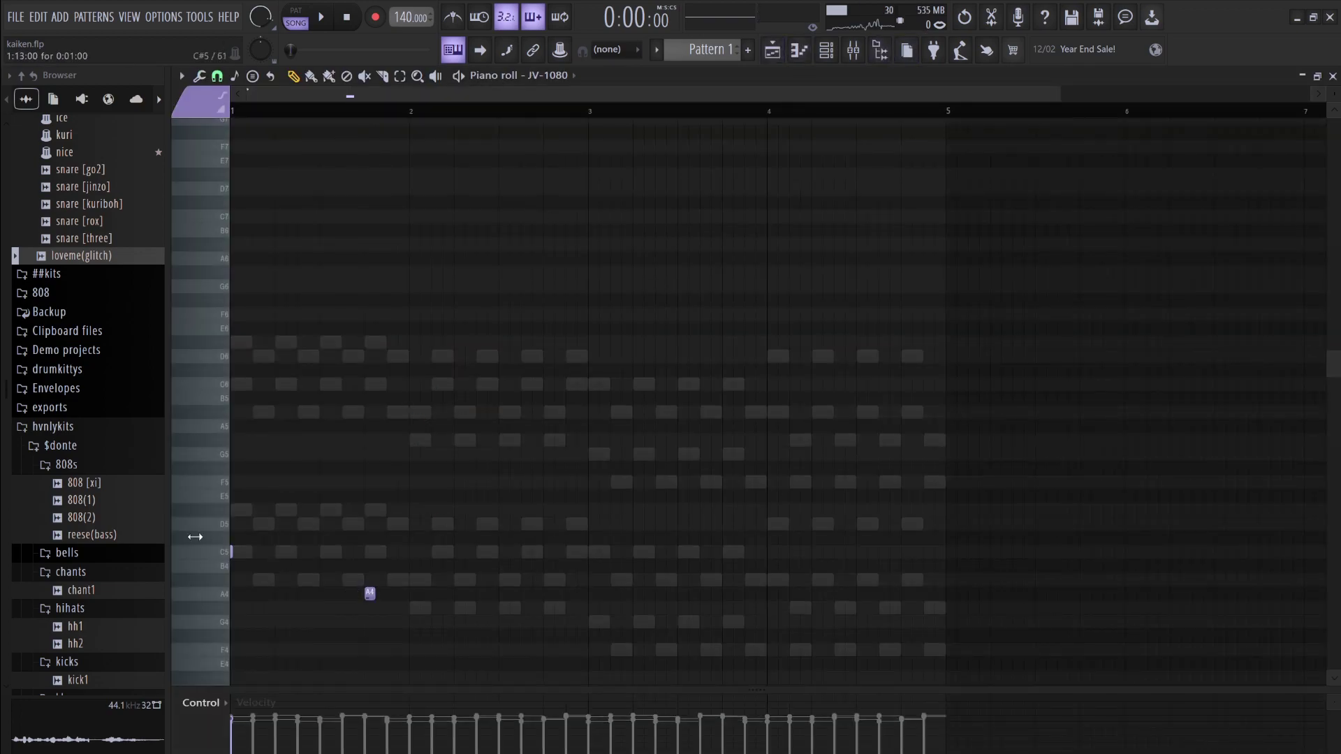
pyautogui.moveTo(428, 649); pyautogui.dragTo(211, 511)
pyautogui.click(236, 523)
pyautogui.moveTo(238, 523); pyautogui.dragTo(418, 523)
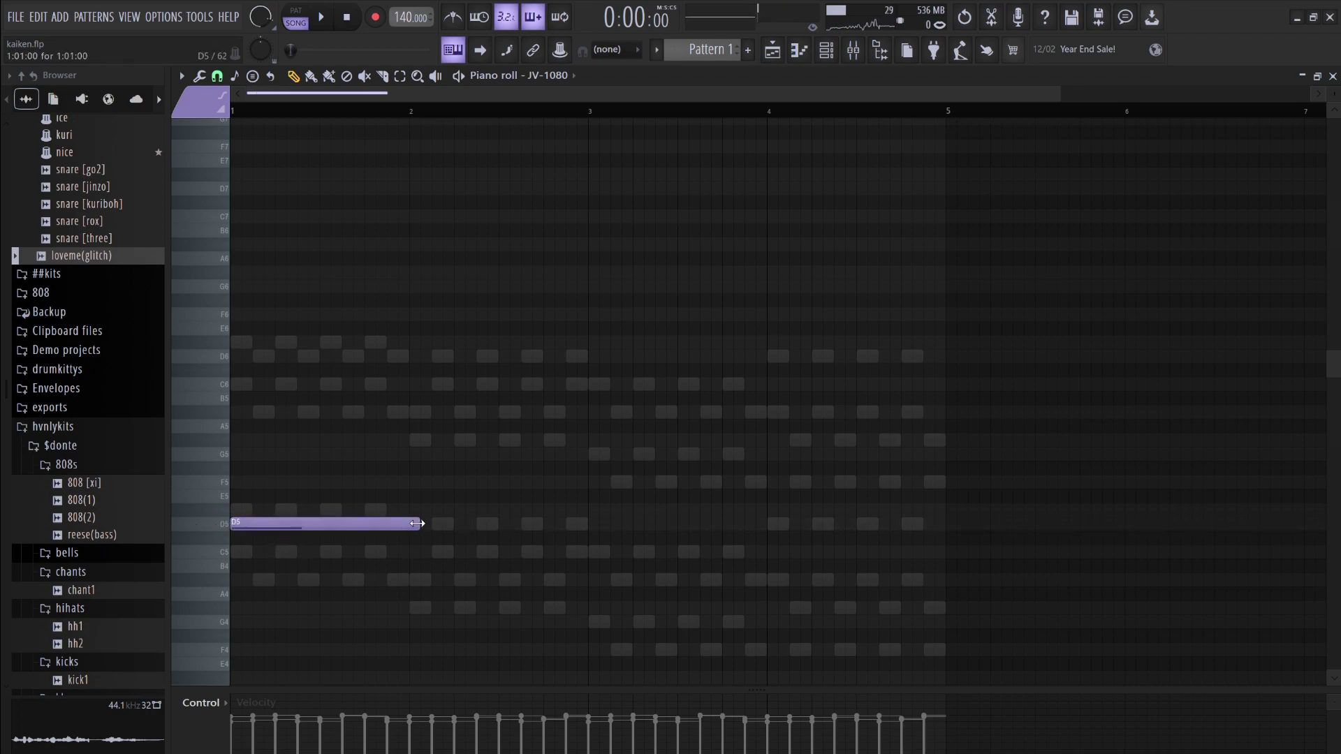
# Trim the D5 note to exactly one bar and play it back
pyautogui.press('space')
pyautogui.press('space')
pyautogui.moveTo(529, 475); pyautogui.dragTo(388, 525)
pyautogui.press('space')
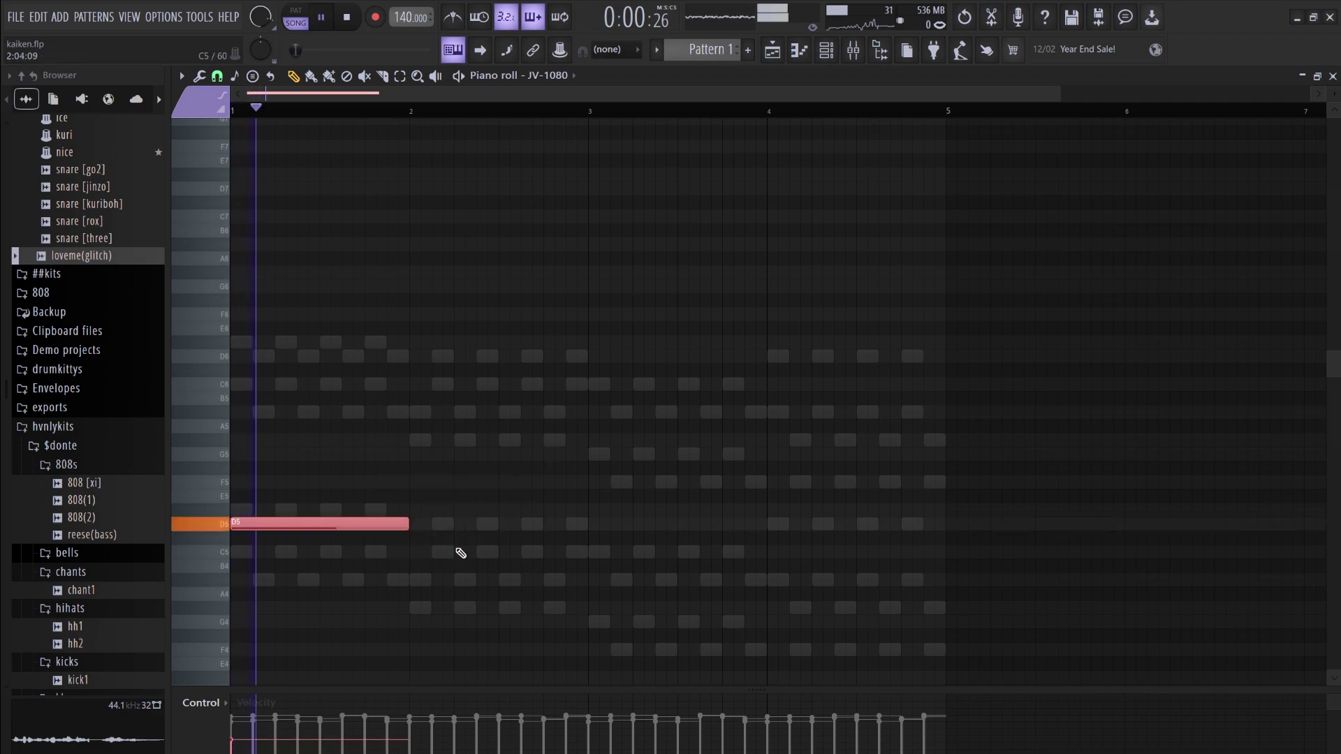
# Add one-bar notes: D#5 in bar 2, F5 in bar 3 and G5 in bar 4
pyautogui.click(414, 509)
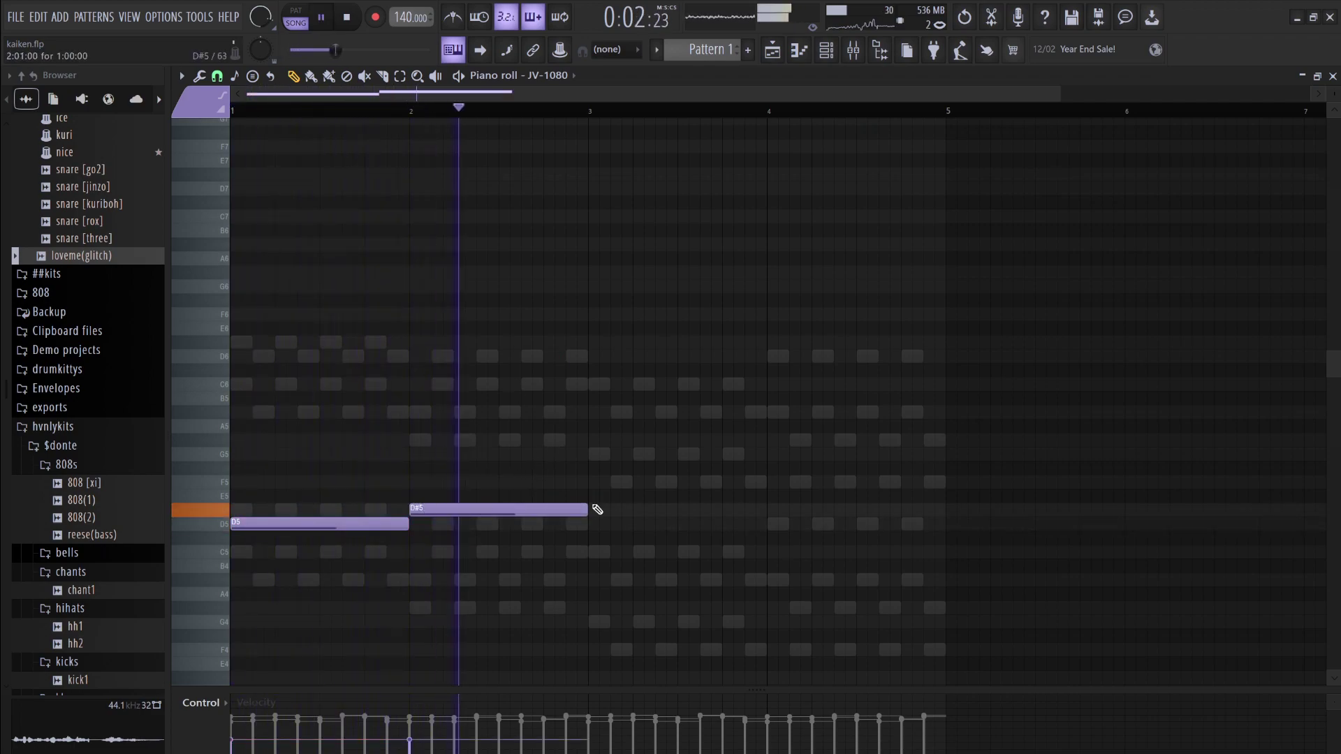
pyautogui.click(591, 482)
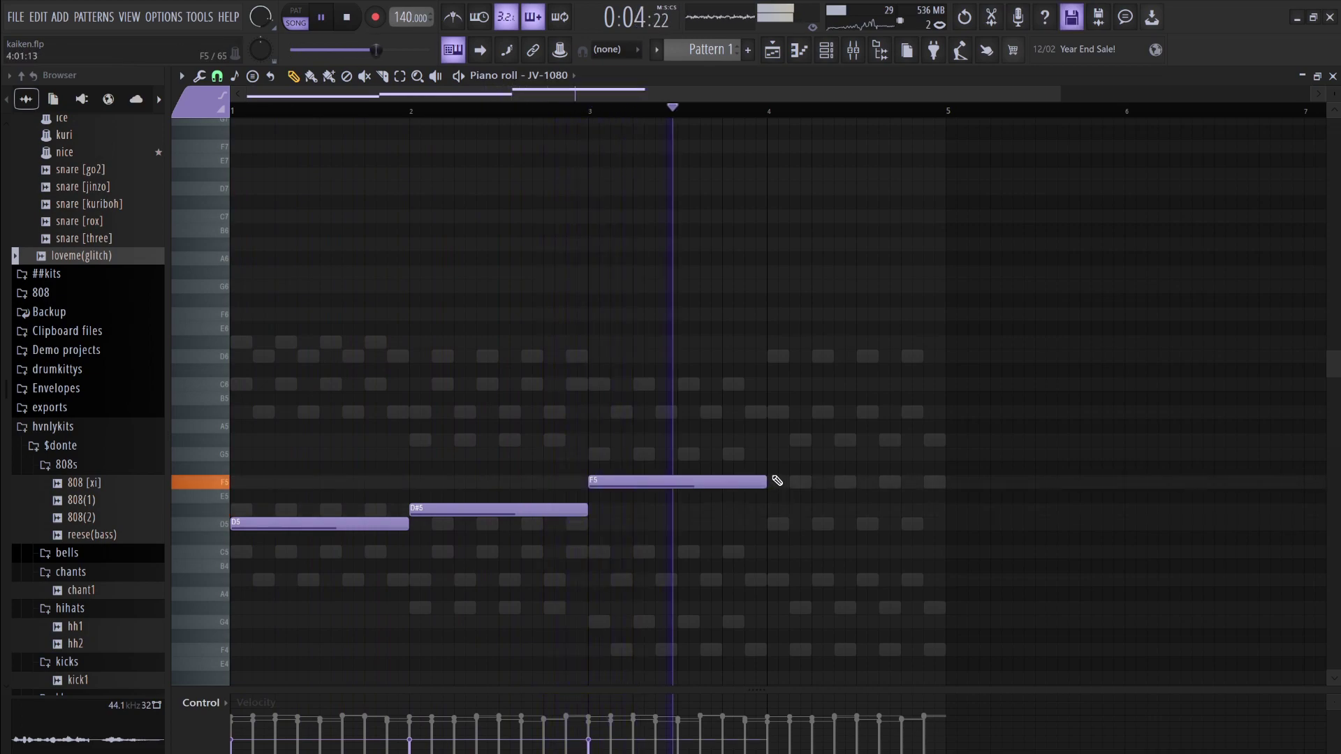
pyautogui.click(772, 454)
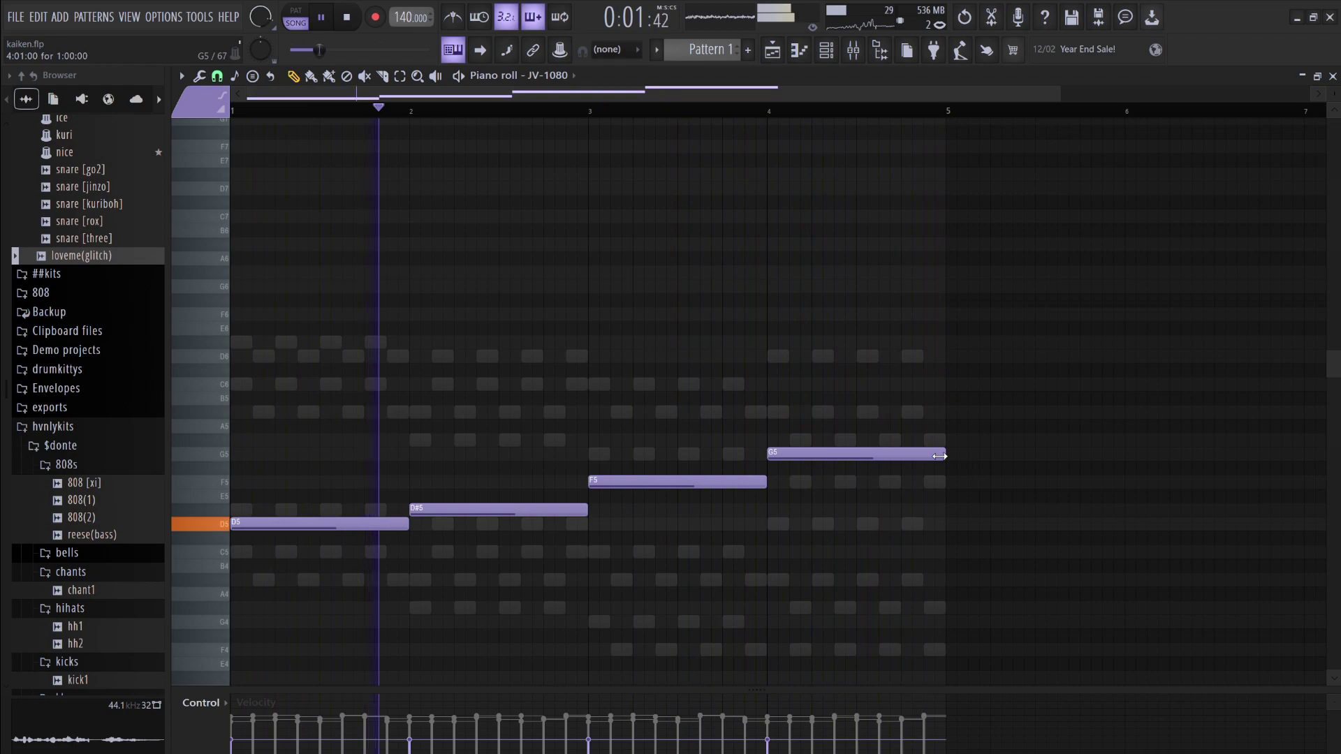
# Shape bar 4 so G5 fills its first three quarters and a new C5 note fills its last quarter
pyautogui.moveTo(939, 456); pyautogui.dragTo(859, 456)
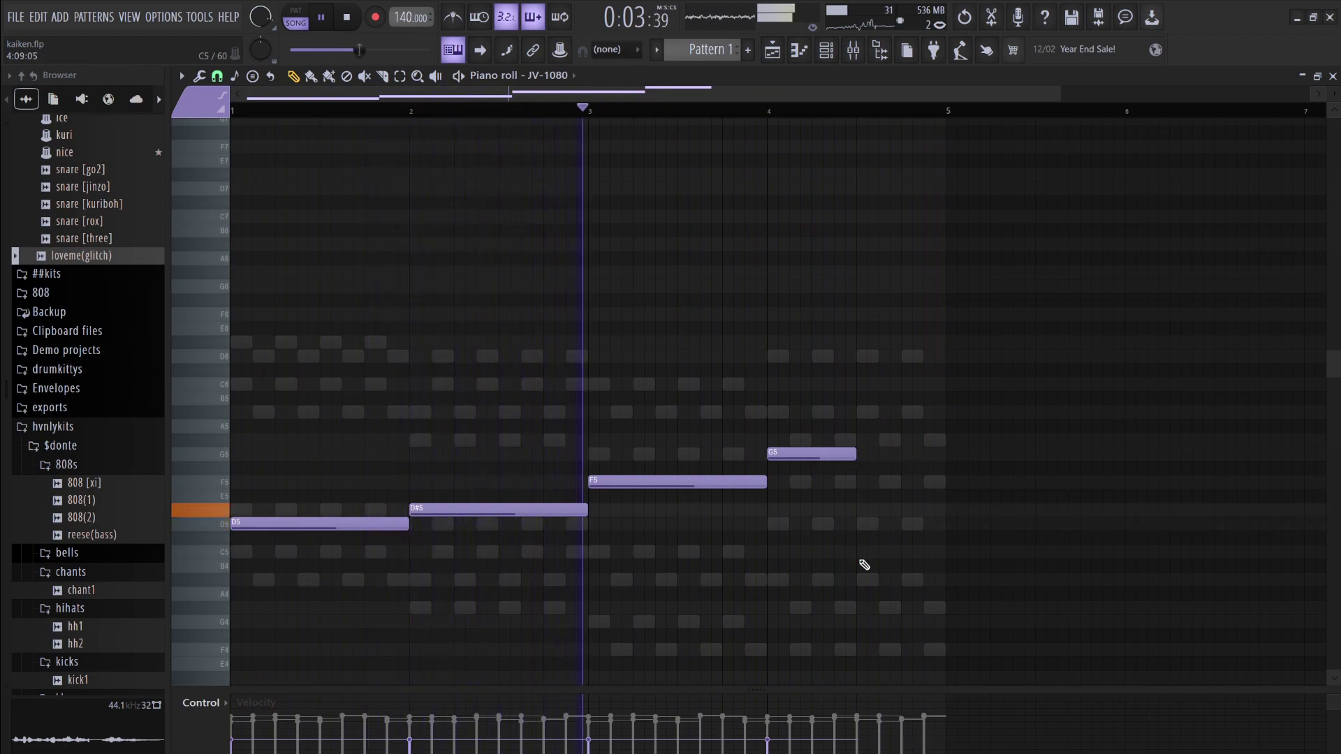
pyautogui.click(858, 551)
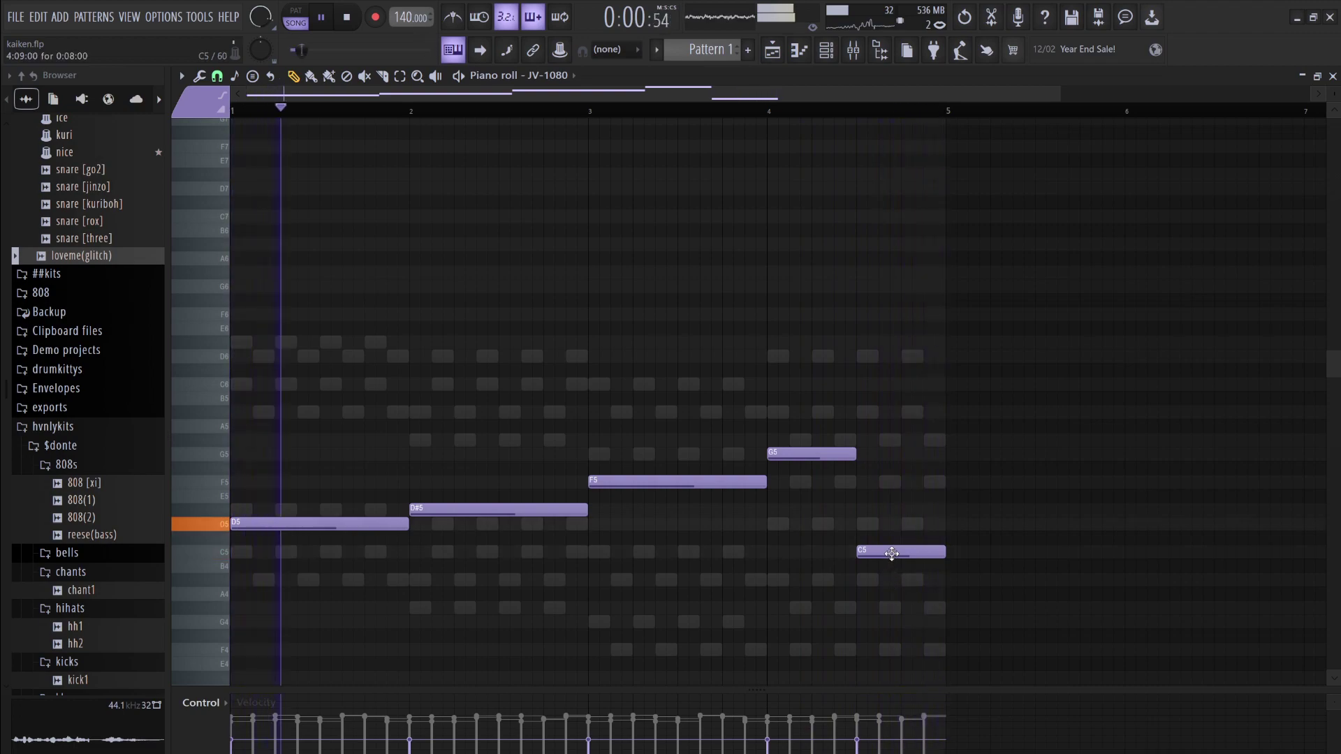
pyautogui.moveTo(858, 453); pyautogui.dragTo(901, 455)
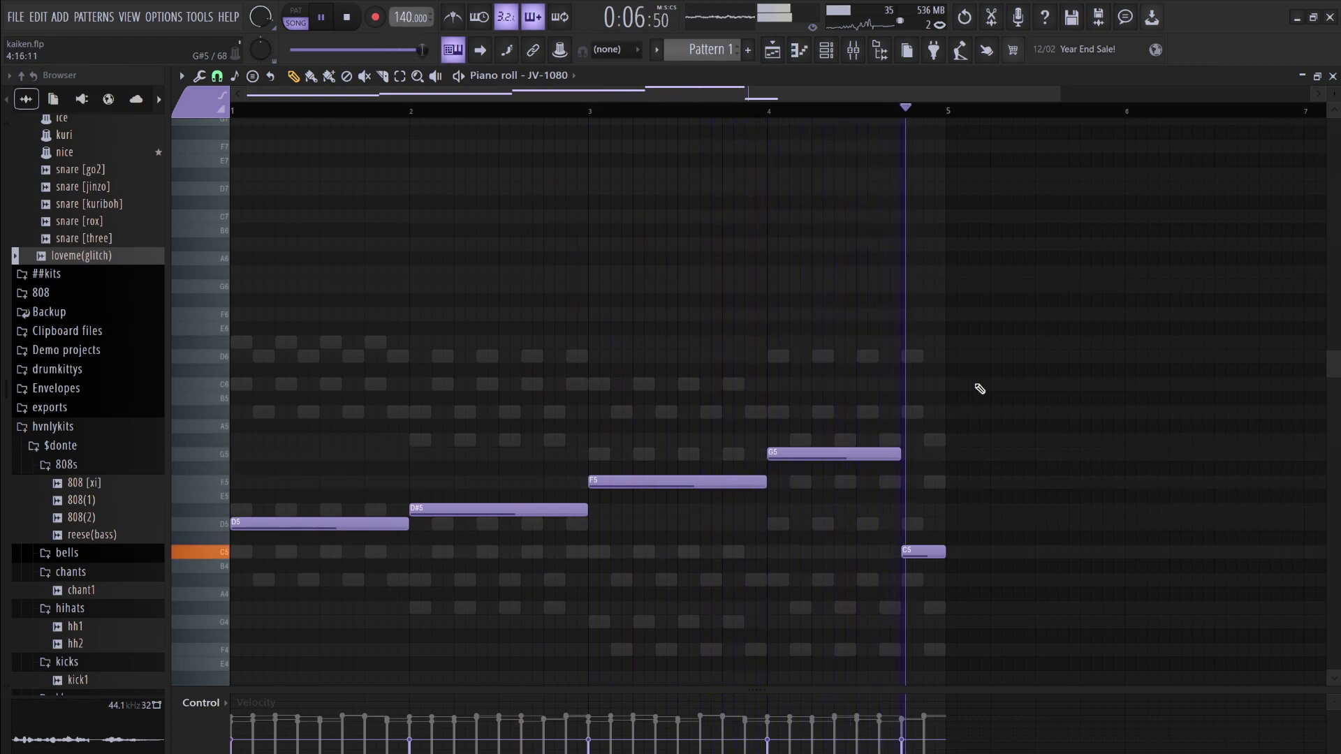
# Stop playback and copy the long JV-1080 notes into the second Sampler channel
pyautogui.press('F6')
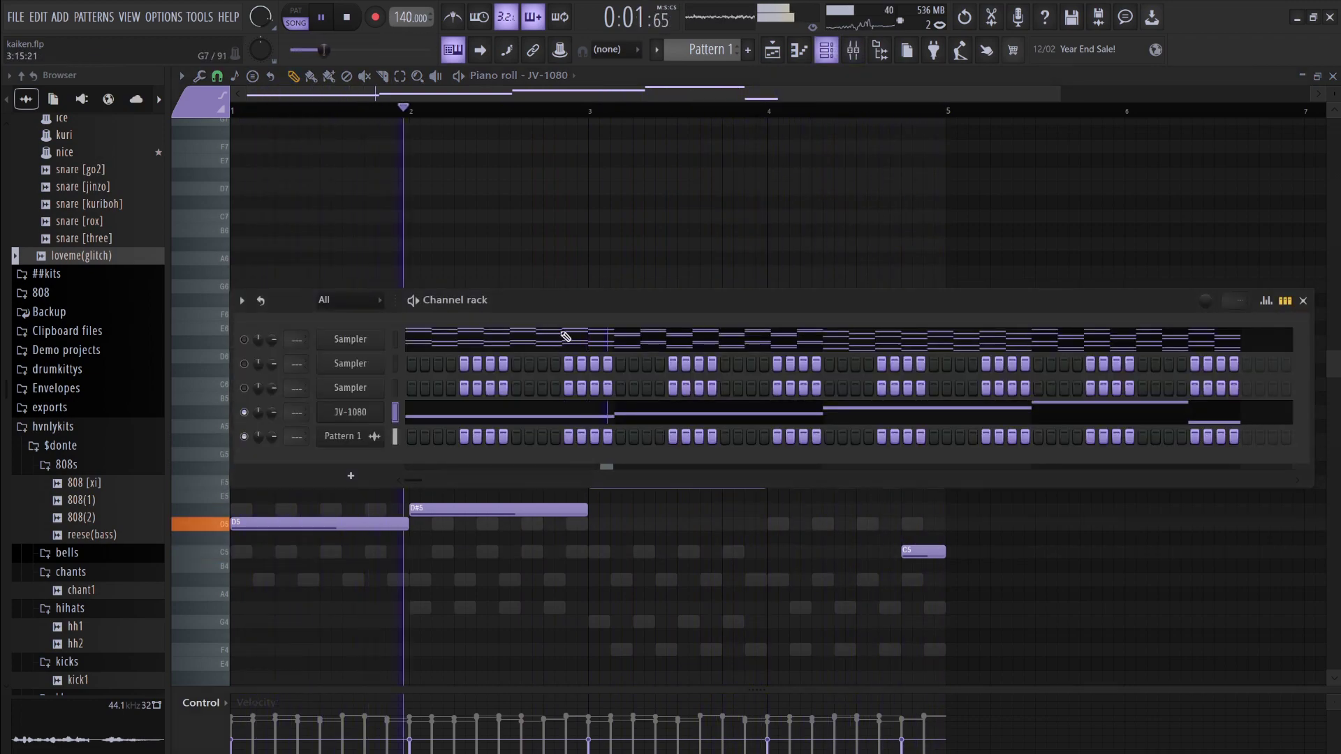
pyautogui.press('space')
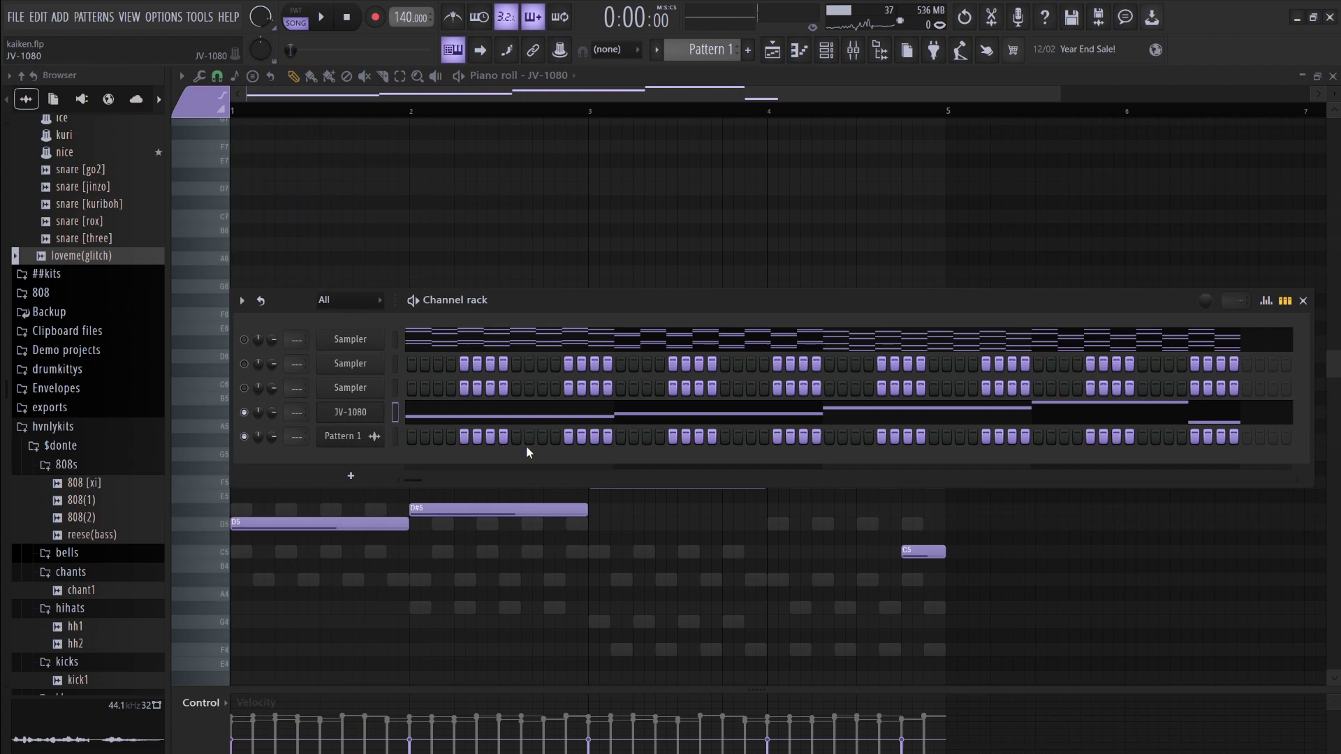
pyautogui.click(356, 363)
pyautogui.hotkey('ctrl', 'v')
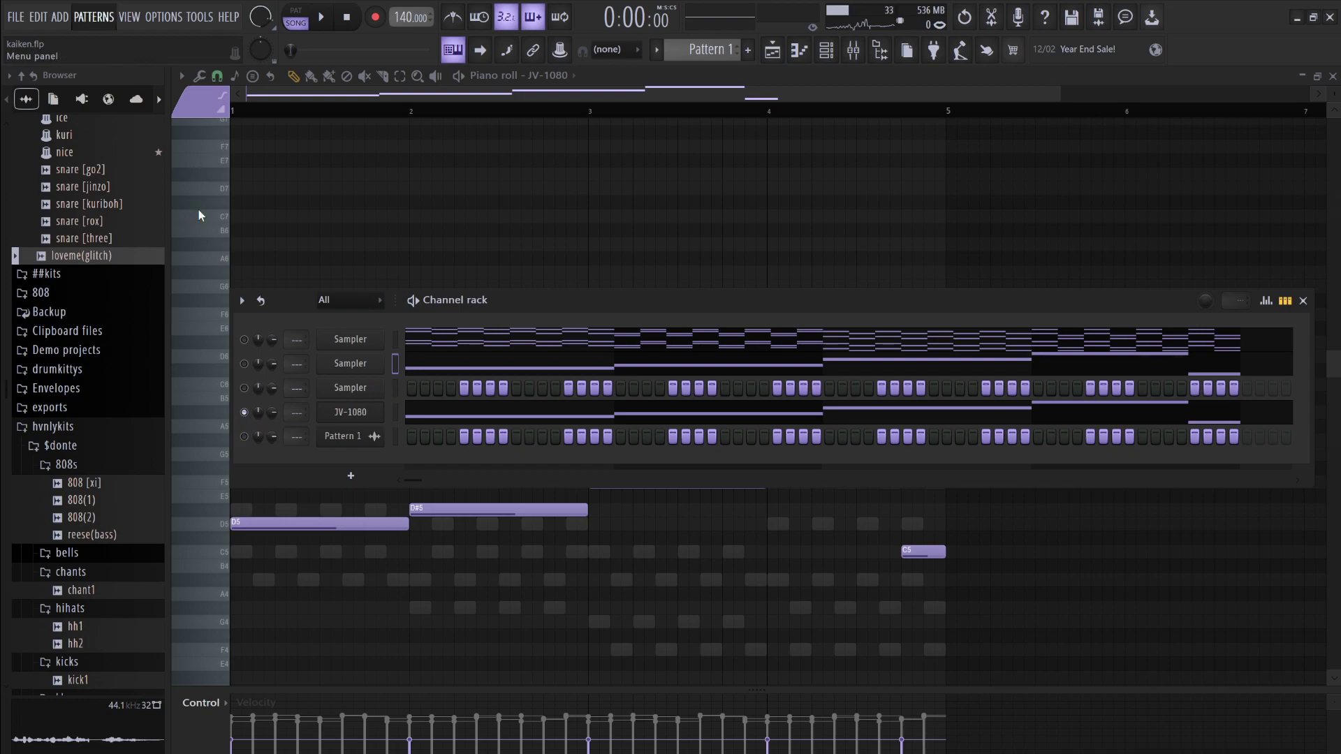
# Render Pattern 1 to an audio clip, place the new clip at the start of Track 2 and check its sample settings
pyautogui.press('l')
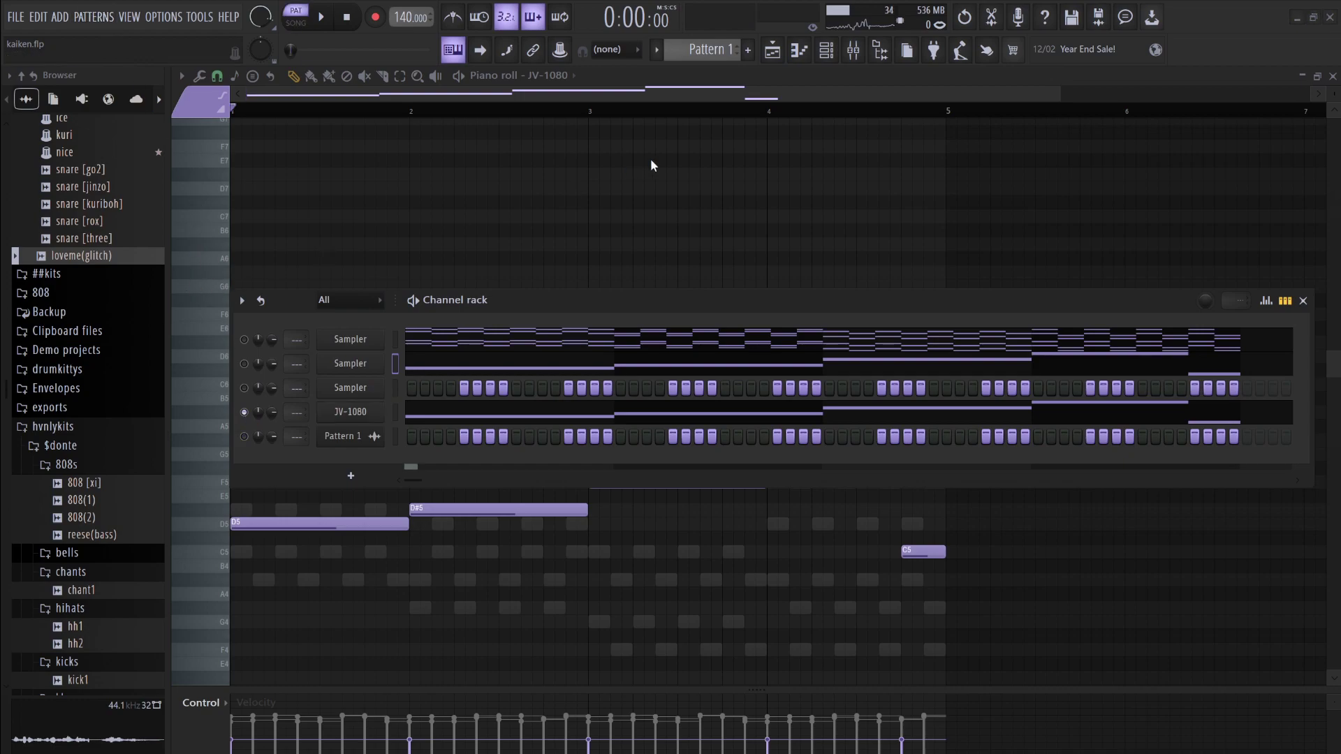
pyautogui.click(772, 51)
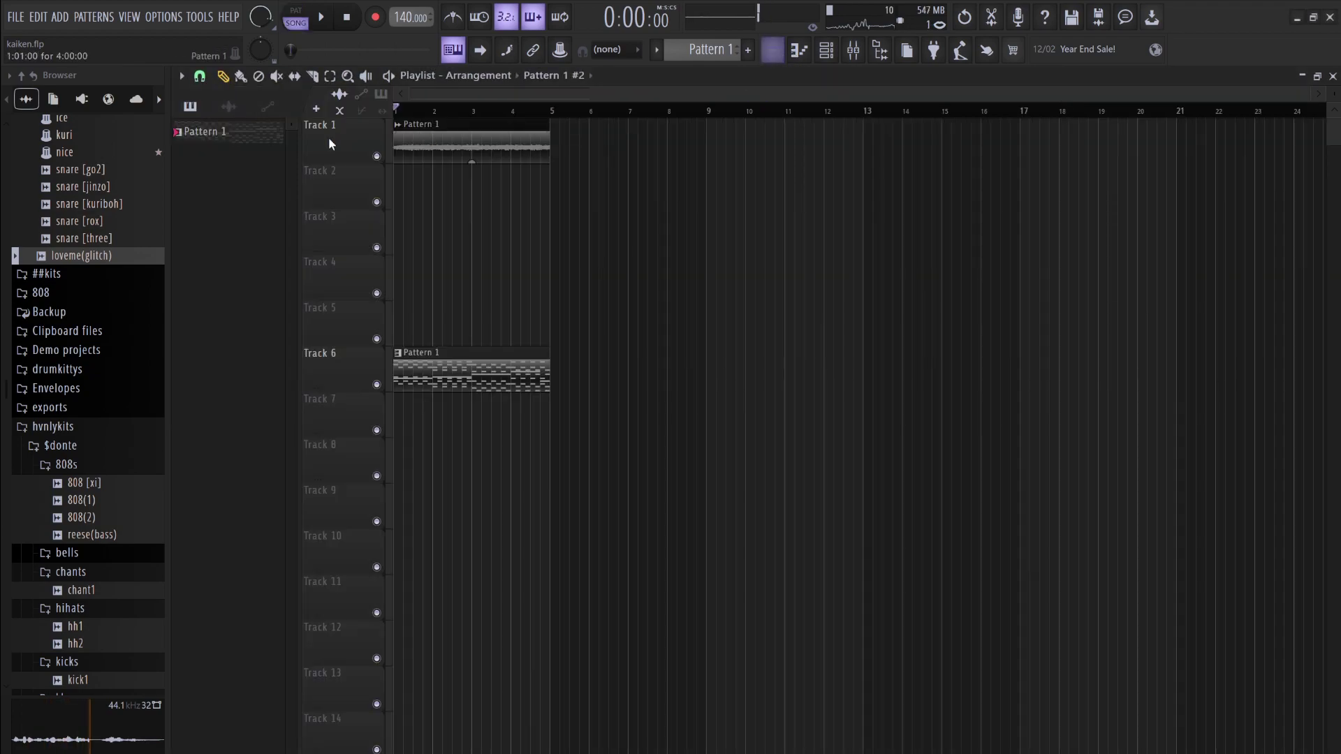
pyautogui.click(215, 108)
pyautogui.moveTo(426, 197); pyautogui.dragTo(382, 205)
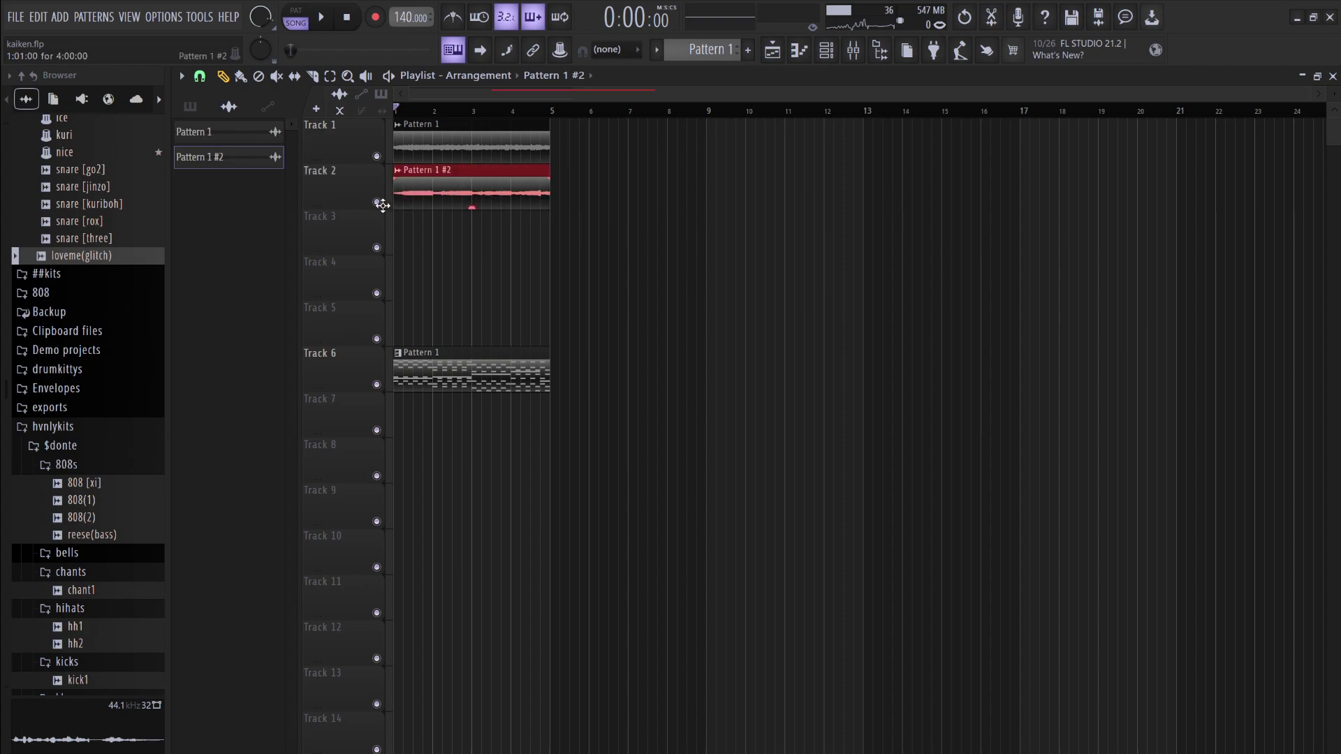
pyautogui.doubleClick(445, 195)
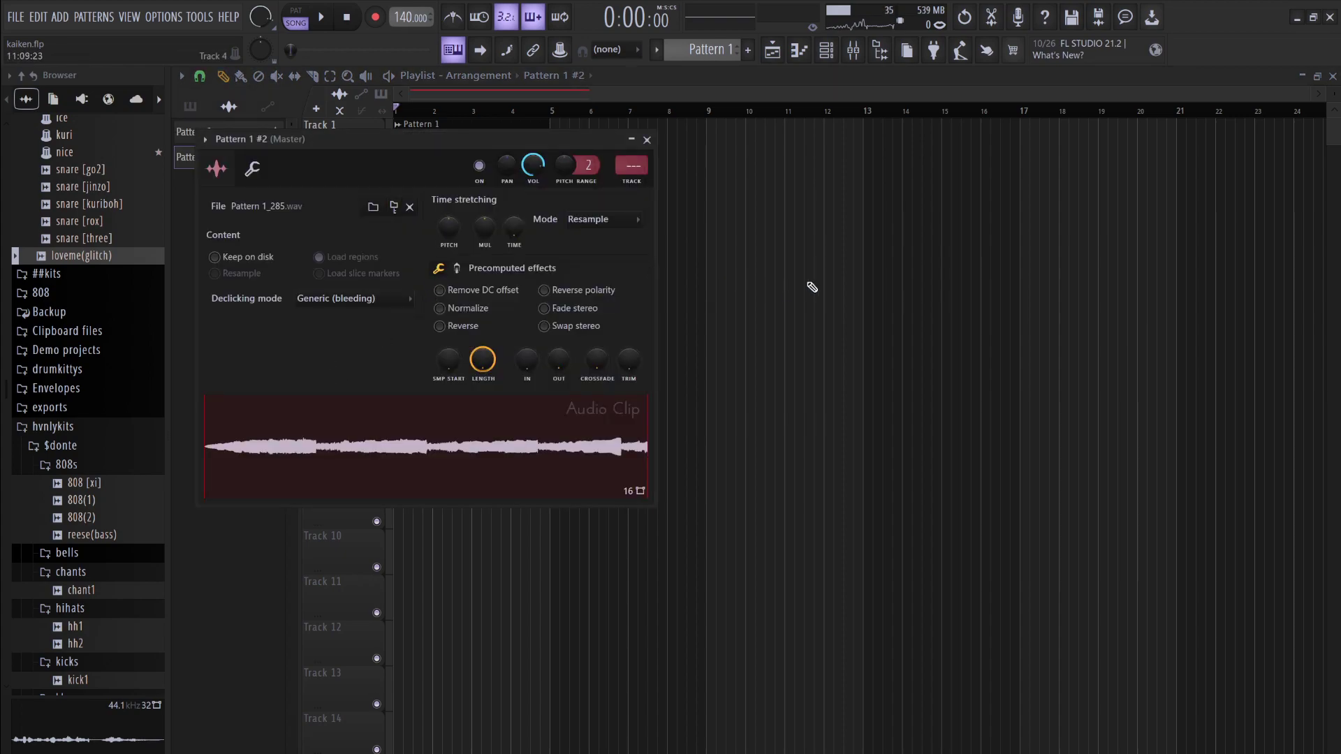
pyautogui.press('Escape')
# Show all channels in the channel rack and cut the long notes from the JV-1080 channel
pyautogui.click(827, 53)
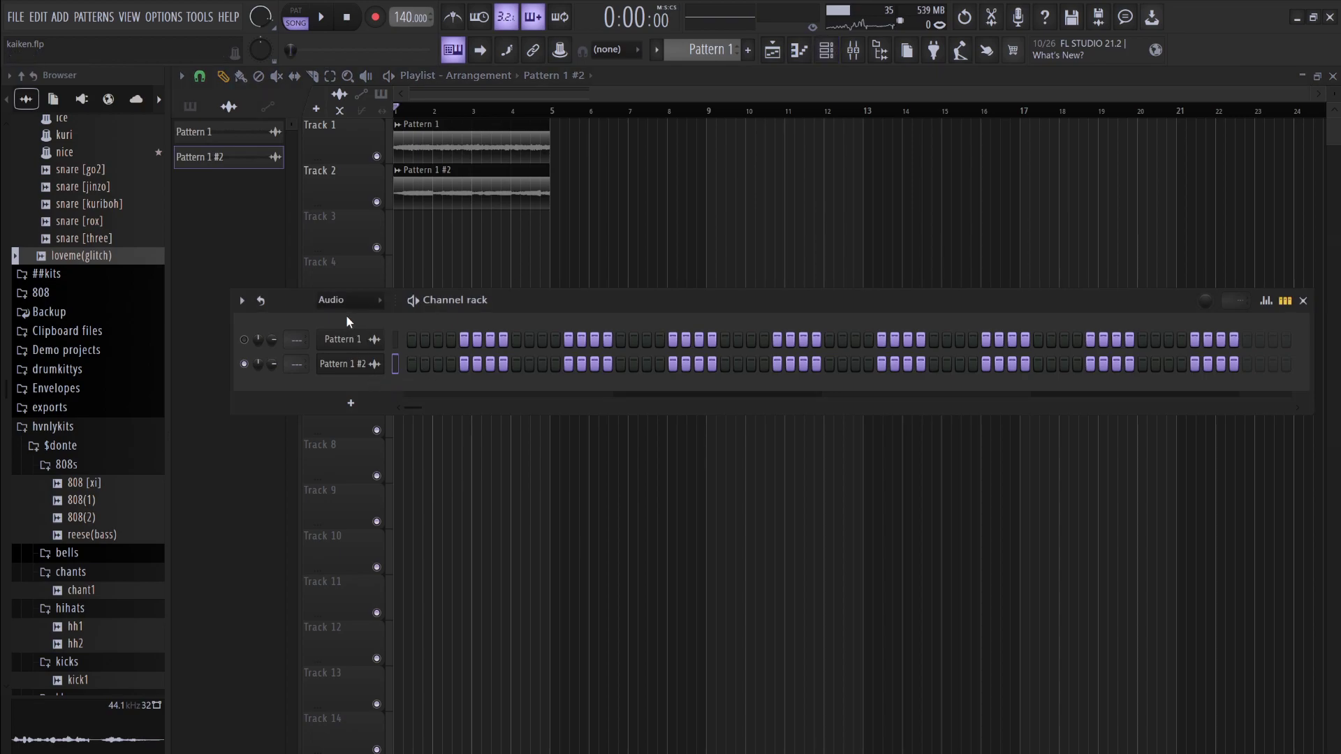
pyautogui.click(335, 299)
pyautogui.click(346, 317)
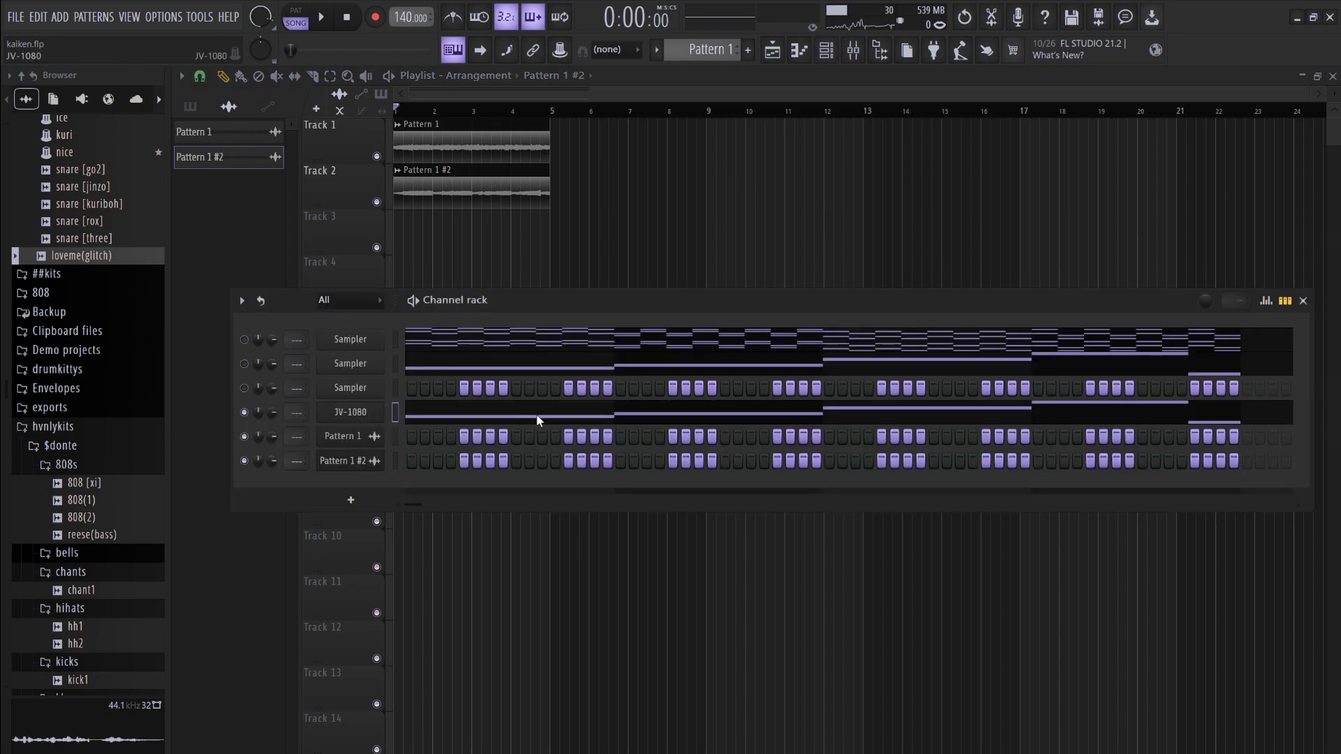
pyautogui.hotkey('ctrl', 'x')
# Audition JV-1080 patches with test notes and select PR-C 002 Tp&Sax Sect
pyautogui.click(376, 415)
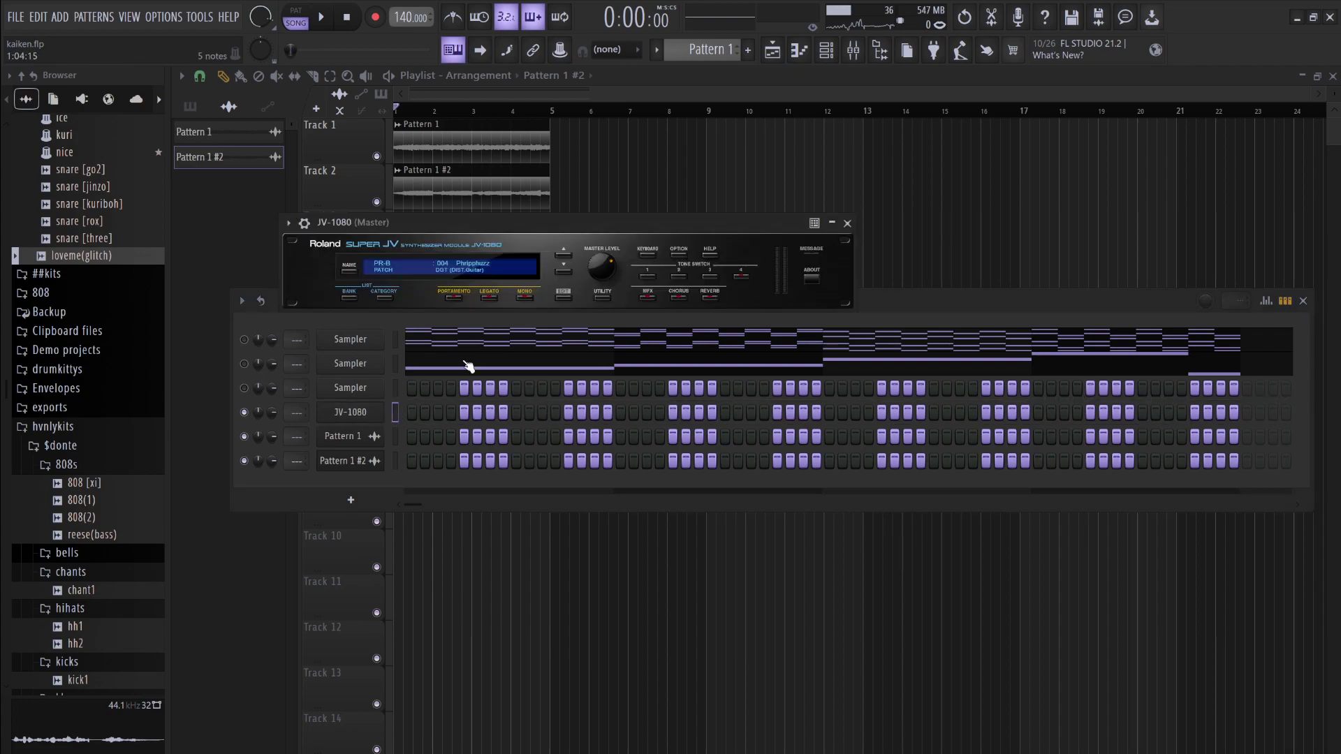
pyautogui.click(562, 273)
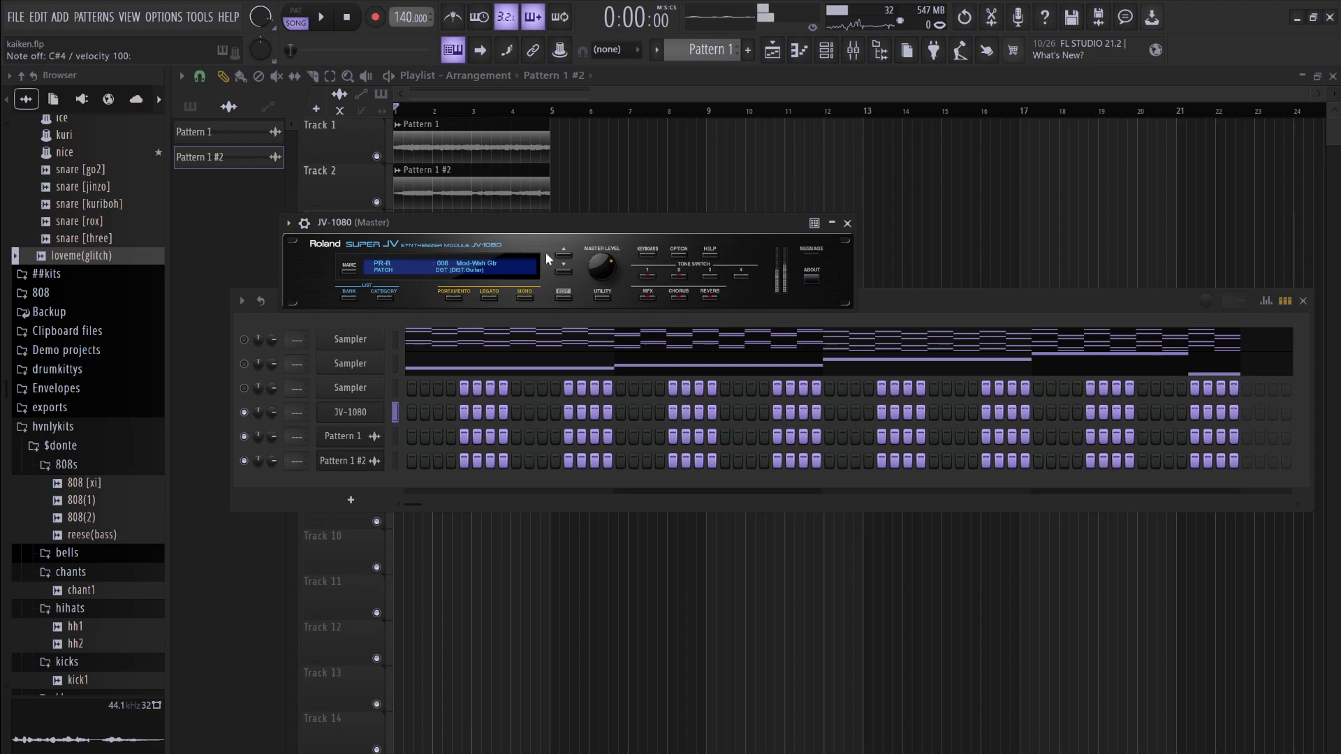
pyautogui.click(562, 254)
pyautogui.click(562, 274)
pyautogui.click(562, 273)
pyautogui.click(562, 274)
pyautogui.press('d')
pyautogui.click(562, 278)
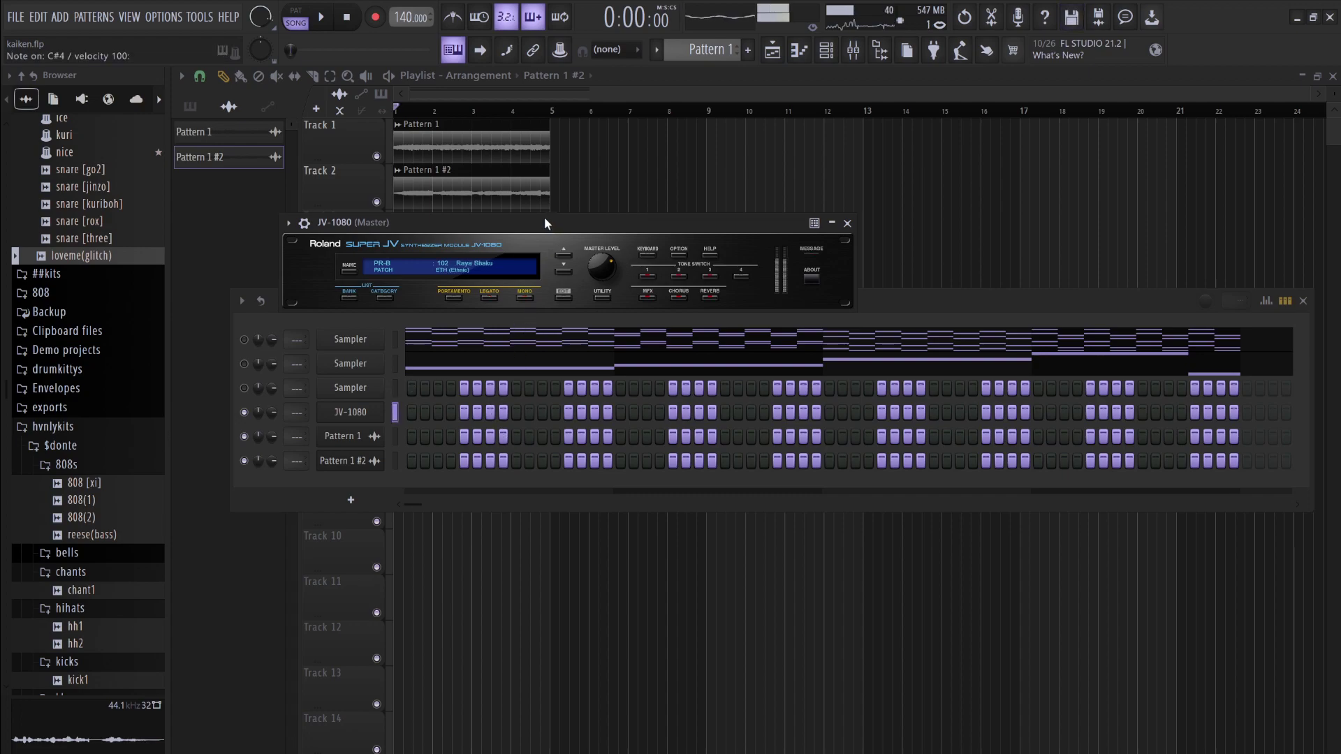
pyautogui.click(564, 265)
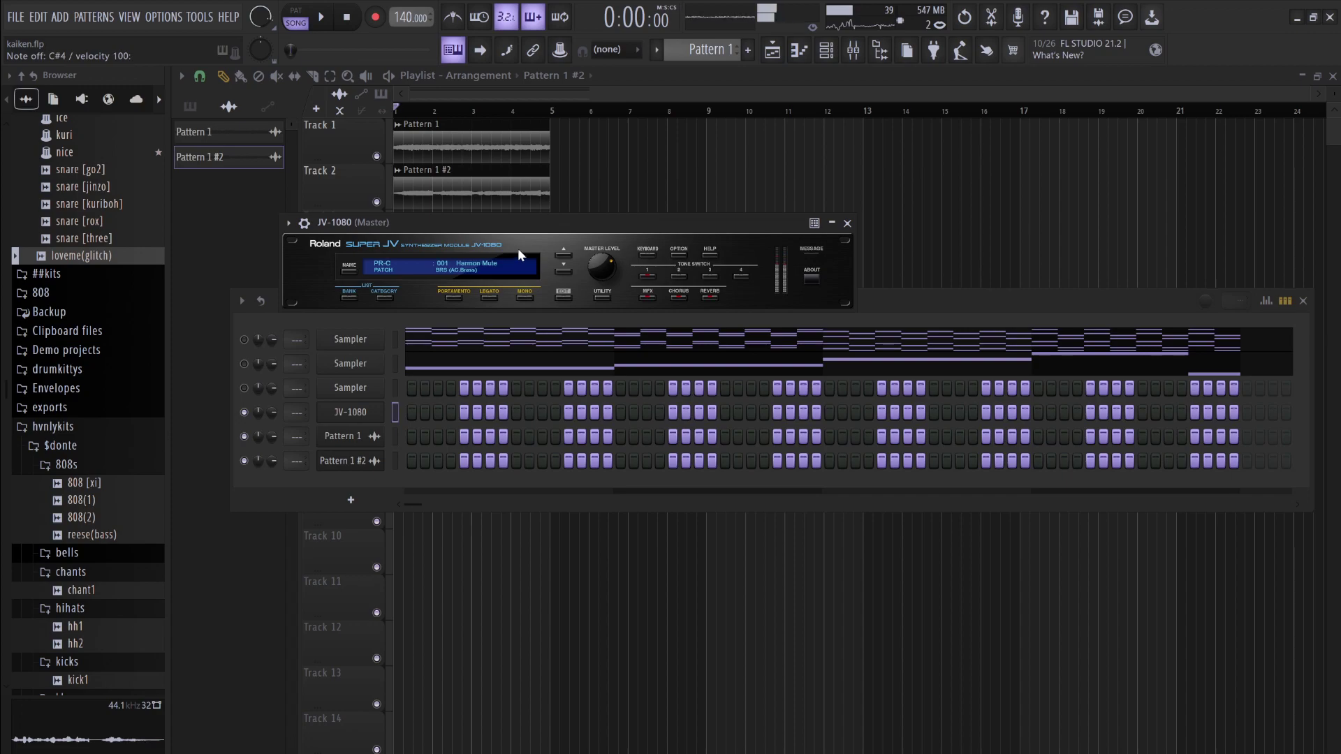
pyautogui.click(560, 272)
# Add a half-bar A#5 note at the start of bar 1 in the JV-1080 piano roll and play it back
pyautogui.click(358, 412)
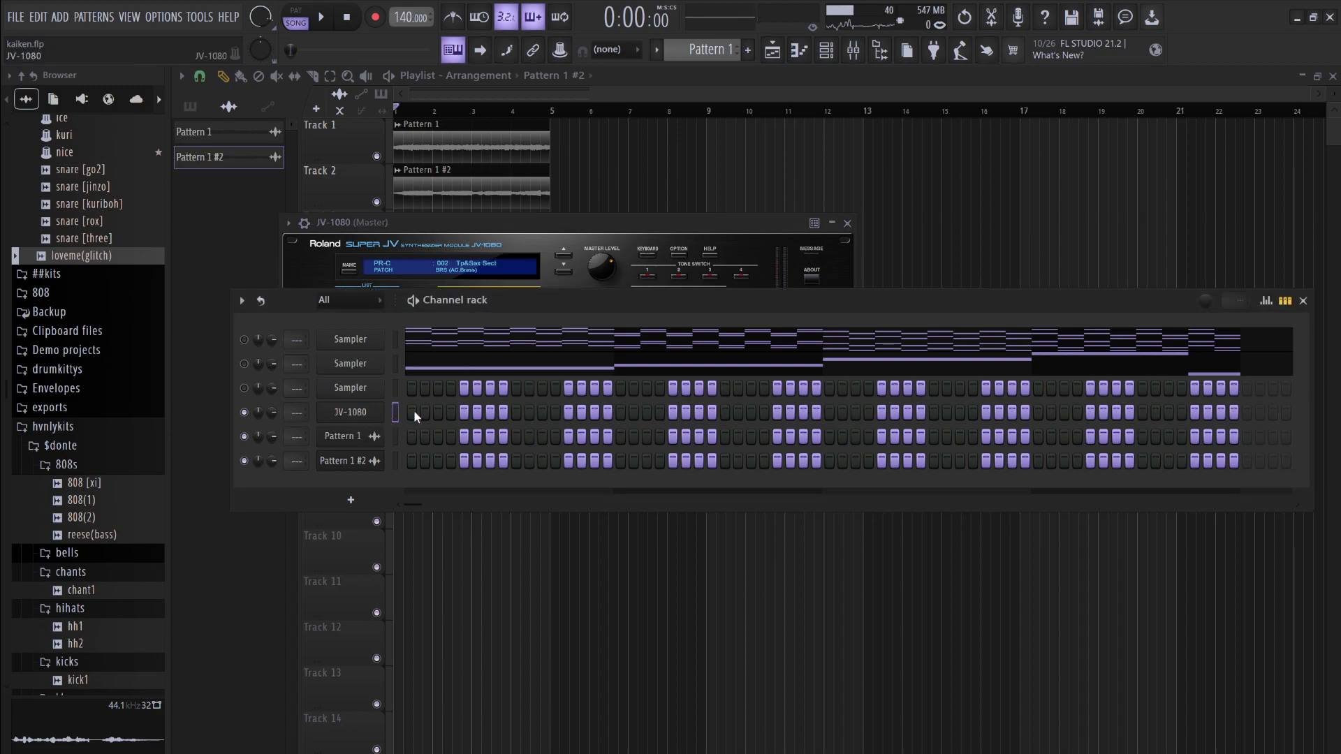
pyautogui.press('F7')
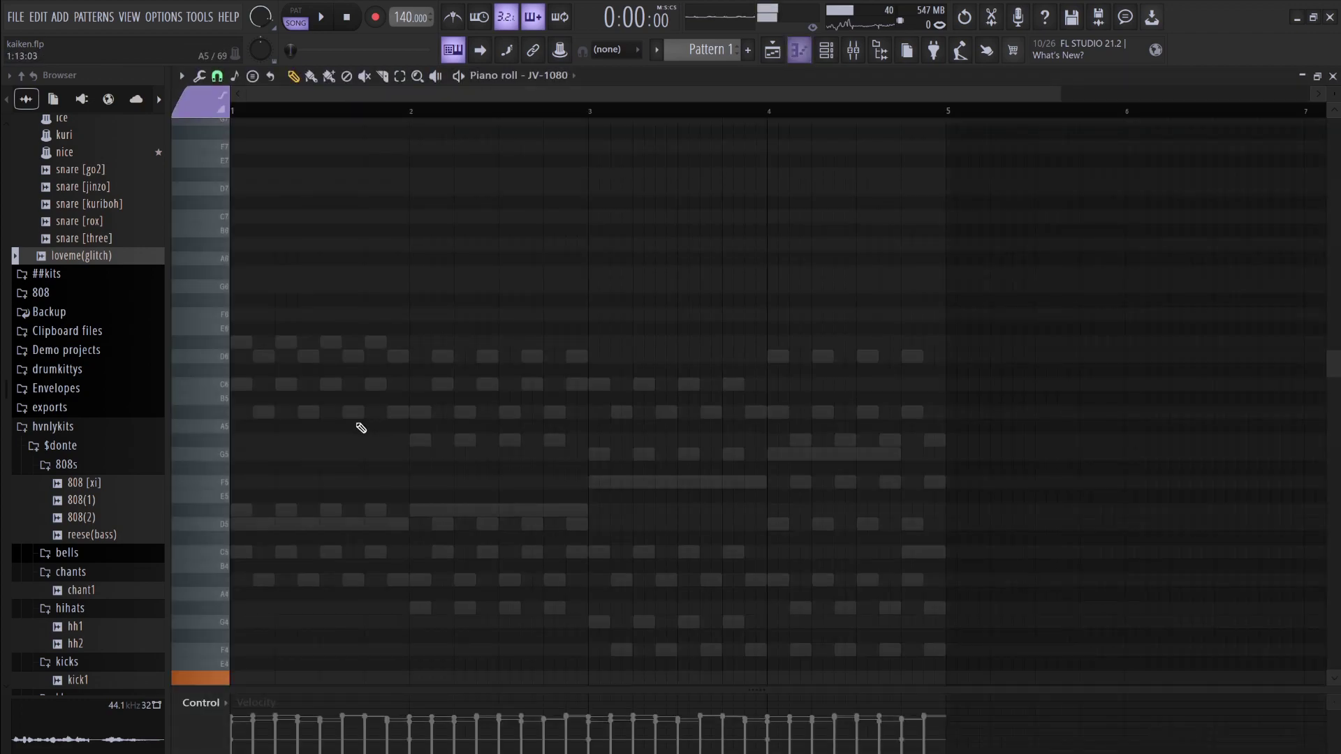
pyautogui.click(241, 412)
pyautogui.press('space')
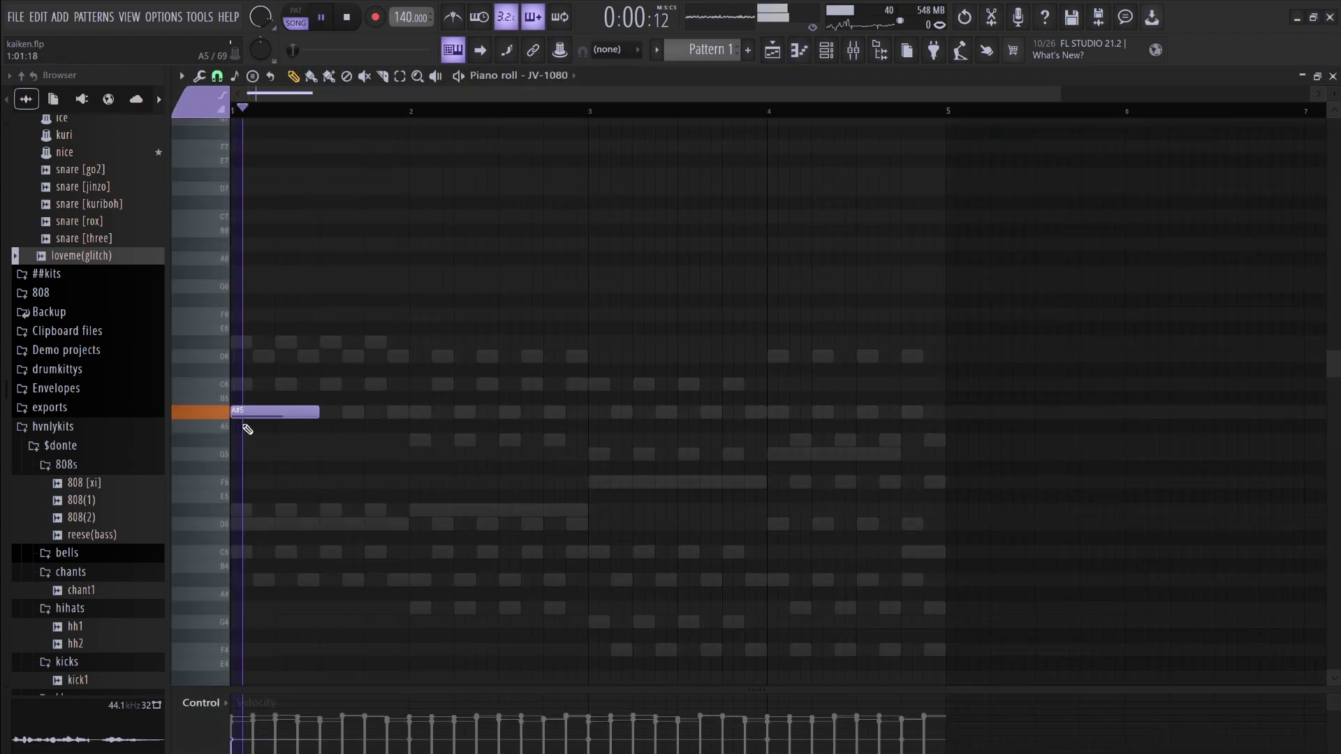
pyautogui.press('space')
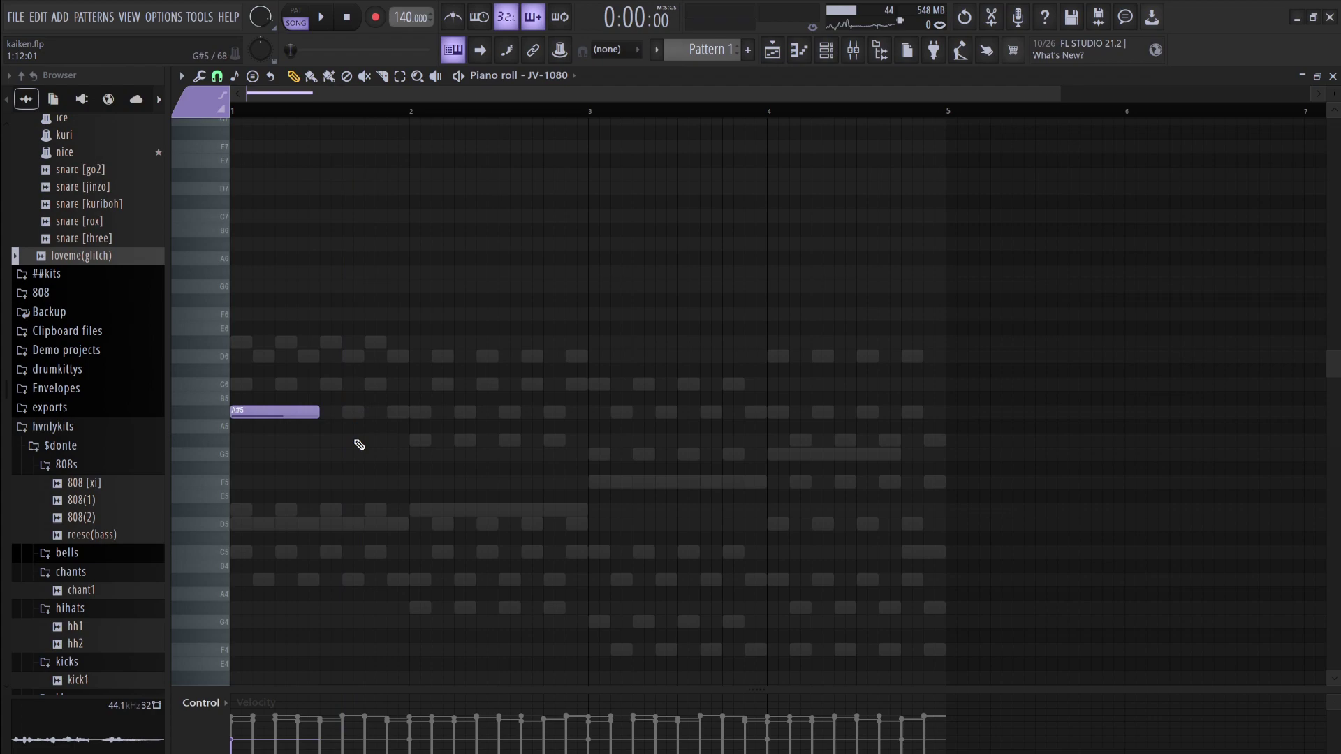
# Try the bar 1 note one octave higher, return it to A#5 and play it back
pyautogui.hotkey('ctrl', 'Up')
pyautogui.press('space')
pyautogui.press('space')
pyautogui.moveTo(354, 445); pyautogui.dragTo(296, 225)
pyautogui.press('space')
pyautogui.hotkey('ctrl', 'Down')
pyautogui.press('space')
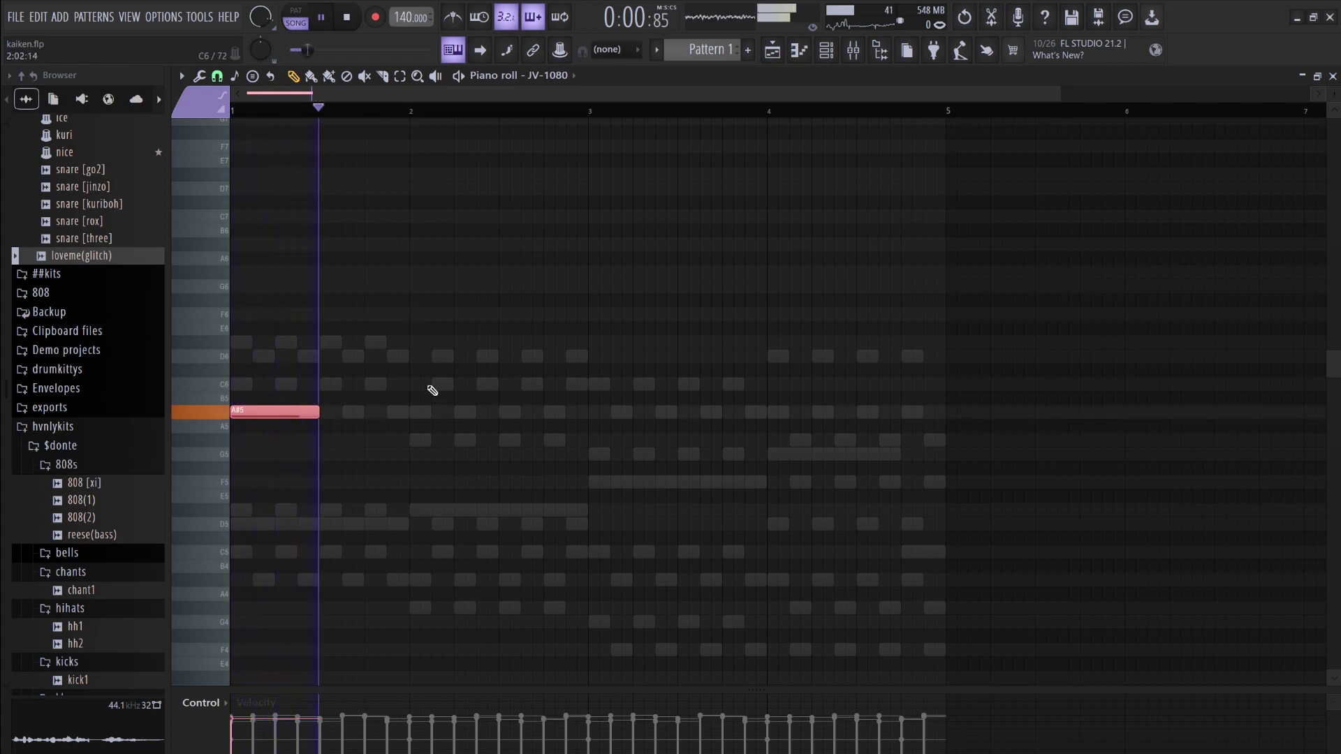
# Add half-bar notes starting on A#5 in bar 2 and on G#5 in bars 3 and 4 while listening to playback
pyautogui.press('space')
pyautogui.click(411, 412)
pyautogui.press('space')
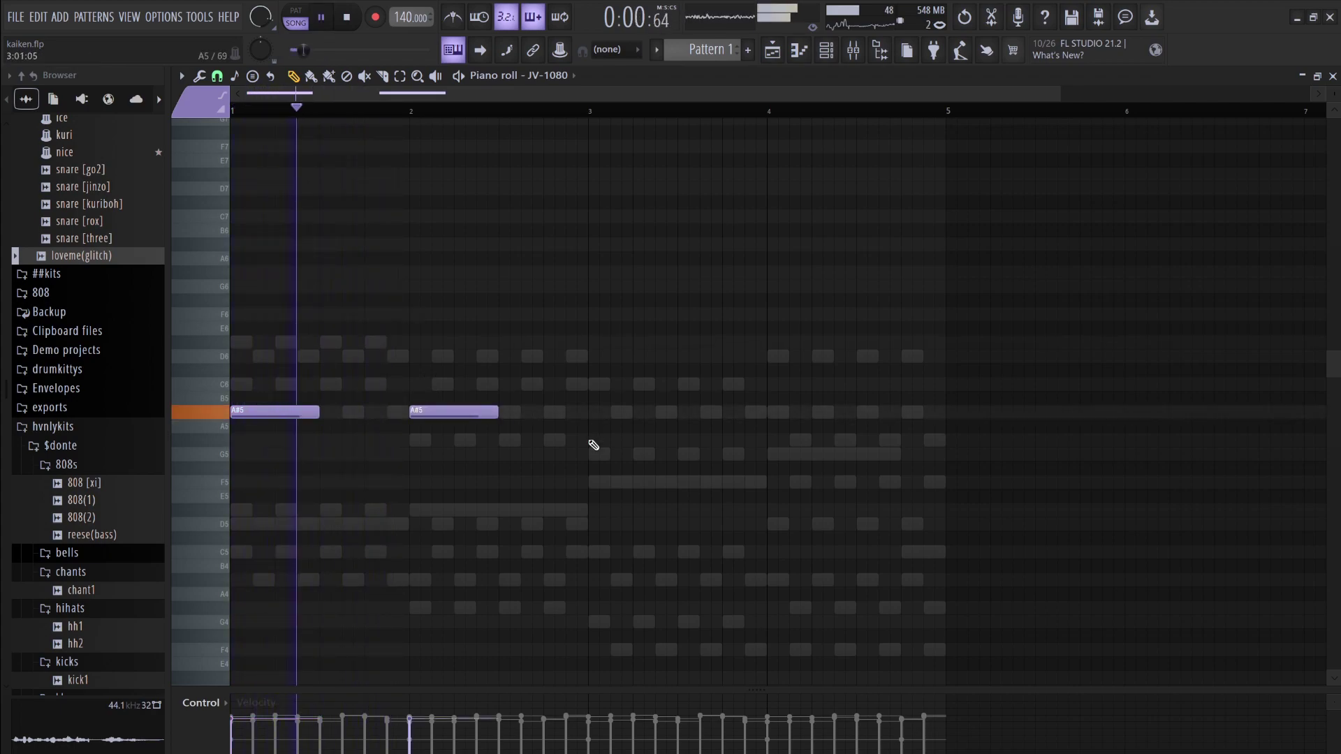
pyautogui.click(591, 440)
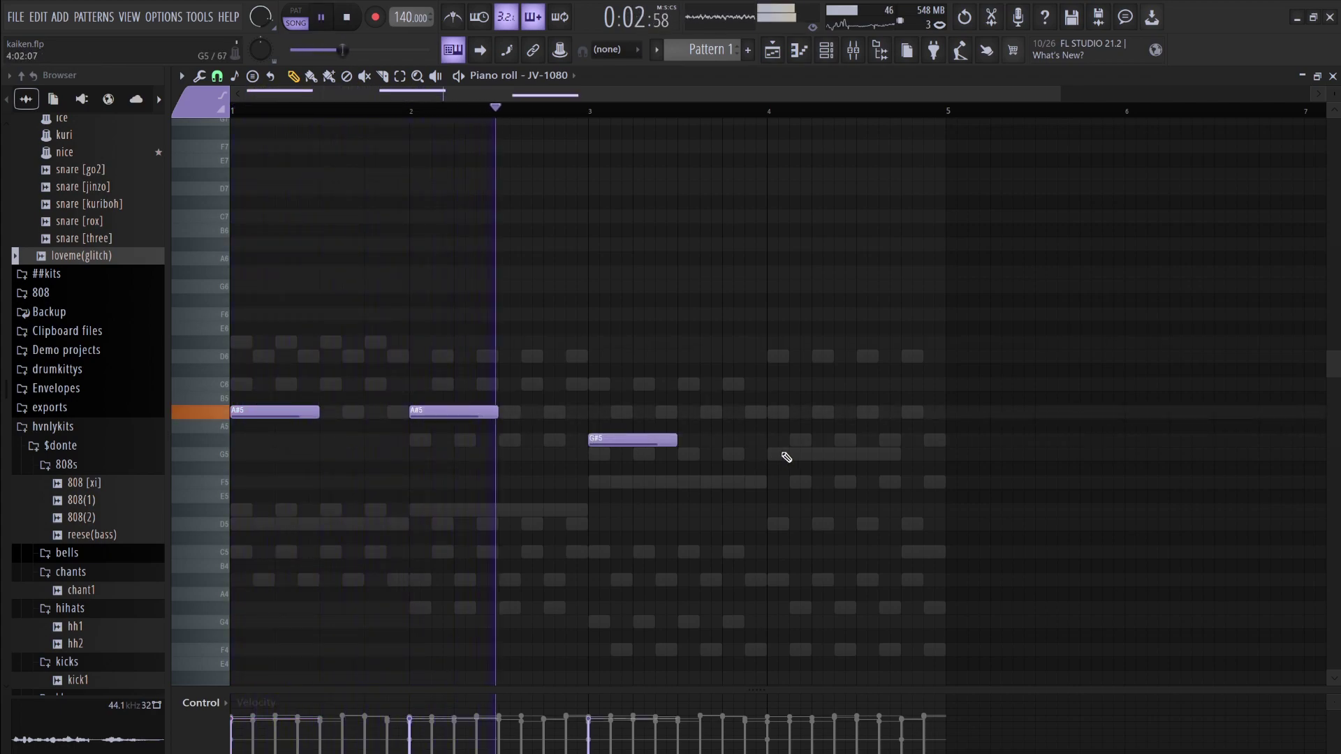
pyautogui.click(770, 440)
pyautogui.press('space')
# Select the notes in bars 3 and 4, audition them at C6, and lower both to G5
pyautogui.moveTo(807, 458); pyautogui.dragTo(631, 416)
pyautogui.hotkey('shift', 'Up')
pyautogui.hotkey('shift', 'Up')
pyautogui.hotkey('shift', 'Up')
pyautogui.hotkey('shift', 'Up')
pyautogui.press('space')
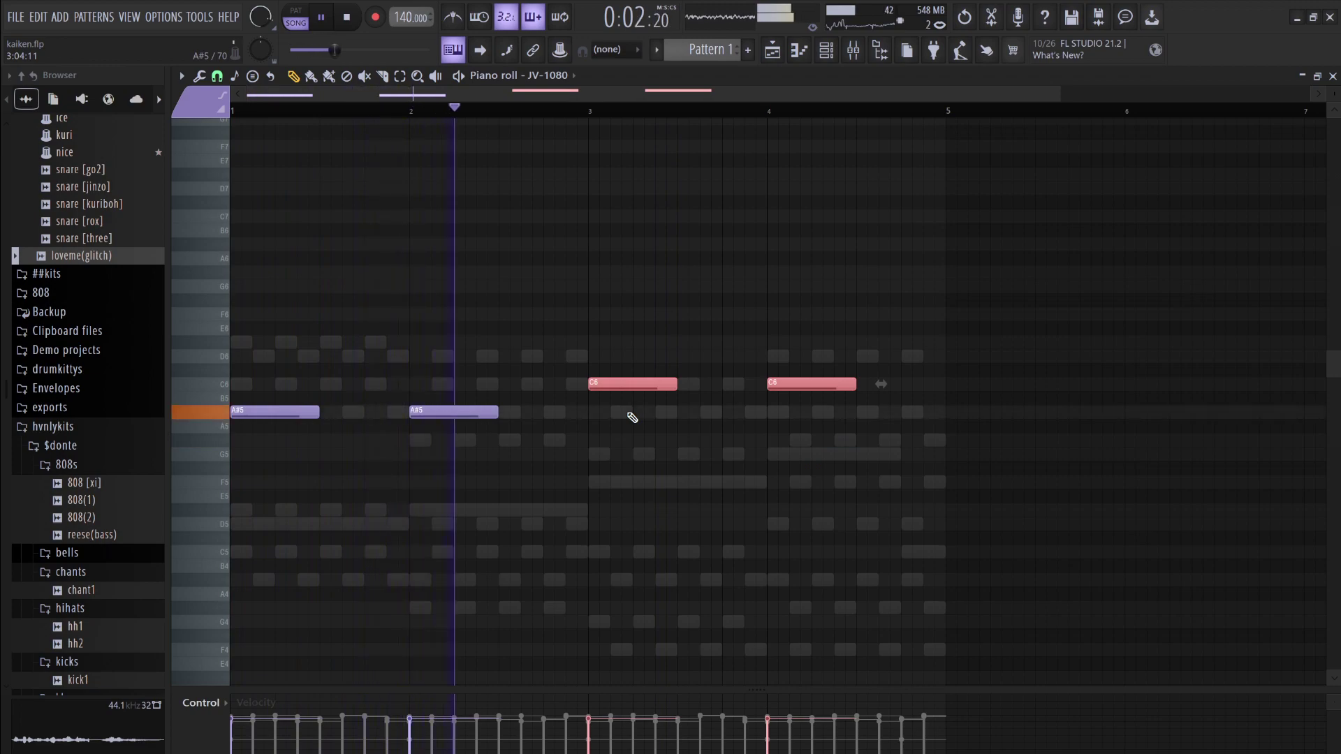
pyautogui.press('space')
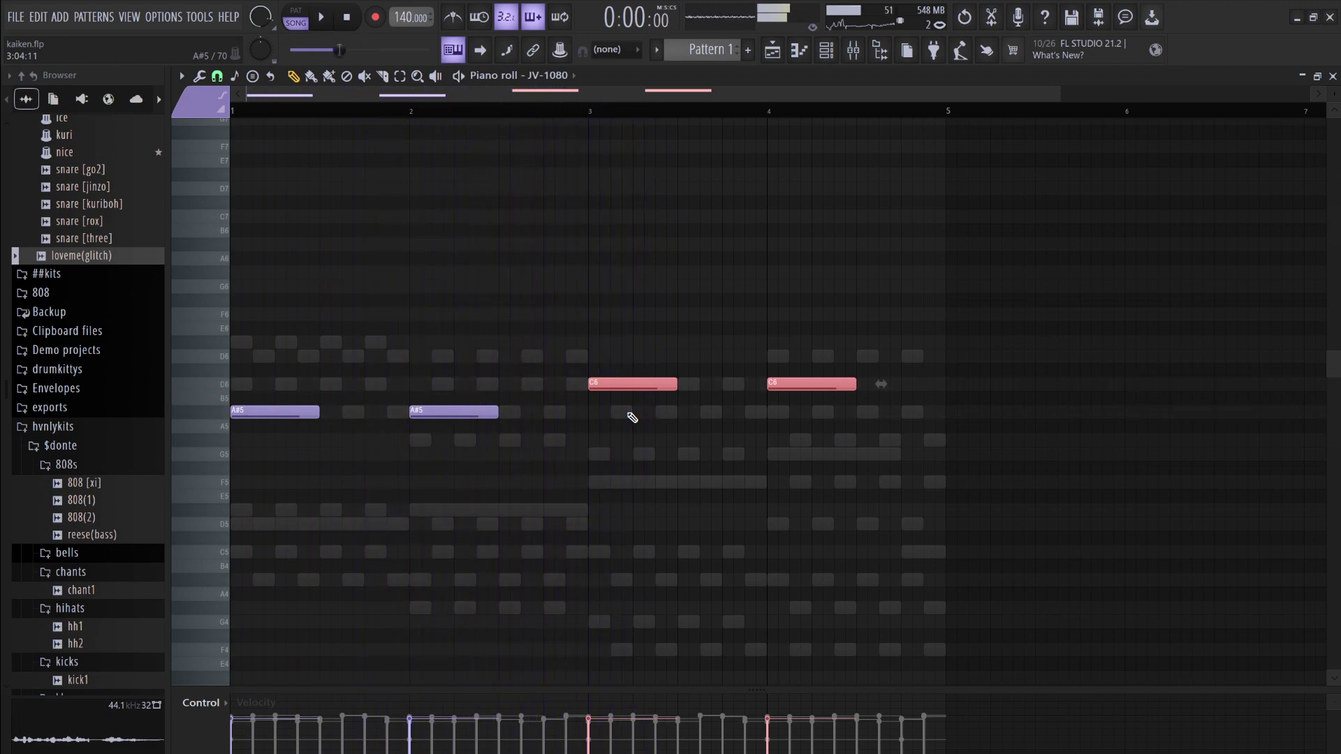
pyautogui.press('Down')
pyautogui.press('Down')
pyautogui.press('Down')
pyautogui.press('Down')
pyautogui.press('Down')
pyautogui.press('space')
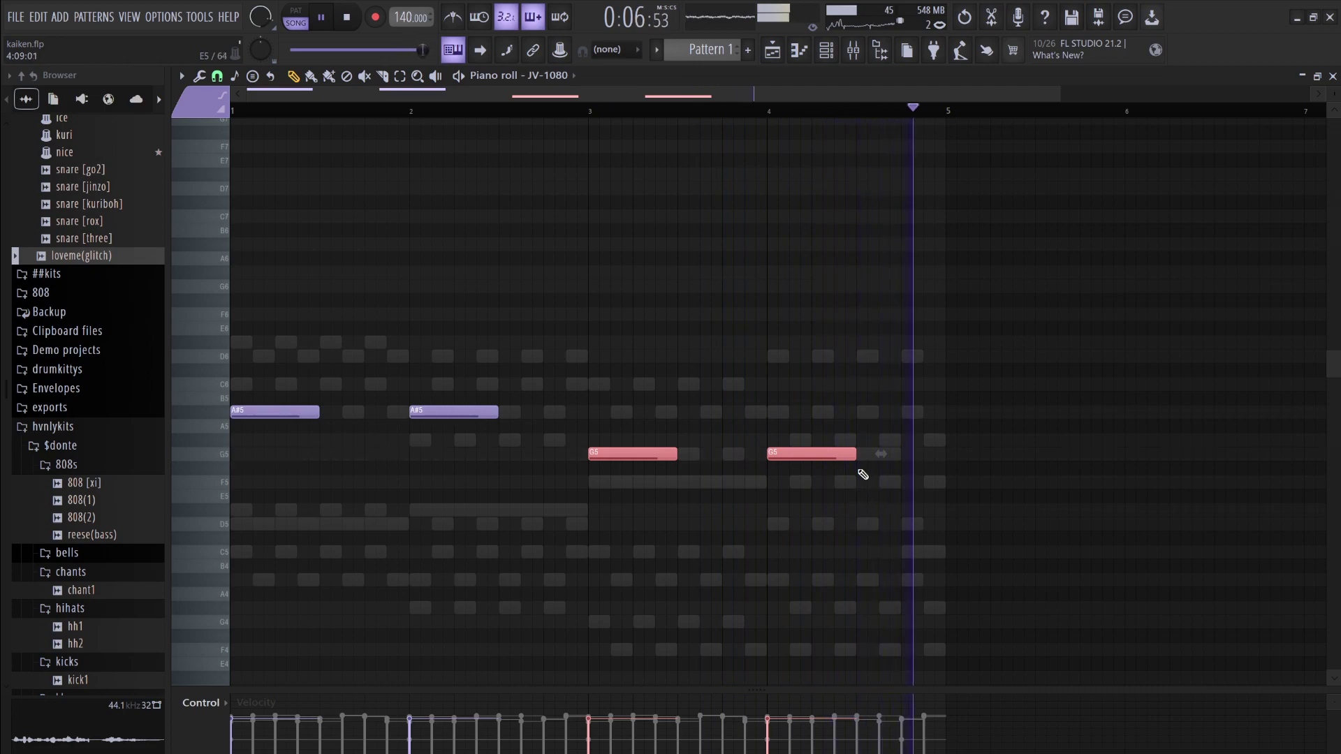
# Stop playback, paste the half-bar JV-1080 notes into the third Sampler channel and add an empty Sampler channel below it
pyautogui.click(826, 49)
pyautogui.press('space')
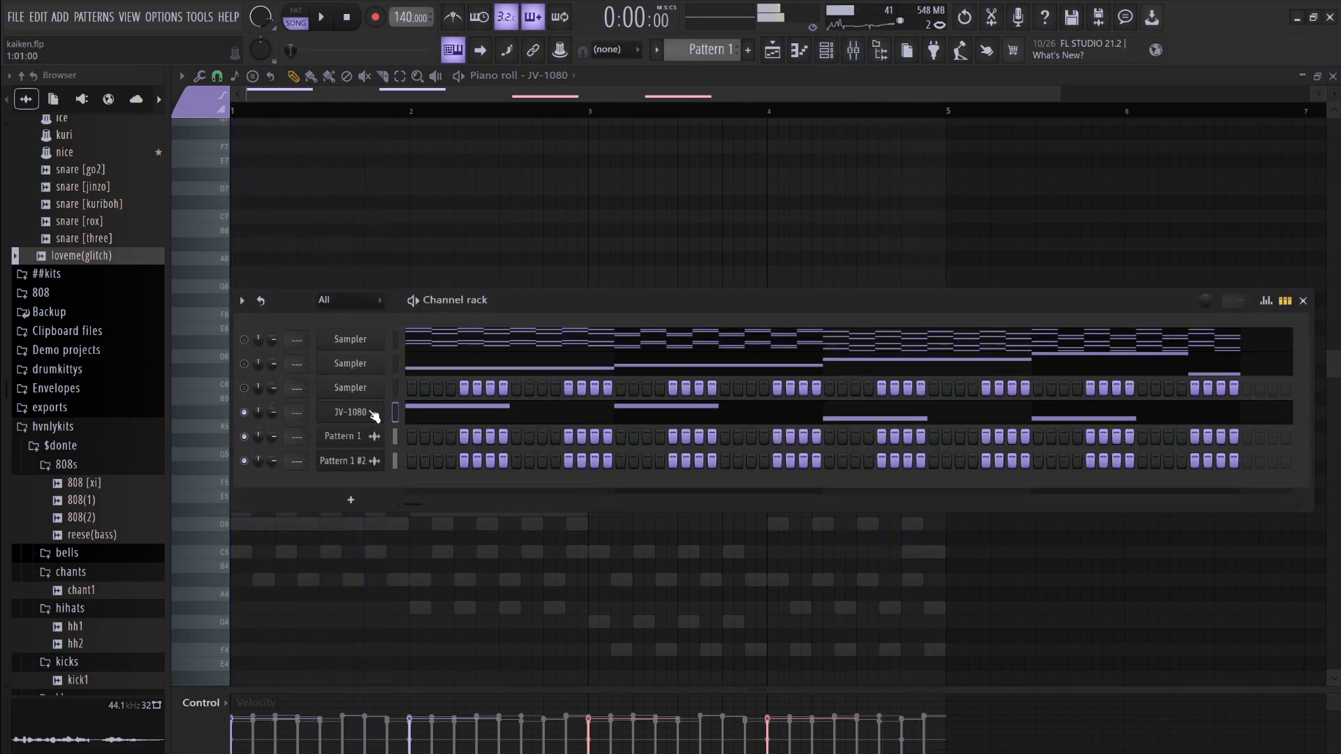
pyautogui.hotkey('ctrl', 'v')
pyautogui.rightClick(357, 381)
pyautogui.click(425, 549)
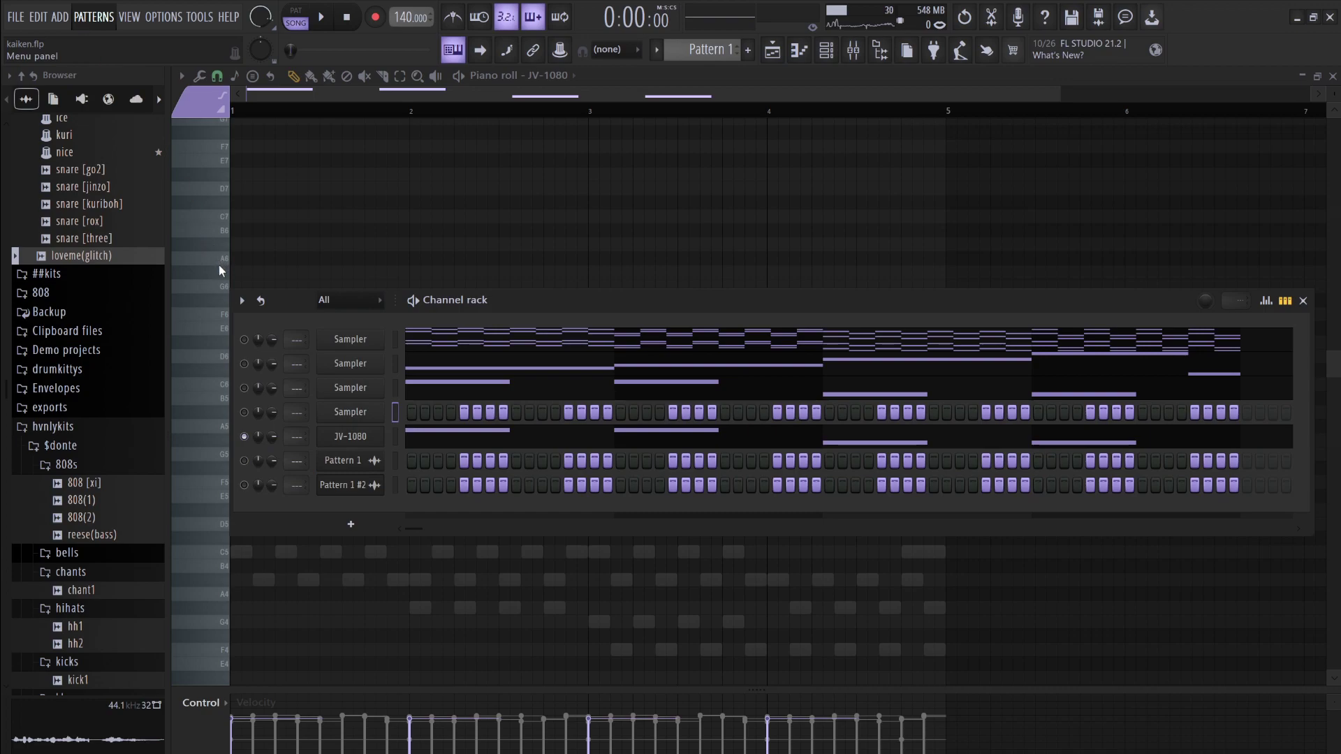
# Render the half-bar melody in Pattern 1 to an audio clip, place it on Track 3 and open its sample settings
pyautogui.press('l')
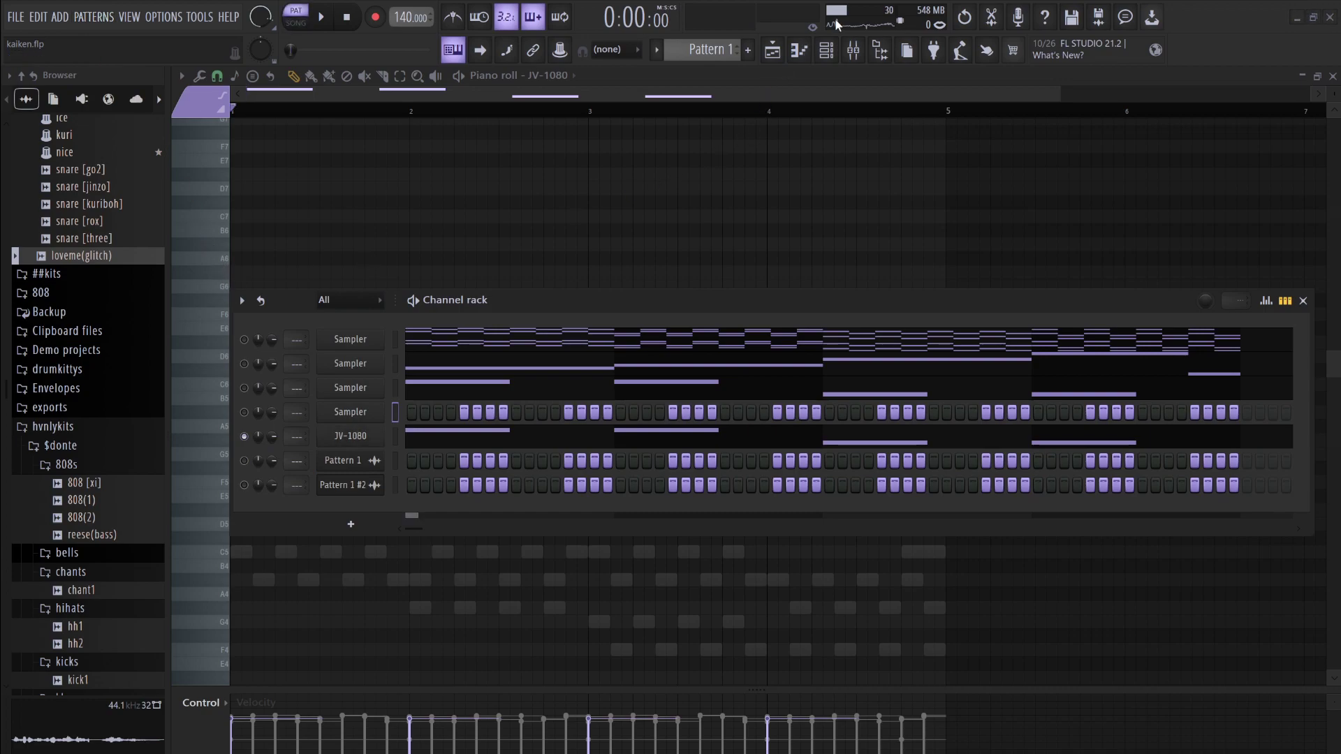
pyautogui.click(771, 52)
pyautogui.moveTo(230, 183); pyautogui.dragTo(412, 234)
pyautogui.doubleClick(452, 224)
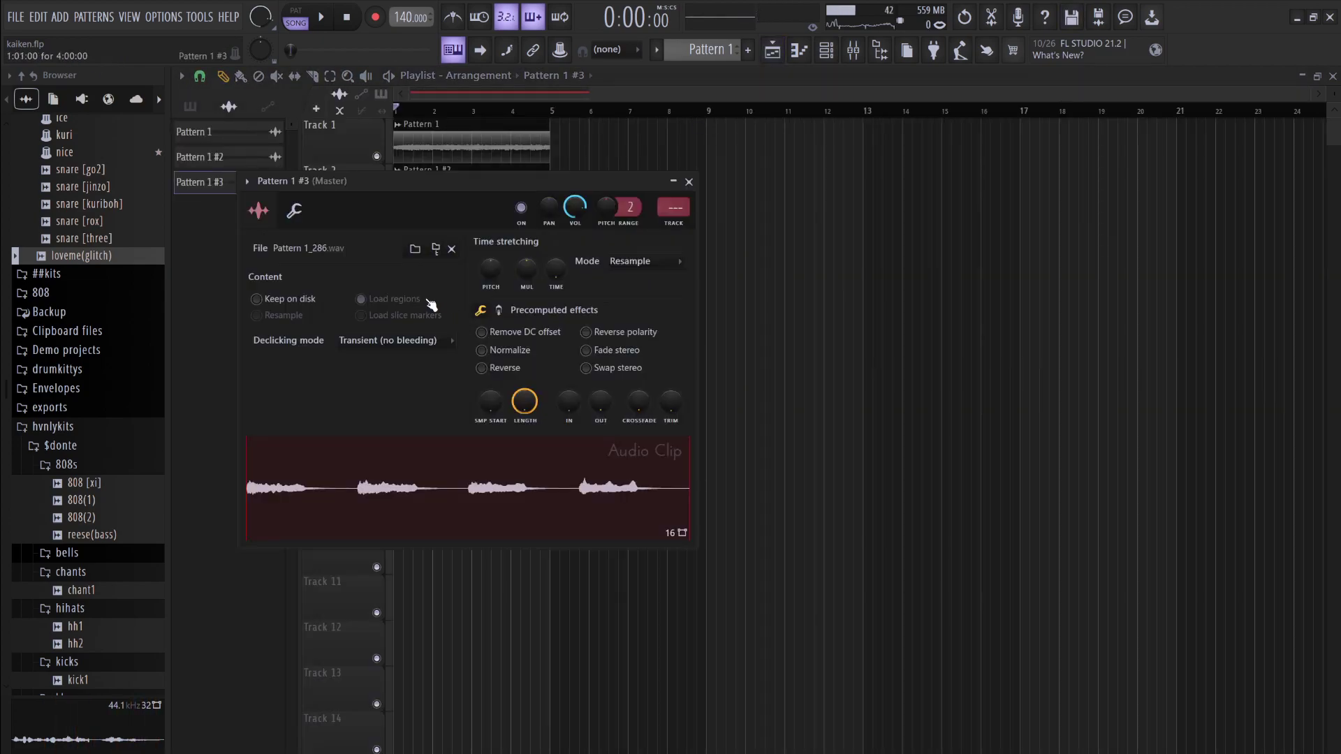
# Show every channel in the channel rack again and clear the half-bar notes from the JV-1080 channel
pyautogui.click(827, 58)
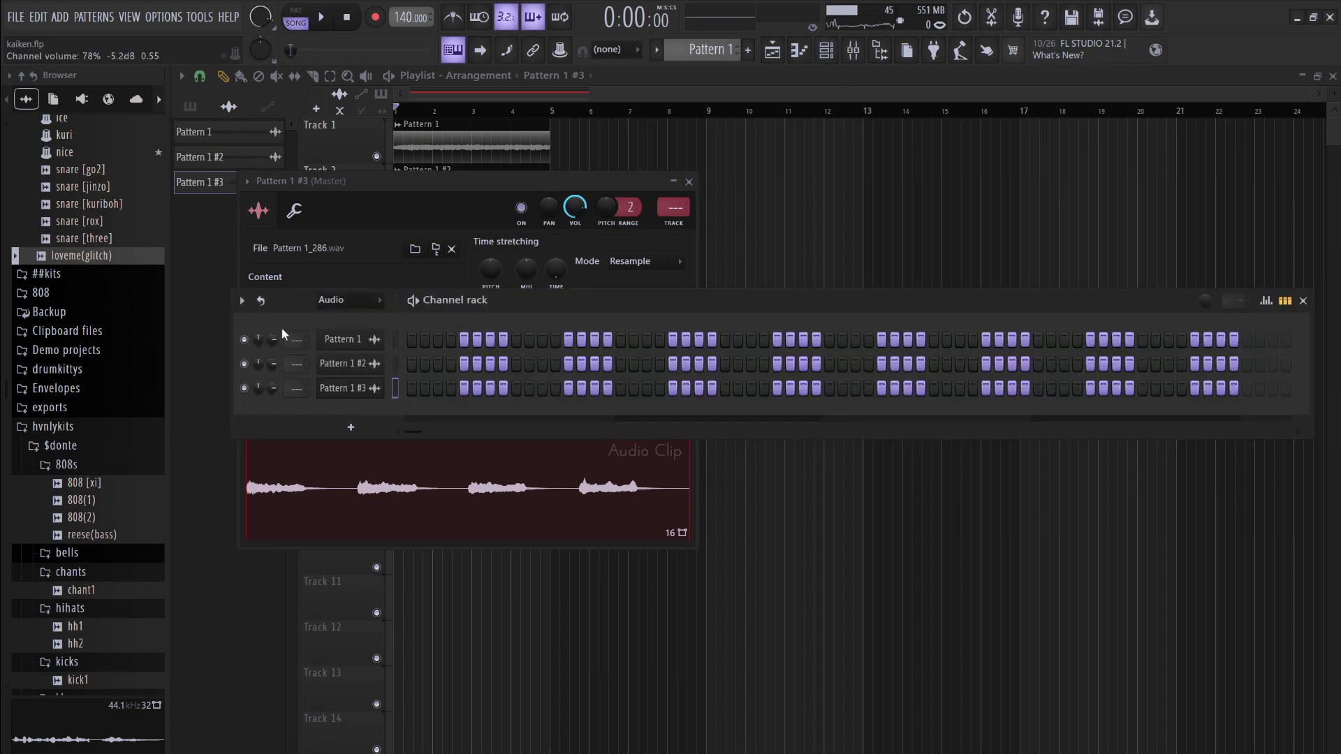
pyautogui.click(338, 303)
pyautogui.click(342, 313)
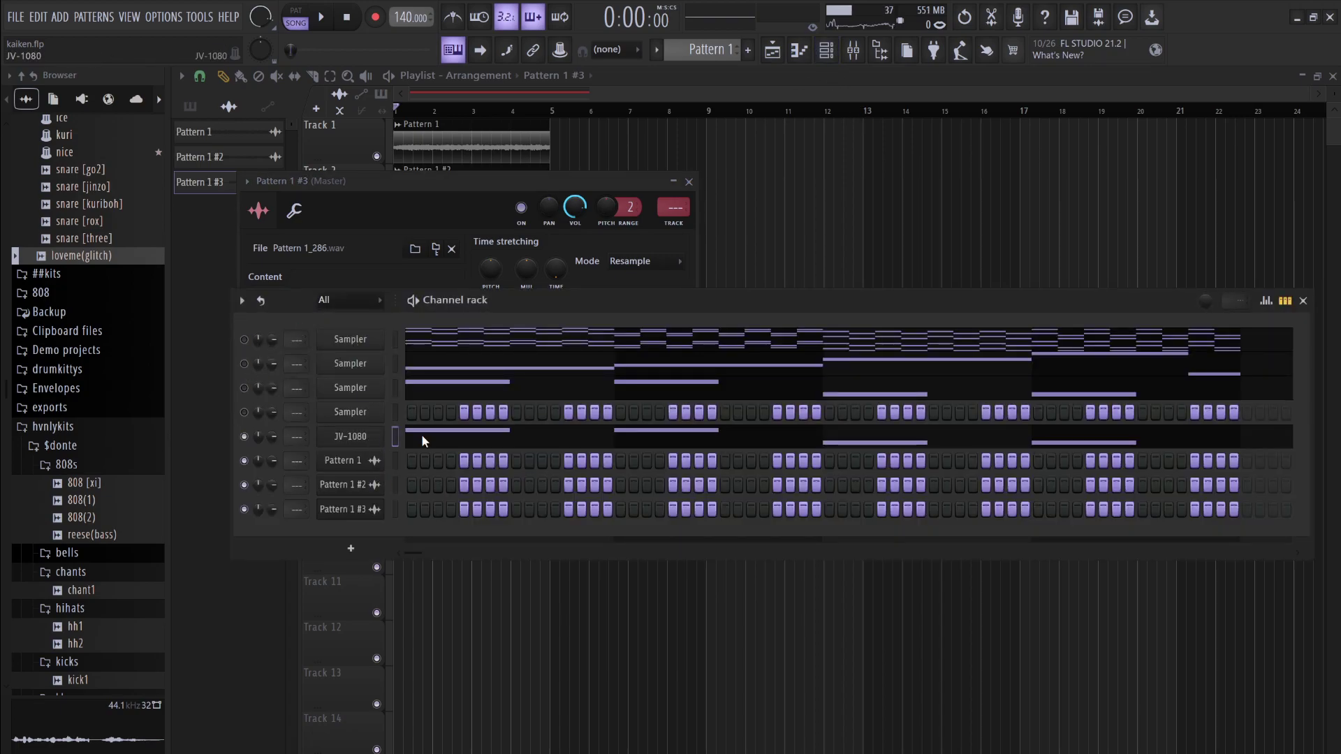
pyautogui.rightClick(589, 430)
pyautogui.press('space')
pyautogui.press('space')
# Step through the JV-1080 brass patches and select PR-C 007 Noble Horns
pyautogui.click(359, 436)
pyautogui.click(568, 271)
pyautogui.click(568, 271)
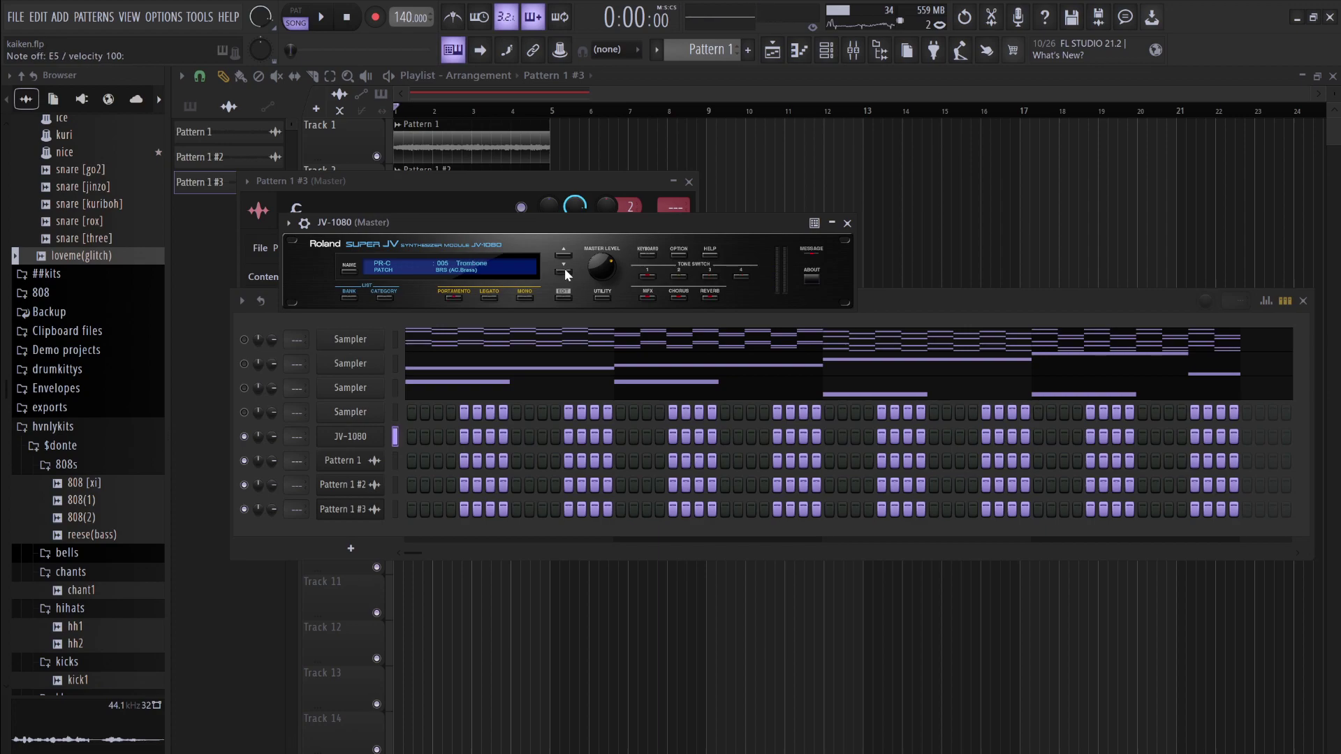
pyautogui.click(564, 274)
pyautogui.click(563, 273)
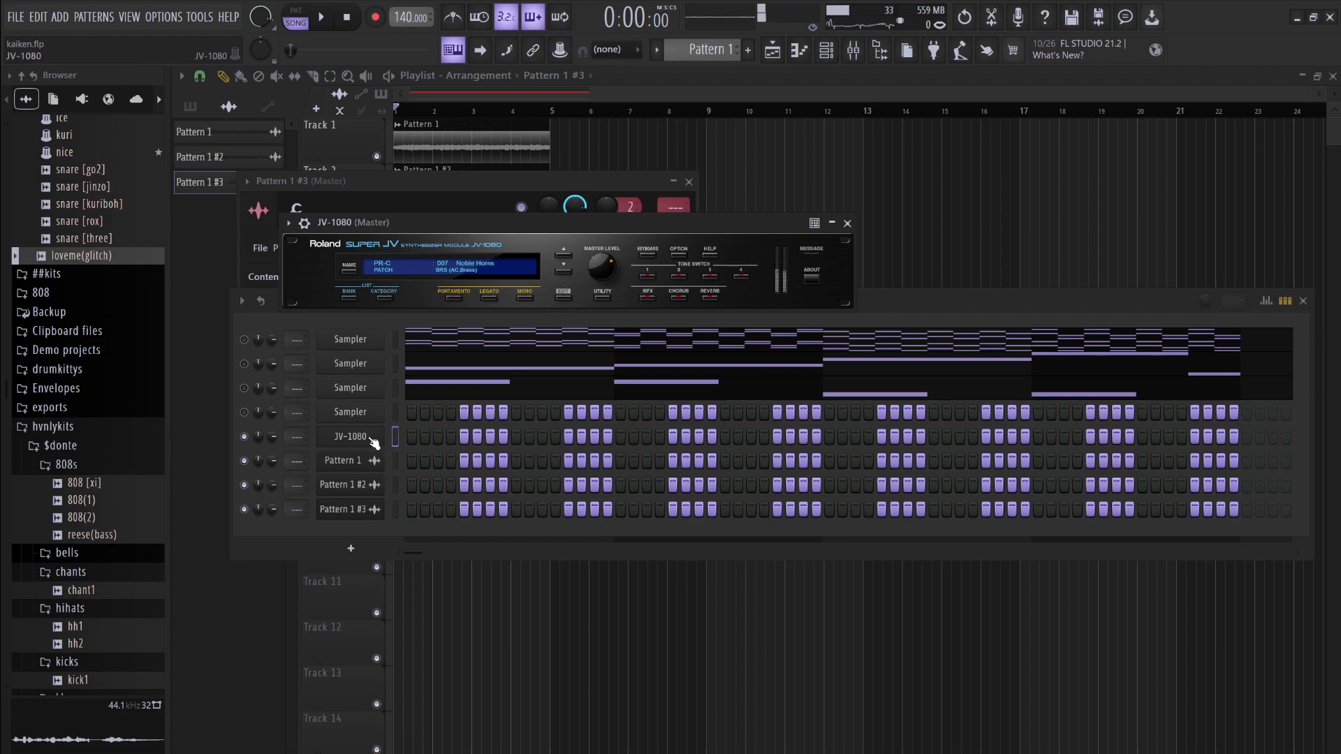
# Test pitches in the empty JV-1080 piano roll and stack half-bar D5 and F5 notes at the start of bar 1
pyautogui.click(416, 437)
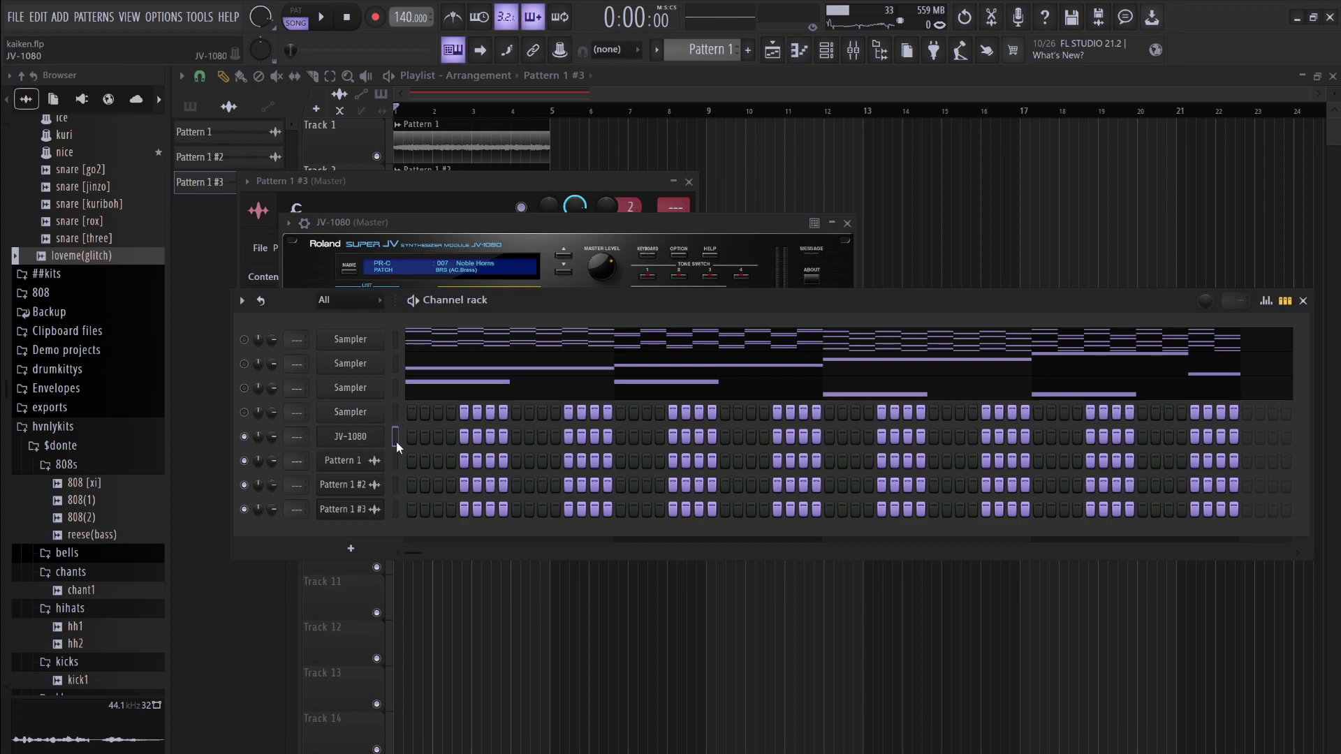
pyautogui.press('F7')
pyautogui.press('x')
pyautogui.press('c')
pyautogui.press('x')
pyautogui.press('c')
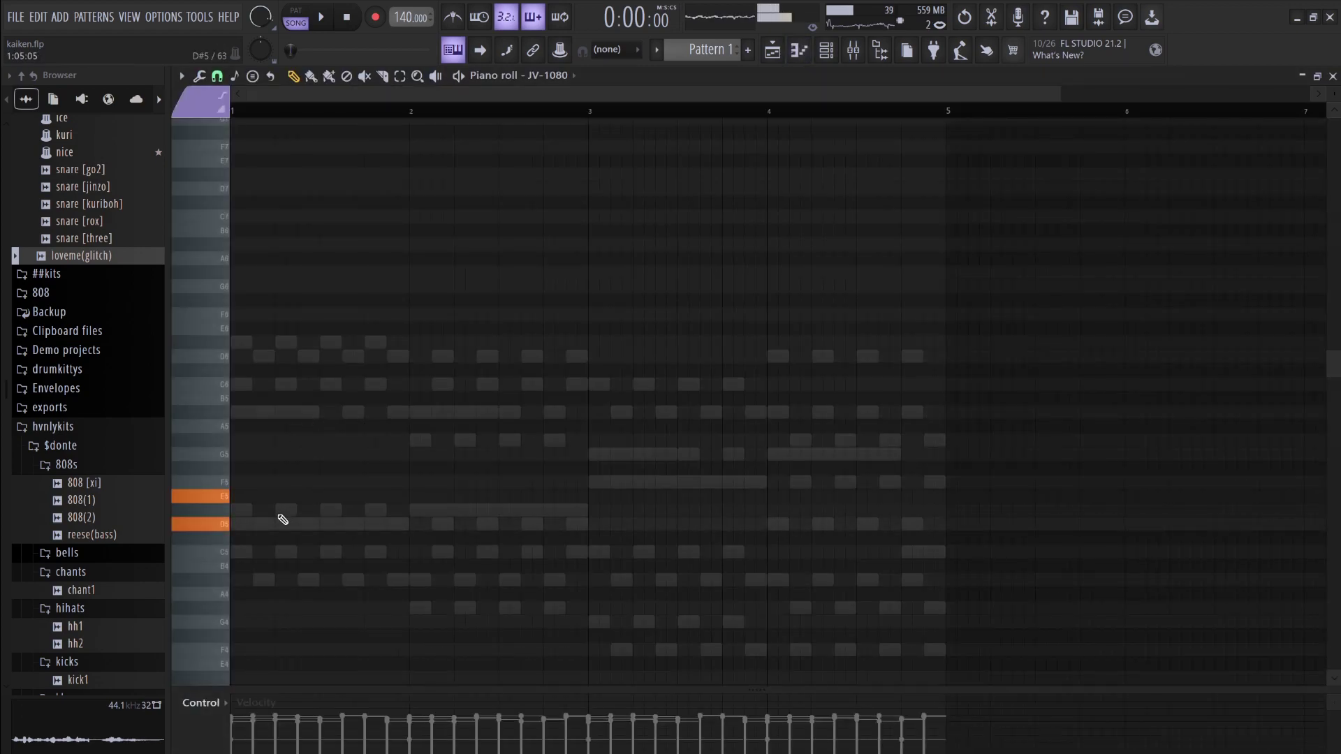
pyautogui.click(273, 524)
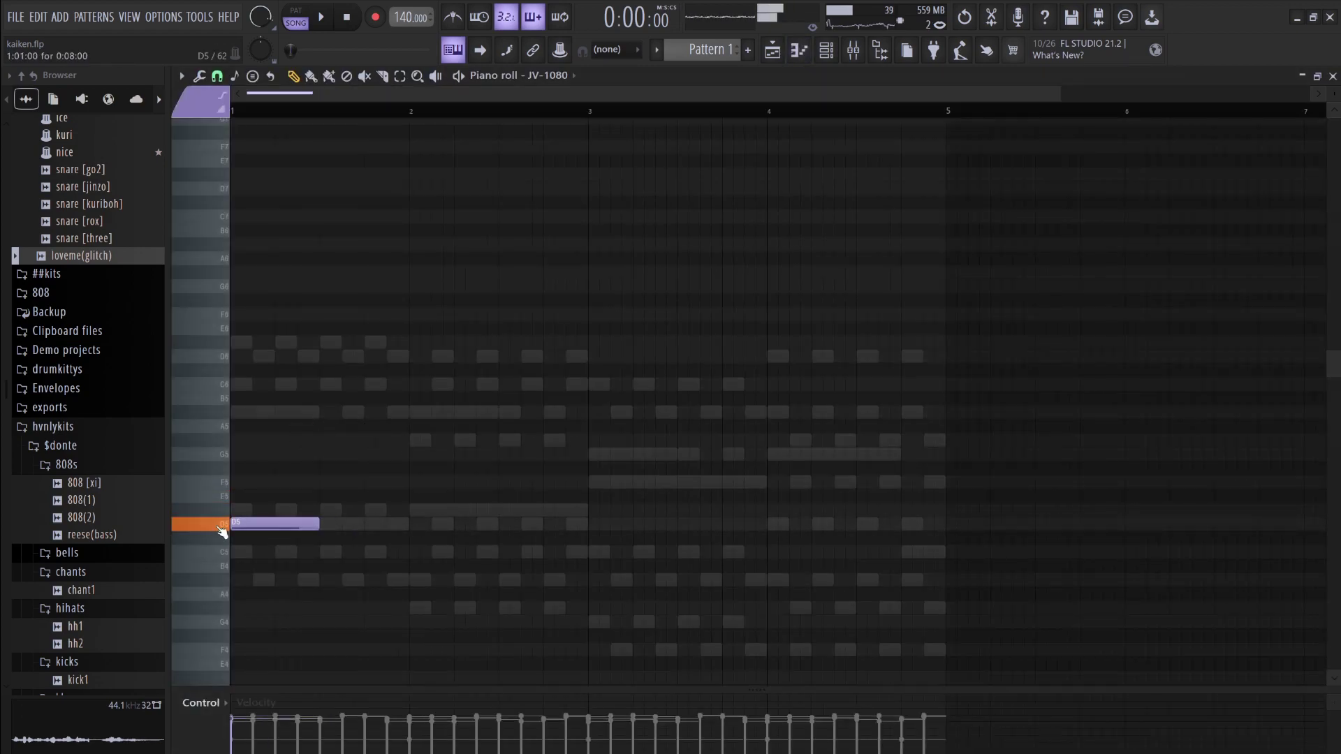
pyautogui.click(273, 482)
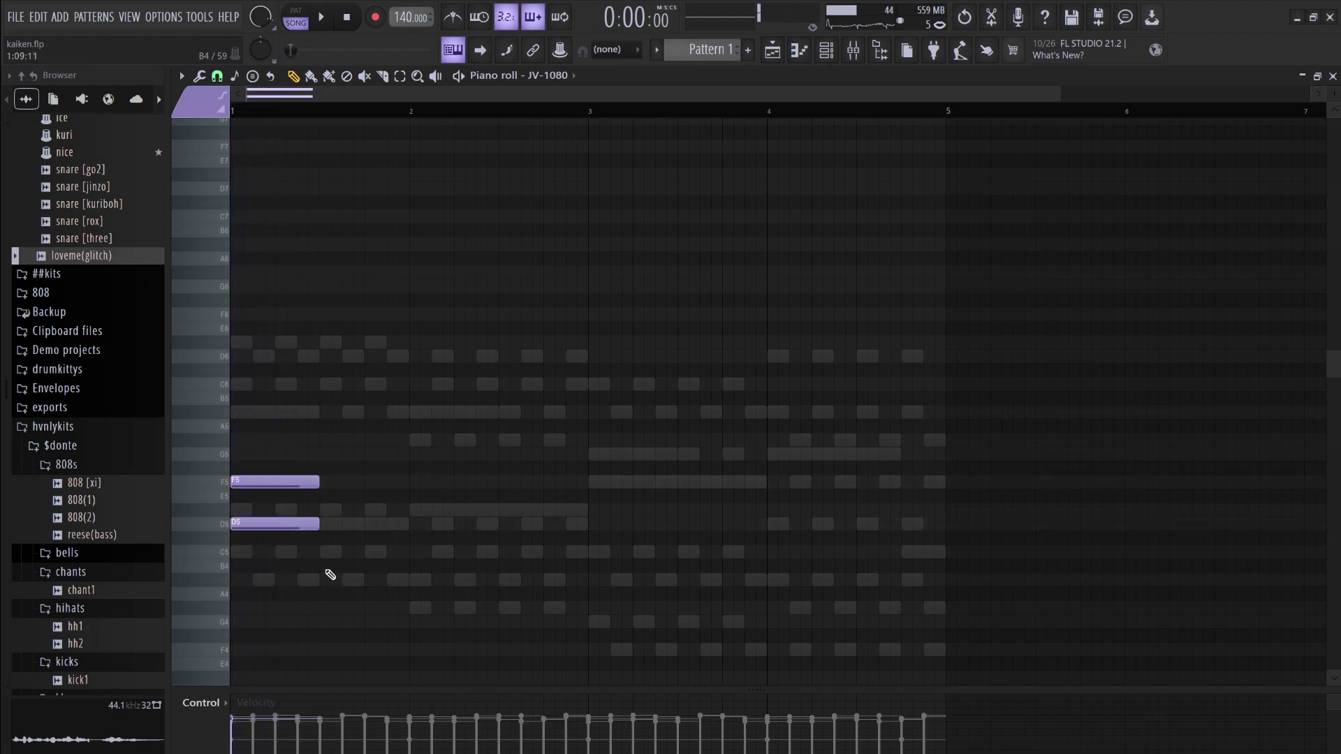
# Raise both notes one octave to D6 and F6 and play them back
pyautogui.hotkey('ctrl', 'Up')
pyautogui.press('space')
# Try the two notes another octave higher and move them back to D6 and F6
pyautogui.press('space')
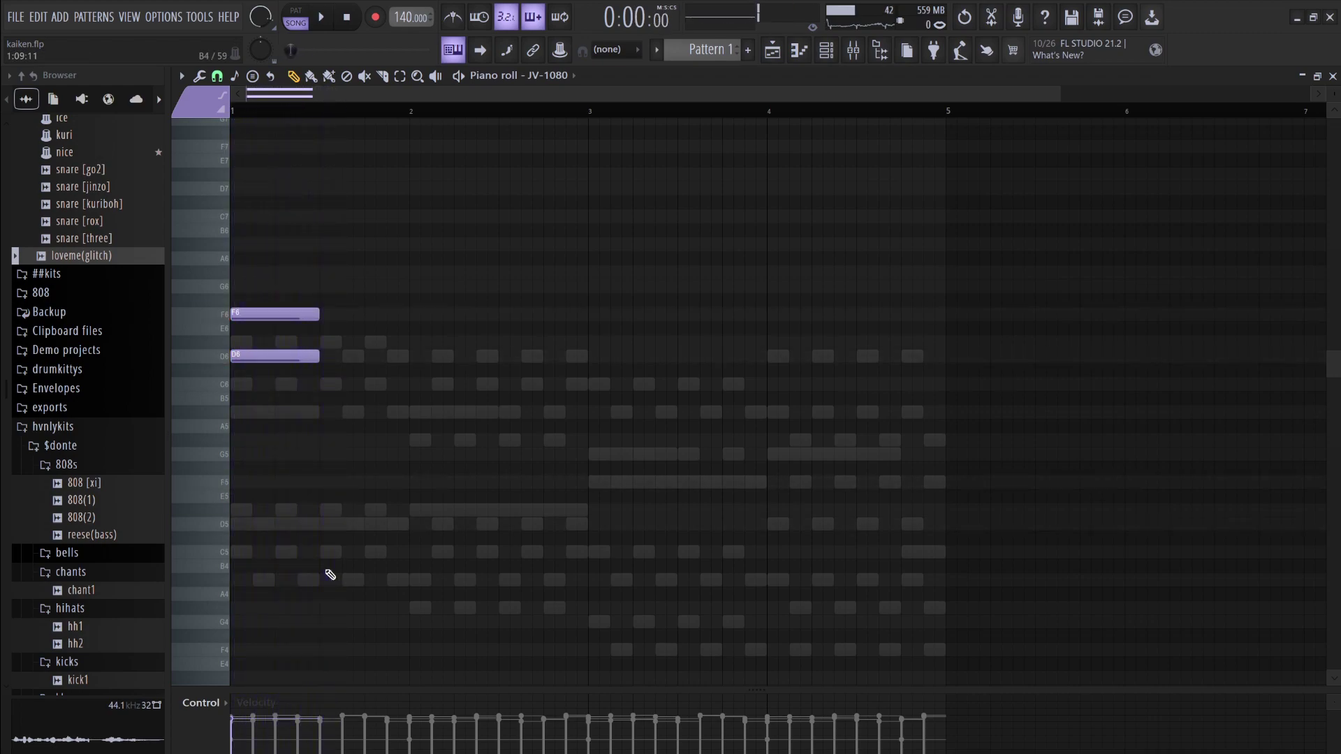
pyautogui.hotkey('ctrl', 'Up')
pyautogui.press('space')
pyautogui.press('space')
pyautogui.hotkey('ctrl', 'Down')
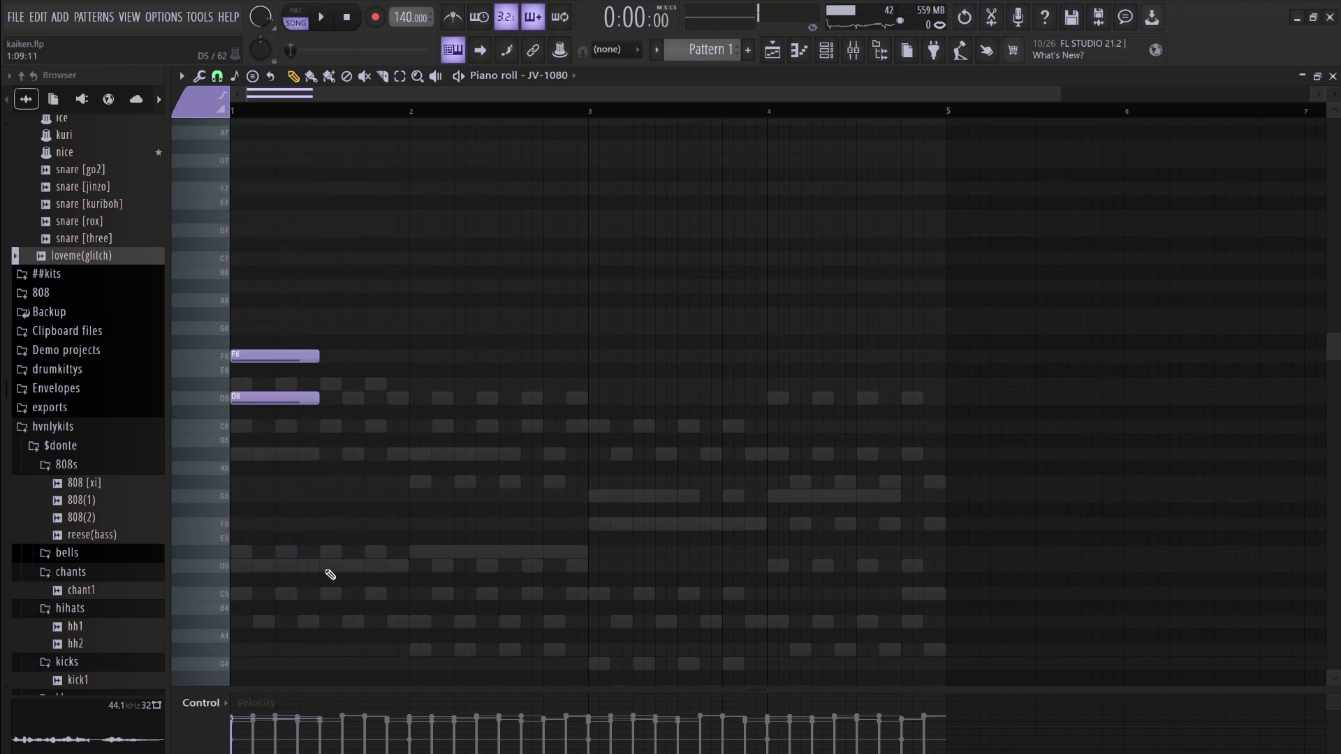
# Duplicate the D6 and F6 notes one octave lower, at D5 and F5
pyautogui.hotkey('ctrl', 'c')
pyautogui.hotkey('ctrl', 'v')
pyautogui.hotkey('ctrl', 'Down')
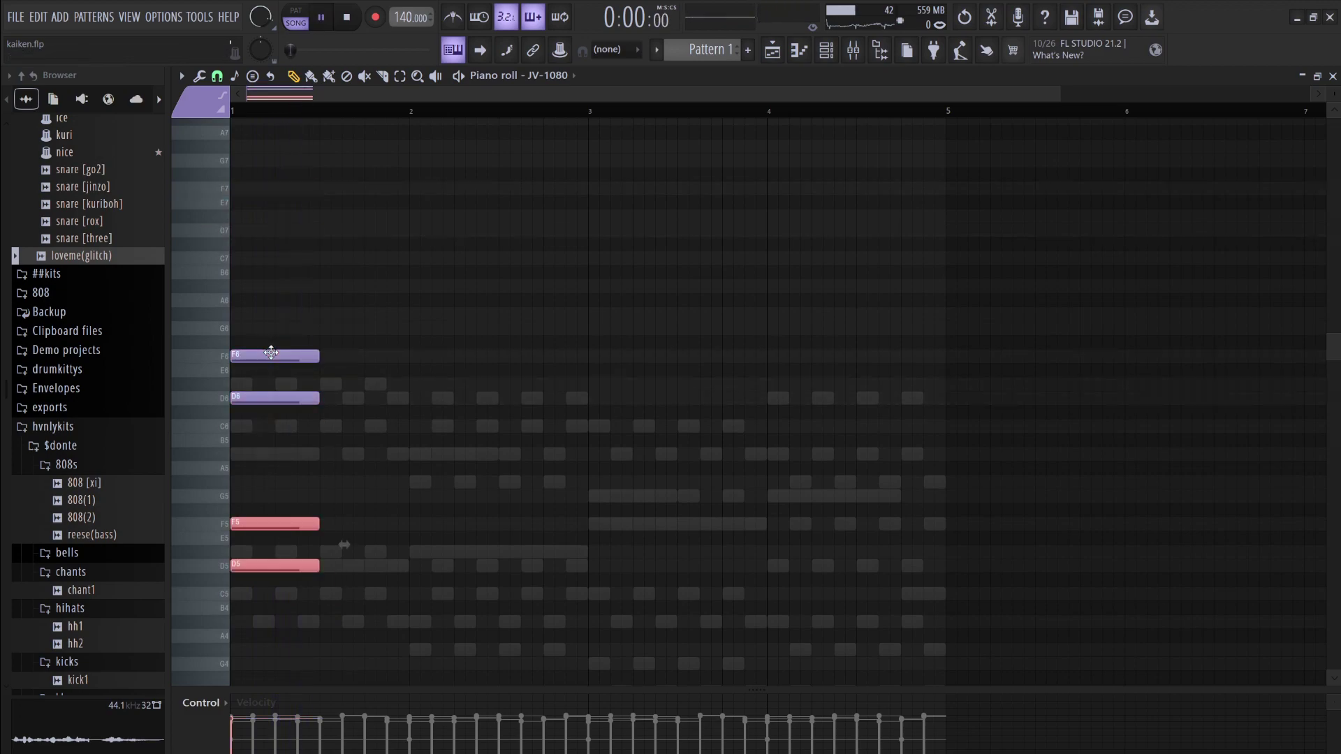
# Play back the stacked D5, F5, D6 and F6 notes and shorten all four to about five steps
pyautogui.press('space')
pyautogui.press('space')
pyautogui.moveTo(356, 637); pyautogui.dragTo(236, 359)
pyautogui.moveTo(327, 362); pyautogui.dragTo(286, 359)
pyautogui.click(288, 357)
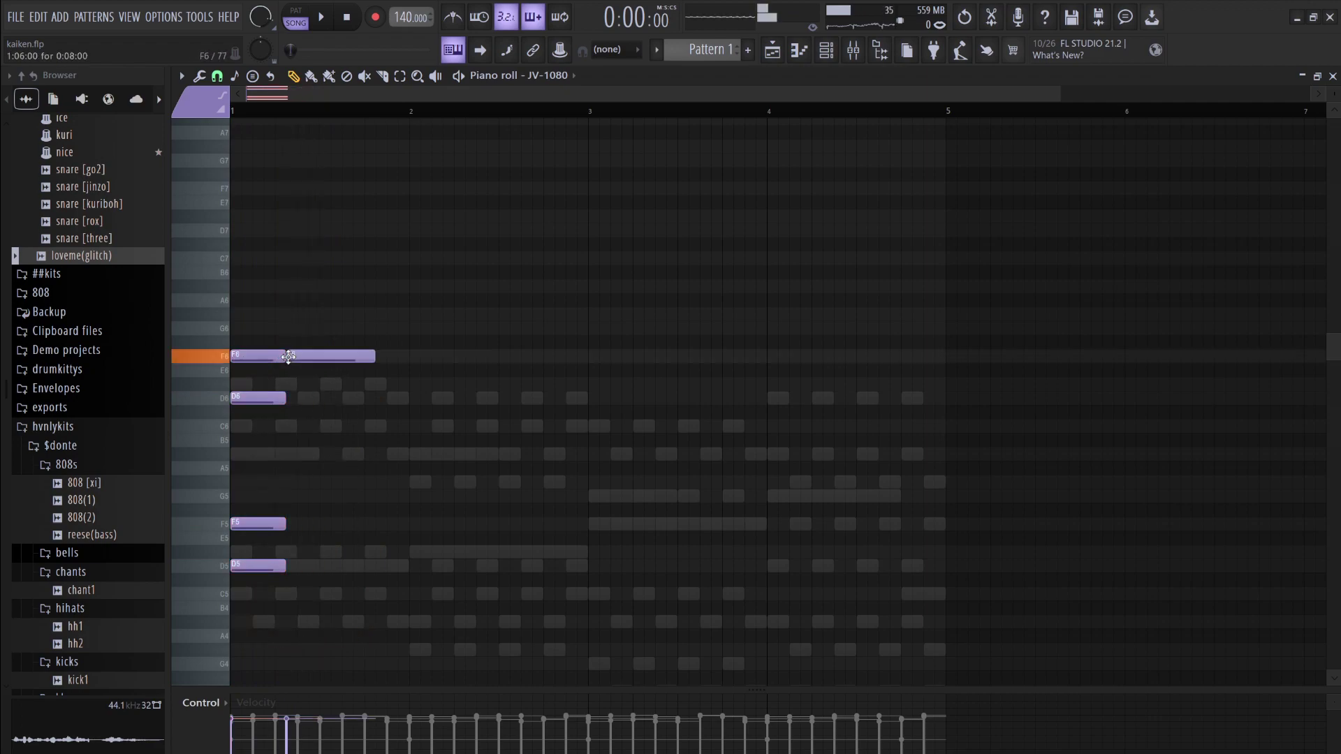
pyautogui.hotkey('ctrl', 'z')
pyautogui.click(308, 368)
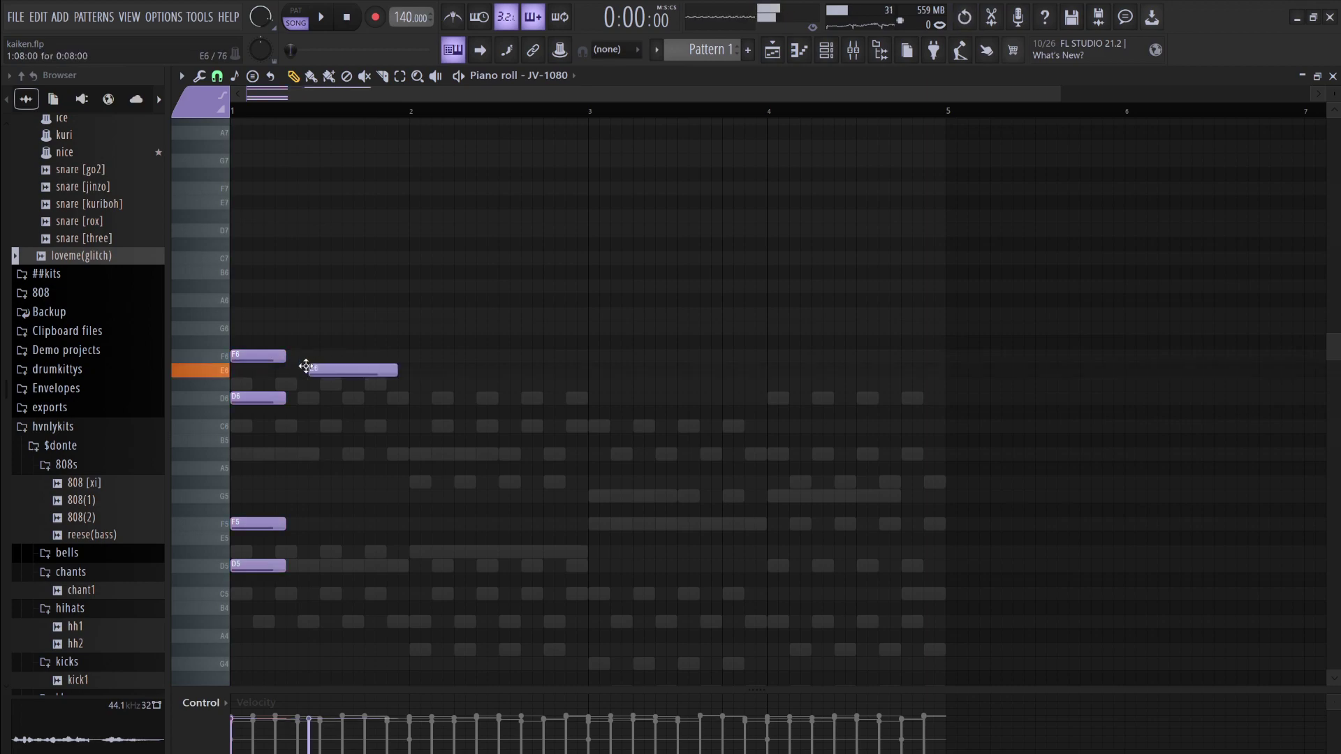
pyautogui.hotkey('ctrl', 'z')
# Lengthen the four notes to six steps, duplicate them directly behind the originals and play both chords
pyautogui.moveTo(284, 356); pyautogui.dragTo(338, 365)
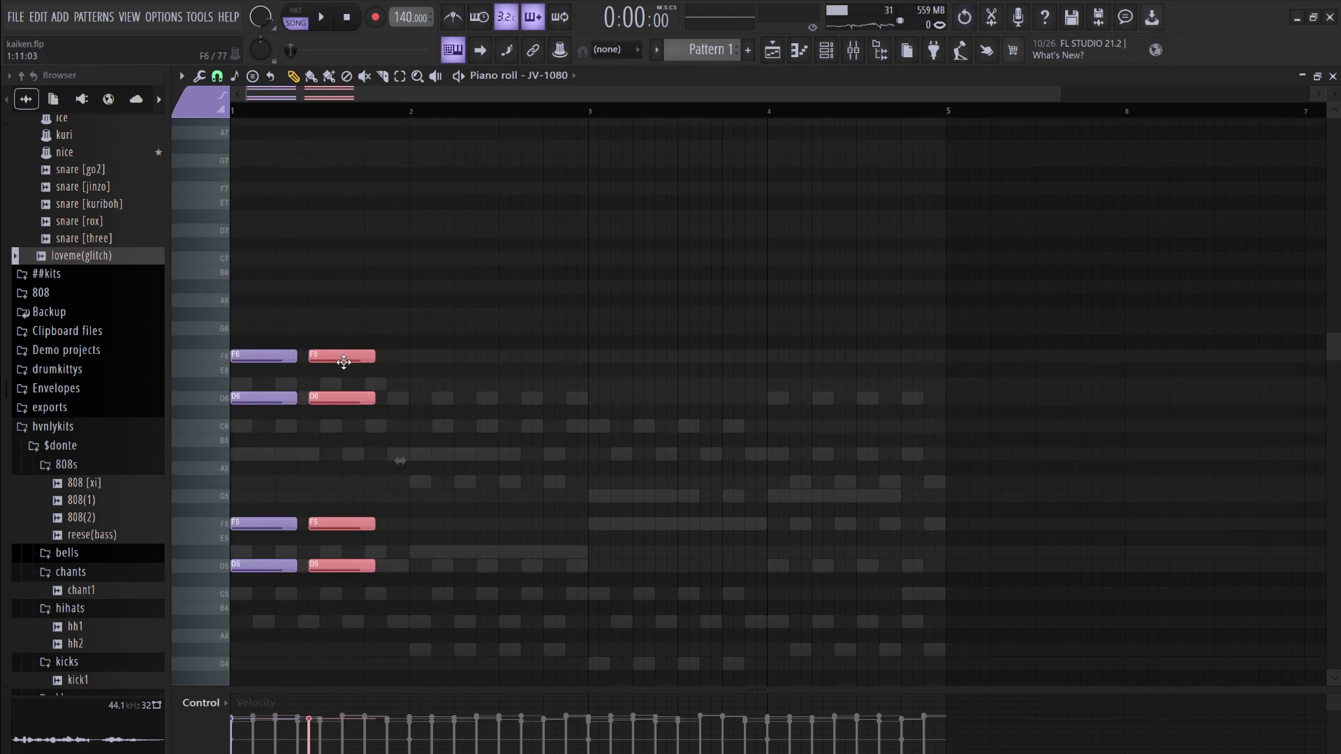
pyautogui.press('space')
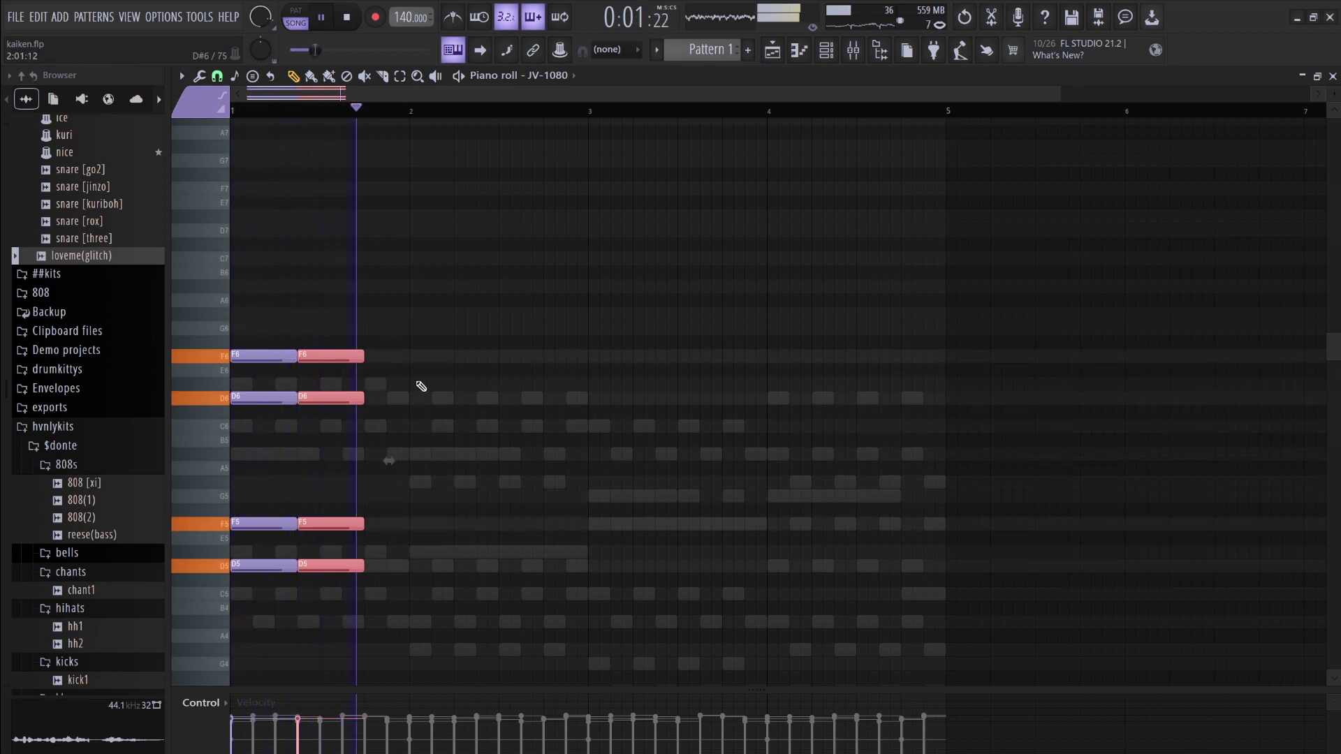
pyautogui.press('space')
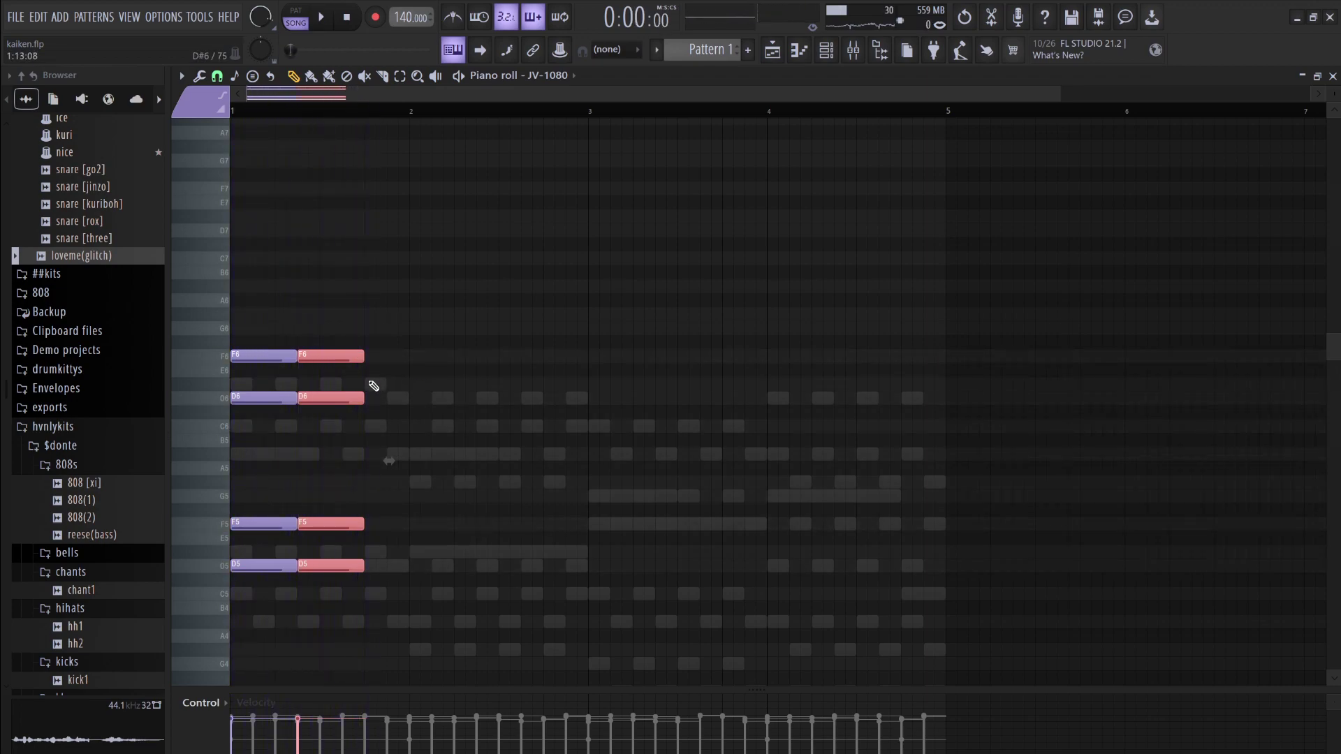
# Duplicate the chord once more and lower the copy to A4, C5, A5 and C6
pyautogui.hotkey('ctrl', 'b')
pyautogui.press('Down')
pyautogui.press('Down')
pyautogui.press('Down')
pyautogui.press('Down')
pyautogui.press('Down')
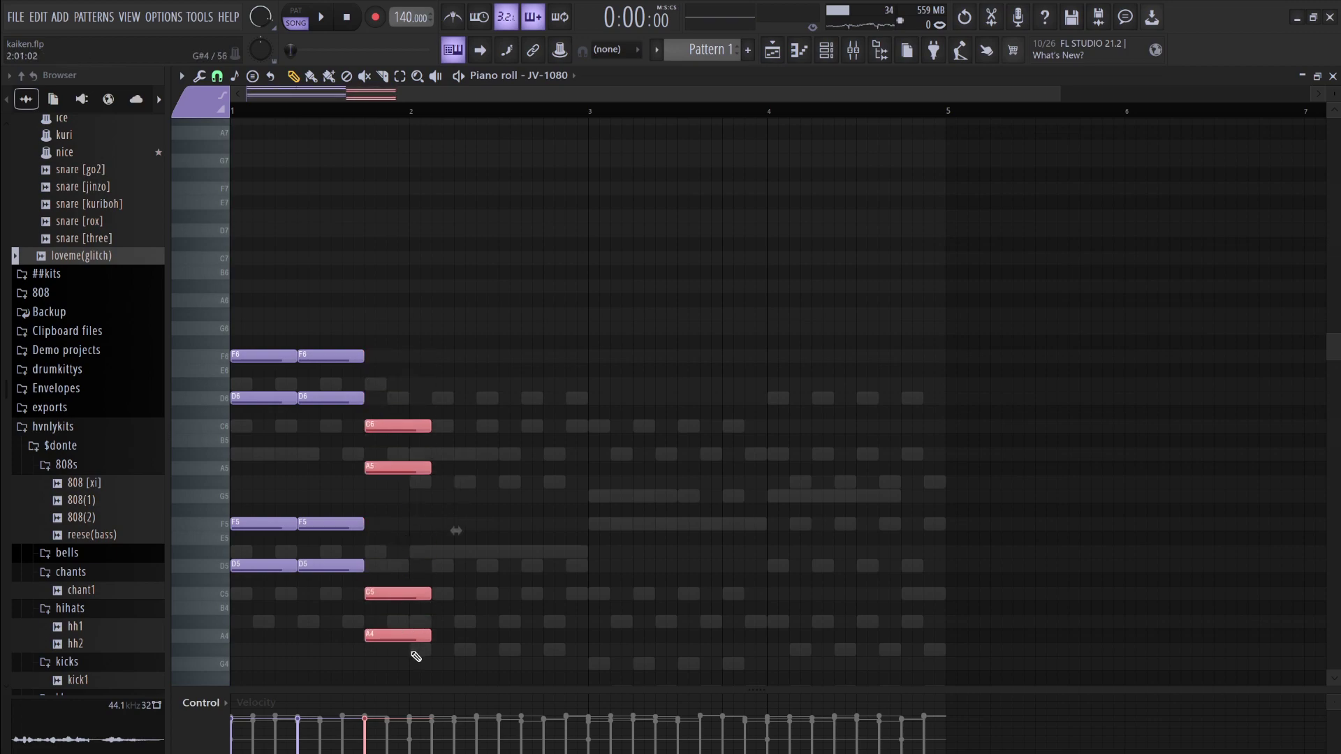
# Raise the third chord's A4 and A5 notes to A#4 and A#5 and play it back
pyautogui.keyDown('shift'); pyautogui.click(403, 468); pyautogui.keyUp('shift')
pyautogui.press('Up')
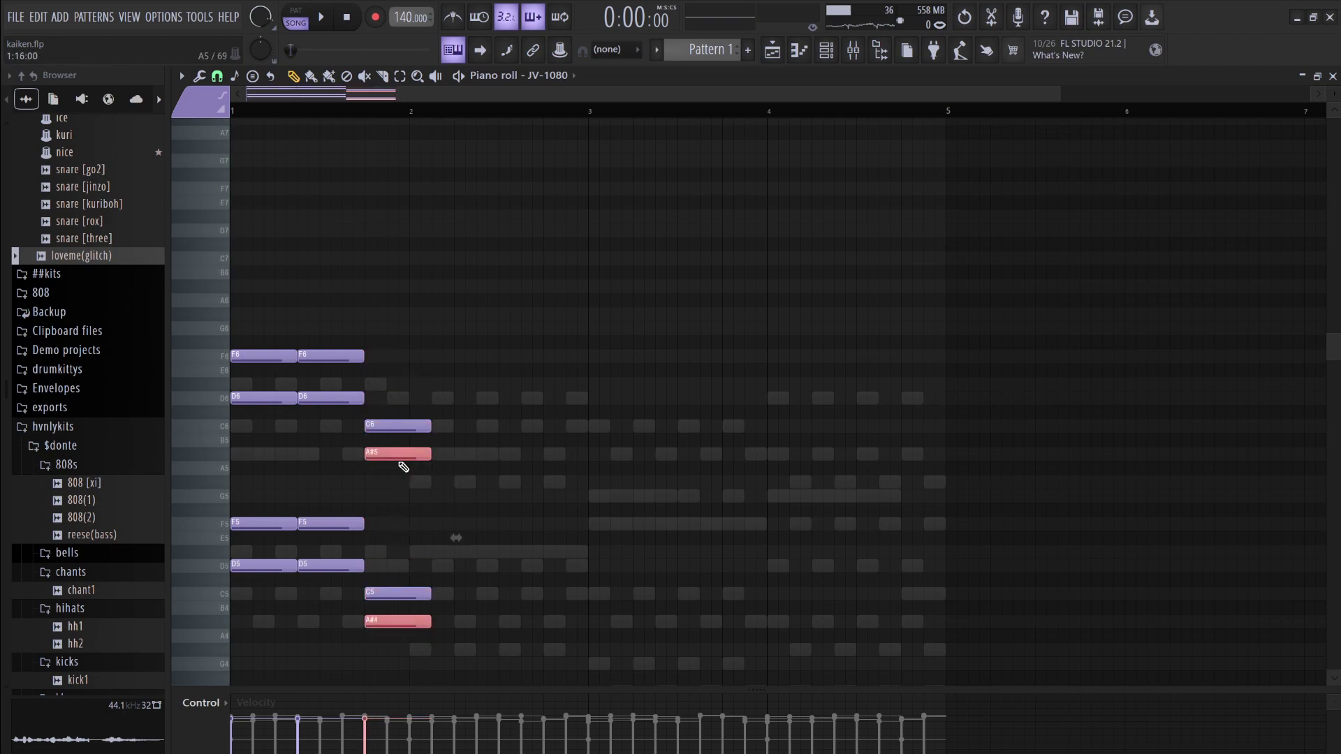
pyautogui.press('space')
pyautogui.press('space')
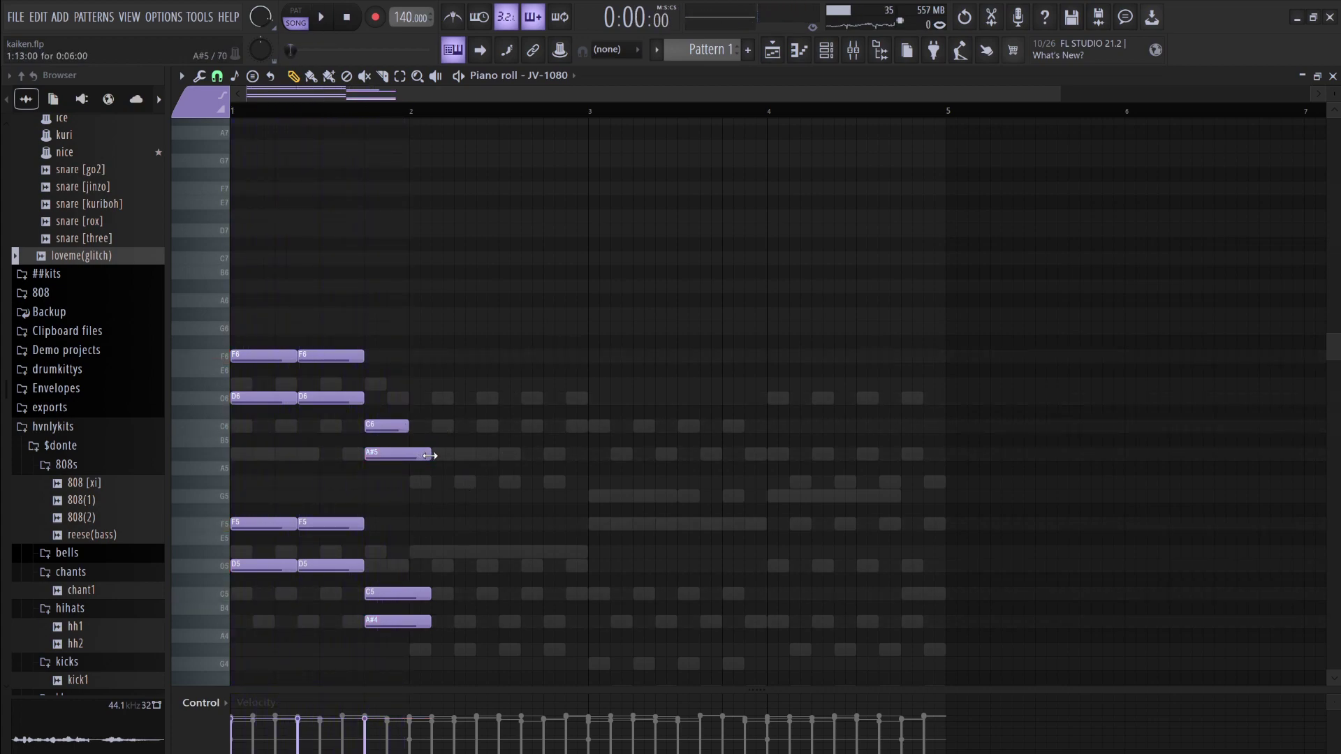
# Shorten the third chord's notes to a quarter bar, raise the chord one octave and play it back
pyautogui.moveTo(426, 592)
pyautogui.mouseDown()
pyautogui.moveTo(439, 595)
pyautogui.moveTo(410, 598)
pyautogui.mouseUp()
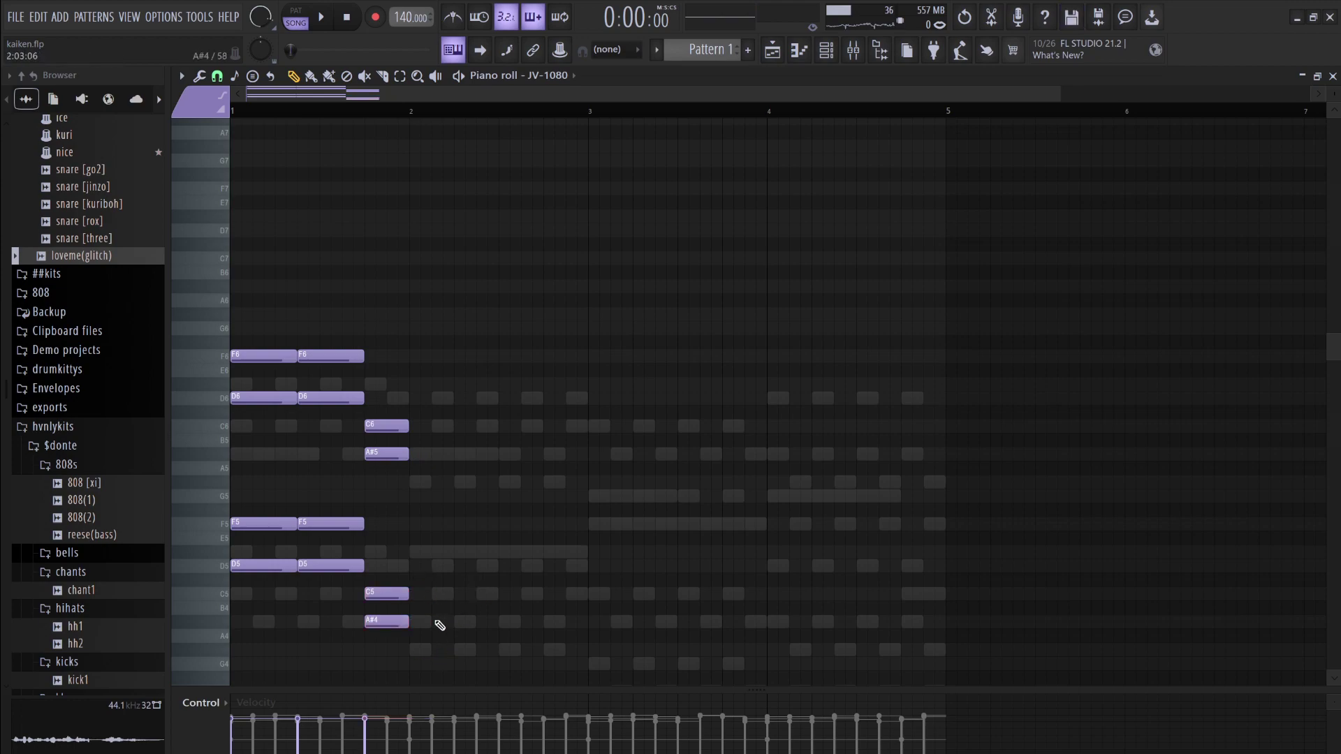
pyautogui.moveTo(421, 645); pyautogui.dragTo(399, 380)
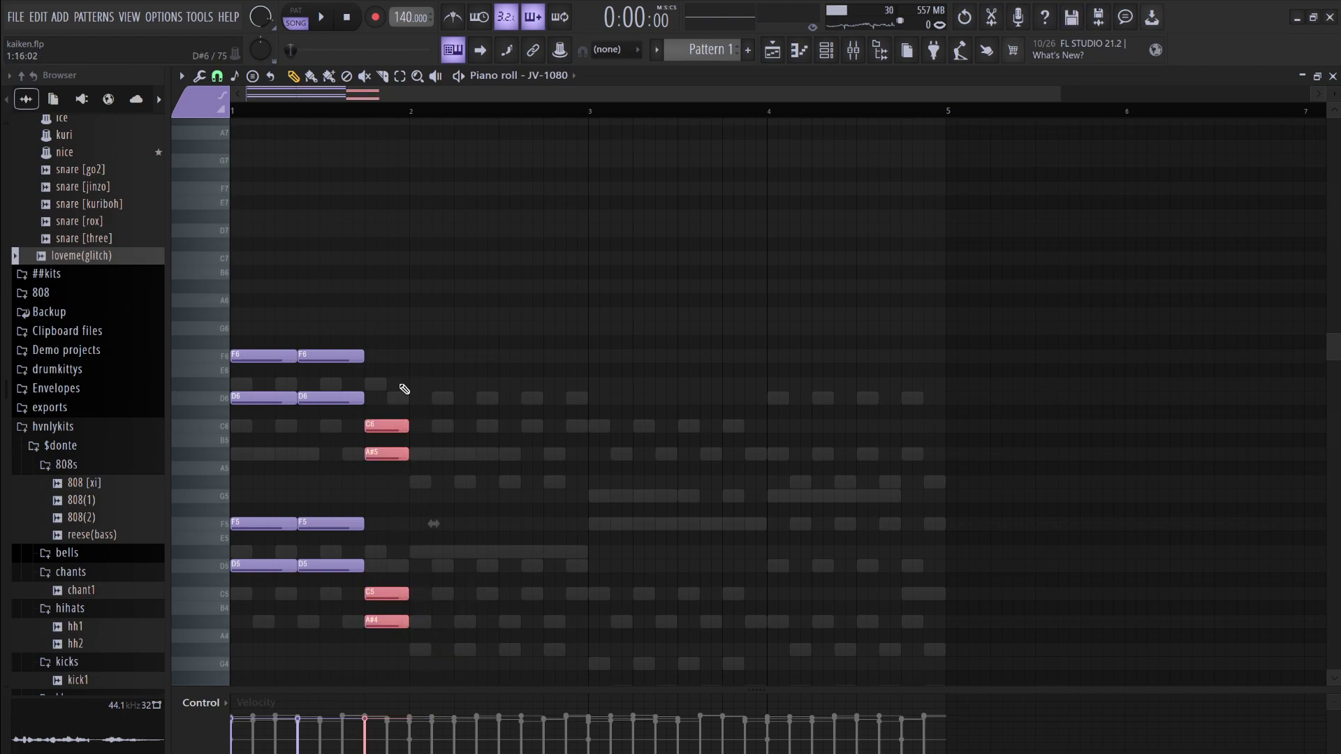
pyautogui.hotkey('ctrl', 'Up')
pyautogui.press('space')
pyautogui.press('space')
# Open the JV-1080 and audition successive patches on the playing melody, up to PR-C 015 True ANALOG
pyautogui.click(826, 49)
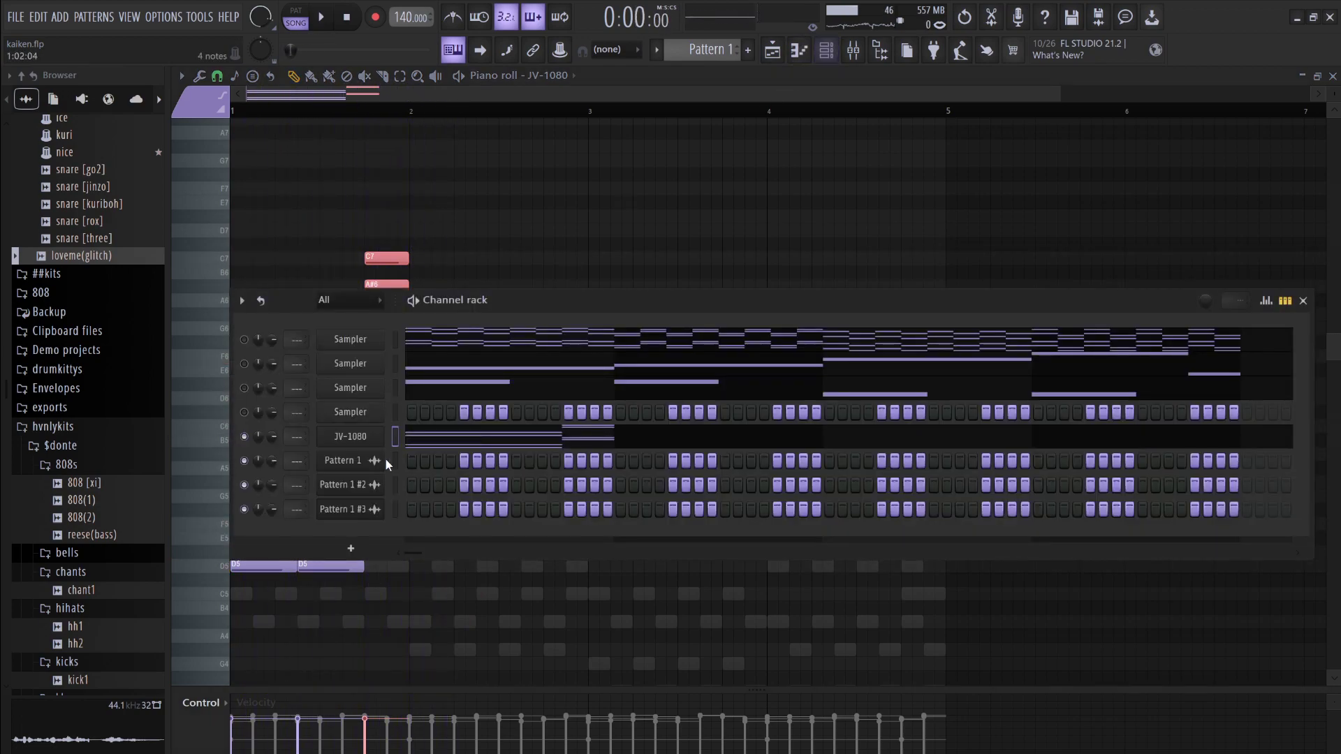
pyautogui.click(351, 436)
pyautogui.click(563, 272)
pyautogui.press('space')
pyautogui.click(564, 272)
pyautogui.click(564, 271)
pyautogui.press('space')
pyautogui.click(565, 271)
pyautogui.click(564, 271)
pyautogui.press('space')
pyautogui.click(564, 271)
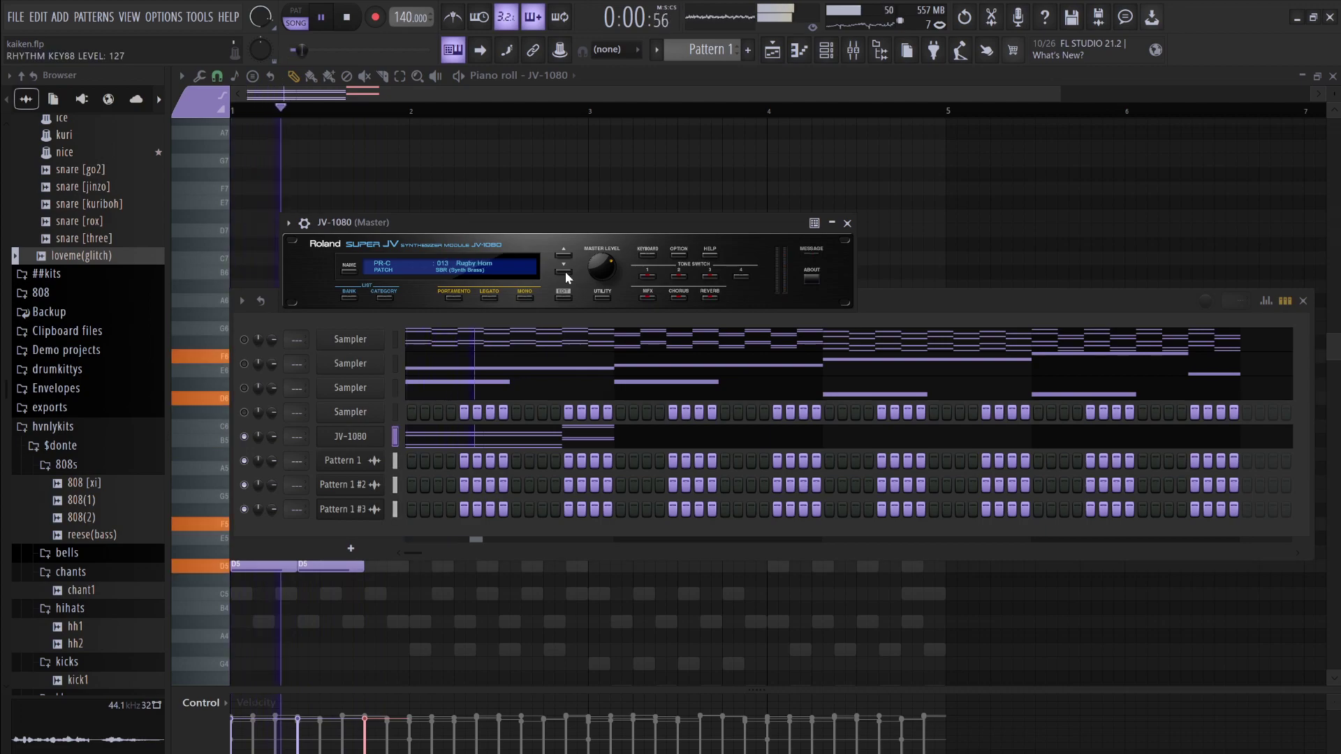
pyautogui.click(565, 271)
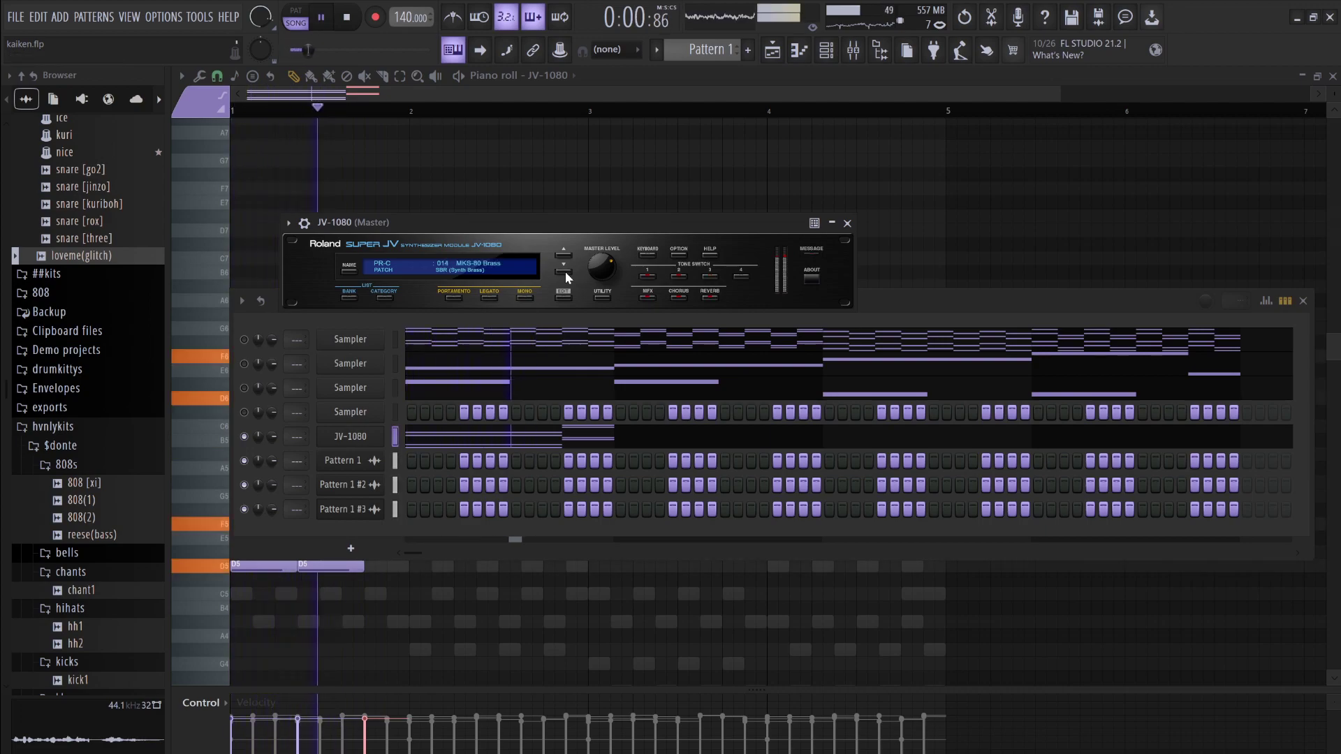
pyautogui.click(564, 271)
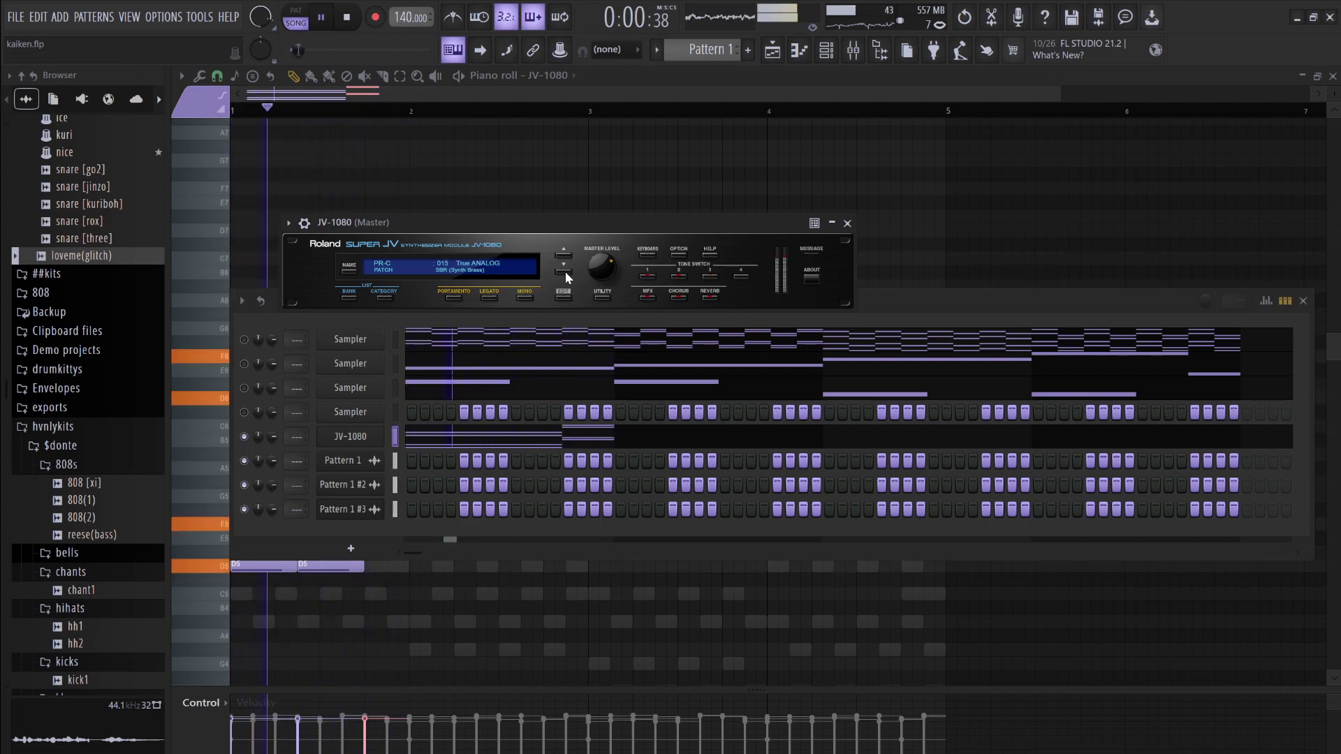
# Audition the PR-C 016 Dark Vox patch and return to PR-C 015 True ANALOG
pyautogui.press('space')
pyautogui.click(564, 271)
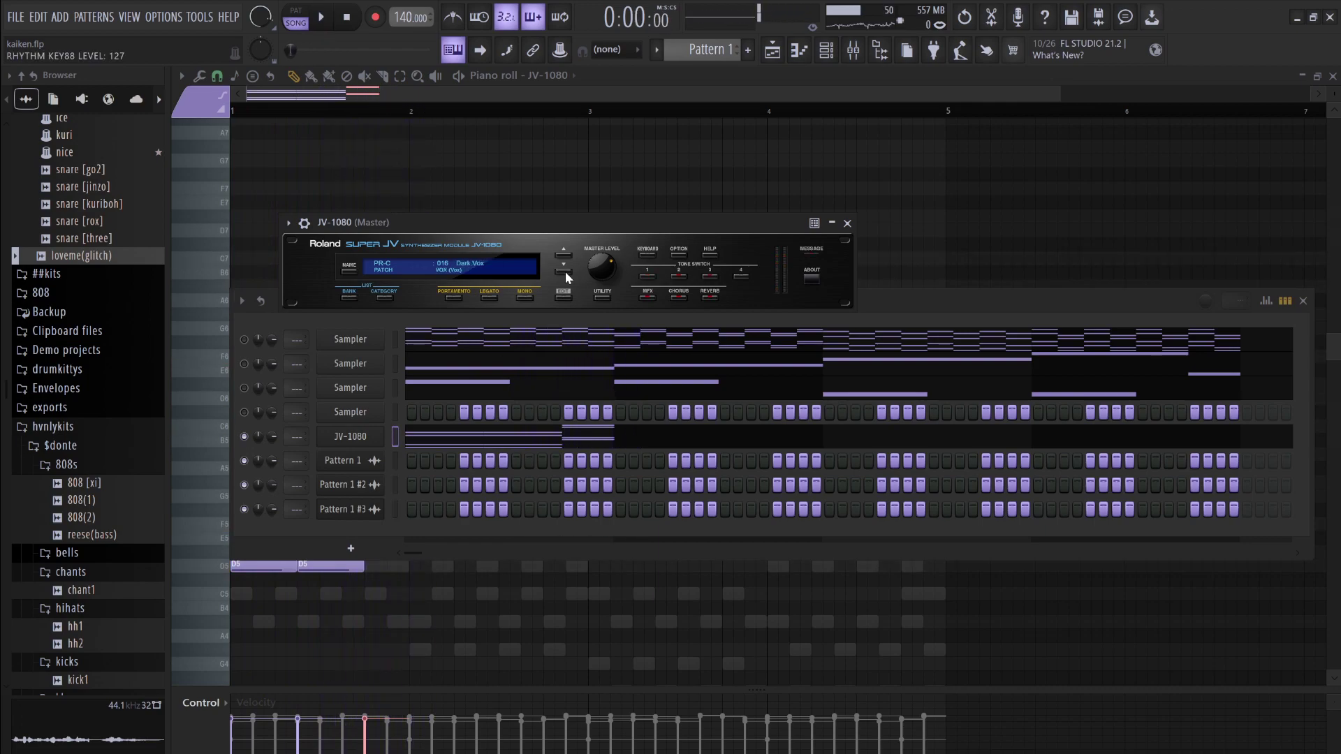
pyautogui.press('space')
pyautogui.press('space')
pyautogui.click(564, 271)
pyautogui.press('space')
pyautogui.press('space')
pyautogui.click(563, 258)
# Lower the third chord's C6 and C7 notes to G#5 and G#6 in the piano roll and play it back
pyautogui.press('space')
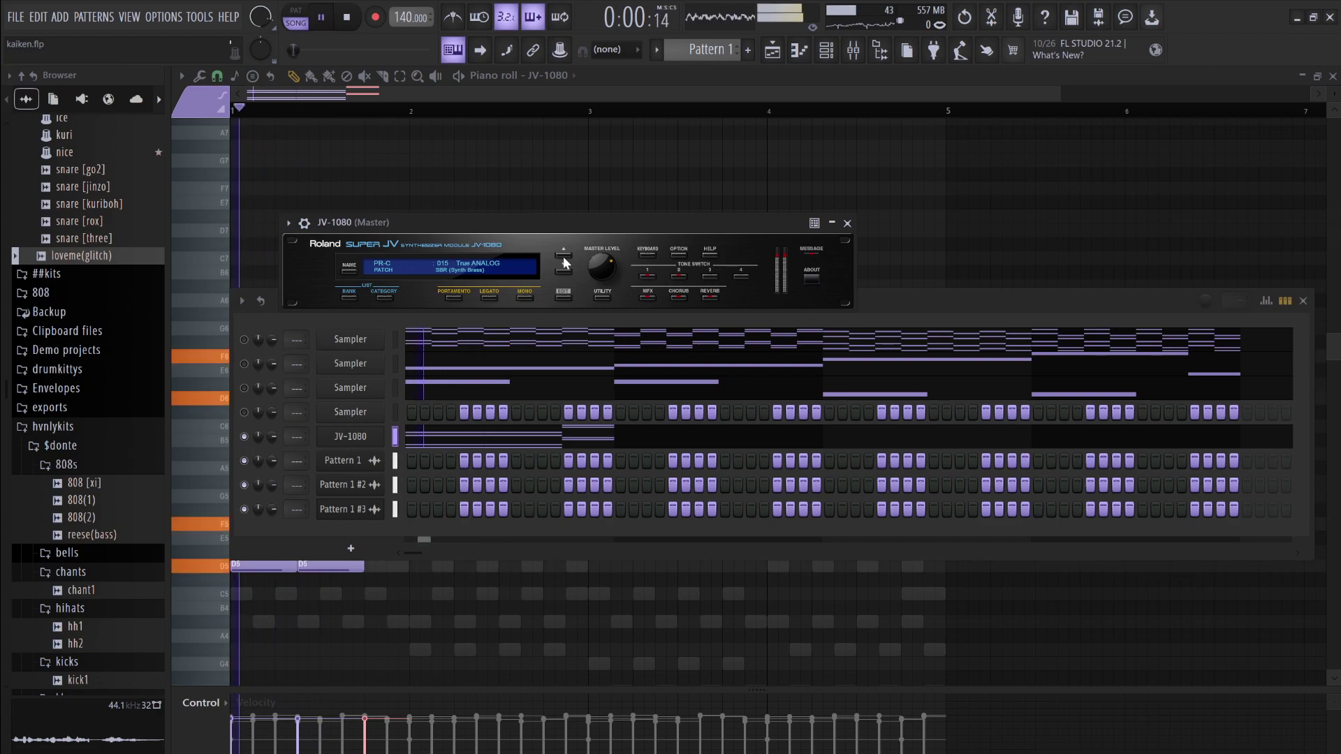
pyautogui.click(448, 192)
pyautogui.press('space')
pyautogui.moveTo(410, 557); pyautogui.dragTo(384, 226)
pyautogui.keyDown('ctrl'); pyautogui.click(408, 266); pyautogui.keyUp('ctrl')
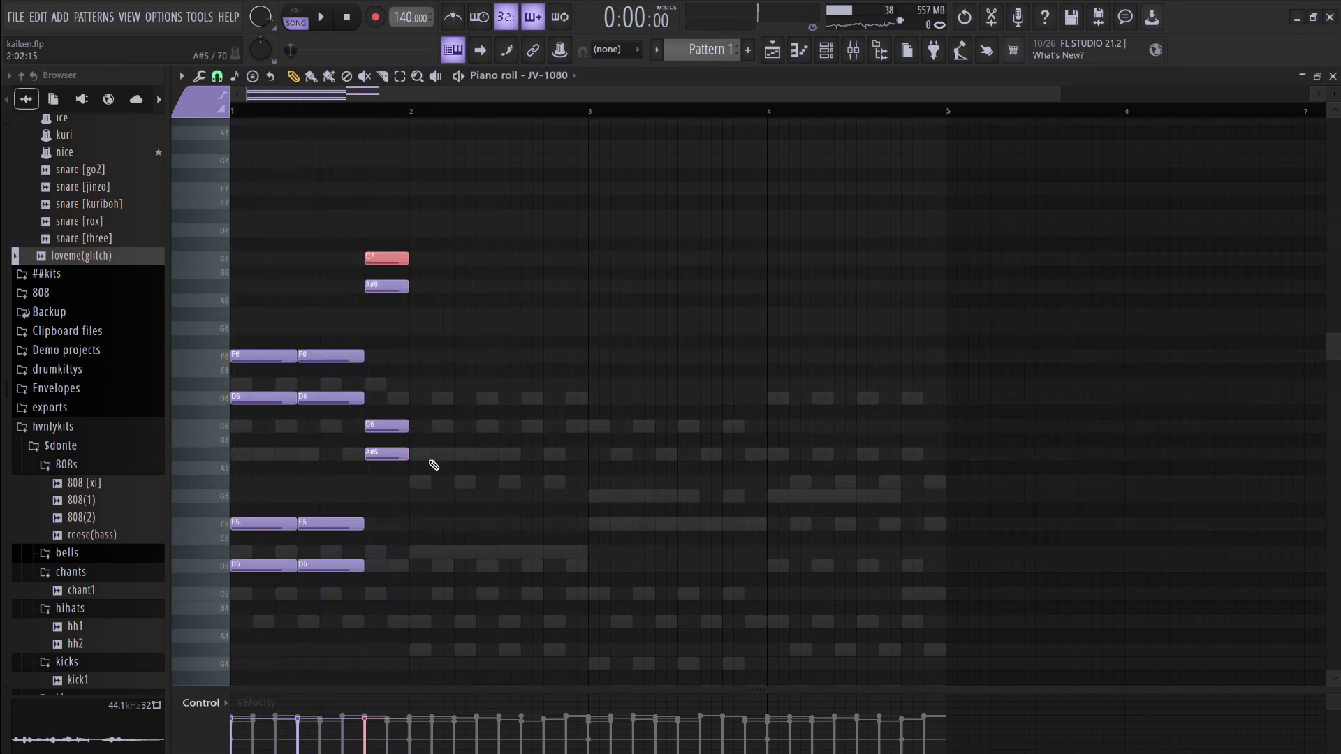
pyautogui.moveTo(393, 428); pyautogui.dragTo(371, 414)
pyautogui.hotkey('shift', 'Down')
pyautogui.hotkey('shift', 'Down')
pyautogui.hotkey('shift', 'Down')
pyautogui.hotkey('shift', 'Down')
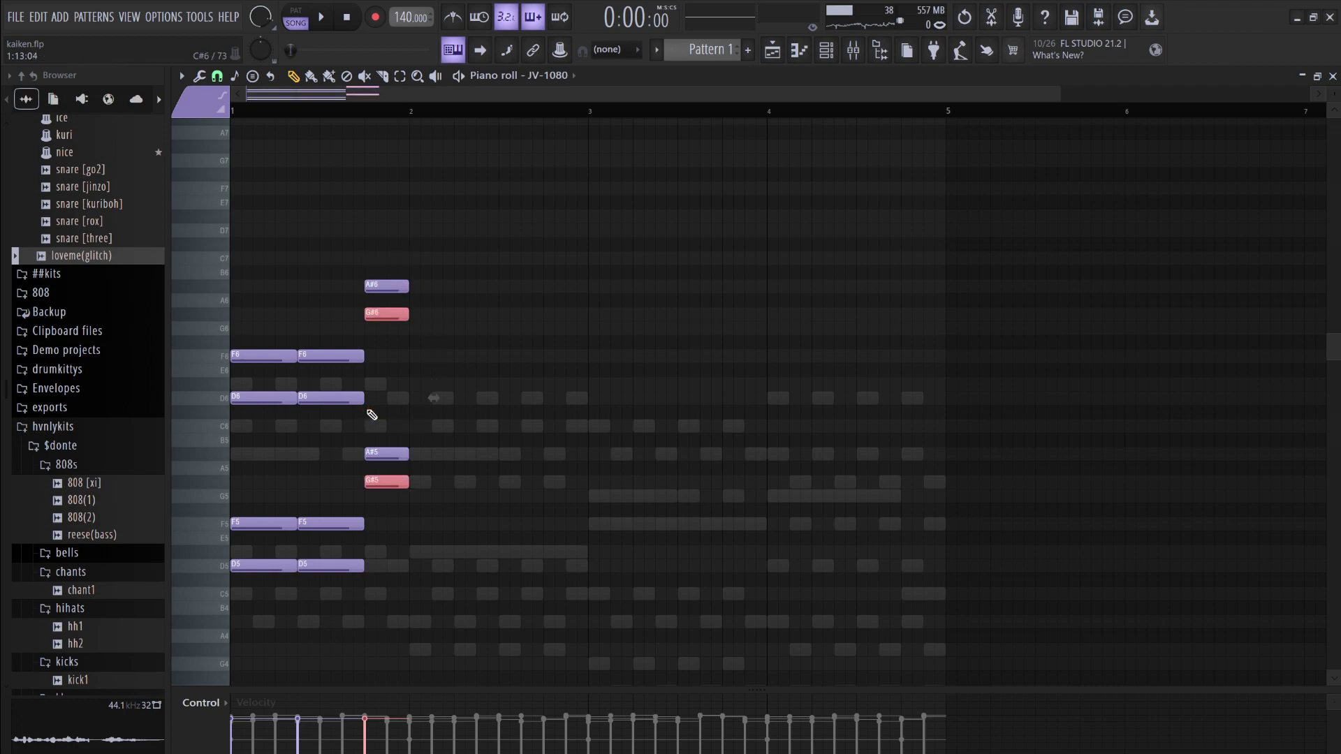
pyautogui.press('space')
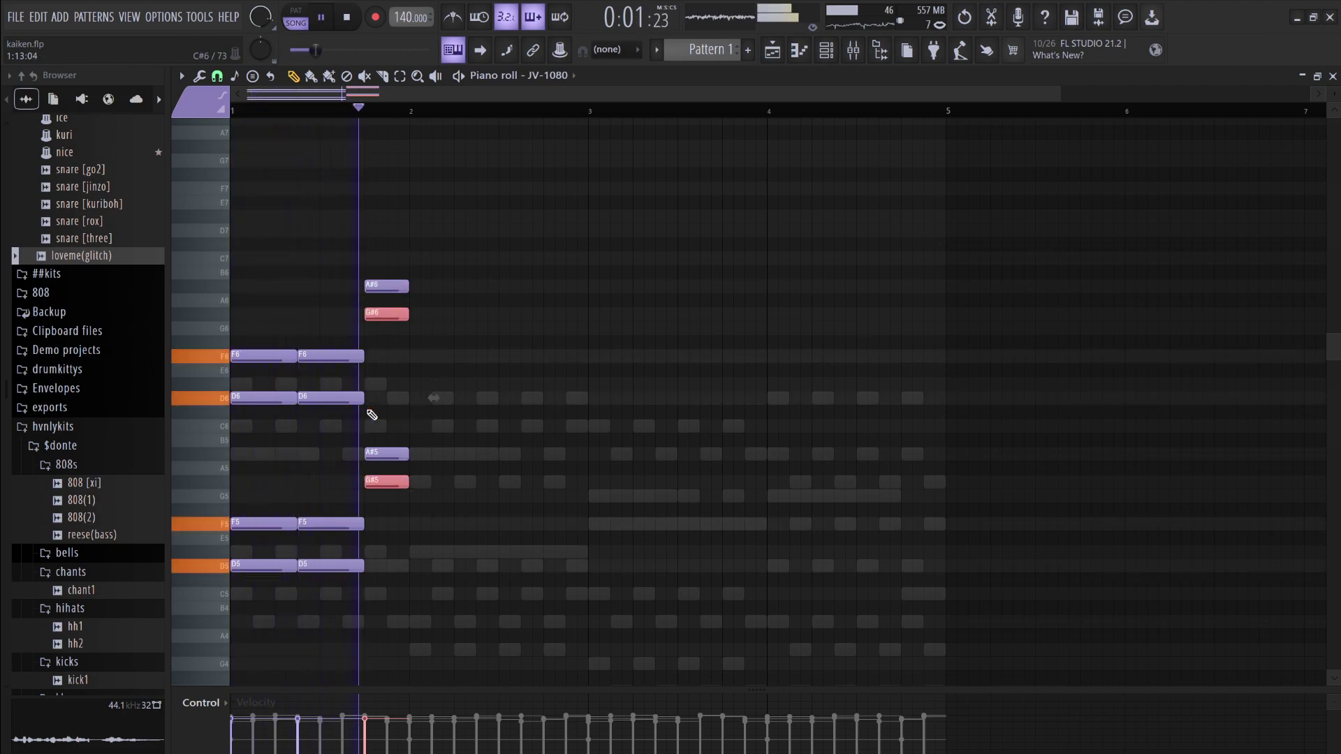
pyautogui.press('space')
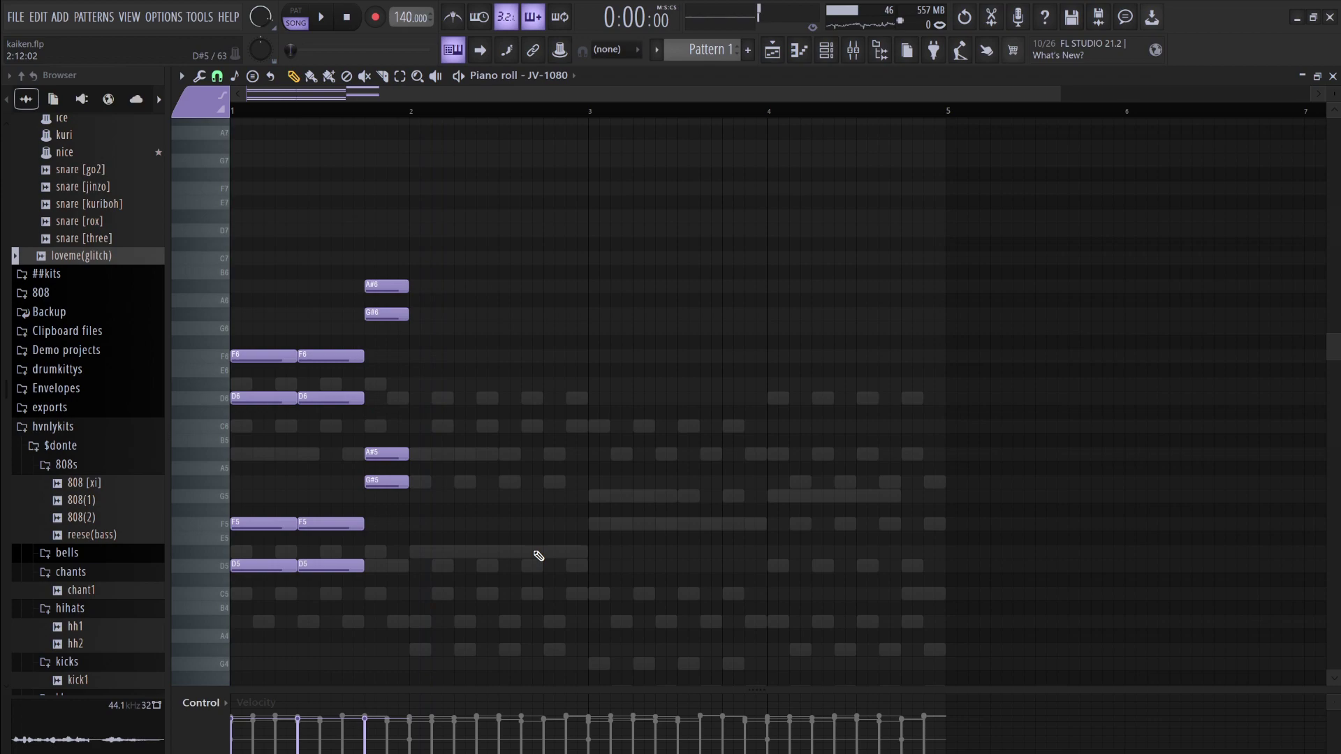
# Duplicate the one-bar chord pattern three times to fill four bars and start playback
pyautogui.hotkey('ctrl', 'b')
pyautogui.hotkey('ctrl', 'b')
pyautogui.hotkey('ctrl', 'b')
pyautogui.press('space')
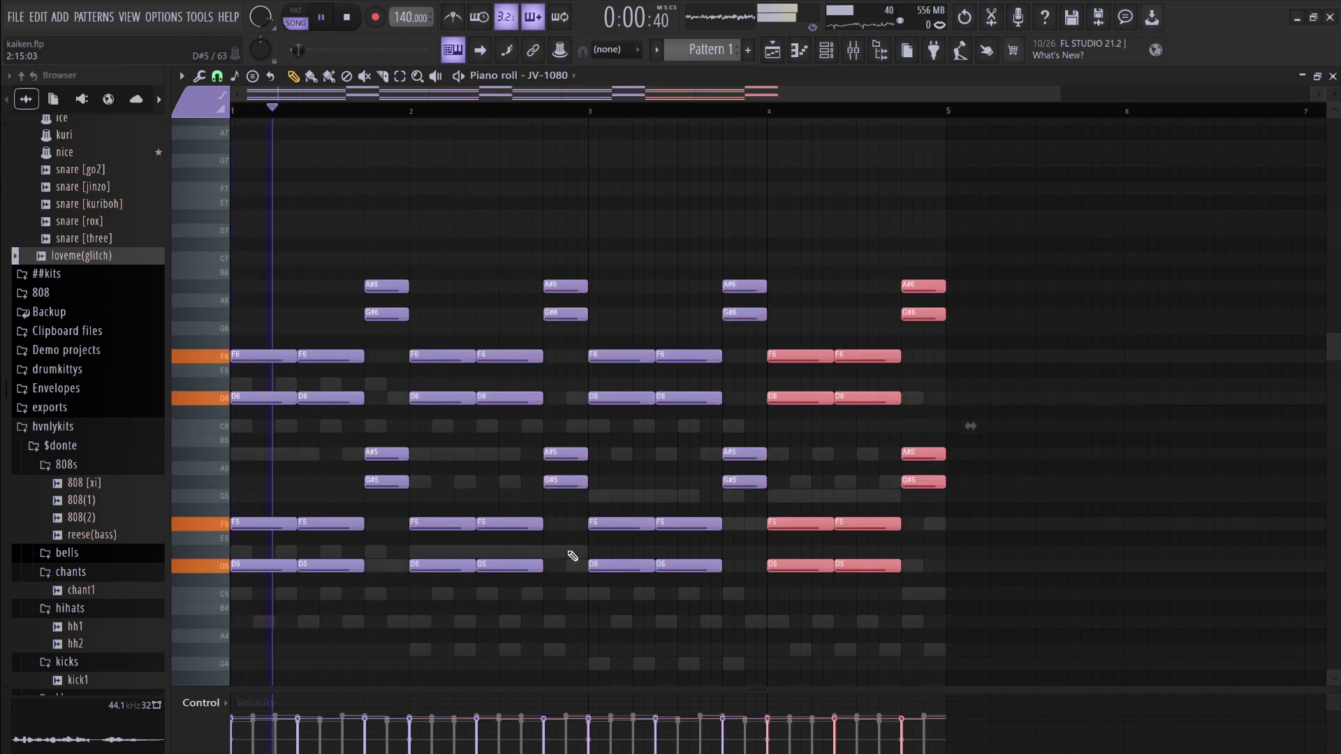
# Lower the D6 and F6 notes in bars 3 and 4 to A5 and C6
pyautogui.moveTo(898, 419); pyautogui.dragTo(657, 352)
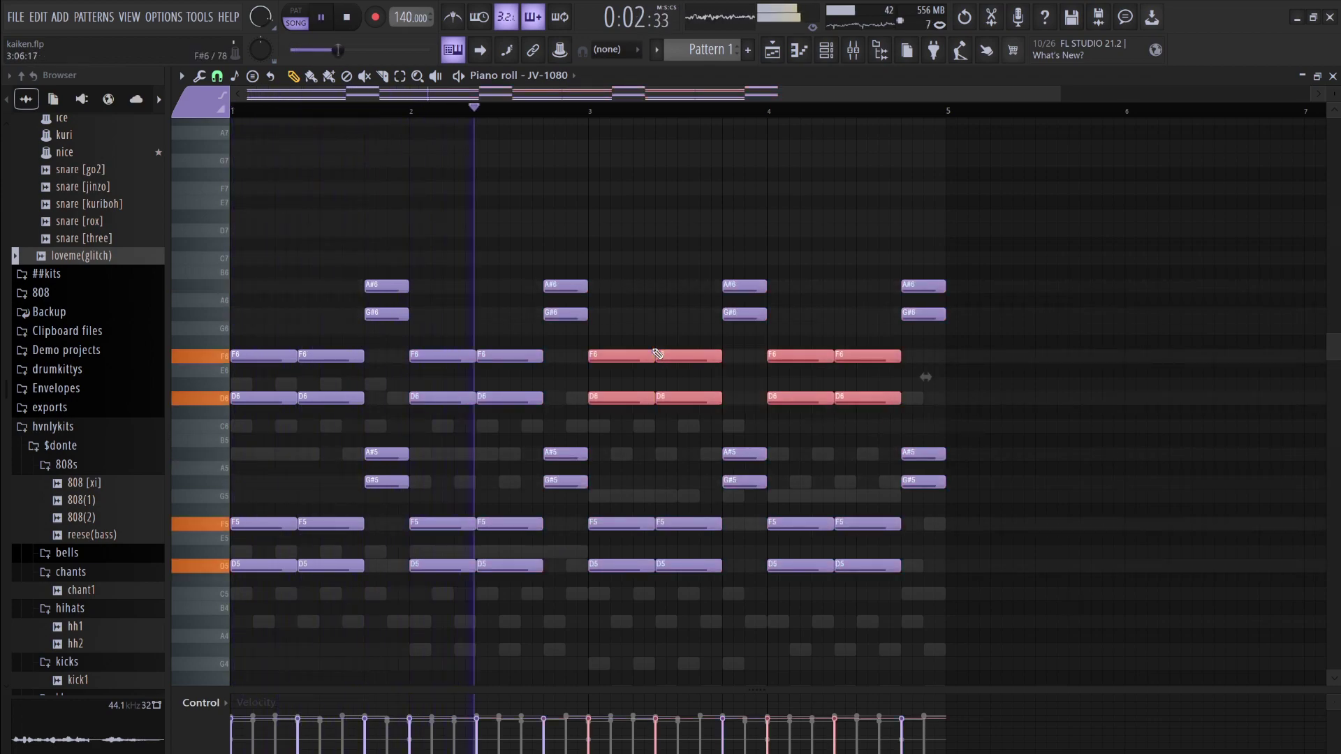
pyautogui.press('space')
pyautogui.press('Down')
pyautogui.press('Down')
pyautogui.press('Down')
pyautogui.press('Down')
pyautogui.press('Down')
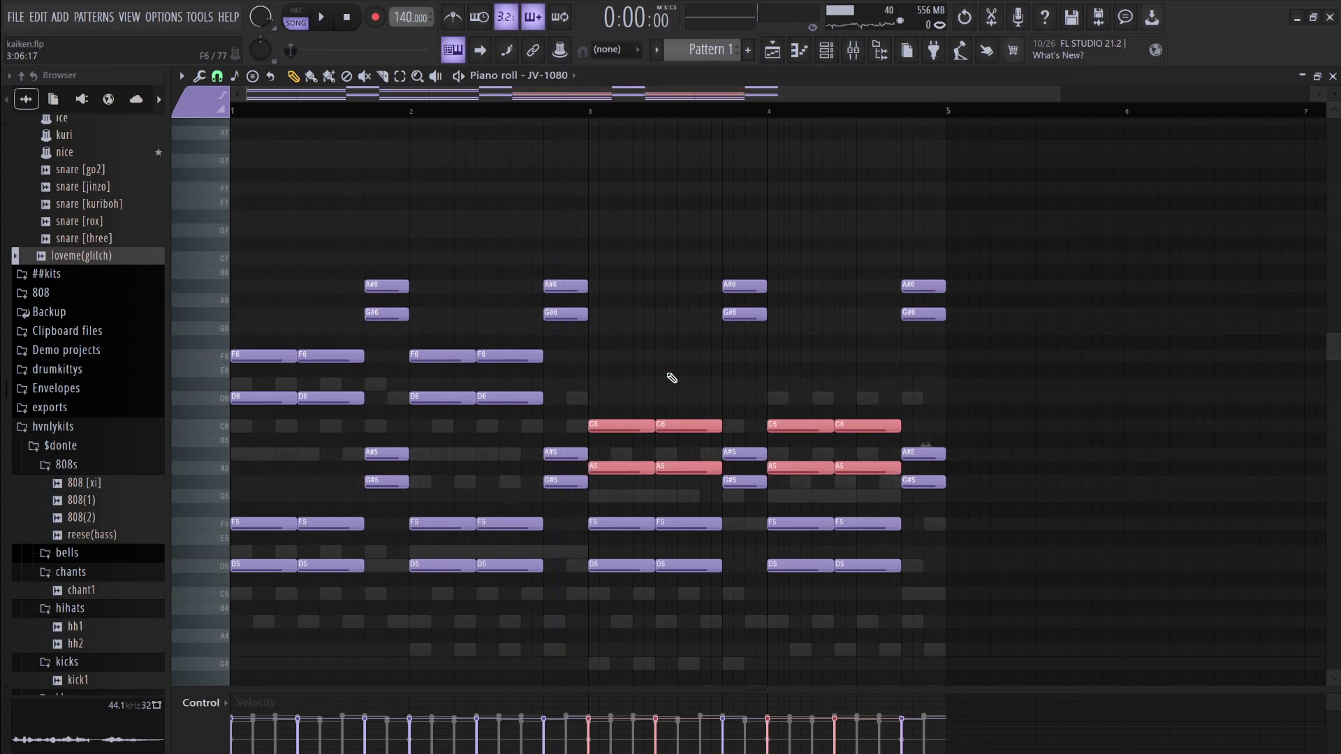
# Lower the A5 notes in bars 3 and 4 to G5 and play the whole melody
pyautogui.moveTo(864, 500); pyautogui.dragTo(814, 460)
pyautogui.moveTo(694, 482); pyautogui.dragTo(640, 464)
pyautogui.press('Down')
pyautogui.press('Down')
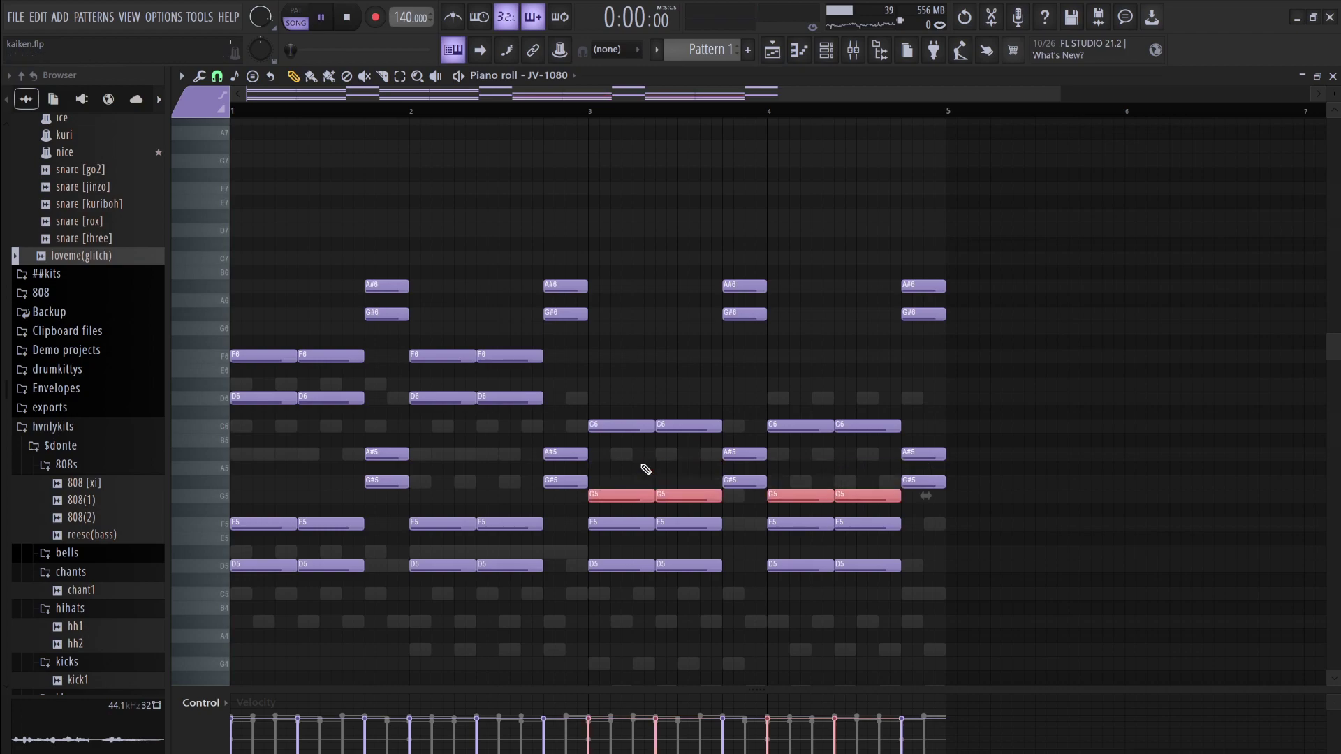
pyautogui.press('space')
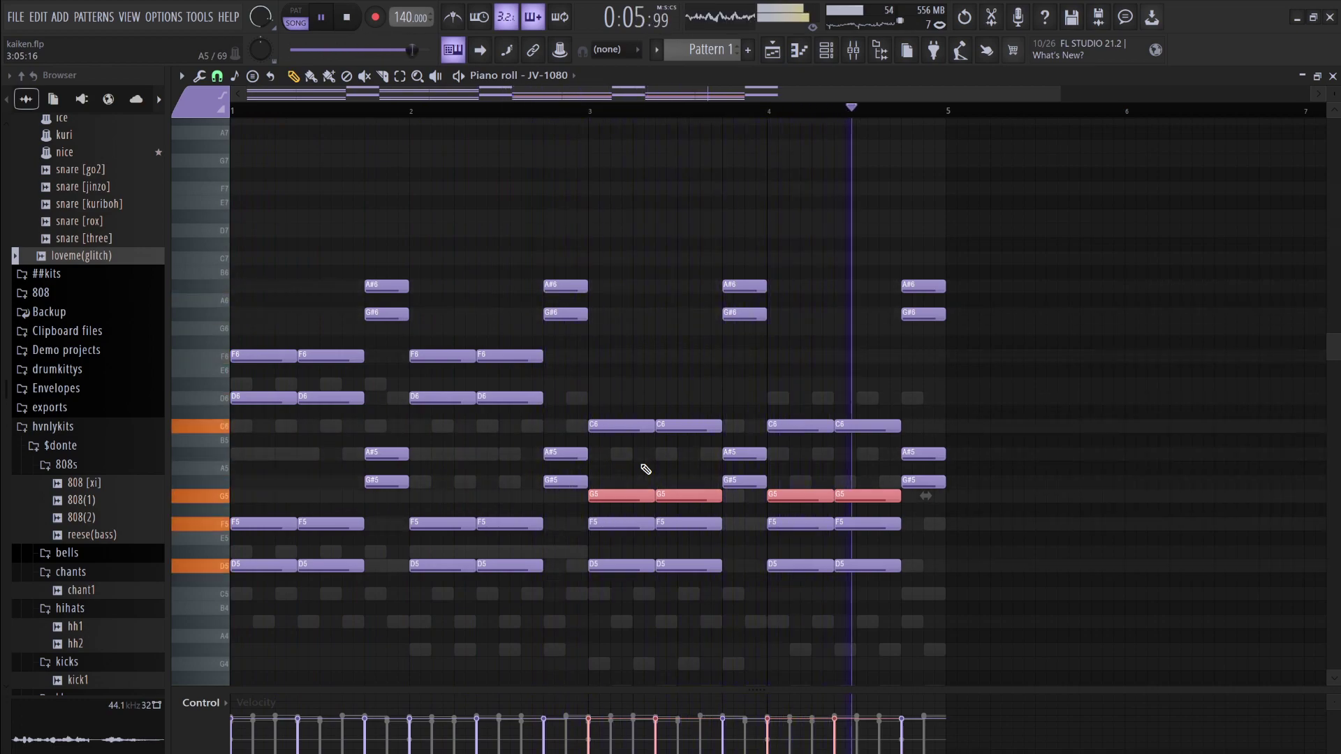
# Copy the JV-1080 melody into the fourth Sampler channel
pyautogui.click(826, 50)
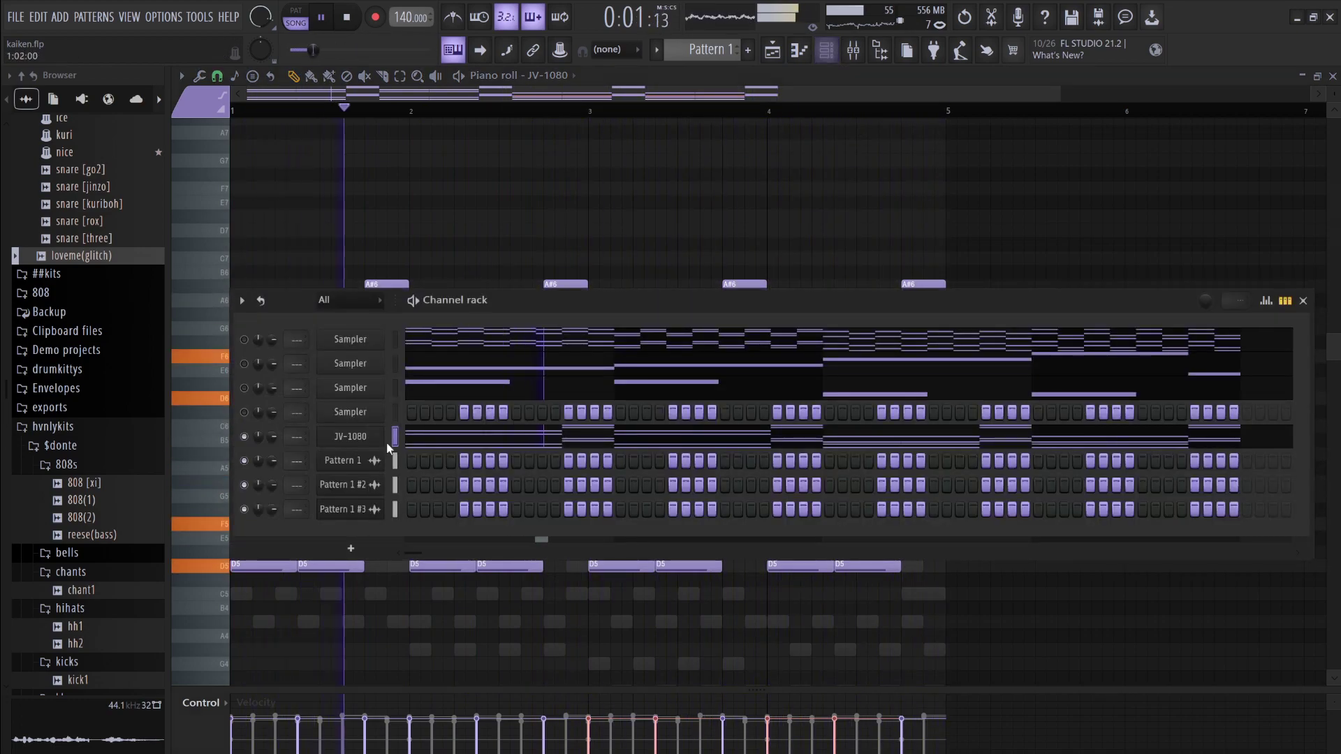
pyautogui.press('space')
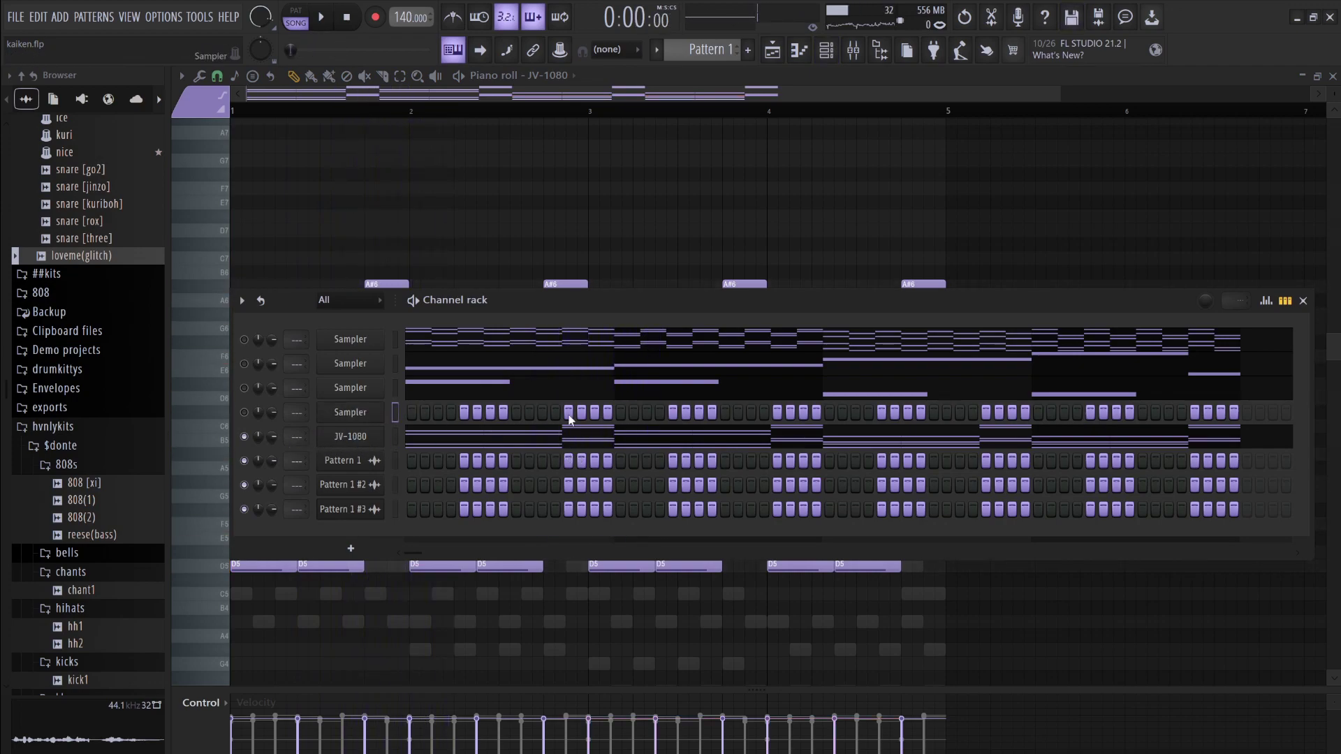
pyautogui.hotkey('ctrl', 'v')
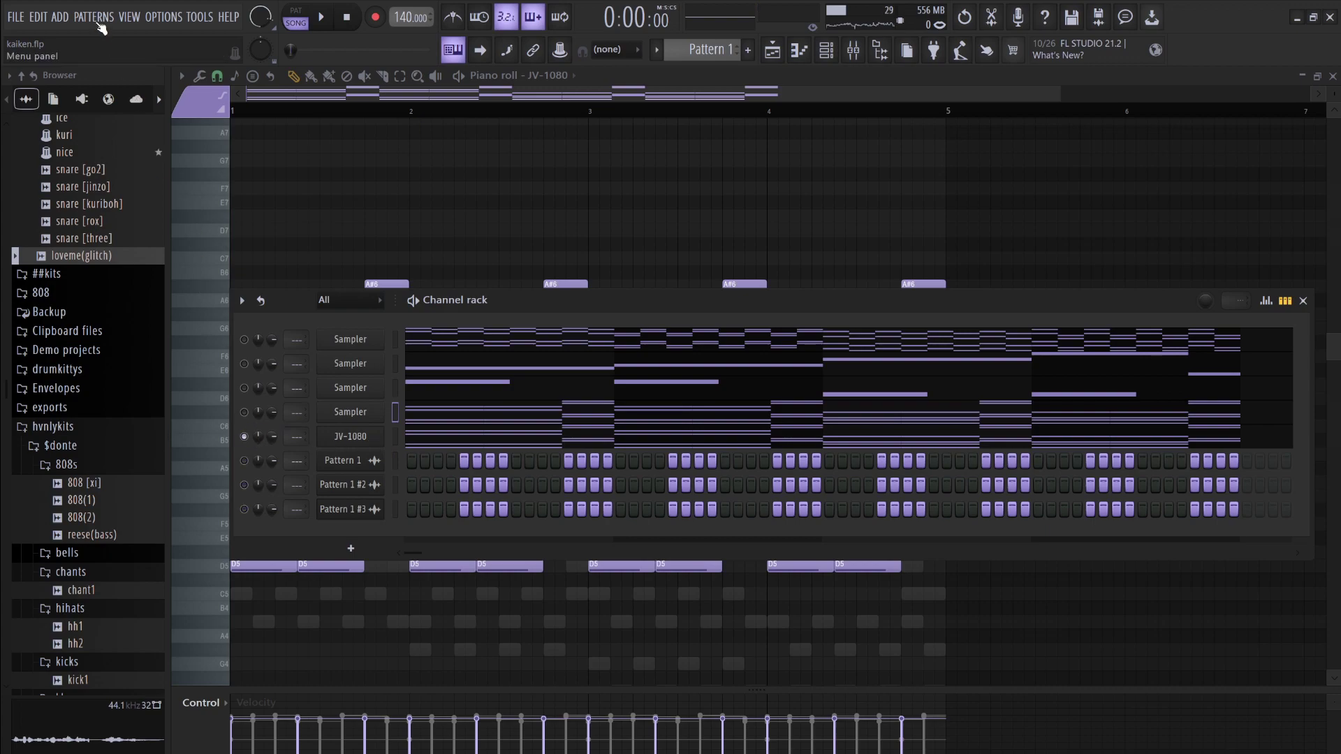
# Render the JV-1080 melody as audio clip Pattern 1 #4, place it at the start of Track 4 and open its settings
pyautogui.press('l')
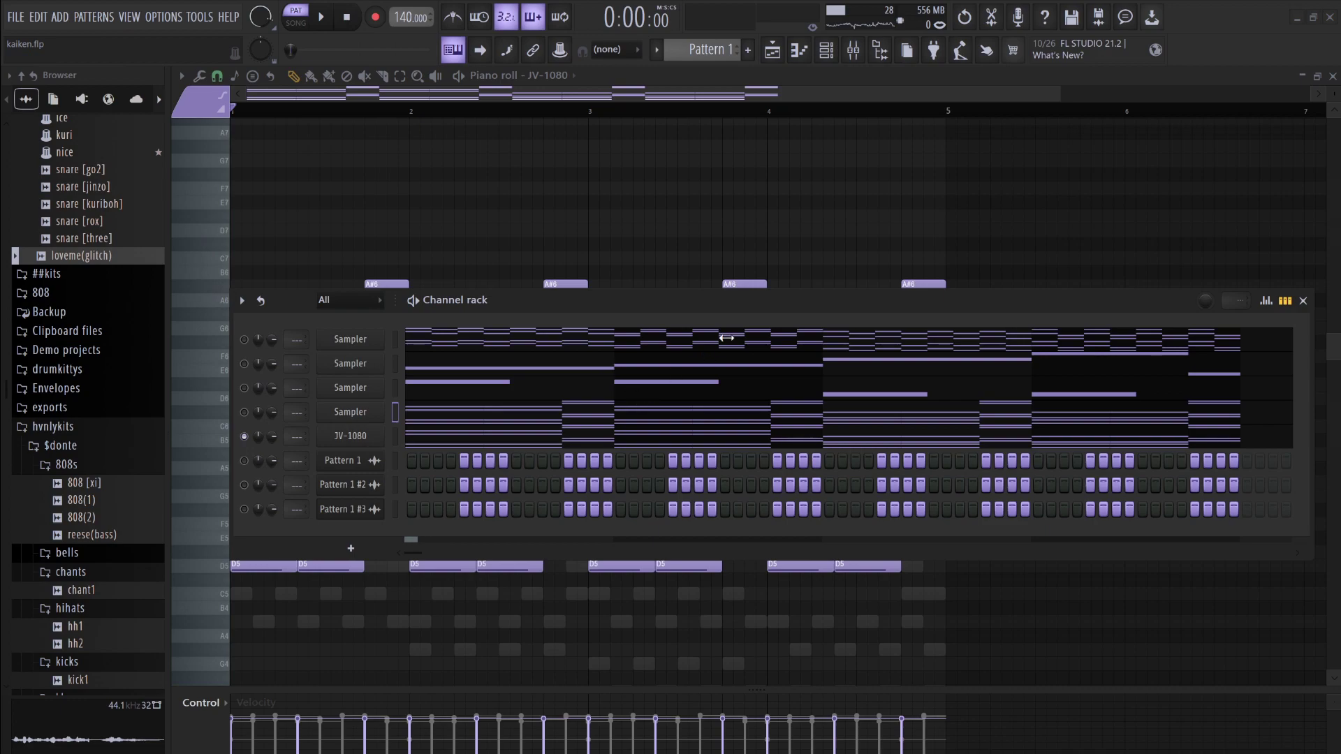
pyautogui.click(772, 50)
pyautogui.moveTo(213, 210); pyautogui.dragTo(429, 281)
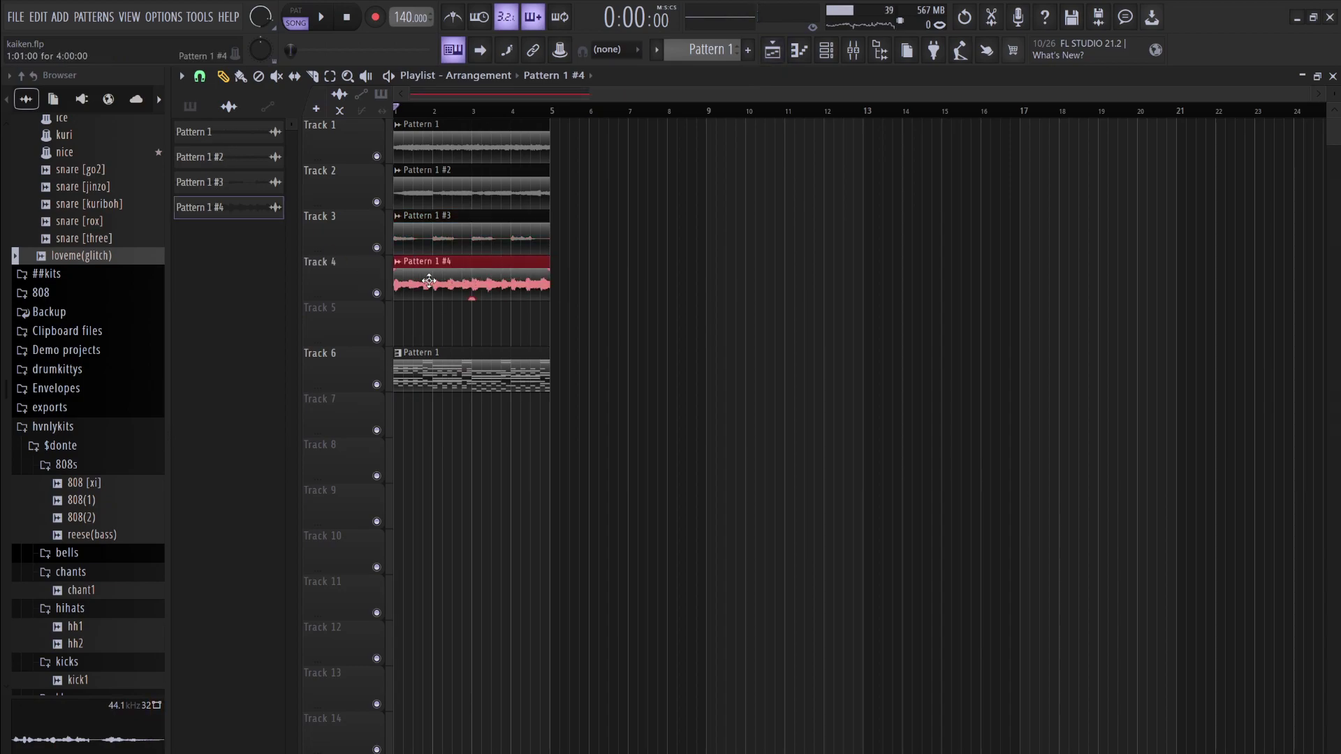
pyautogui.doubleClick(428, 281)
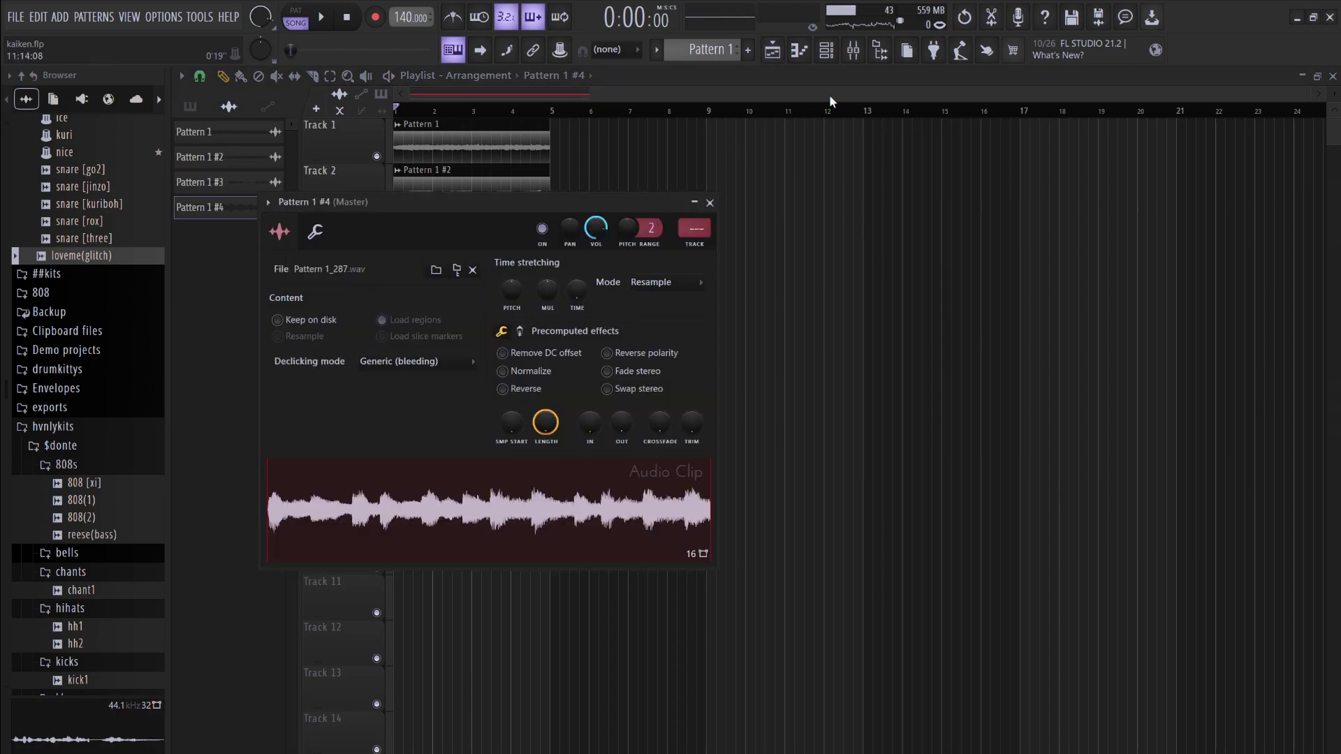
# Unmute the three earlier audio clips in the channel rack, clear the JV-1080's notes and reopen Pattern 1 #4's settings
pyautogui.click(826, 50)
pyautogui.click(245, 389)
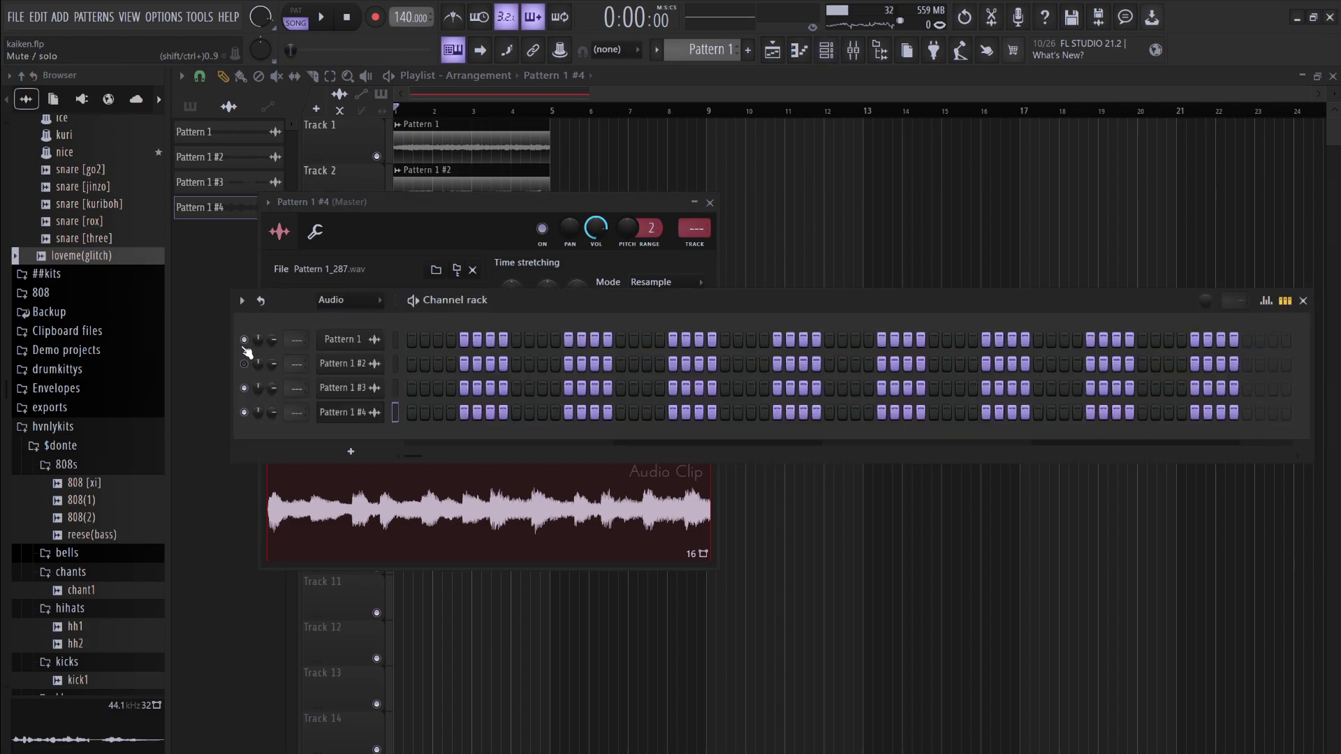
pyautogui.scroll(1, 337, 308)
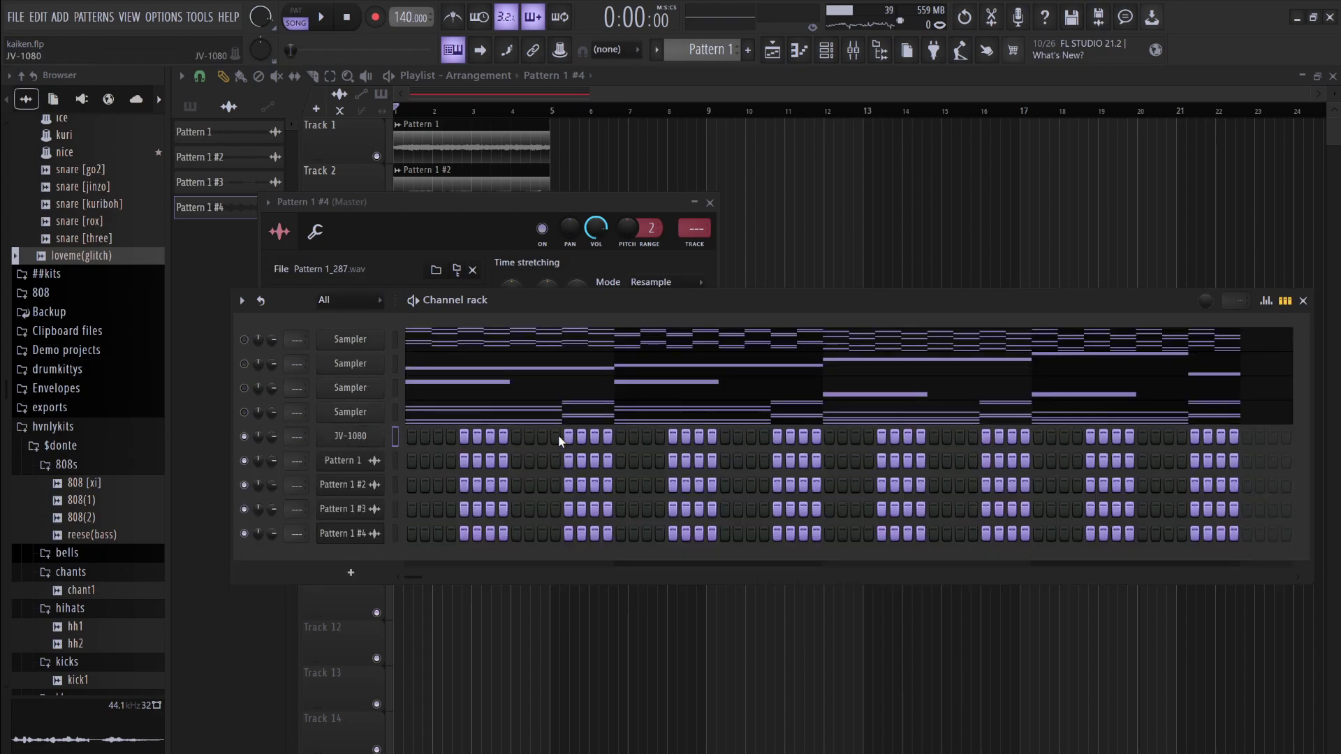
pyautogui.click(350, 534)
pyautogui.click(349, 533)
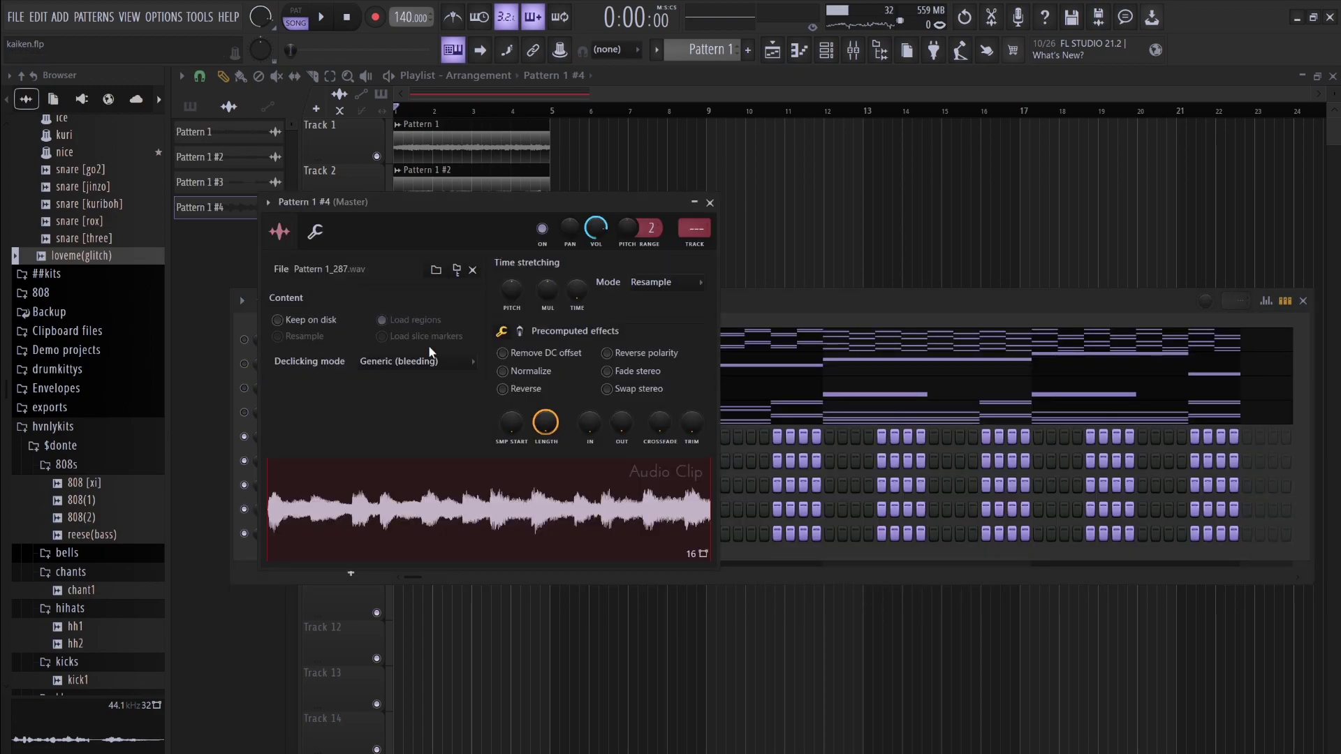
# Move the Pattern 1 note clip from Track 6 down to Track 8 and play the arrangement
pyautogui.rightClick(817, 190)
pyautogui.moveTo(444, 382); pyautogui.dragTo(444, 473)
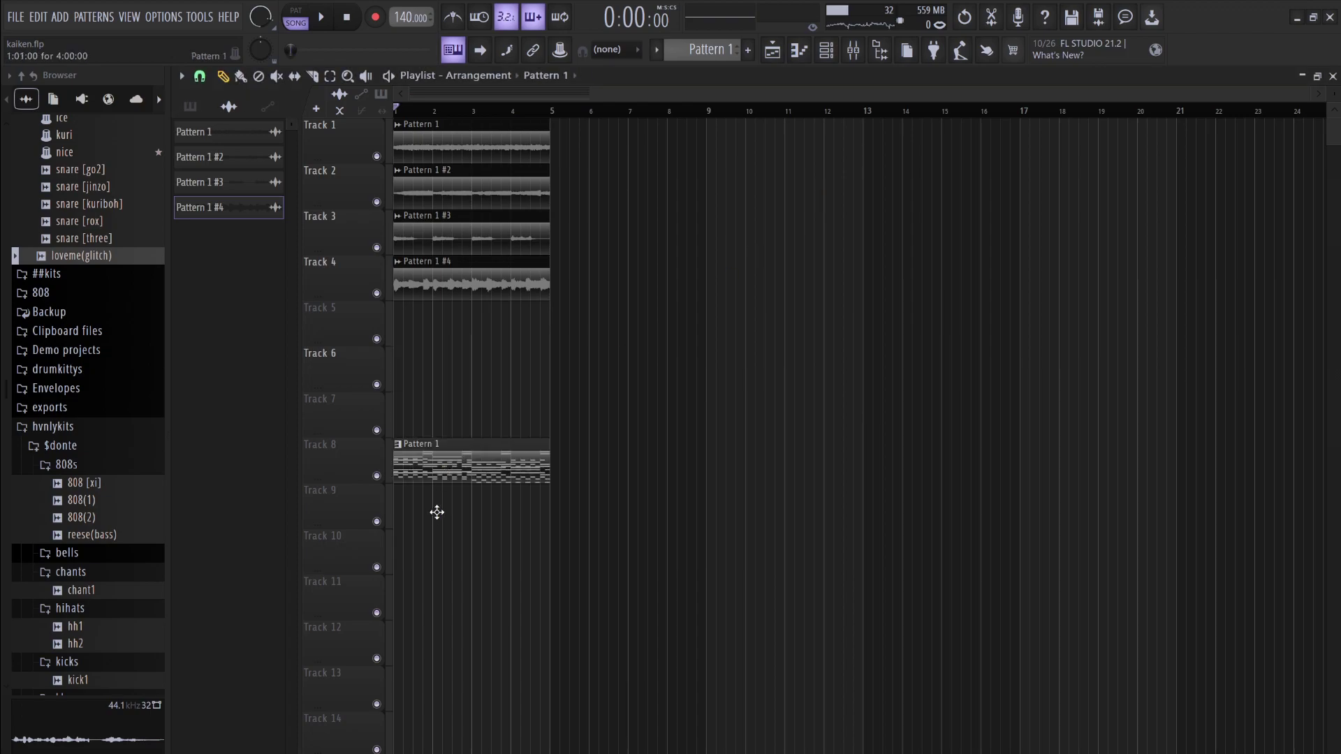
pyautogui.press('space')
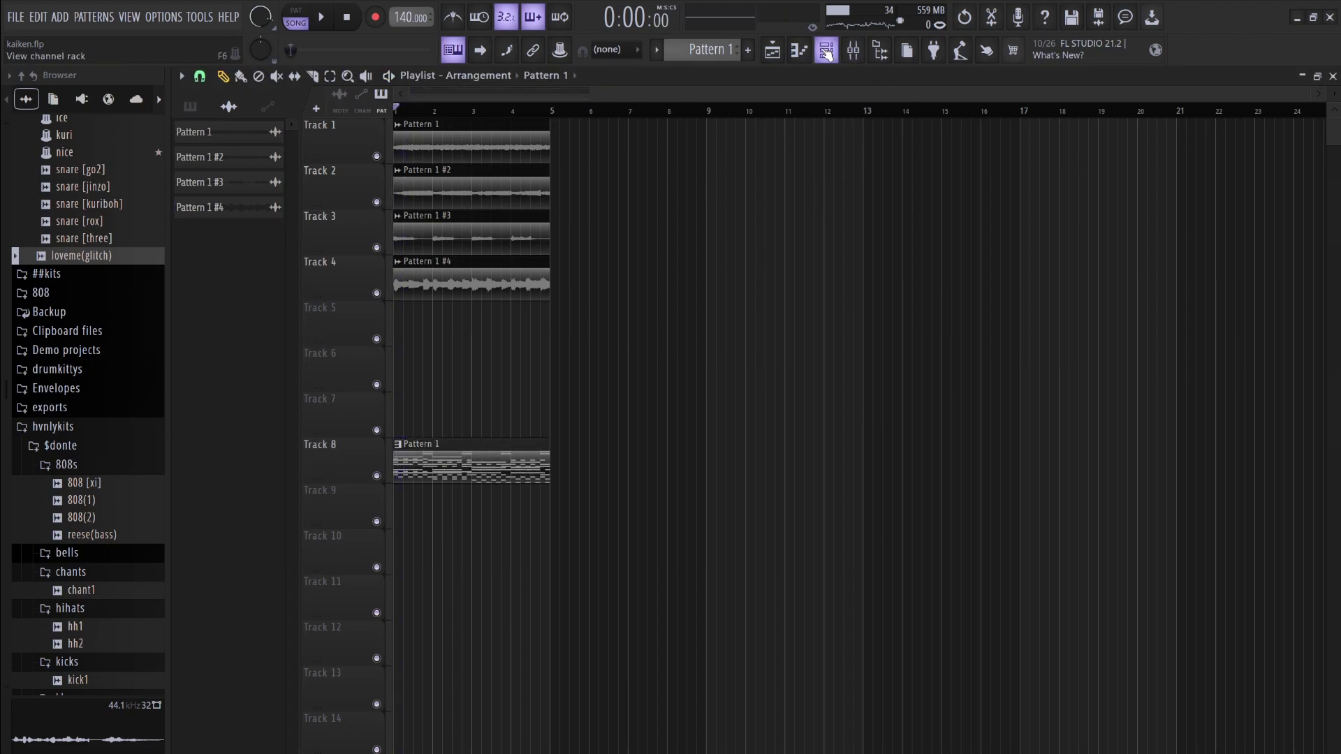
pyautogui.press('F6')
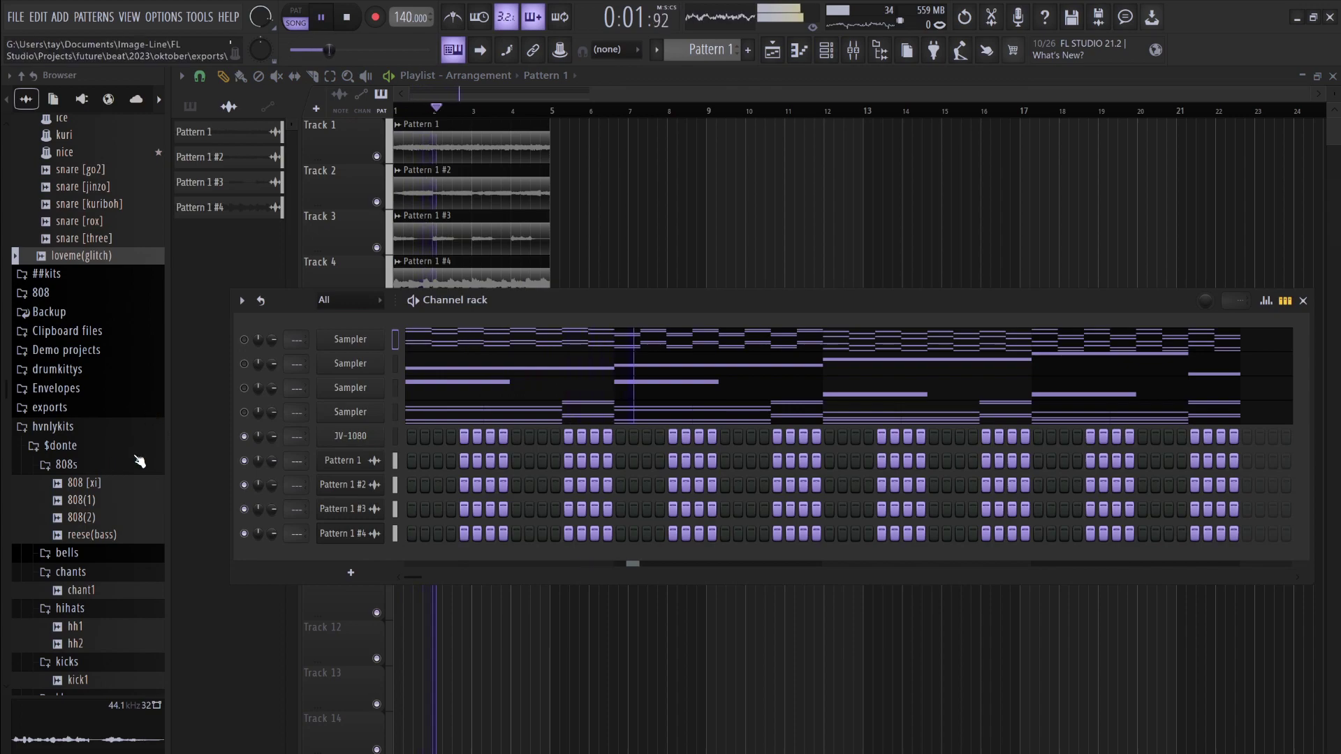
pyautogui.press('space')
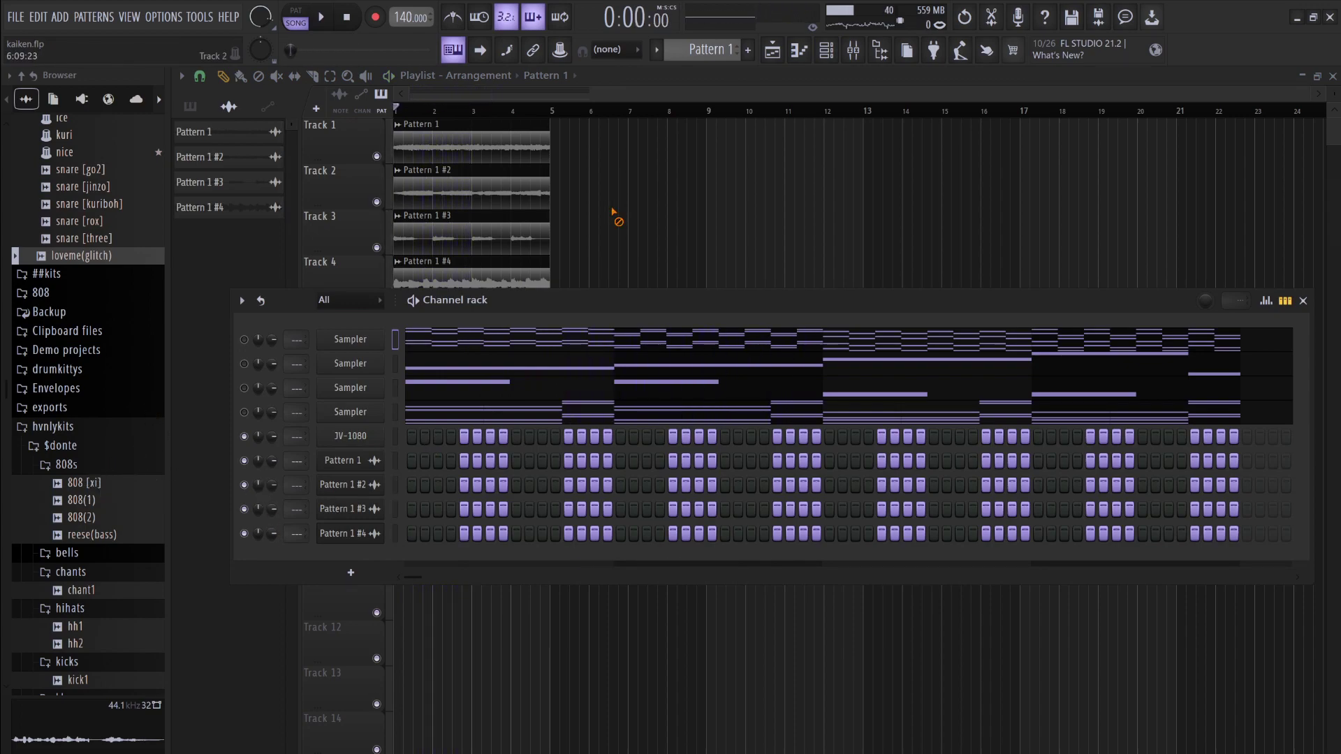
pyautogui.press('F6')
# Open the settings of the Pattern 1 #4 clip and try a pitch shift of -1200 cents with playback
pyautogui.doubleClick(508, 267)
pyautogui.moveTo(518, 283); pyautogui.dragTo(517, 302)
pyautogui.press('space')
pyautogui.press('space')
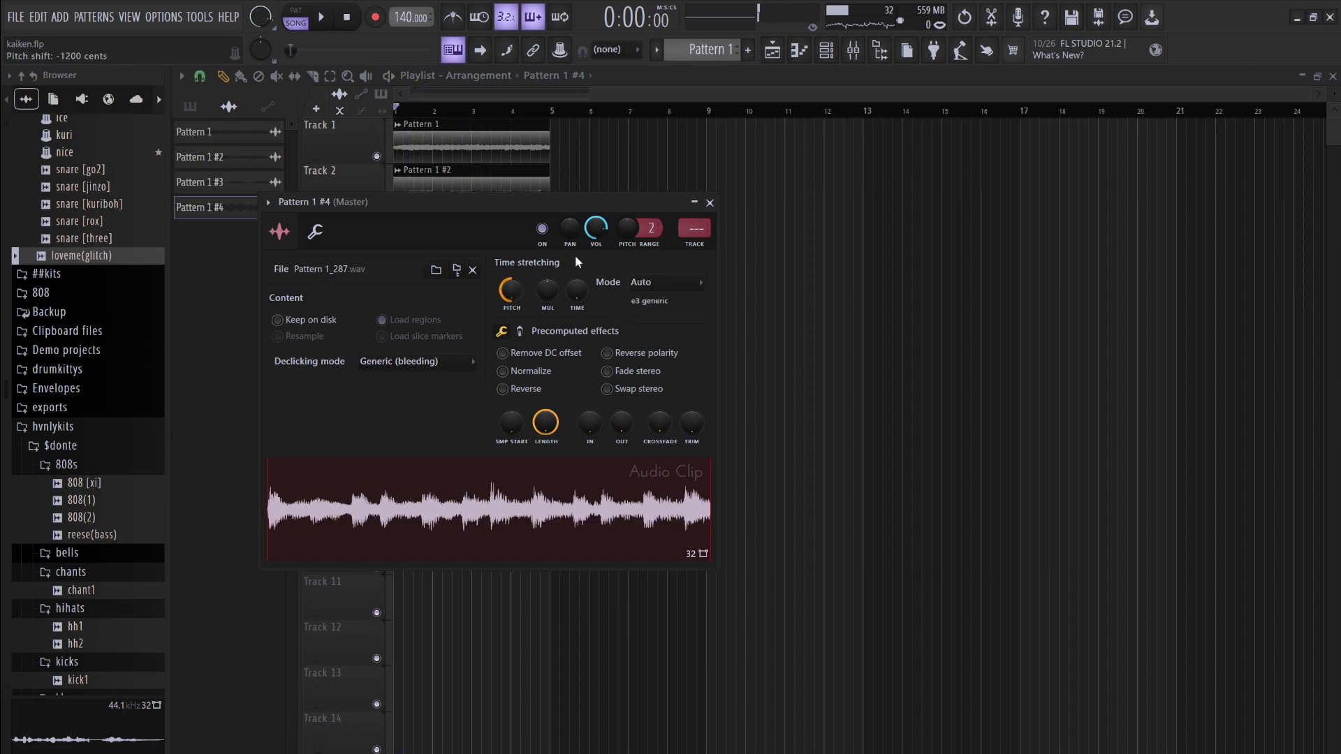
# Reverse Pattern 1 #4, reset its pitch shift to 0 cents and play the arrangement
pyautogui.click(502, 389)
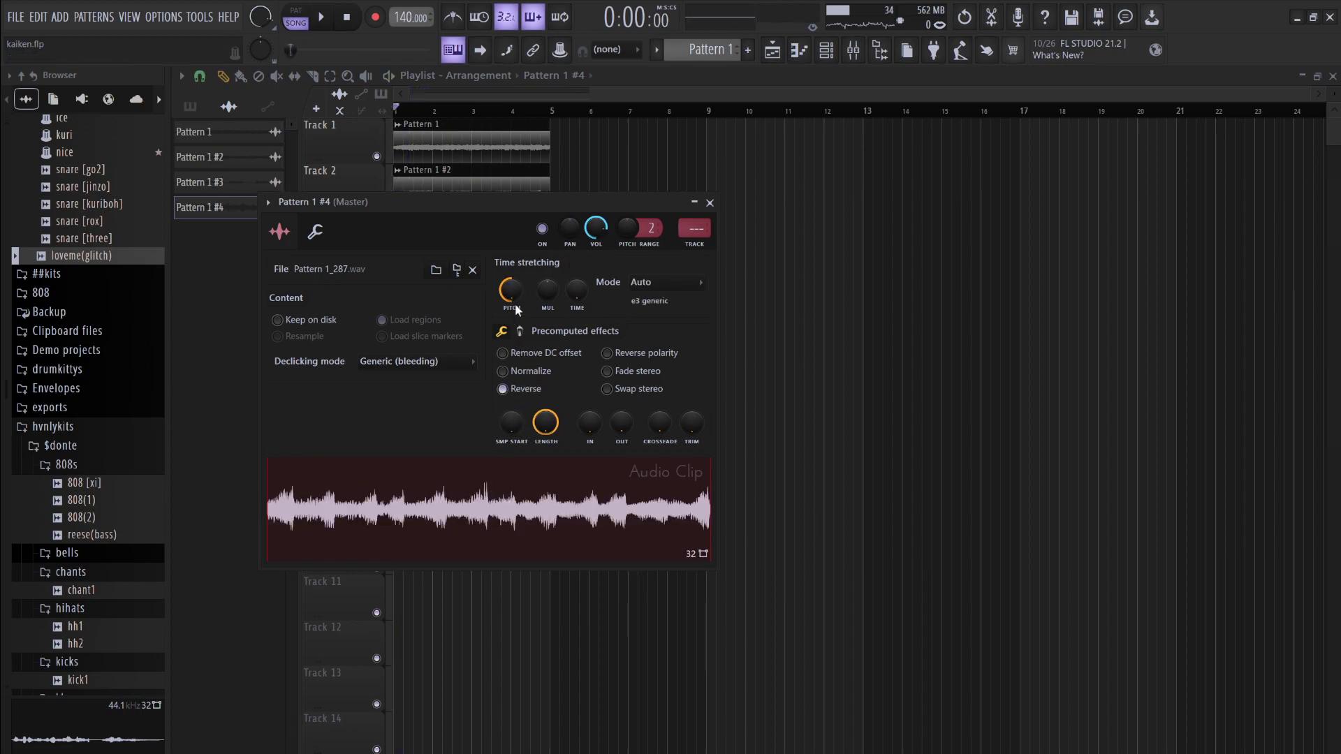
pyautogui.keyDown('alt'); pyautogui.click(518, 291); pyautogui.keyUp('alt')
pyautogui.press('space')
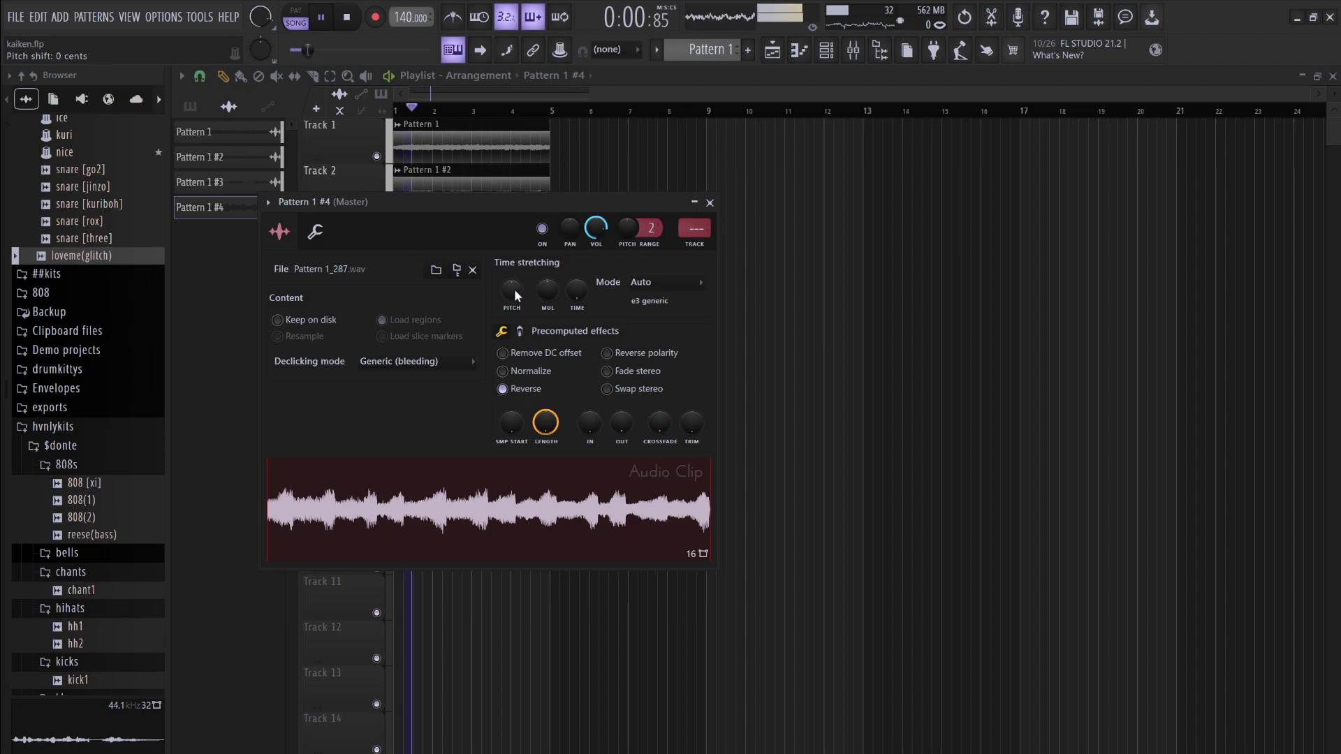
# Lower Pattern 1 #4's channel volume to 56% and its Track 4 clip level to -4.4 dB, and play the arrangement
pyautogui.moveTo(596, 228); pyautogui.dragTo(596, 257)
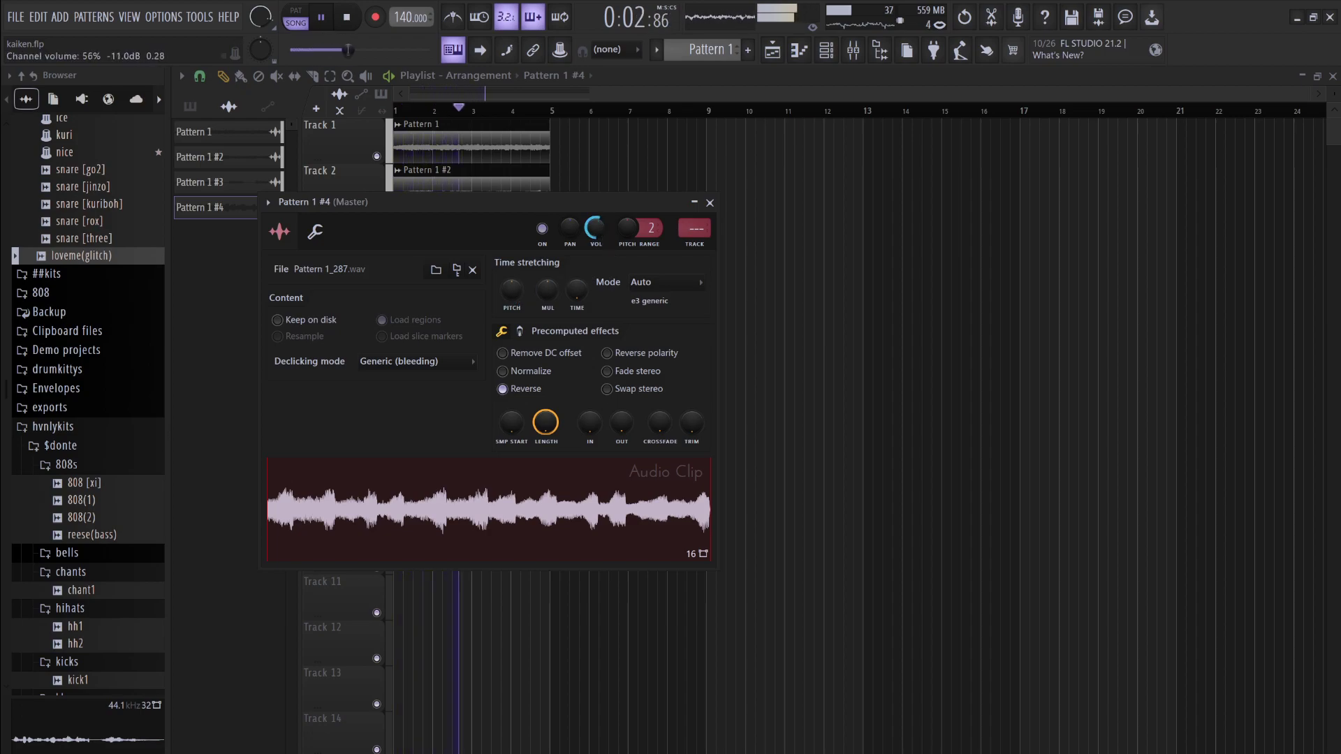
pyautogui.press('space')
pyautogui.press('Escape')
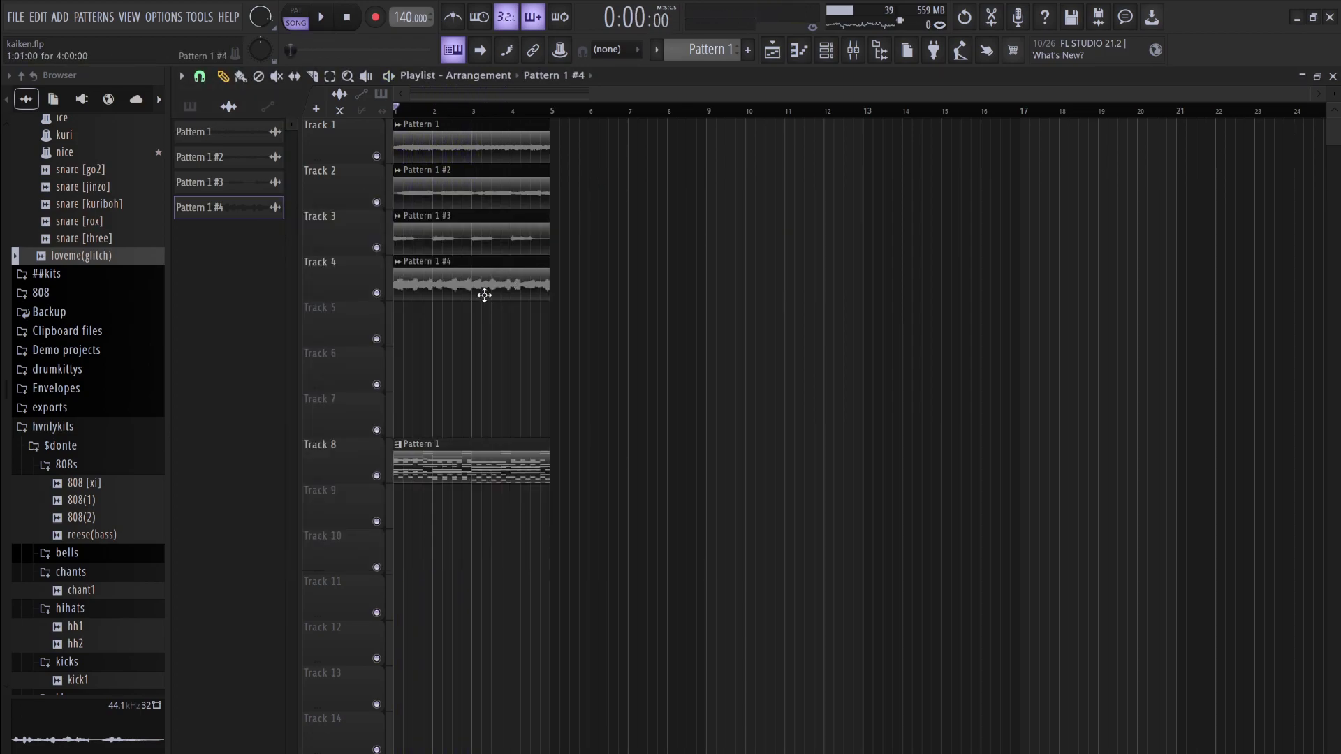
pyautogui.moveTo(471, 290); pyautogui.dragTo(474, 299)
pyautogui.press('space')
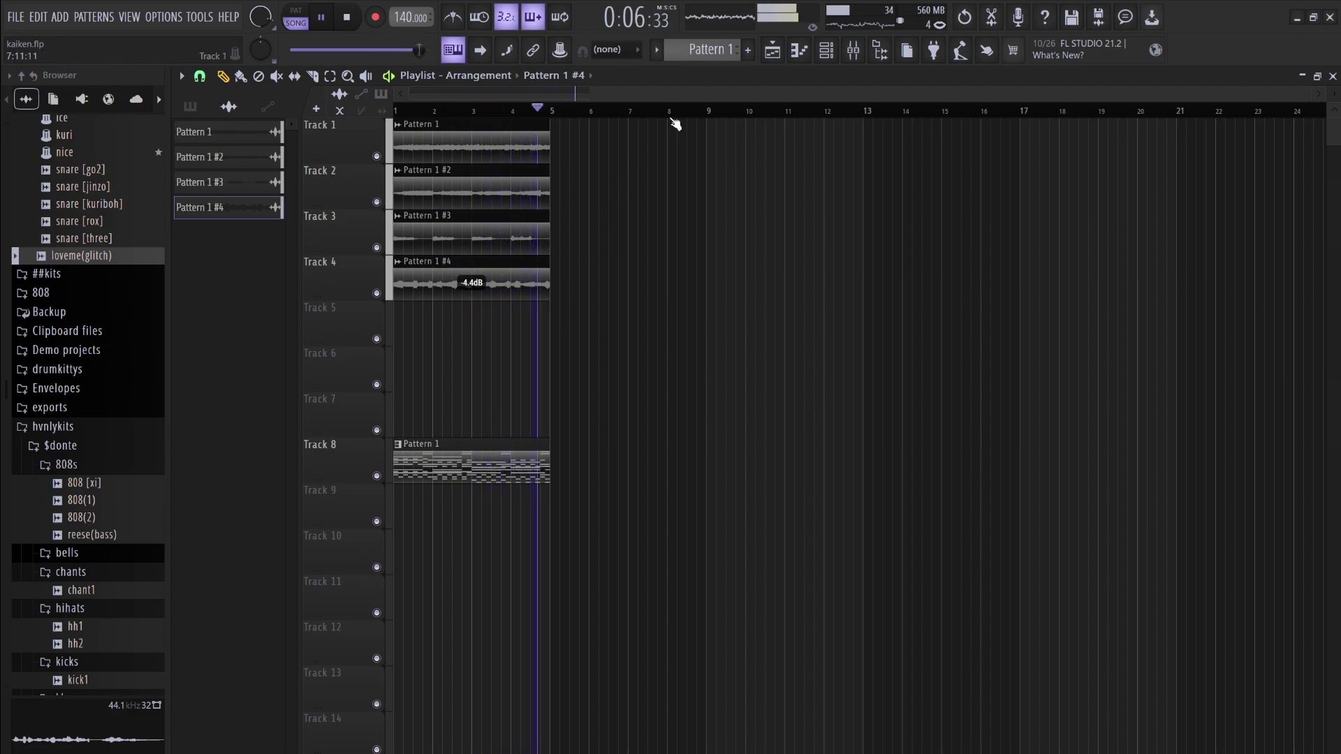
# Add the chant1 sample from the $donte chants folder as a new channel in the channel rack
pyautogui.click(826, 49)
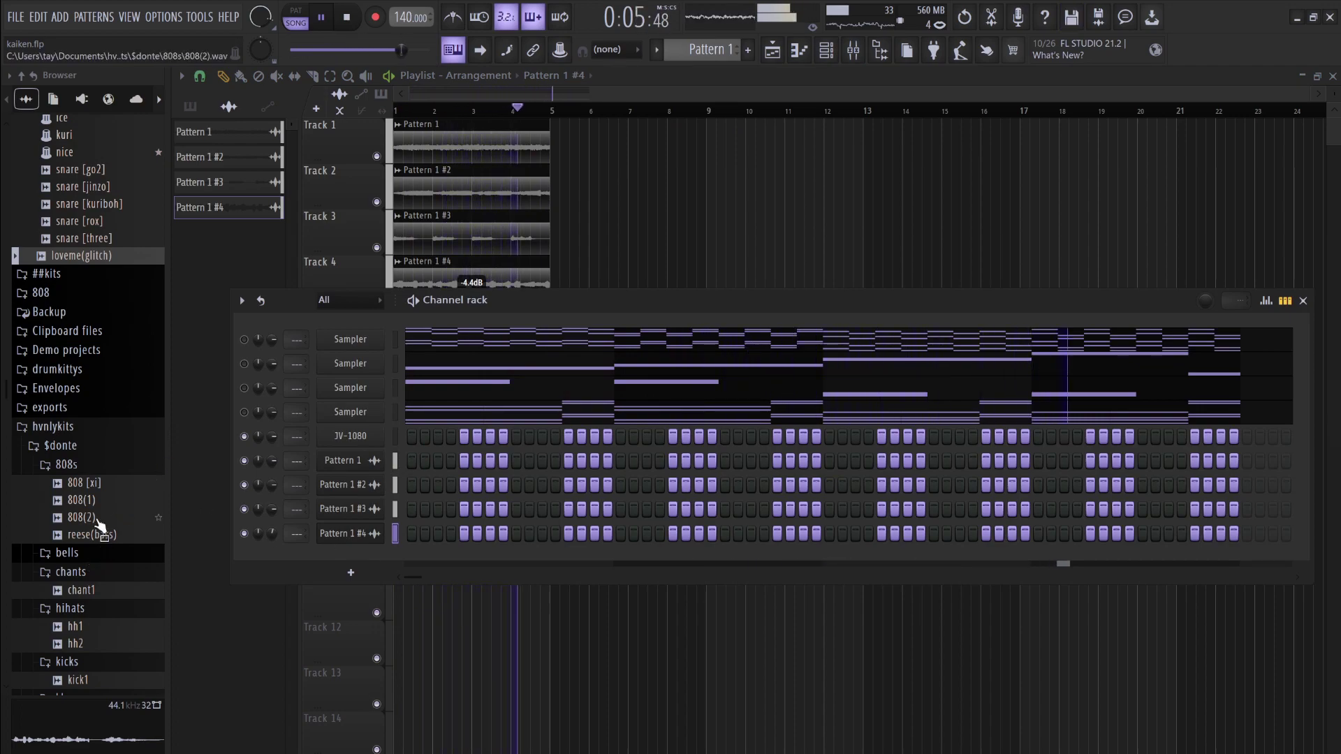
pyautogui.moveTo(84, 591); pyautogui.dragTo(388, 559)
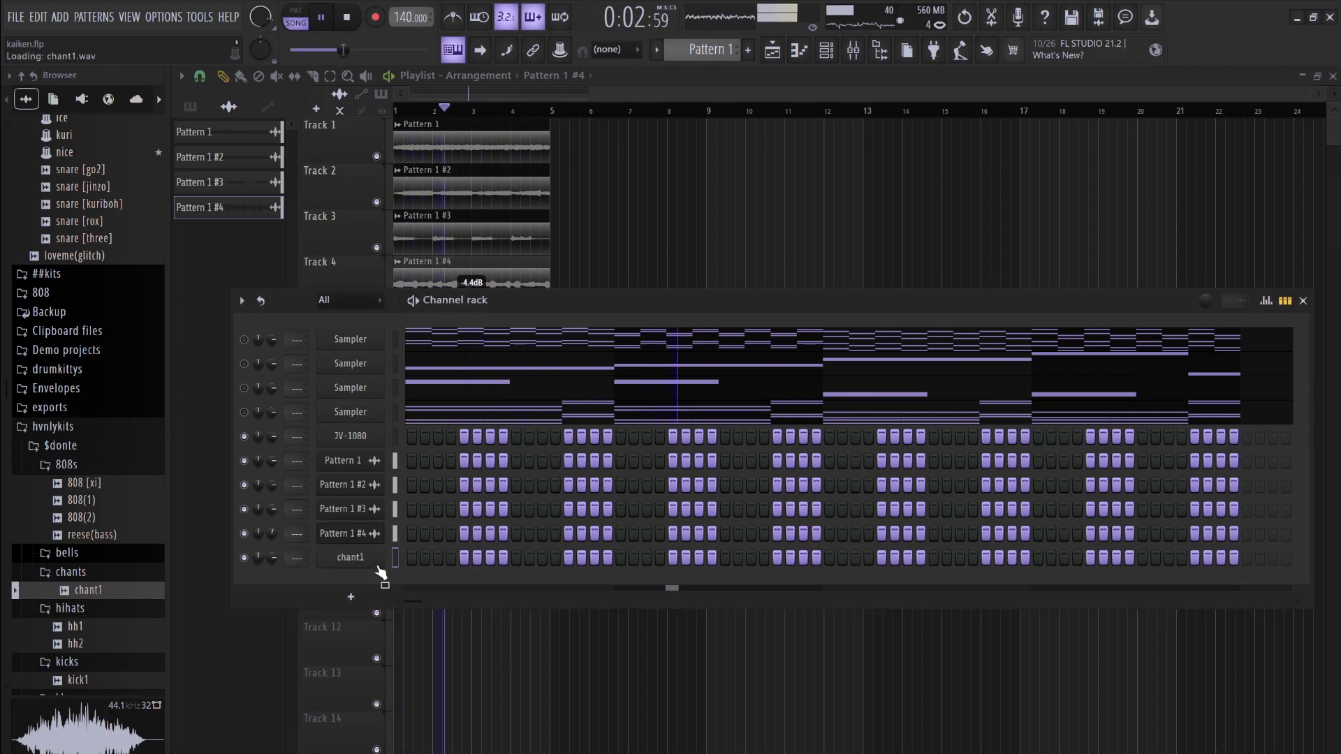
pyautogui.click(379, 565)
pyautogui.click(831, 305)
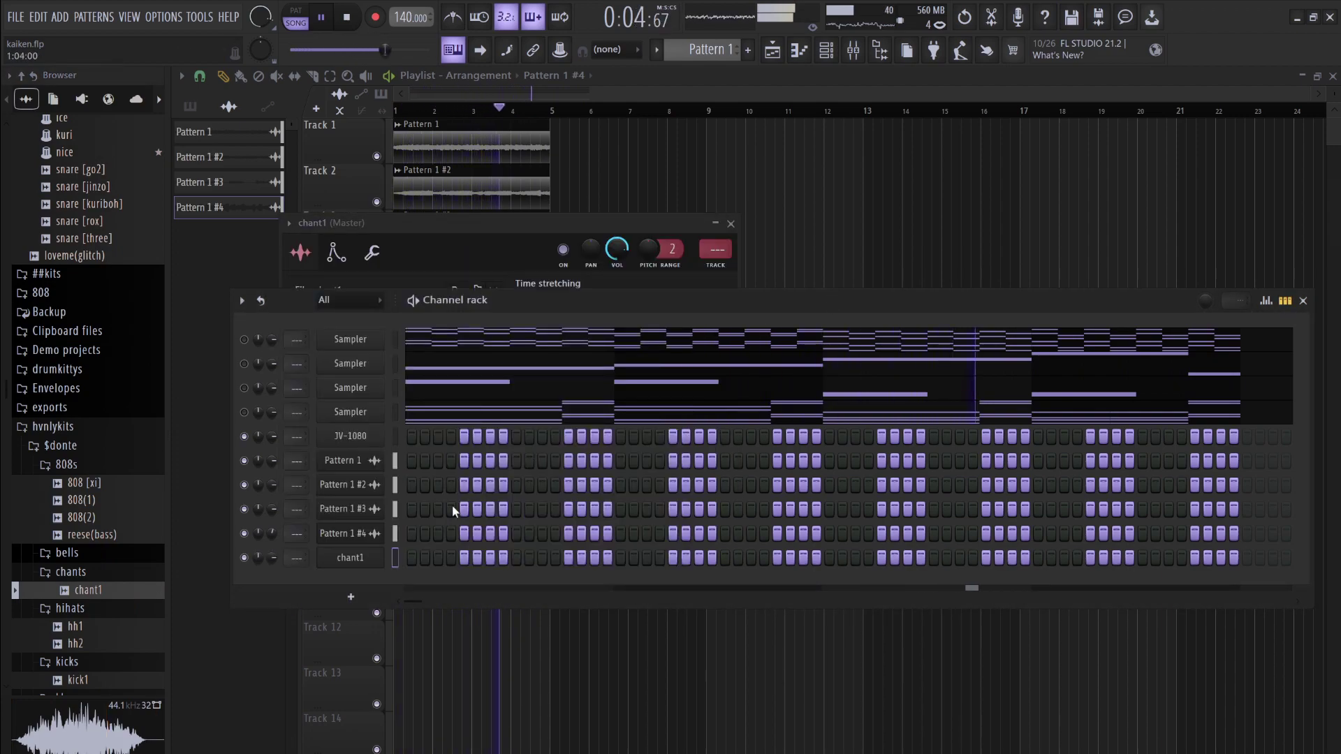
# Place chant1 hits on steps 1, 5, 9 and 13 of the first bar
pyautogui.click(464, 557)
pyautogui.press('space')
pyautogui.click(516, 557)
pyautogui.click(568, 557)
pyautogui.press('space')
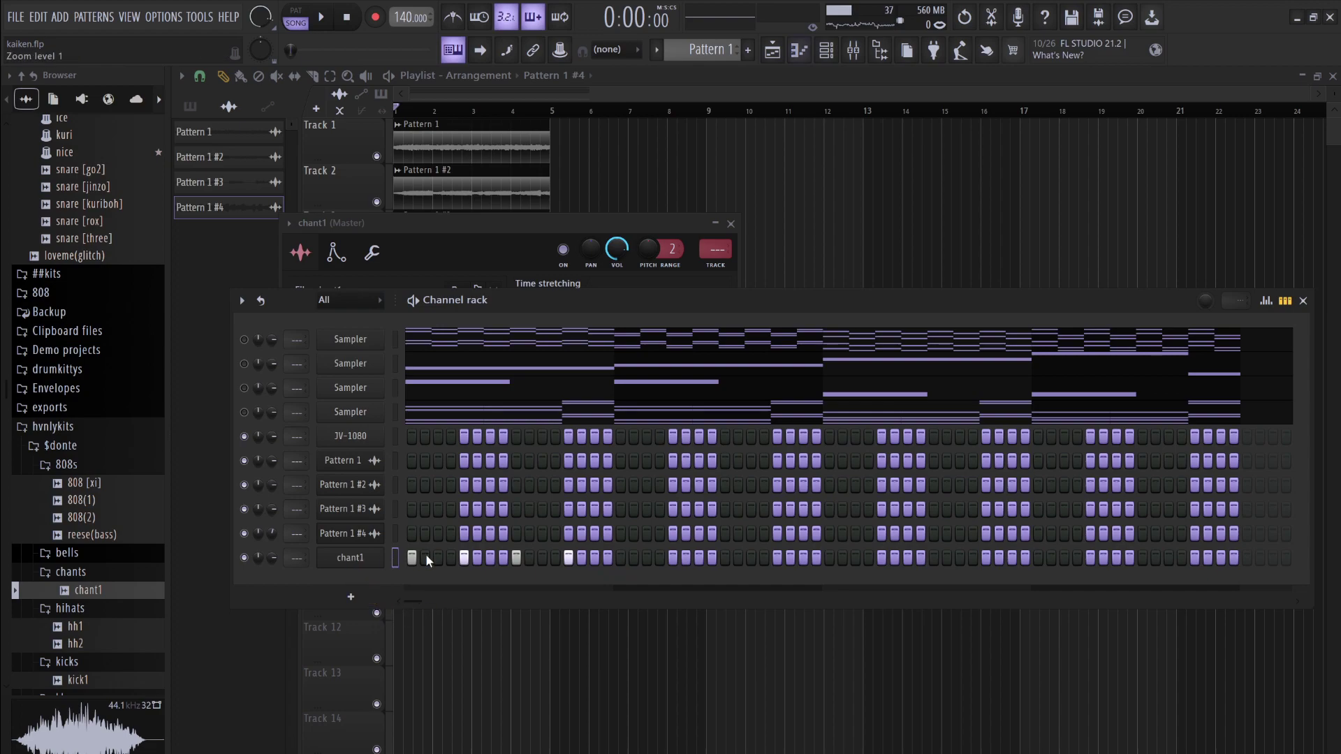
# Open chant1's notes in the piano roll, repeat the first bar across four bars and play it
pyautogui.press('F7')
pyautogui.hotkey('shift', 'Right')
pyautogui.hotkey('shift', 'Right')
pyautogui.hotkey('shift', 'Right')
pyautogui.hotkey('ctrl', 'b')
pyautogui.press('space')
pyautogui.rightClick(661, 516)
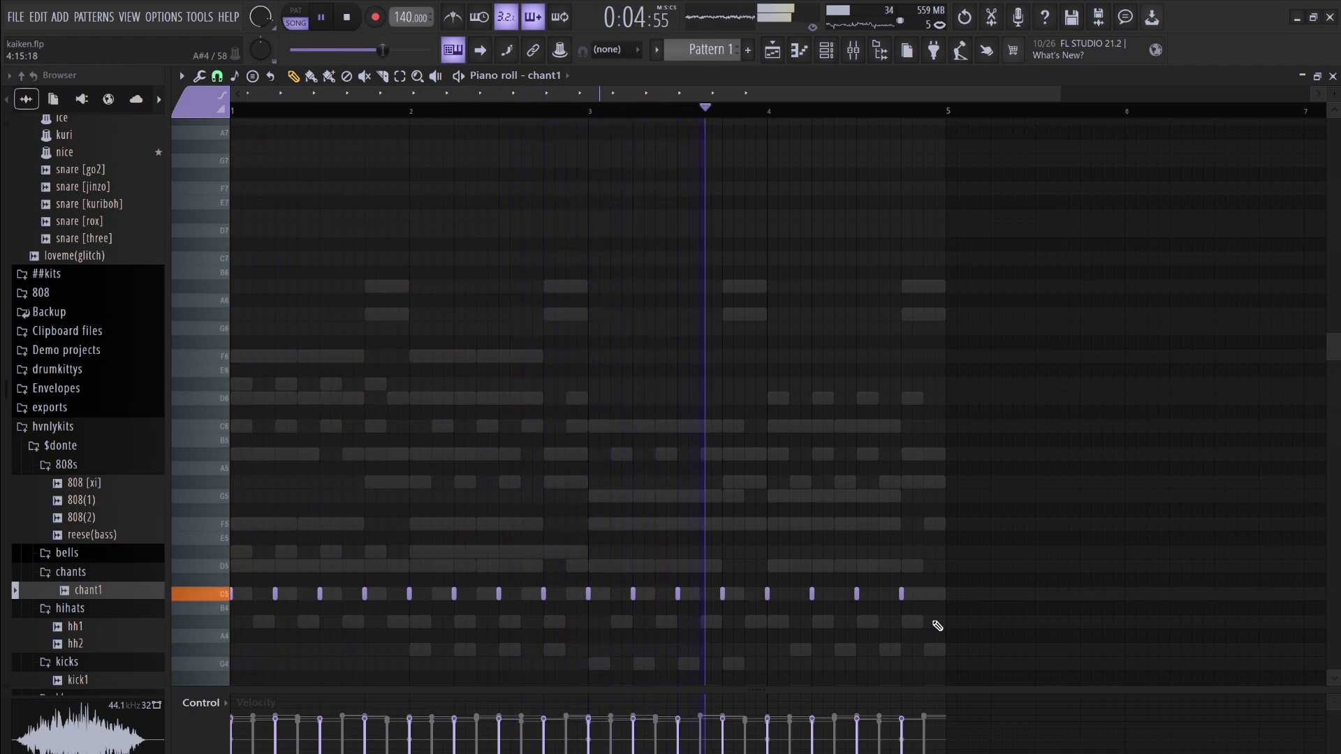
# Clear chant1's bars 2 to 4, give the first bar's notes descending velocities and repeat that bar across four bars
pyautogui.press('space')
pyautogui.moveTo(933, 627); pyautogui.dragTo(385, 412)
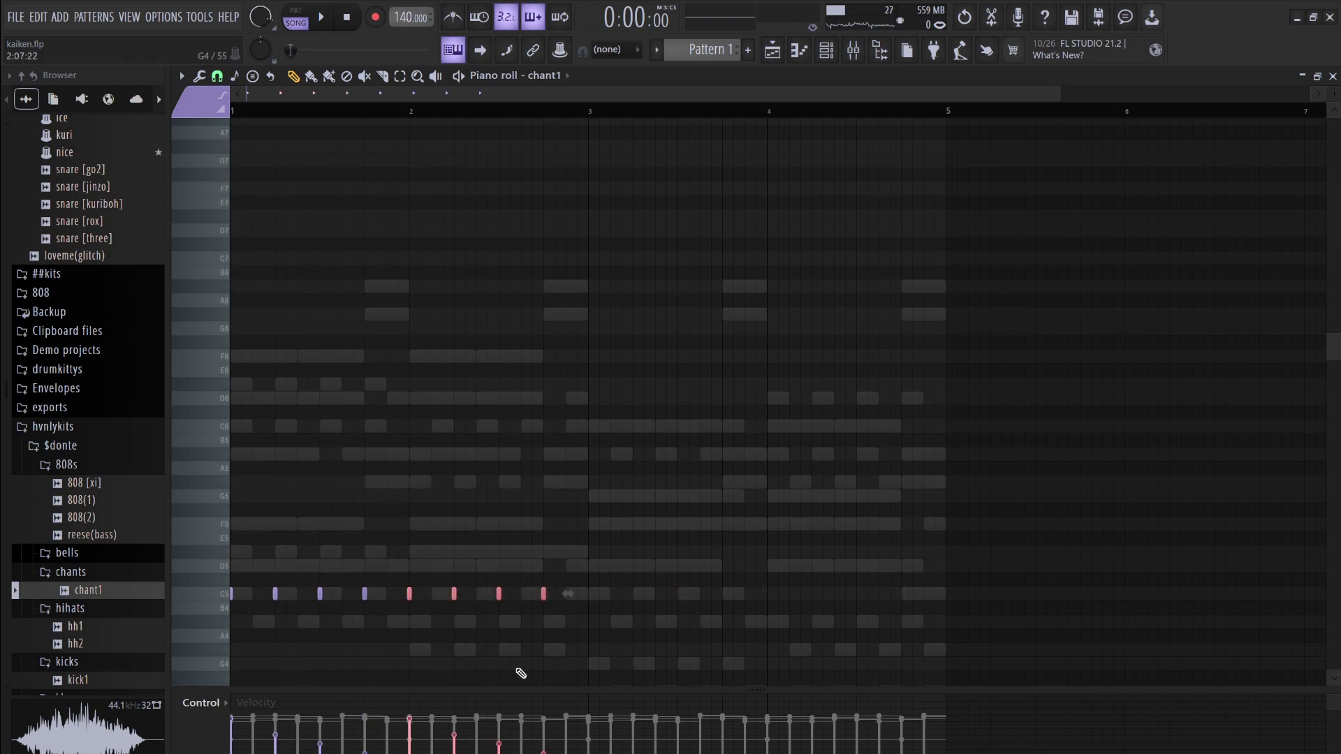
pyautogui.hotkey('shift', 'Right')
pyautogui.hotkey('shift', 'Right')
pyautogui.hotkey('shift', 'Right')
pyautogui.hotkey('ctrl', 'd')
pyautogui.press('space')
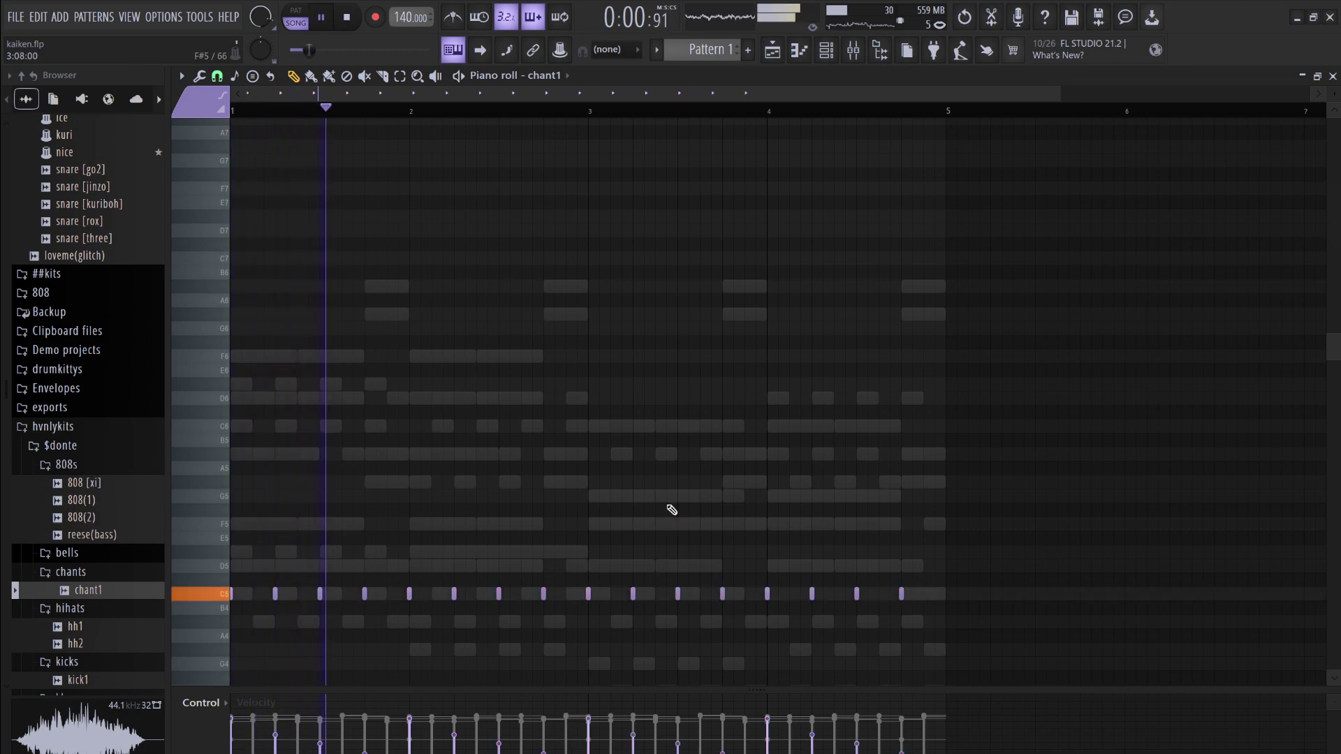
# Add the hh4 sample from the hvnlydonte hihats folder as a new channel below chant1
pyautogui.click(826, 49)
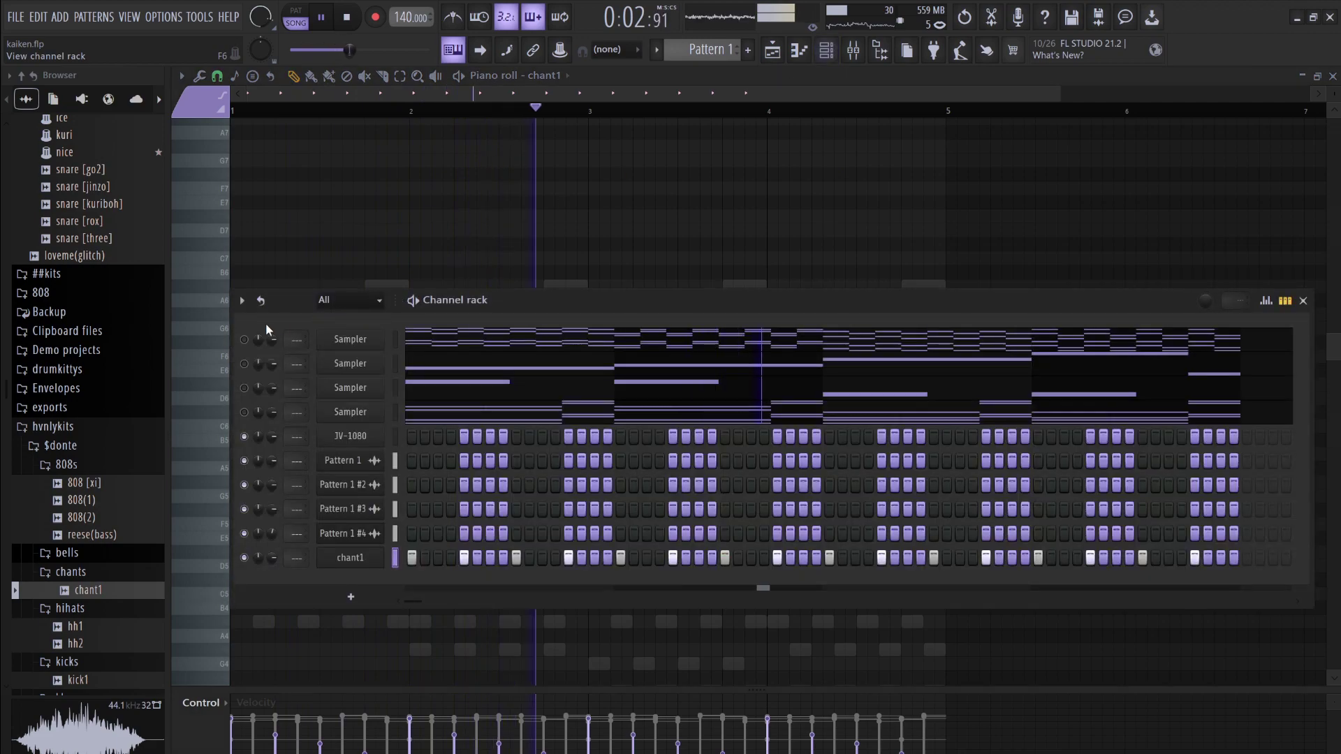
pyautogui.scroll(10, 87, 548)
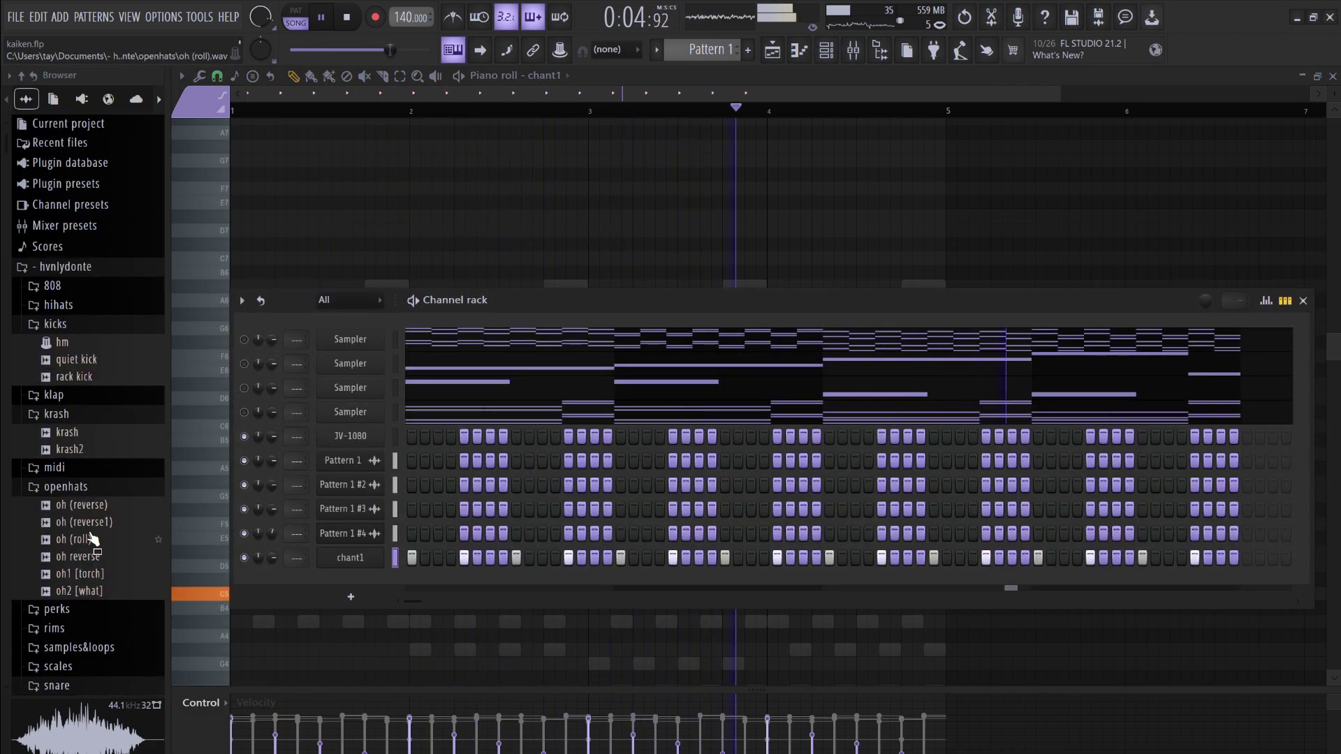
pyautogui.click(61, 304)
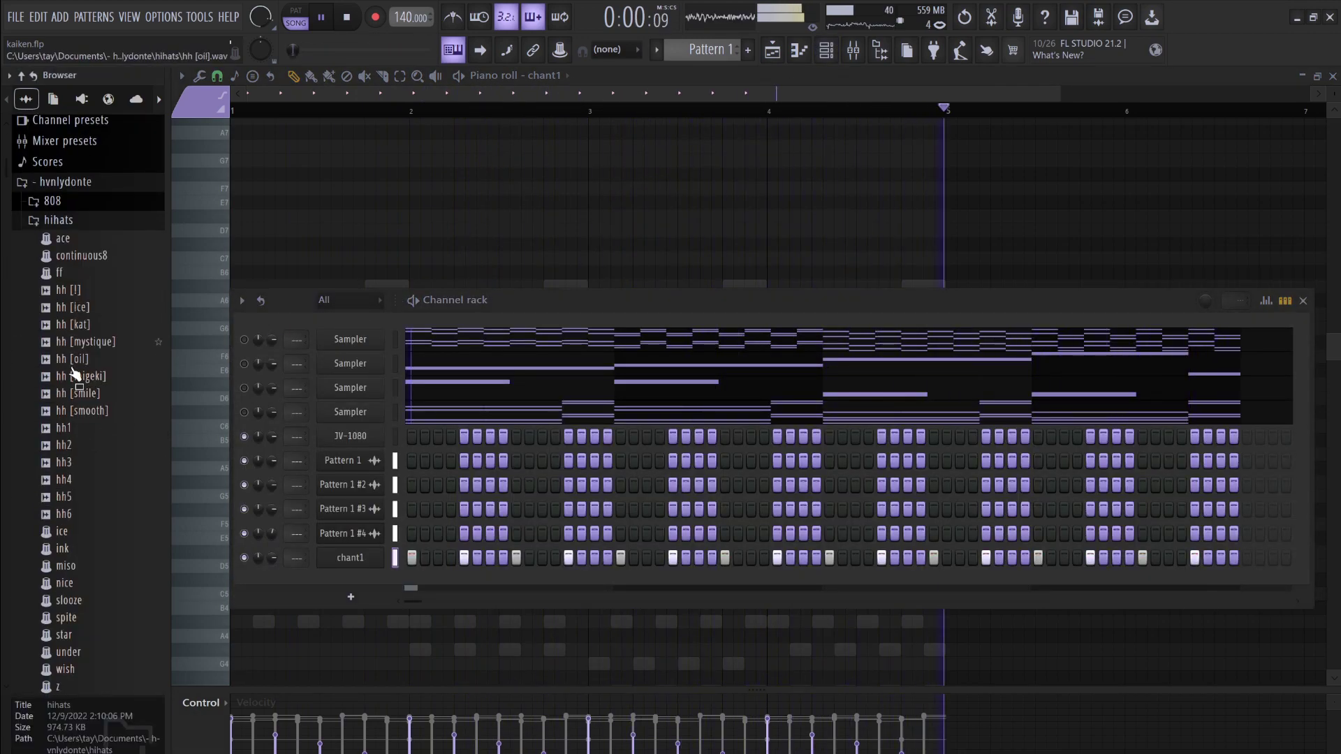
pyautogui.click(77, 481)
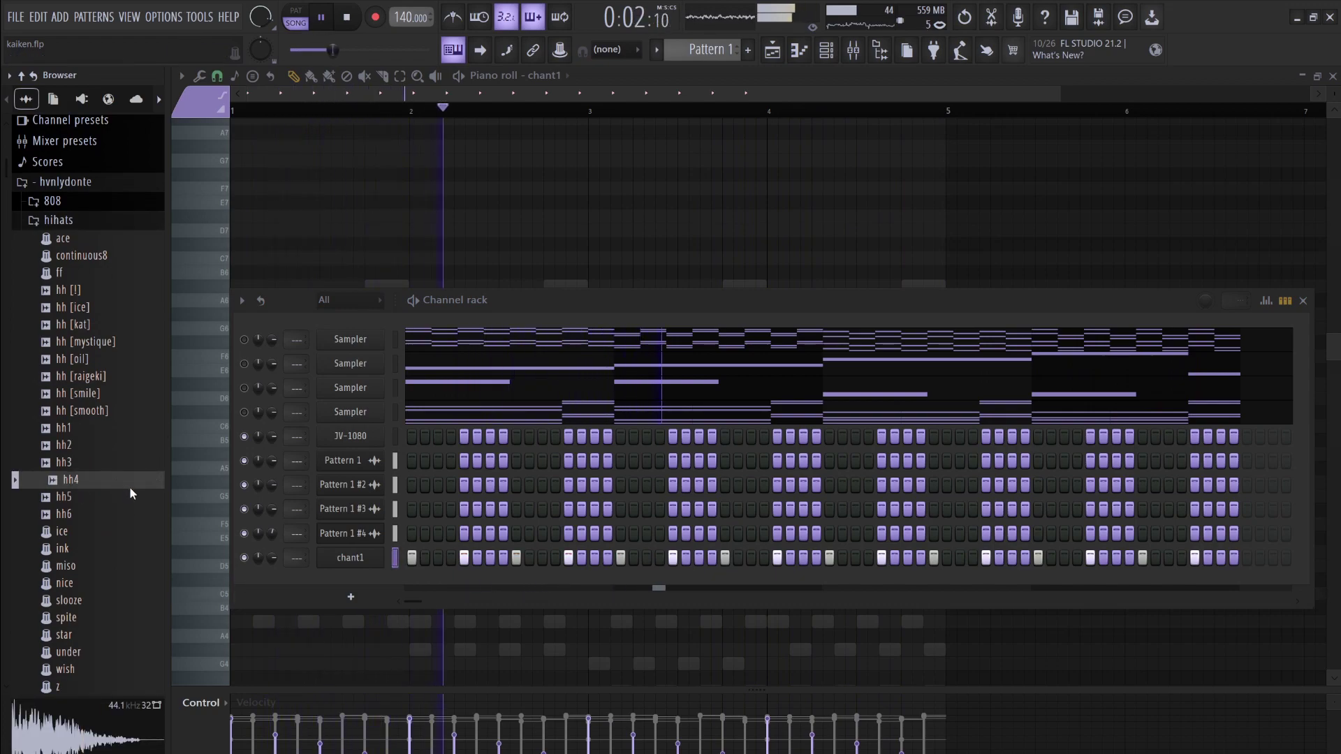
pyautogui.moveTo(131, 487); pyautogui.dragTo(253, 445)
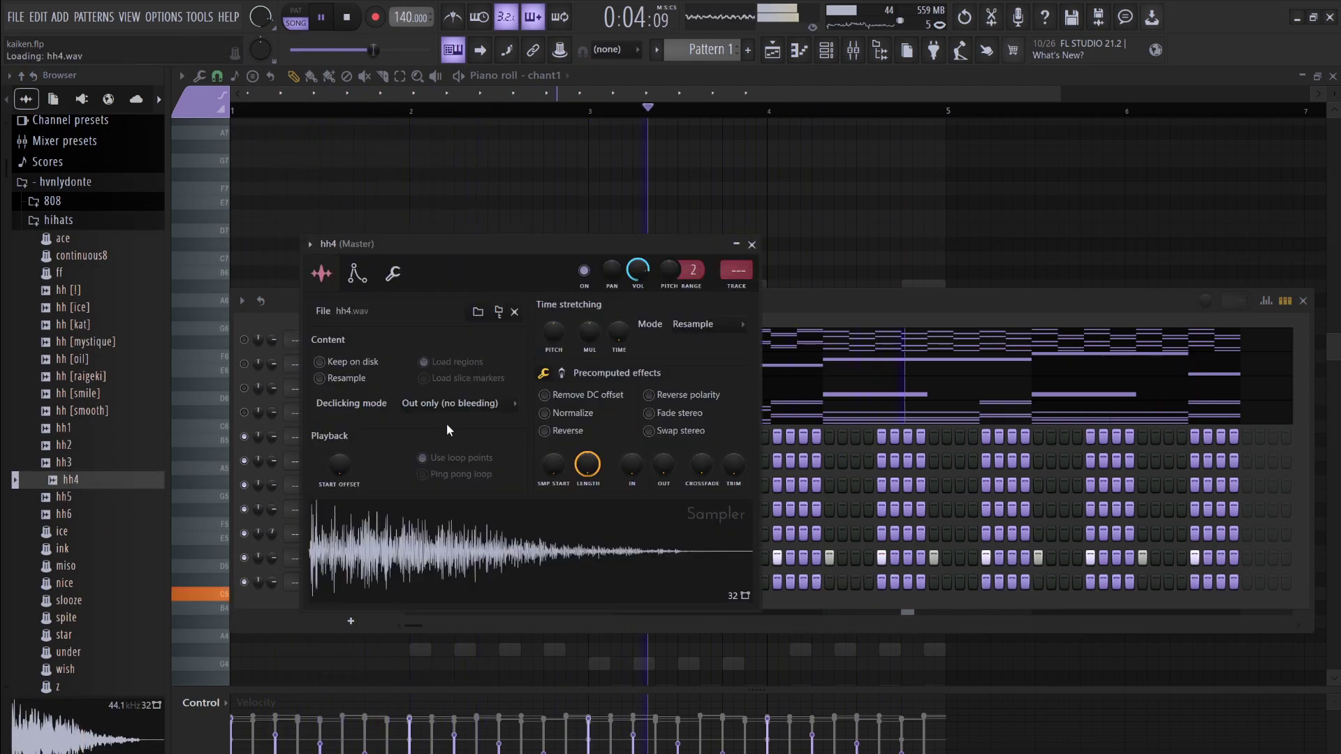
pyautogui.click(866, 293)
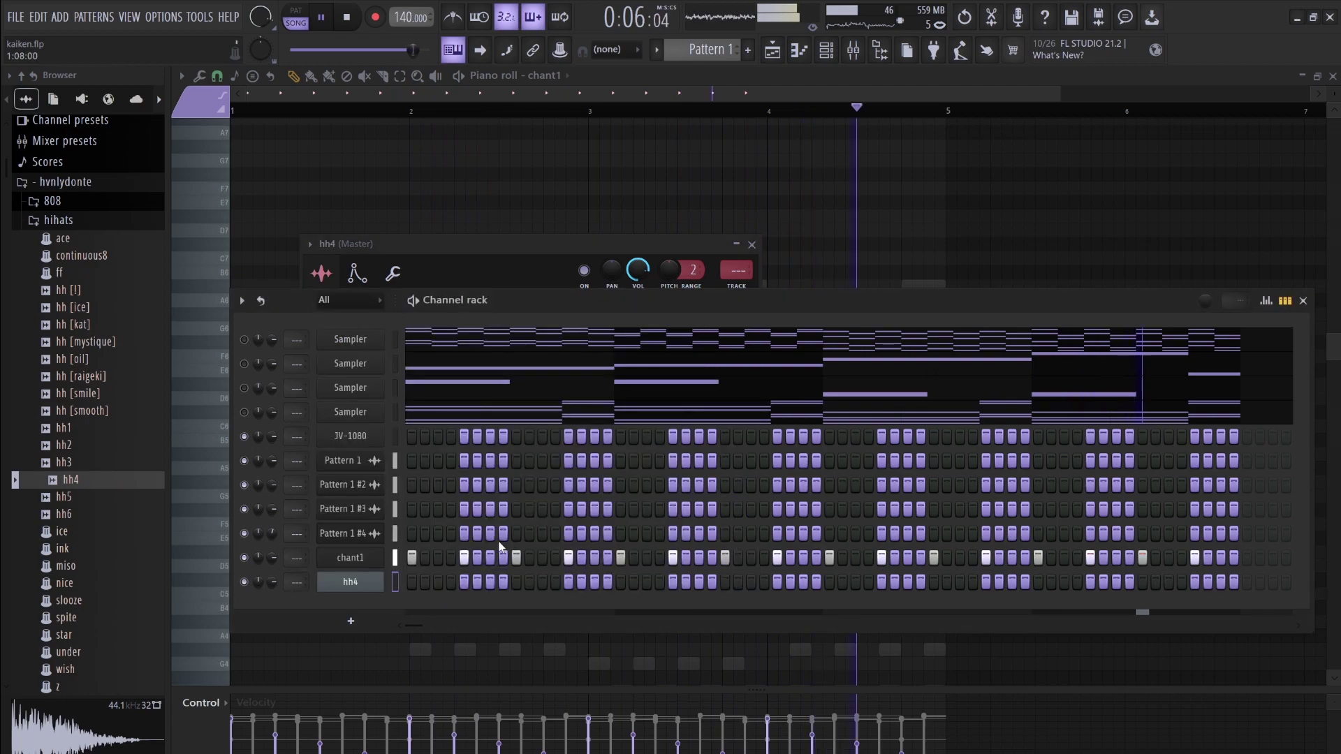
# Fill the hh4 channel with a hit every two steps and add extra hits on steps 12 and 16
pyautogui.press('space')
pyautogui.press('space')
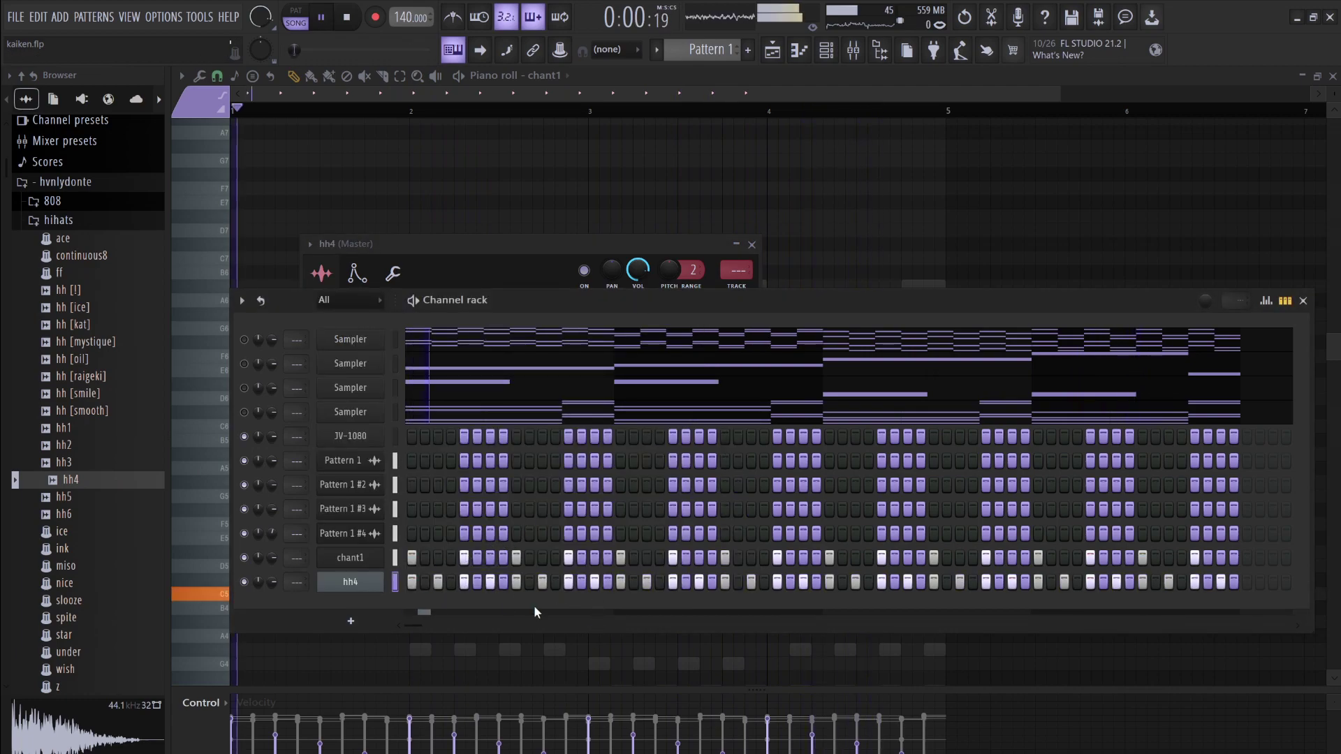
pyautogui.press('space')
pyautogui.press('space')
pyautogui.click(556, 581)
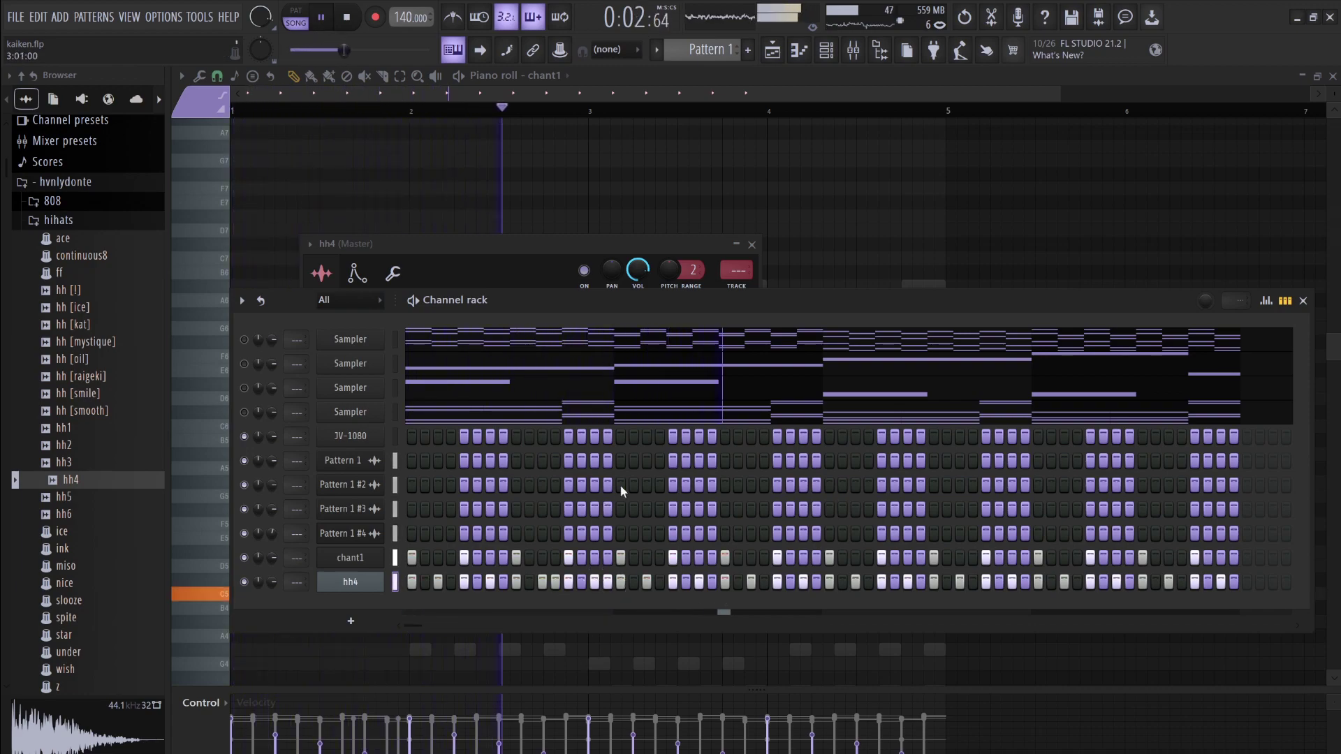
# Delete hh4's notes after the first bar in the piano roll and repeat the first bar's rhythm across four bars
pyautogui.press('F7')
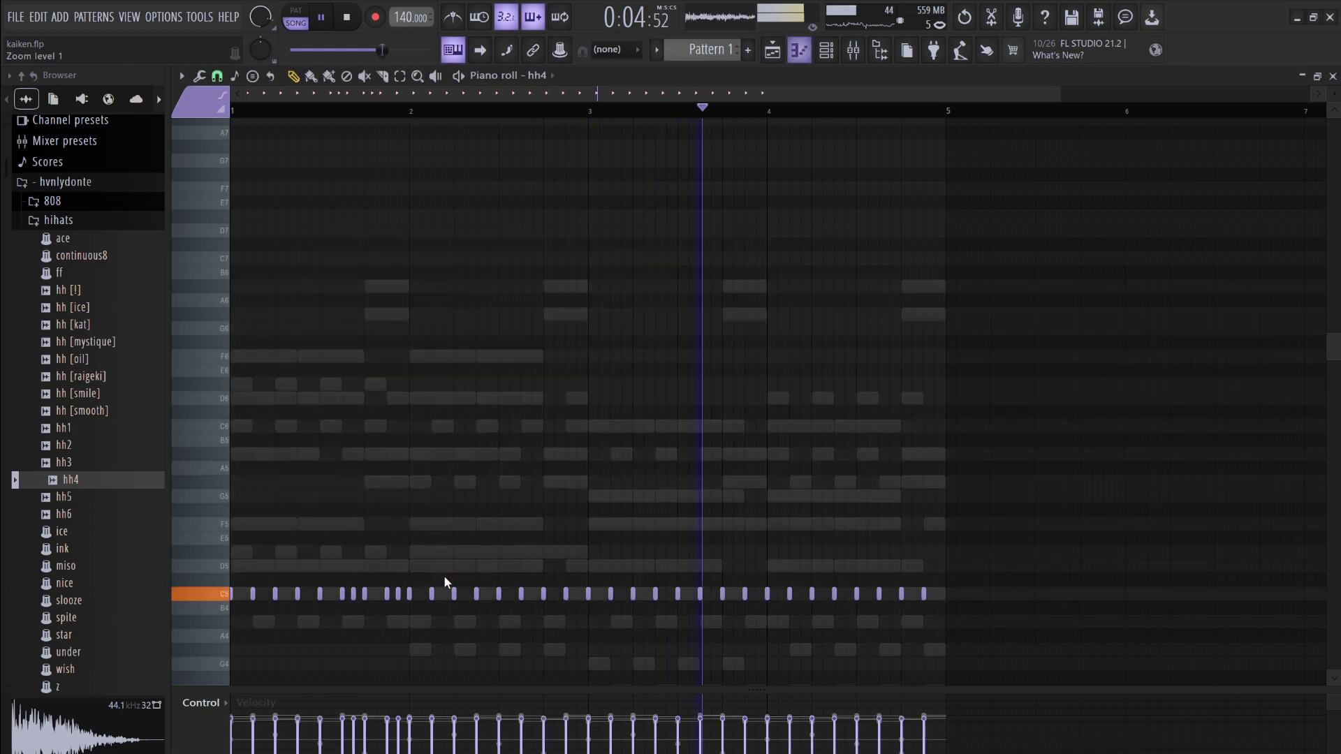
pyautogui.moveTo(981, 625); pyautogui.dragTo(408, 516)
pyautogui.press('Delete')
pyautogui.hotkey('ctrl', 'b')
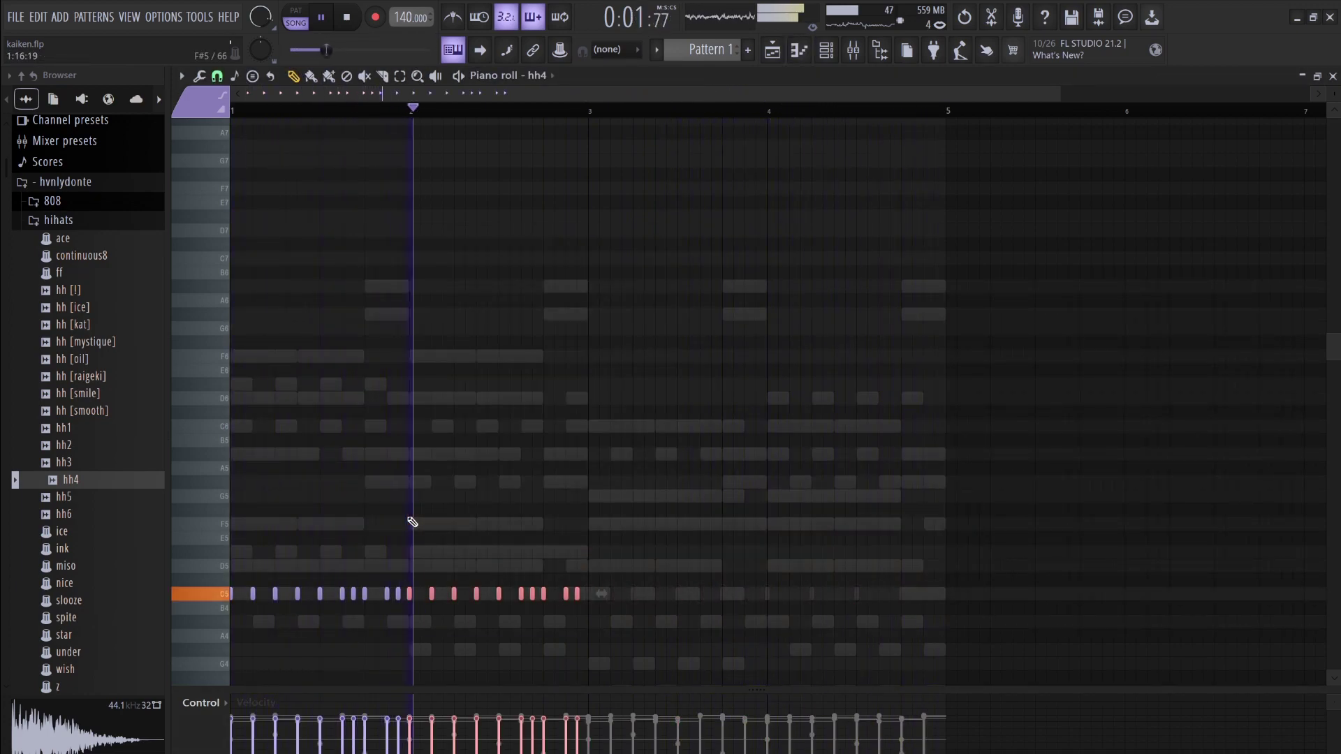
pyautogui.hotkey('ctrl', 'b')
pyautogui.hotkey('ctrl', 'b')
pyautogui.hotkey('ctrl', 'd')
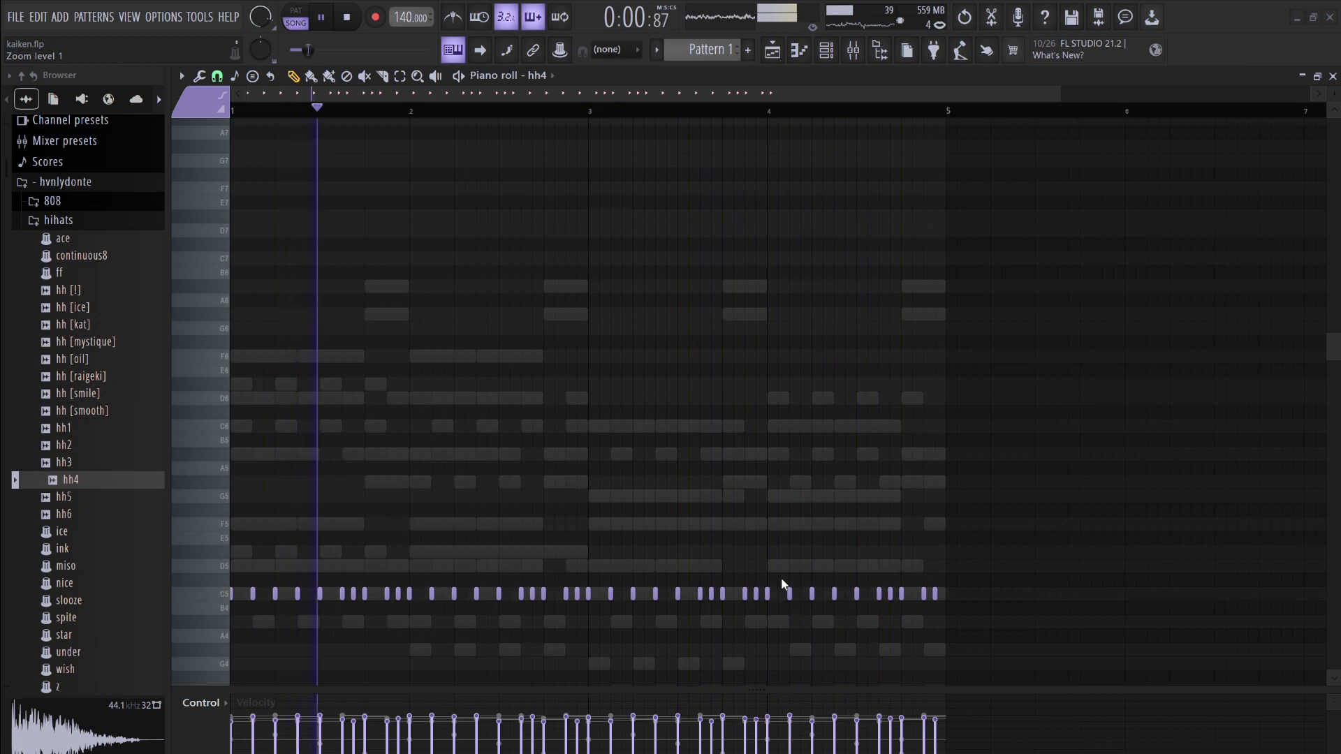
# Audition claps in the hvnlydonte klap folder and add klap [zero] from the $donte kit as a new channel below hh4
pyautogui.click(827, 50)
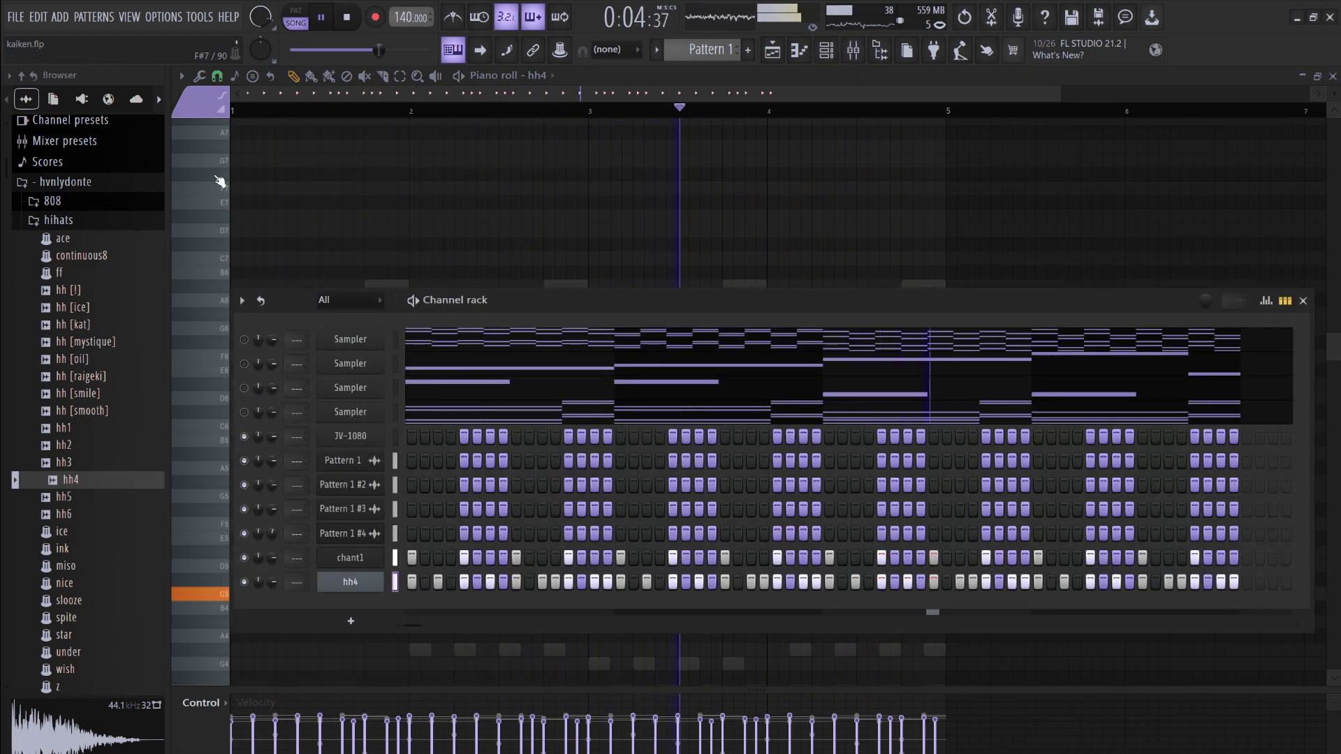
pyautogui.click(91, 222)
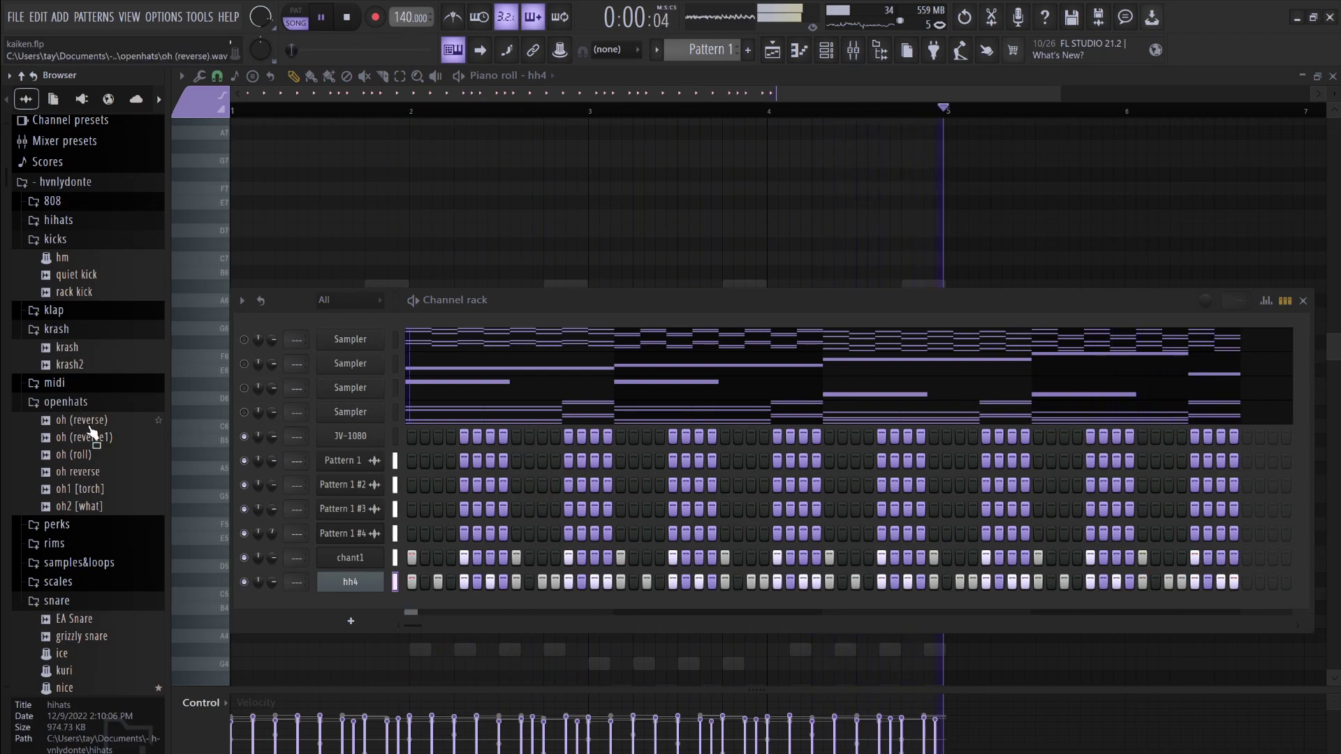
pyautogui.click(74, 312)
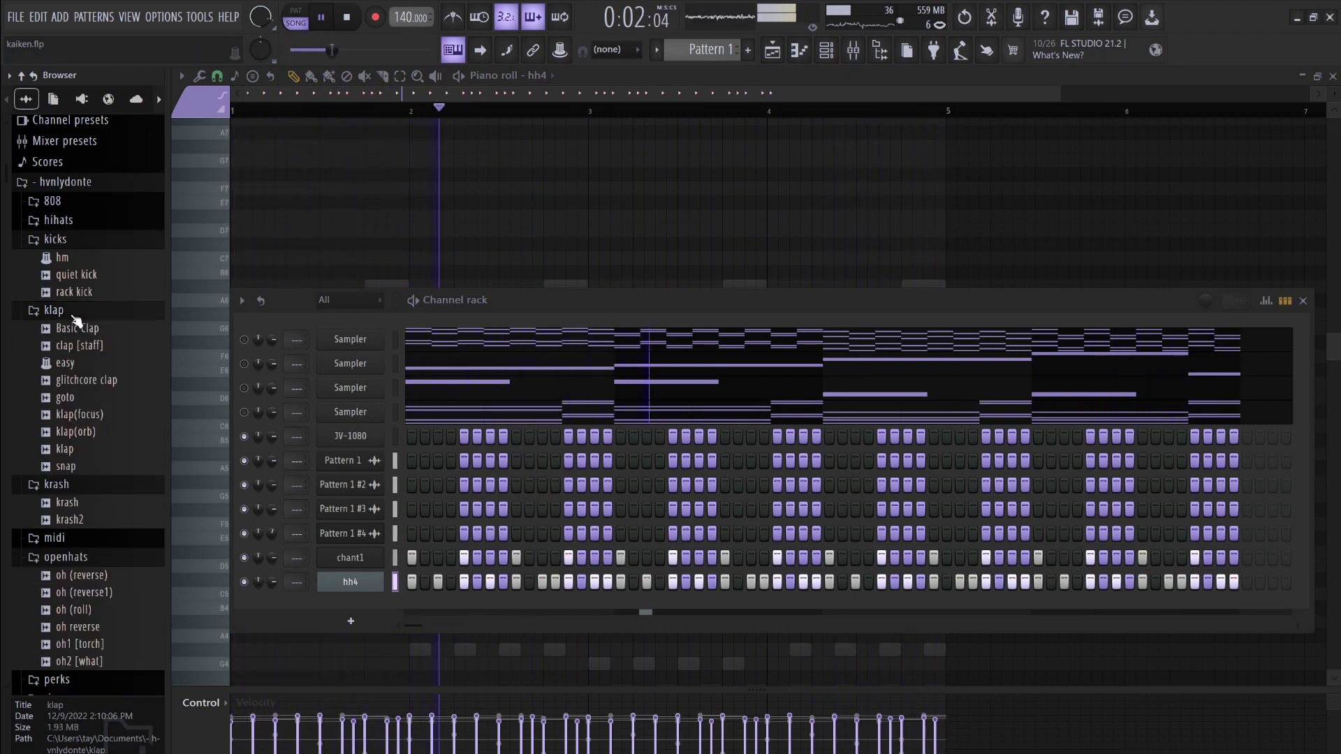
pyautogui.click(96, 380)
pyautogui.click(77, 414)
pyautogui.click(79, 418)
pyautogui.click(84, 431)
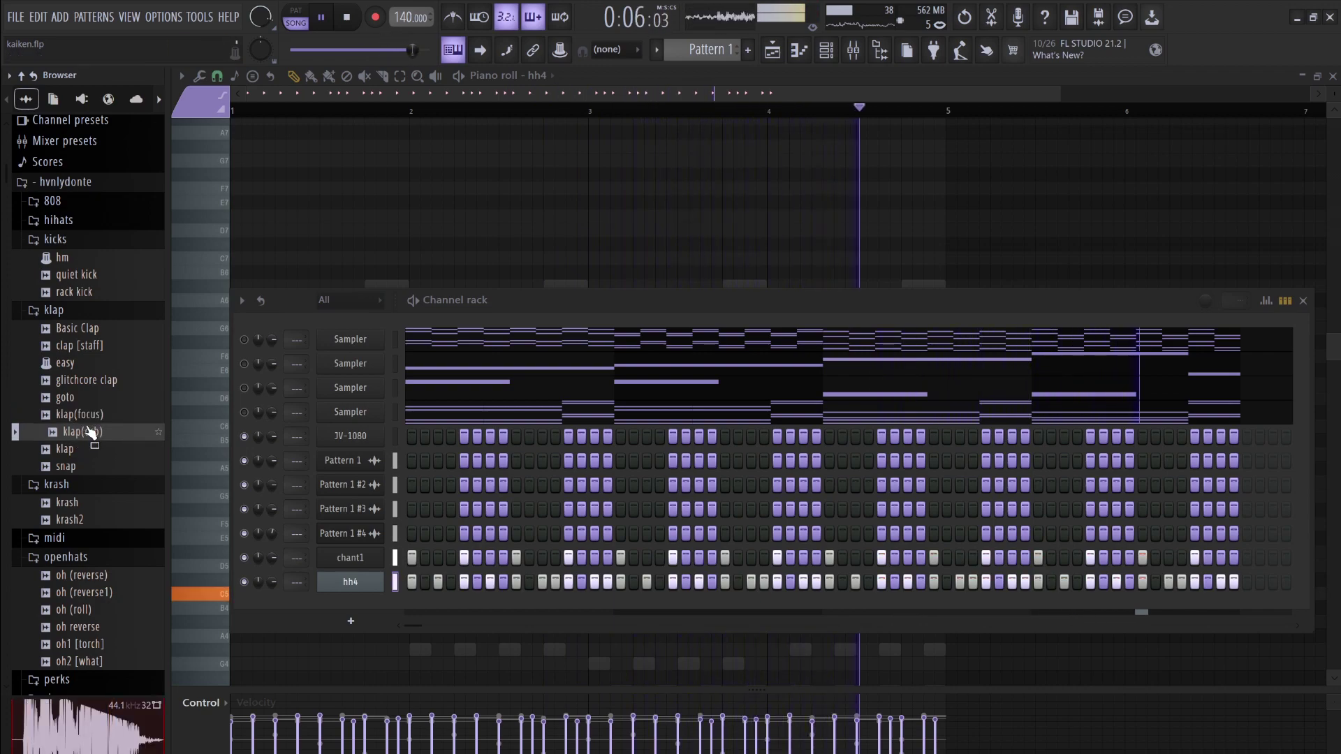
pyautogui.scroll(-20, 90, 432)
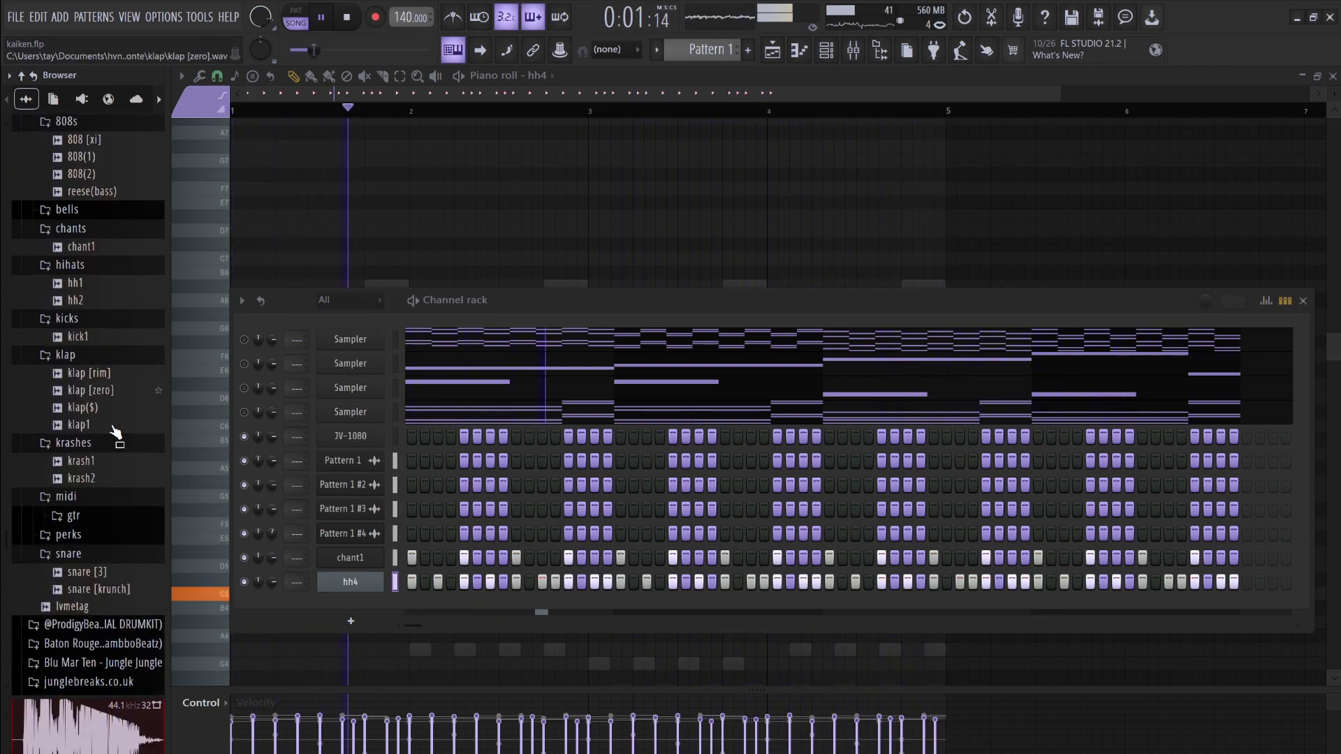
pyautogui.moveTo(91, 390); pyautogui.dragTo(363, 602)
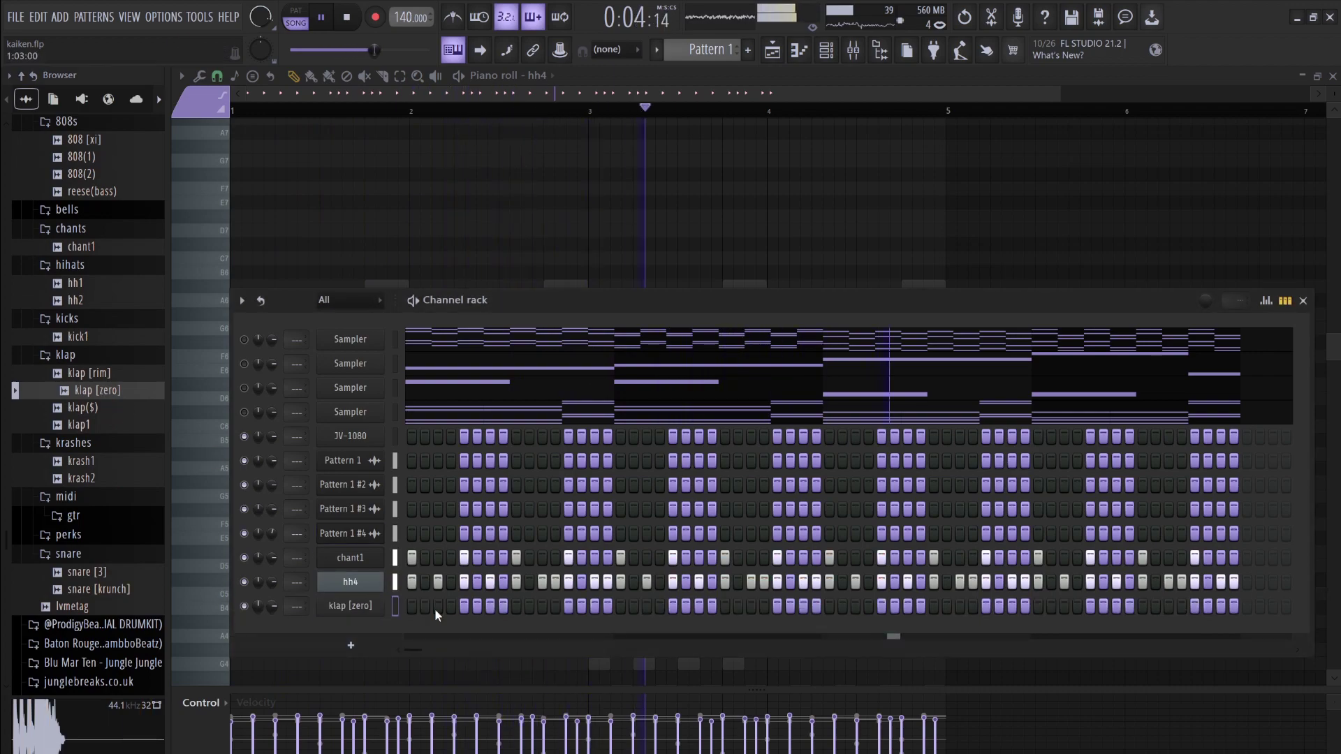
pyautogui.click(378, 605)
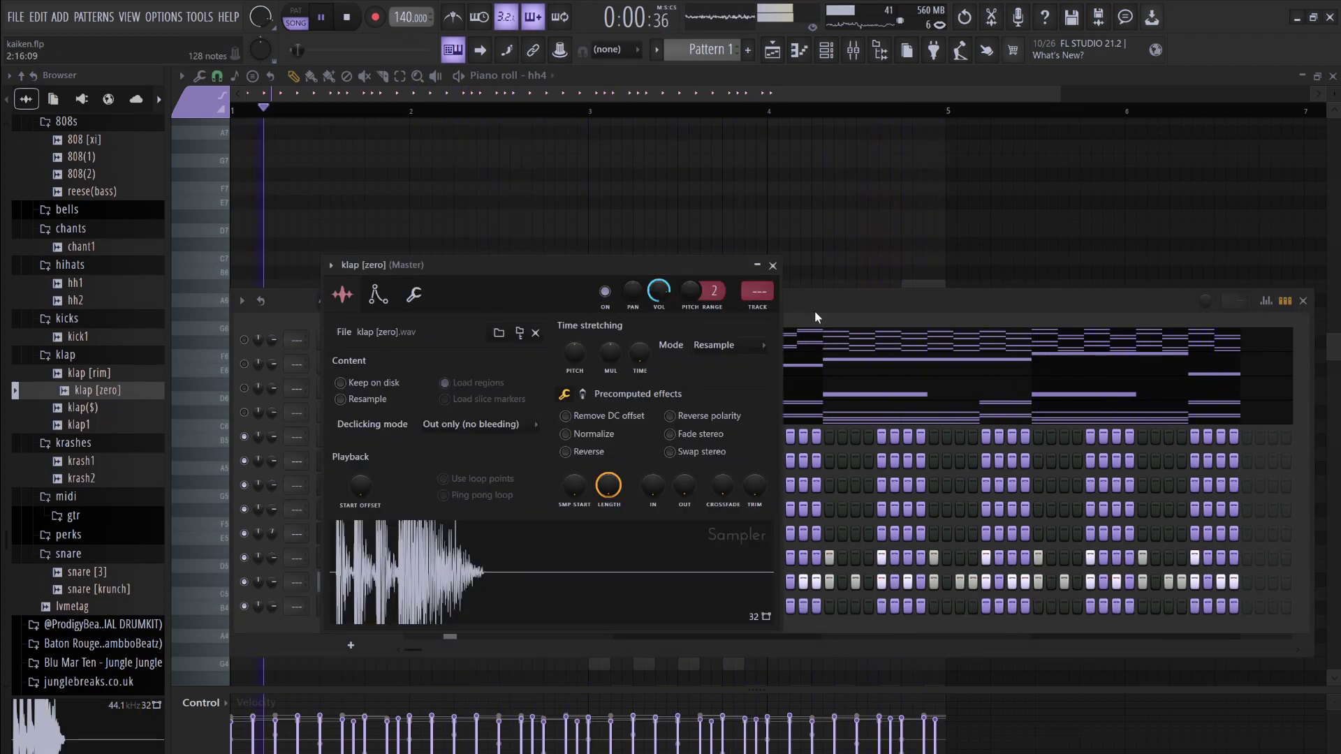
# Place klap [zero] hits on step 9 of each of the four bars, plus steps 13 and 15 of bar 4
pyautogui.click(820, 336)
pyautogui.press('space')
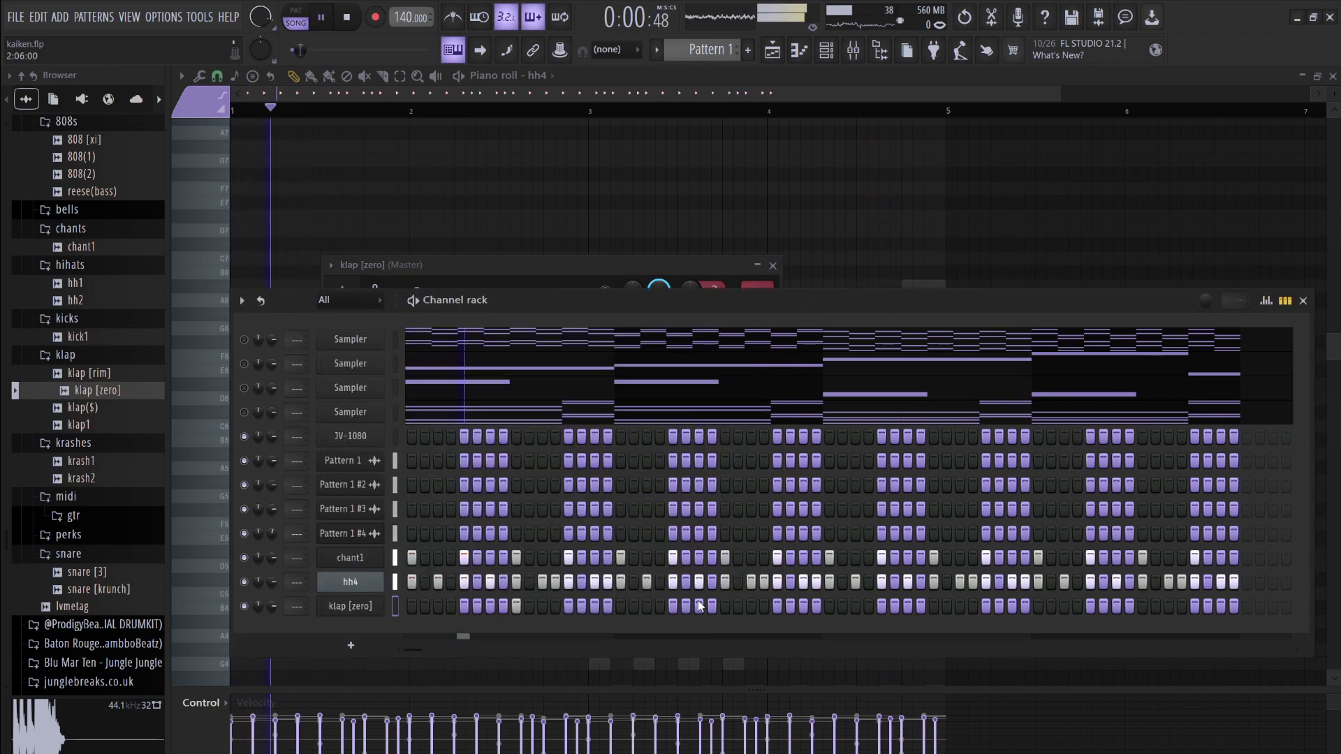
pyautogui.click(725, 606)
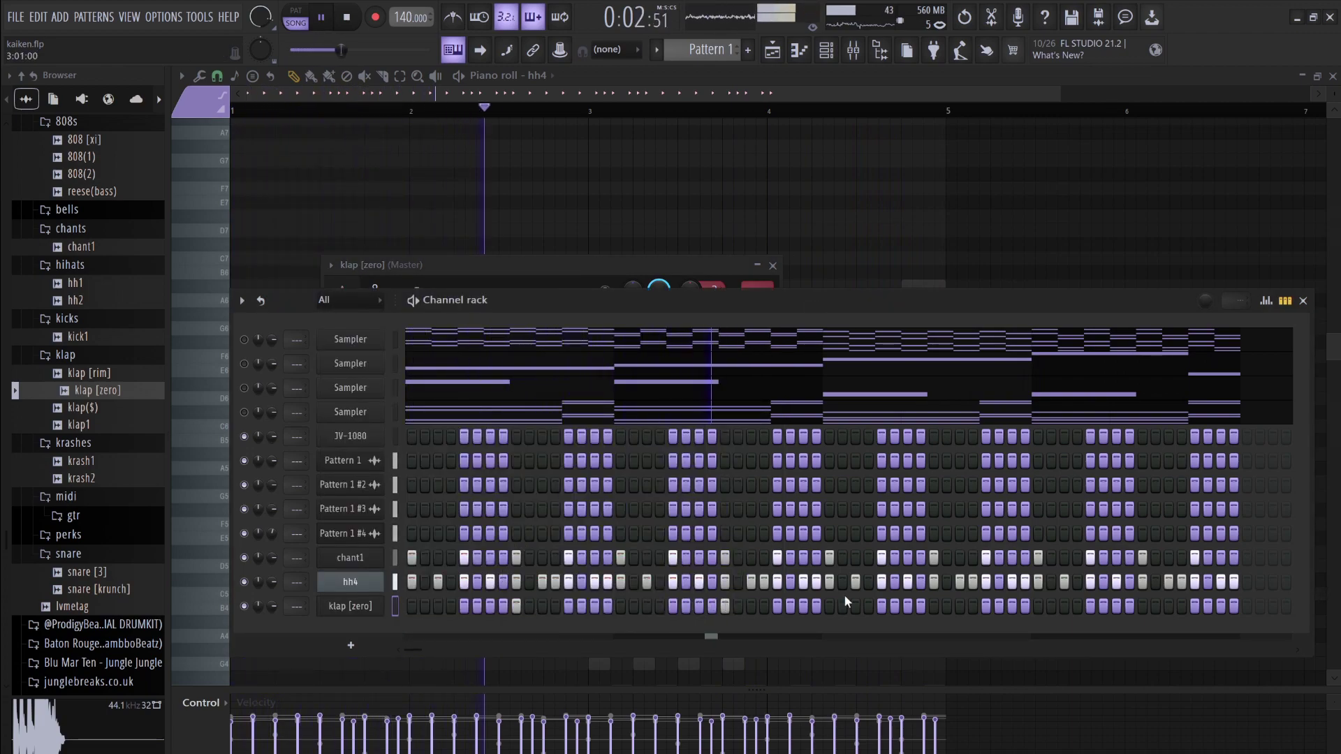
pyautogui.click(1142, 606)
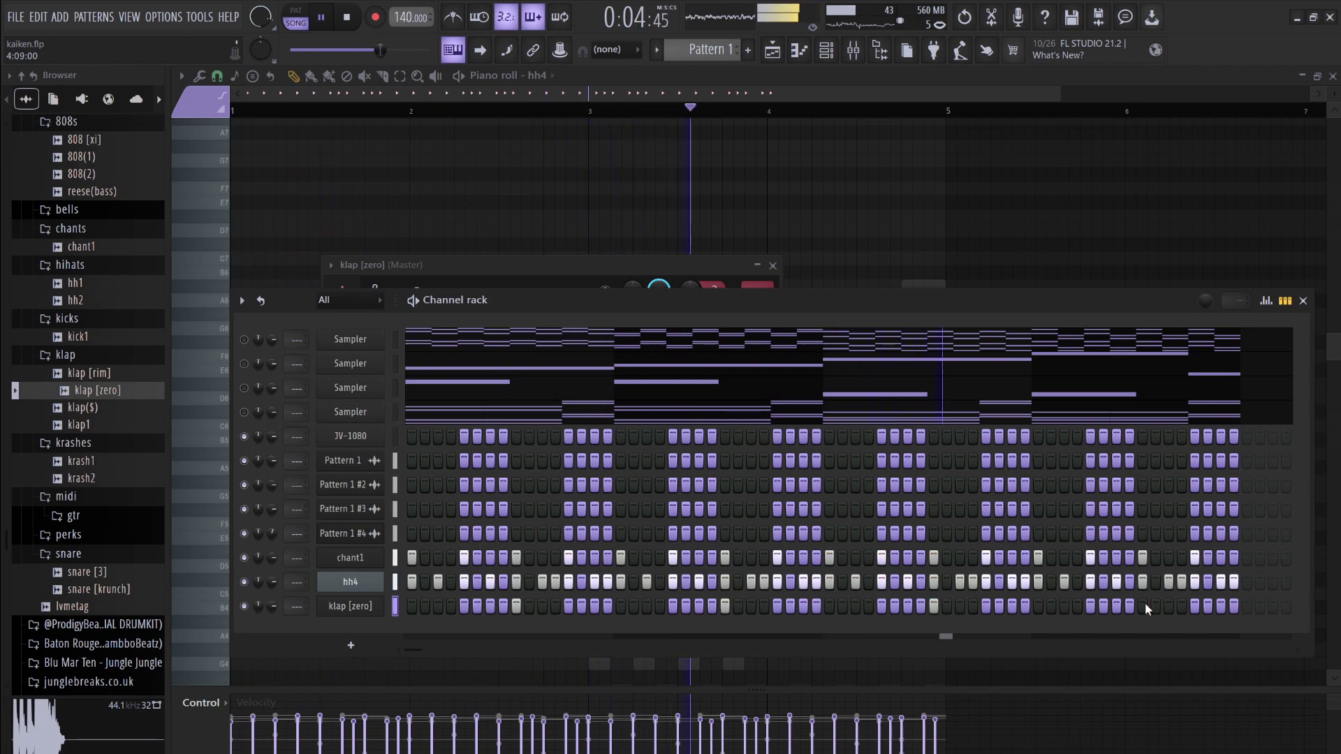
pyautogui.click(1219, 606)
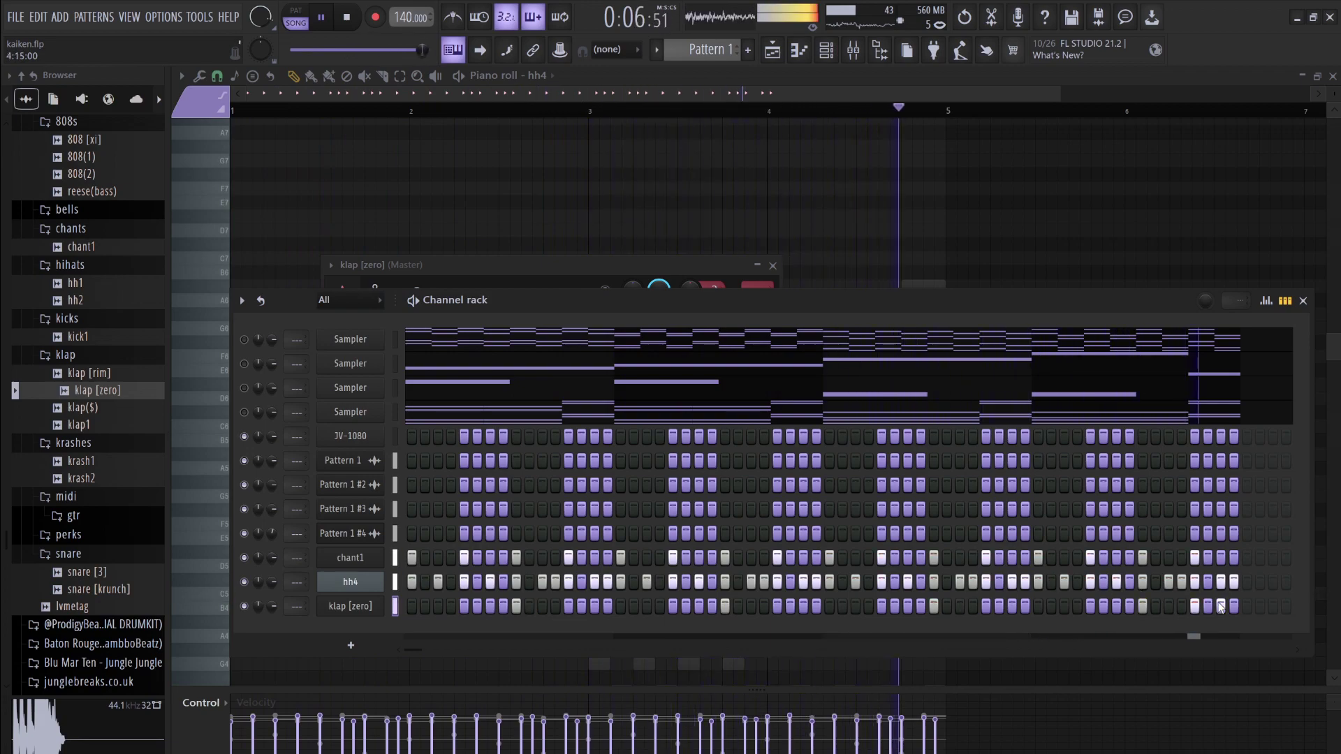
# Lower the velocities of klap [zero]'s last two hits in bar 4, bringing the final one down to about 57%
pyautogui.click(1265, 301)
pyautogui.click(1194, 471)
pyautogui.click(1223, 500)
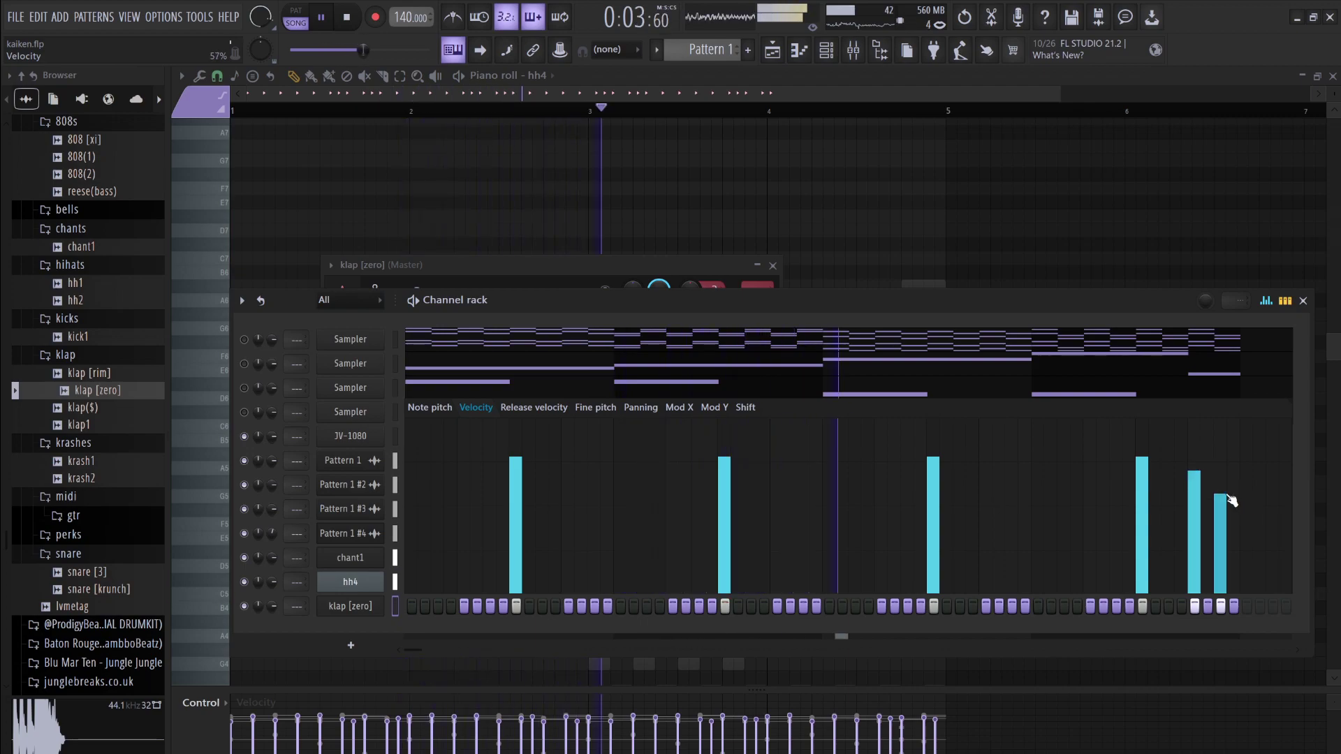
pyautogui.click(1266, 301)
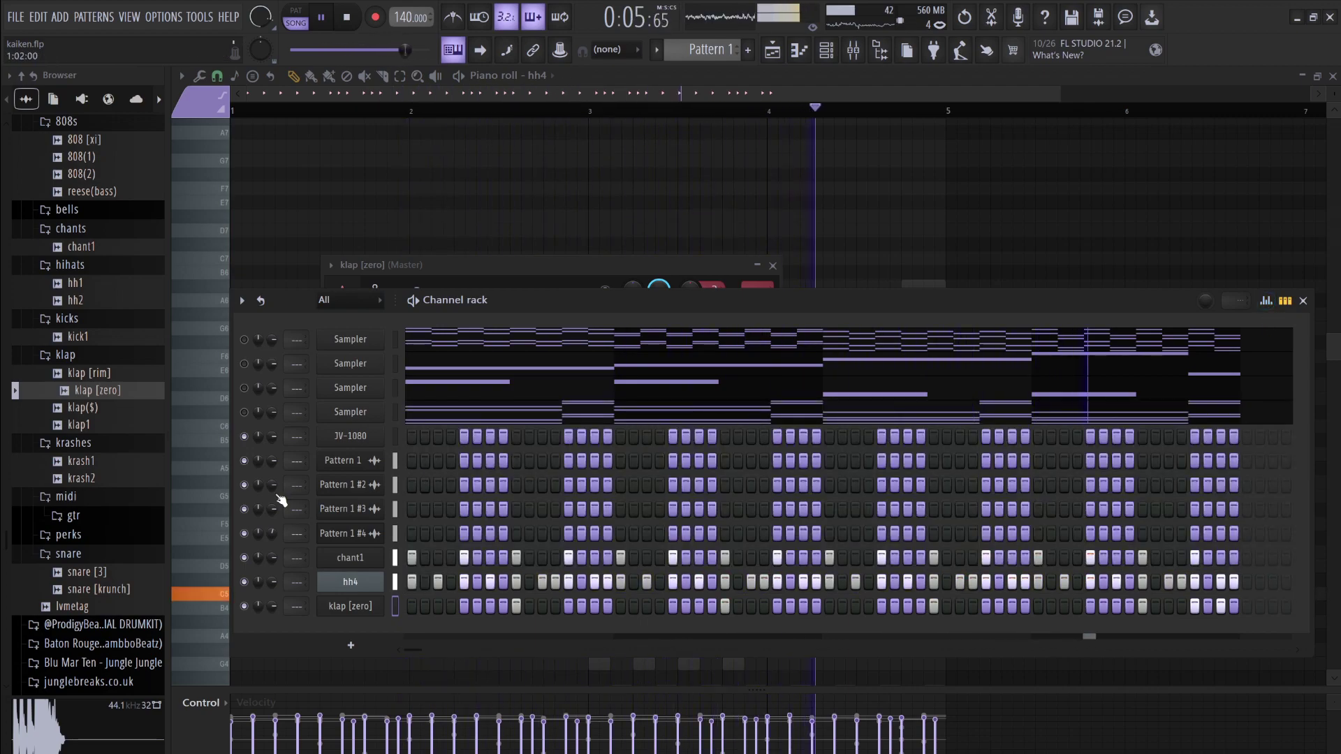
# Add the snare [krunch] sample as a new channel below klap [zero] and raise its fade-out slightly
pyautogui.moveTo(97, 588); pyautogui.dragTo(354, 629)
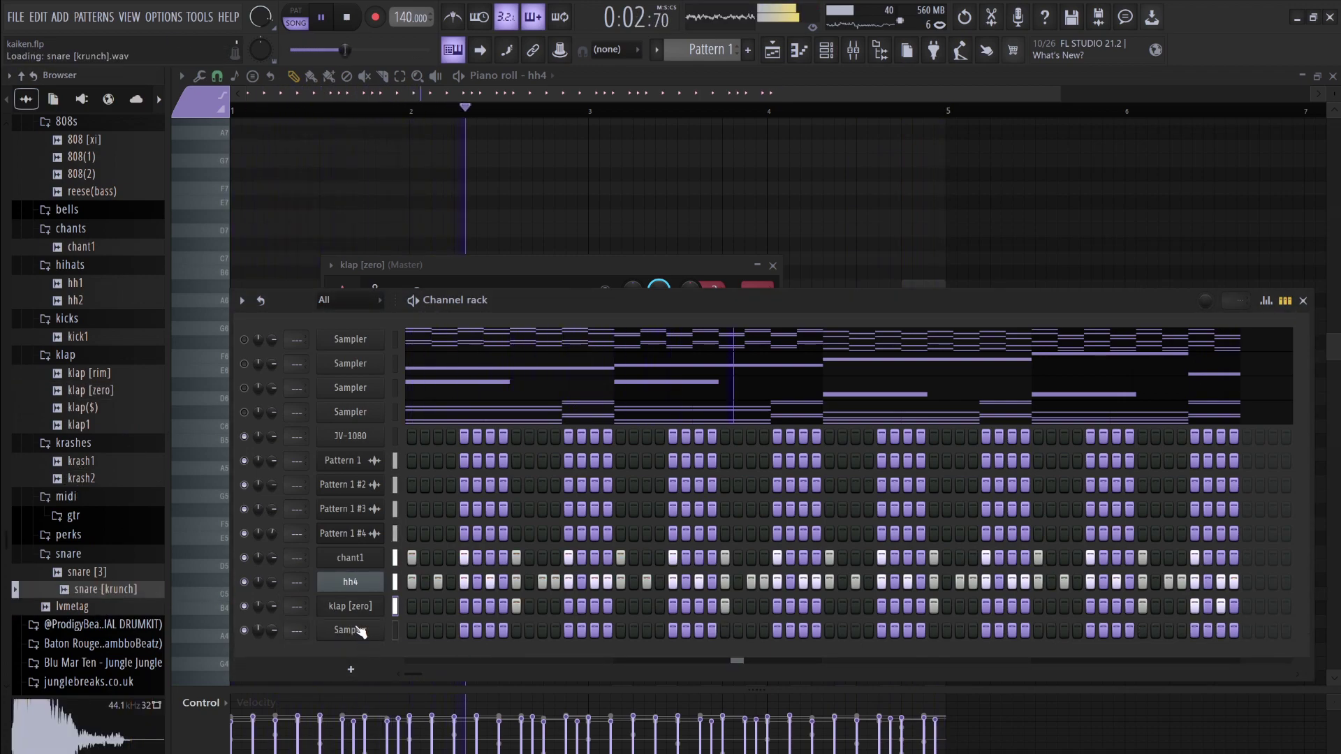
pyautogui.click(359, 630)
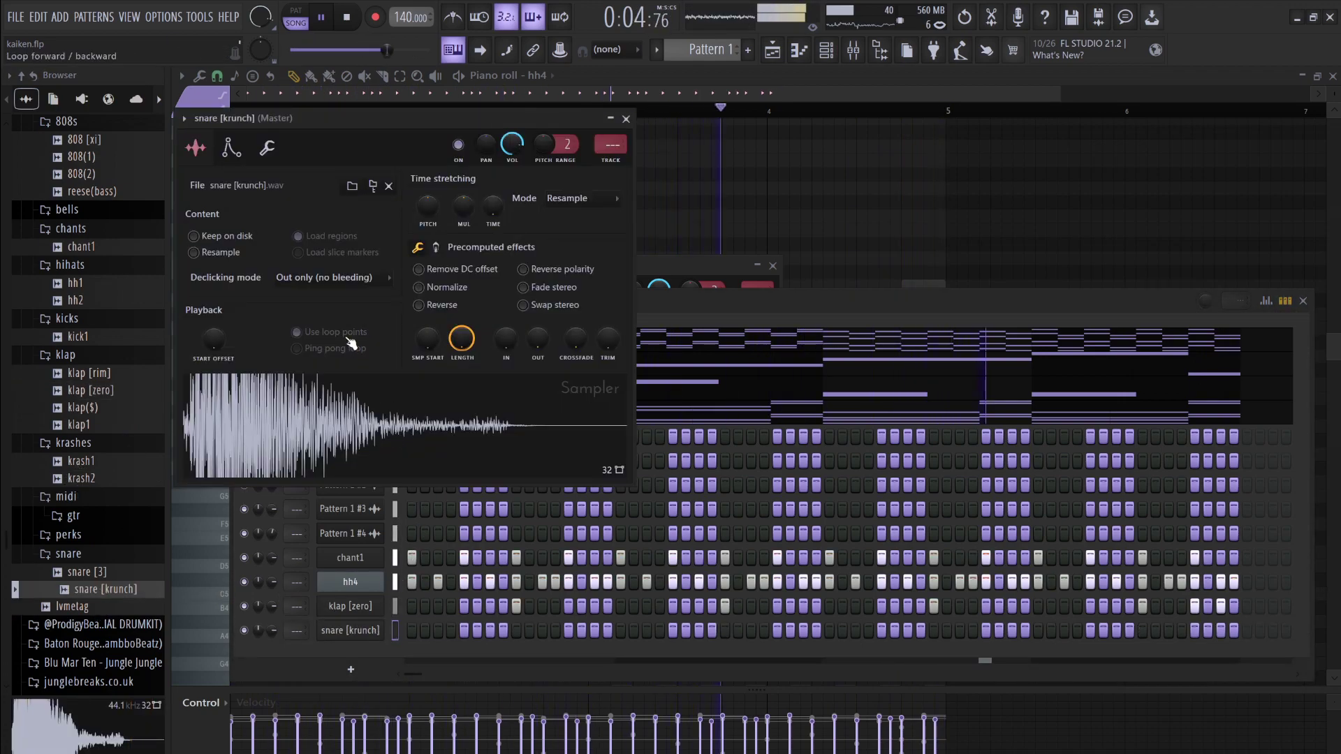
pyautogui.moveTo(537, 340); pyautogui.dragTo(537, 328)
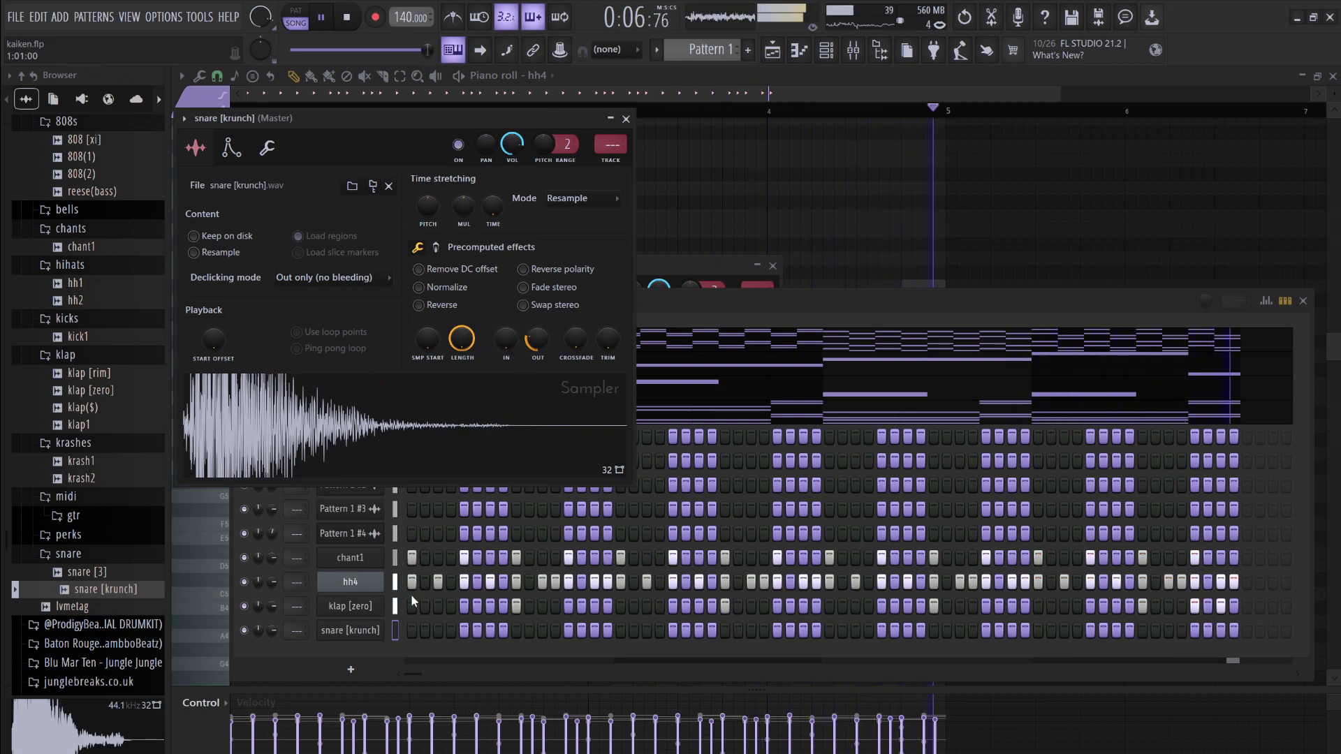
# Program snare [krunch] hits on steps 1–3 of bar 1 and on steps 1–3, 7, 11 and 13–15 of bar 2
pyautogui.moveTo(412, 635); pyautogui.dragTo(555, 637)
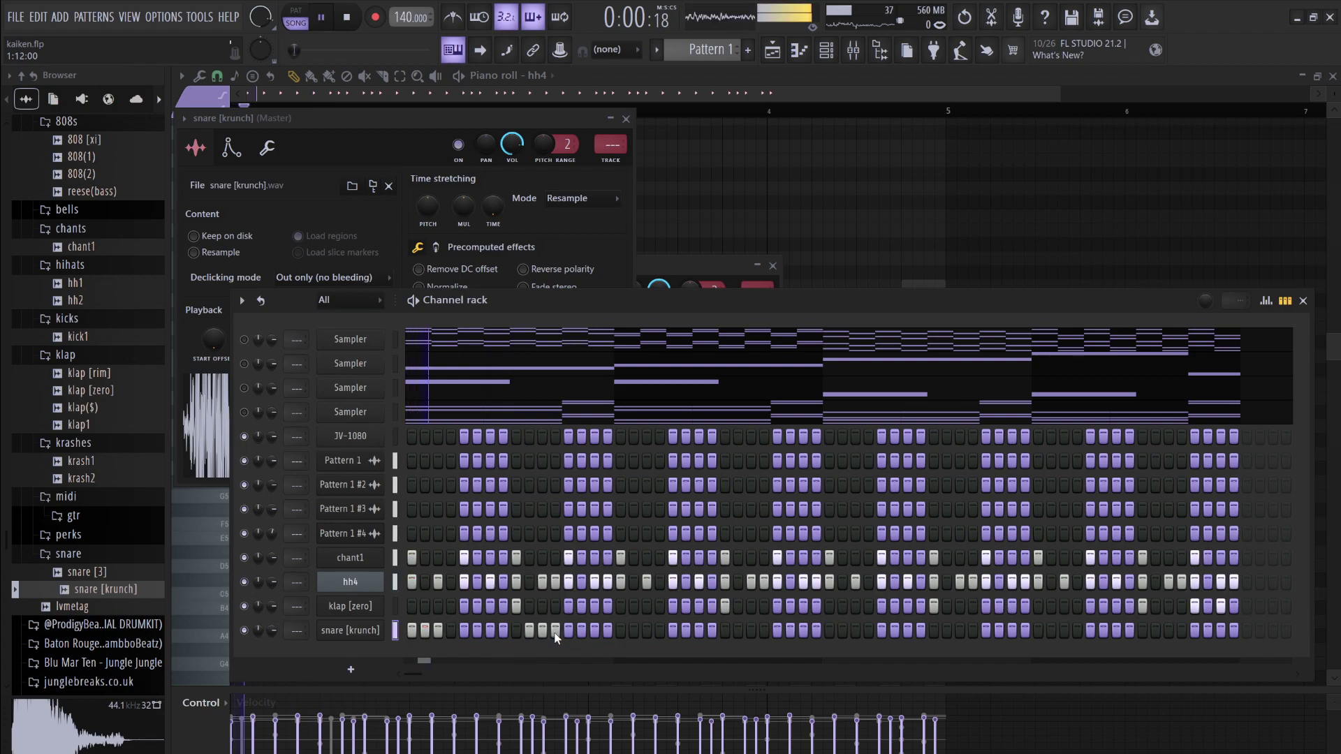
pyautogui.press('space')
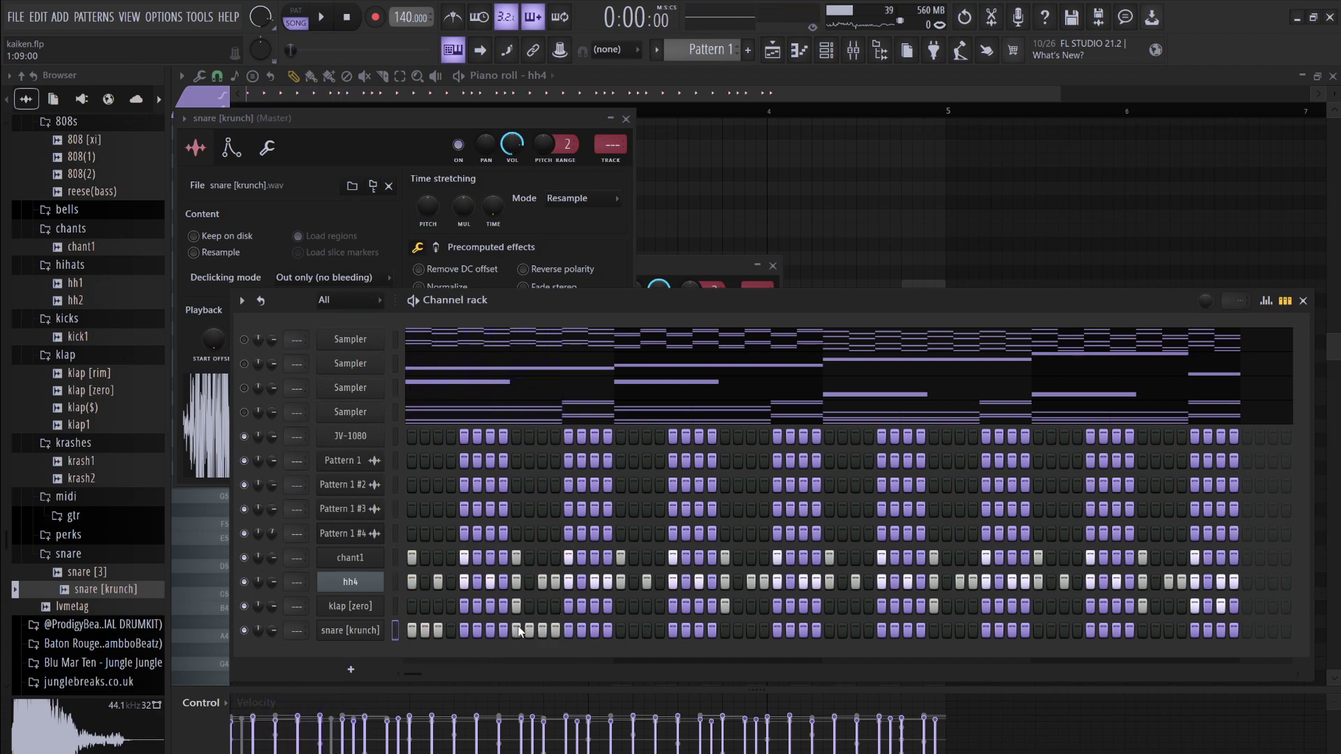
pyautogui.press('space')
pyautogui.click(529, 630)
pyautogui.moveTo(621, 630); pyautogui.dragTo(653, 627)
pyautogui.press('space')
pyautogui.click(658, 626)
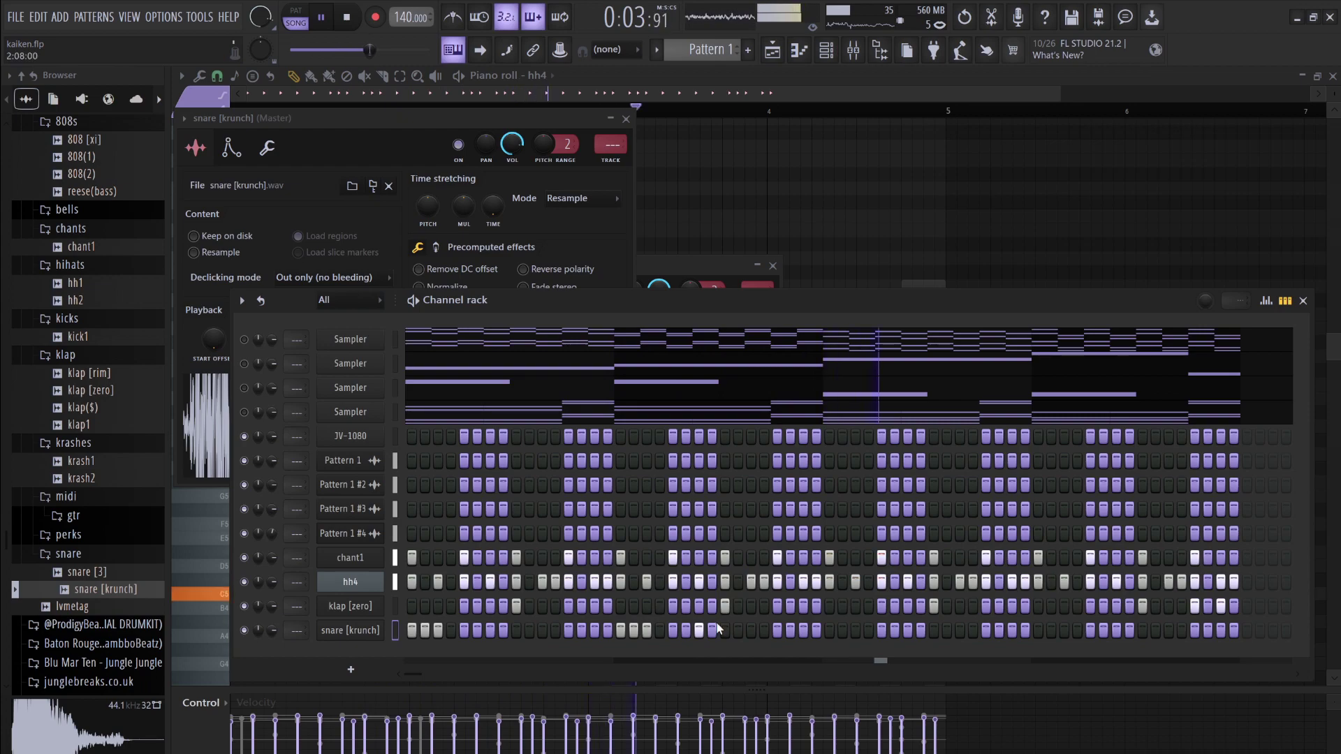
pyautogui.click(749, 629)
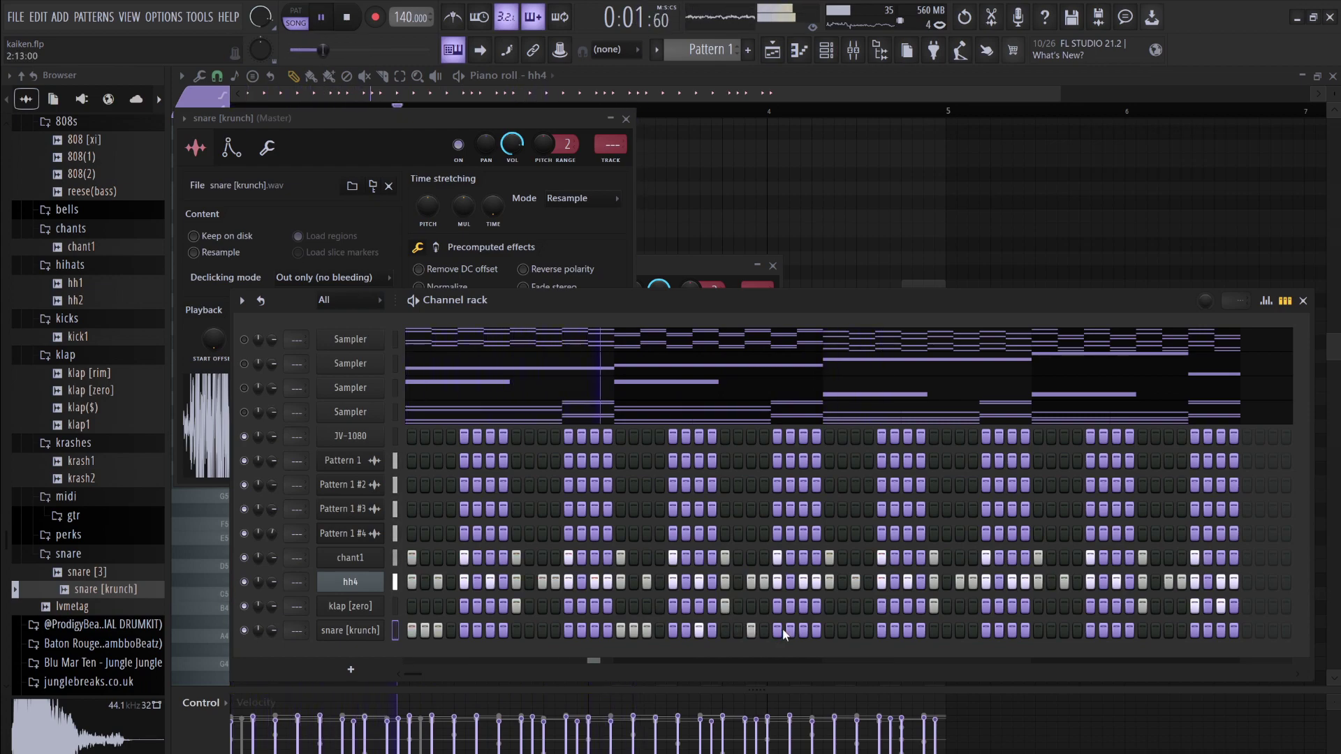
pyautogui.click(802, 630)
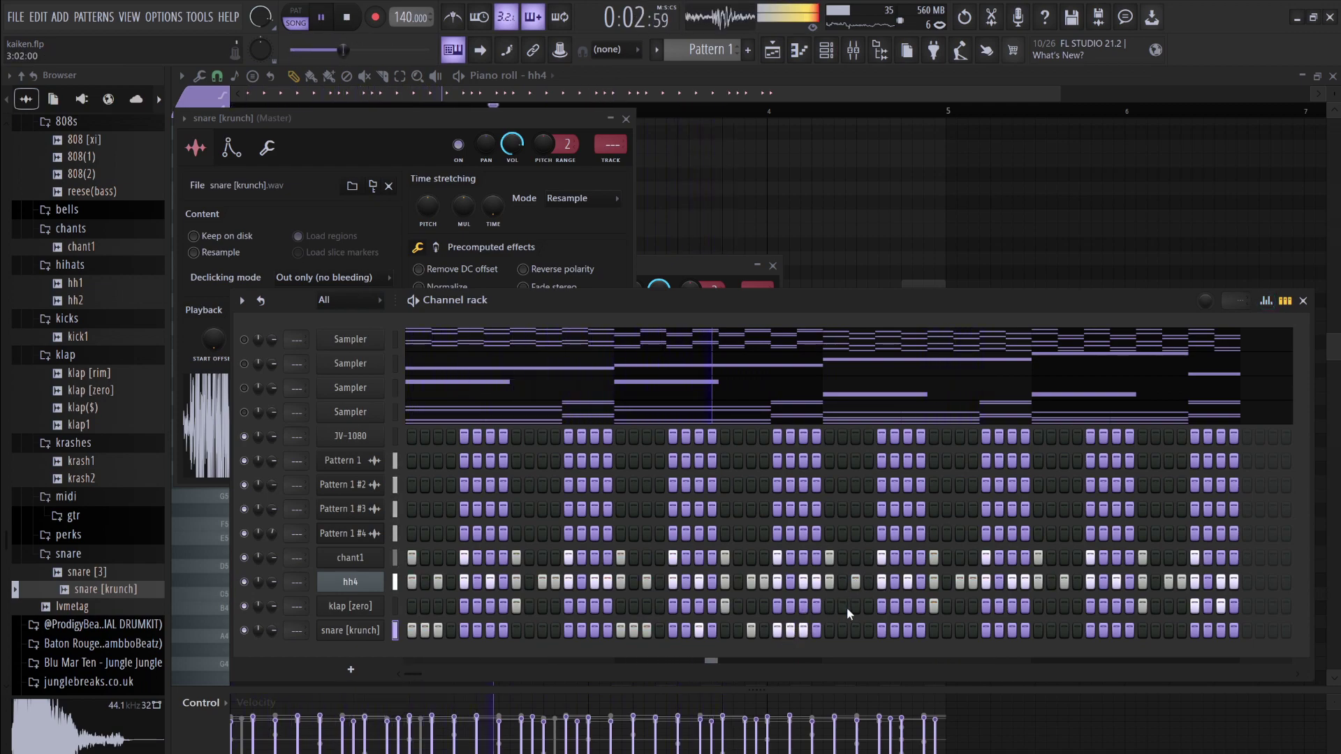
# Lower the velocities of snare [krunch]'s first two bar 2 hits in a rising ramp, and of the middle hit in its closing triplet
pyautogui.click(1265, 301)
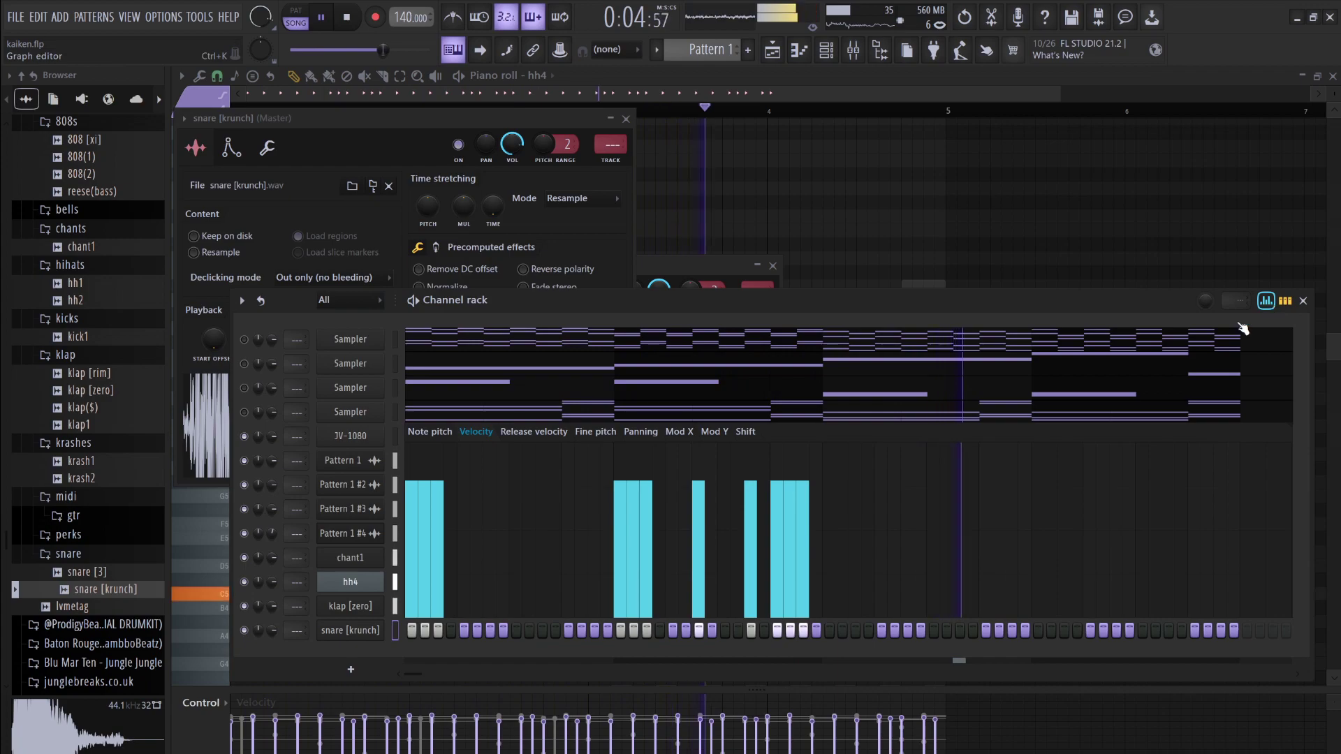
pyautogui.click(789, 513)
pyautogui.click(632, 498)
pyautogui.click(620, 516)
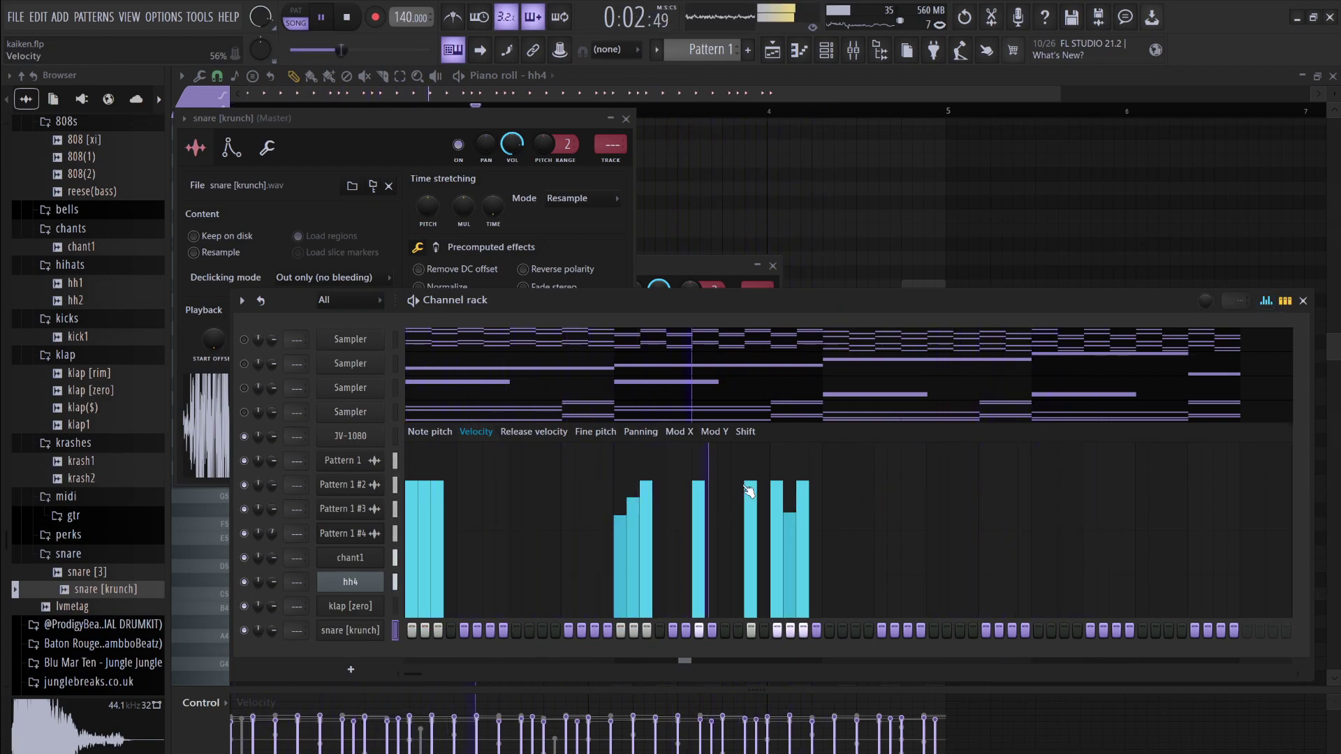
pyautogui.press('space')
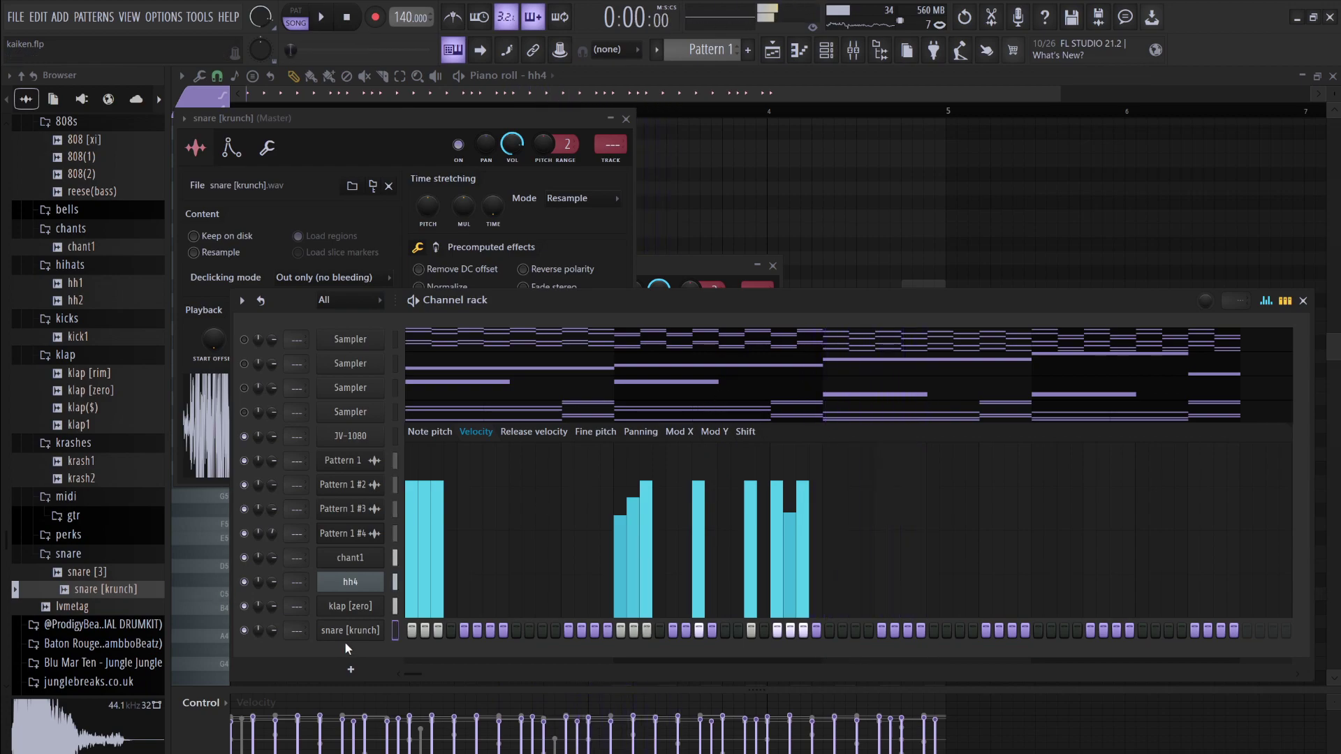
# Repeat snare [krunch]'s two-bar pattern across bars 3 and 4 in the piano roll and return to the channel rack
pyautogui.press('F7')
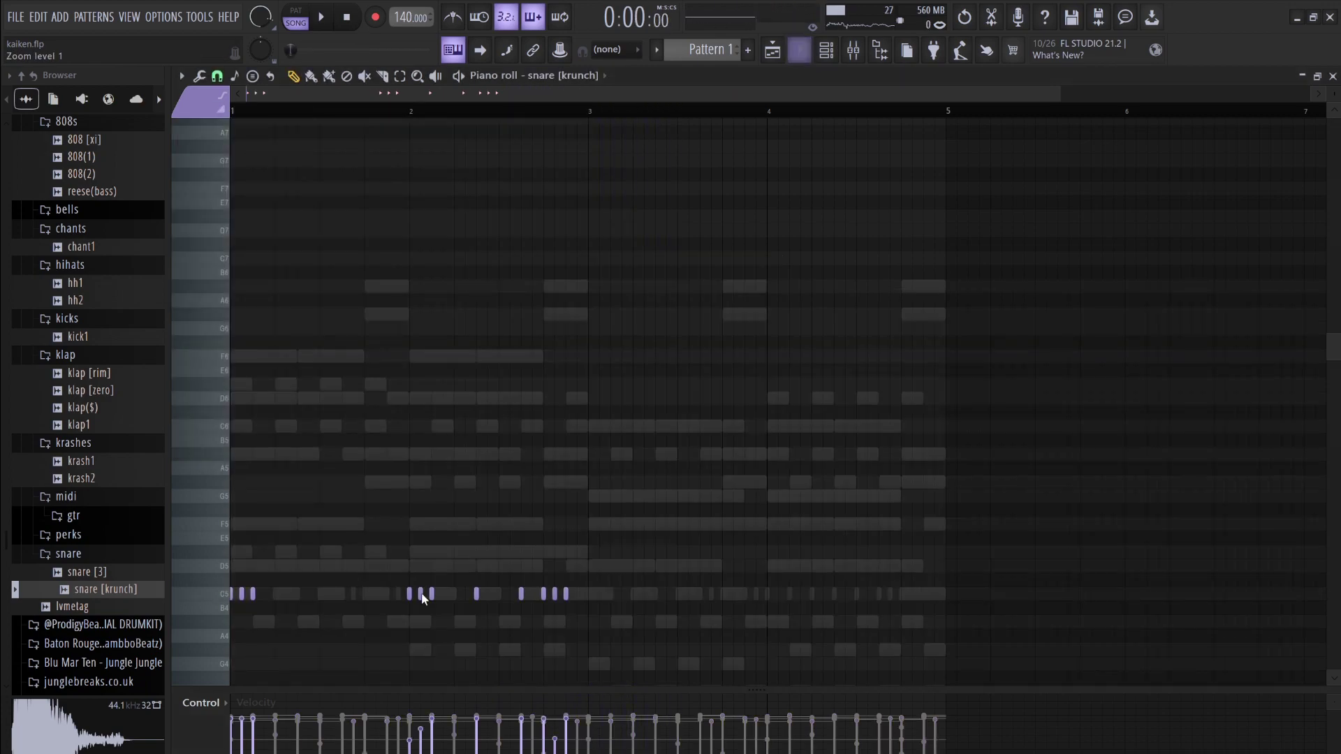
pyautogui.hotkey('ctrl', 'b')
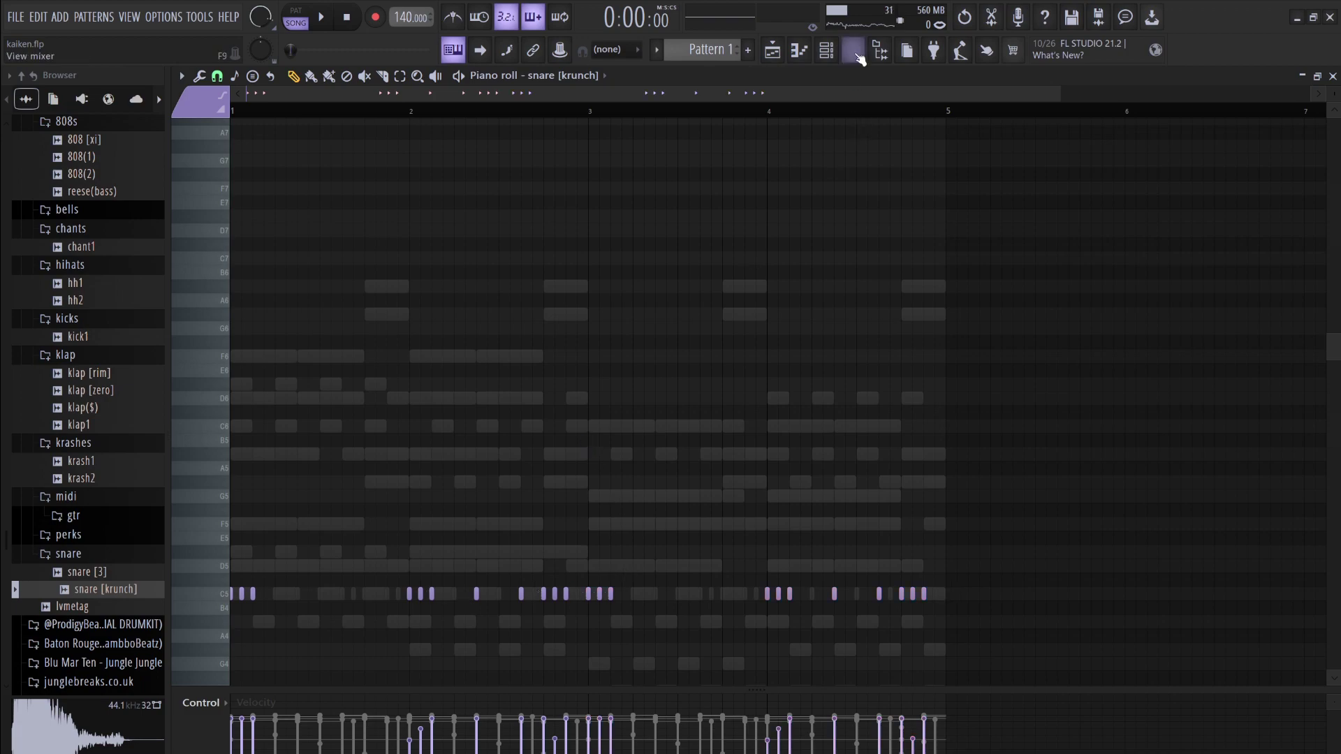
pyautogui.click(826, 50)
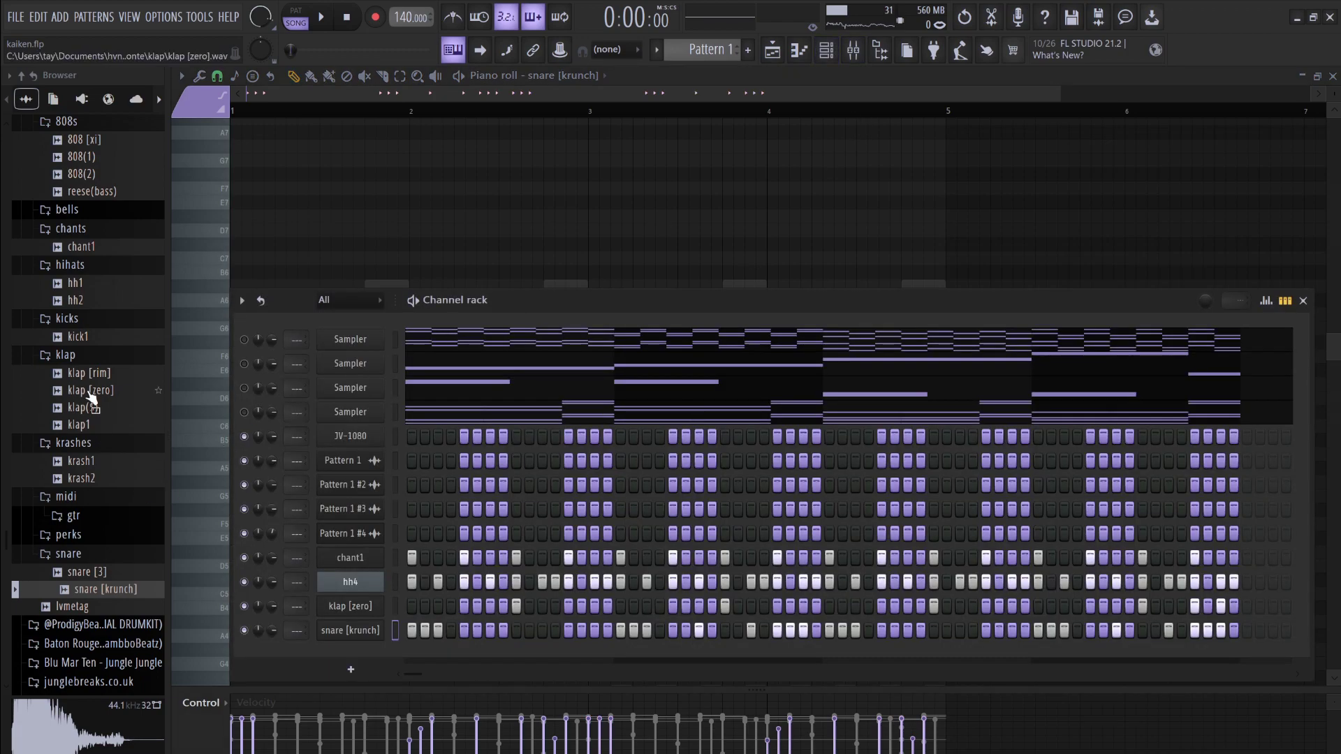
# Add the 808 [xi] sample as a channel below snare [krunch] and enable its volume envelope with 0% release time
pyautogui.moveTo(92, 145); pyautogui.dragTo(338, 492)
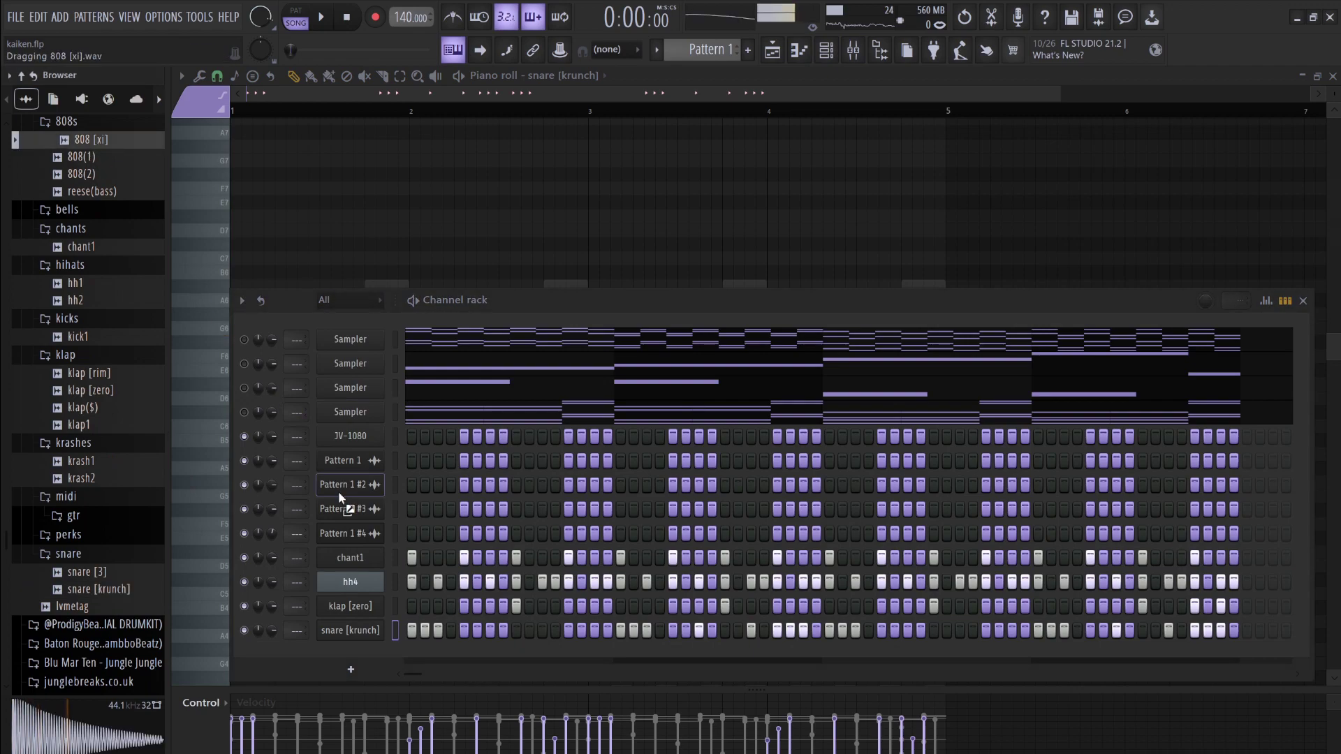
pyautogui.moveTo(374, 657); pyautogui.dragTo(375, 657)
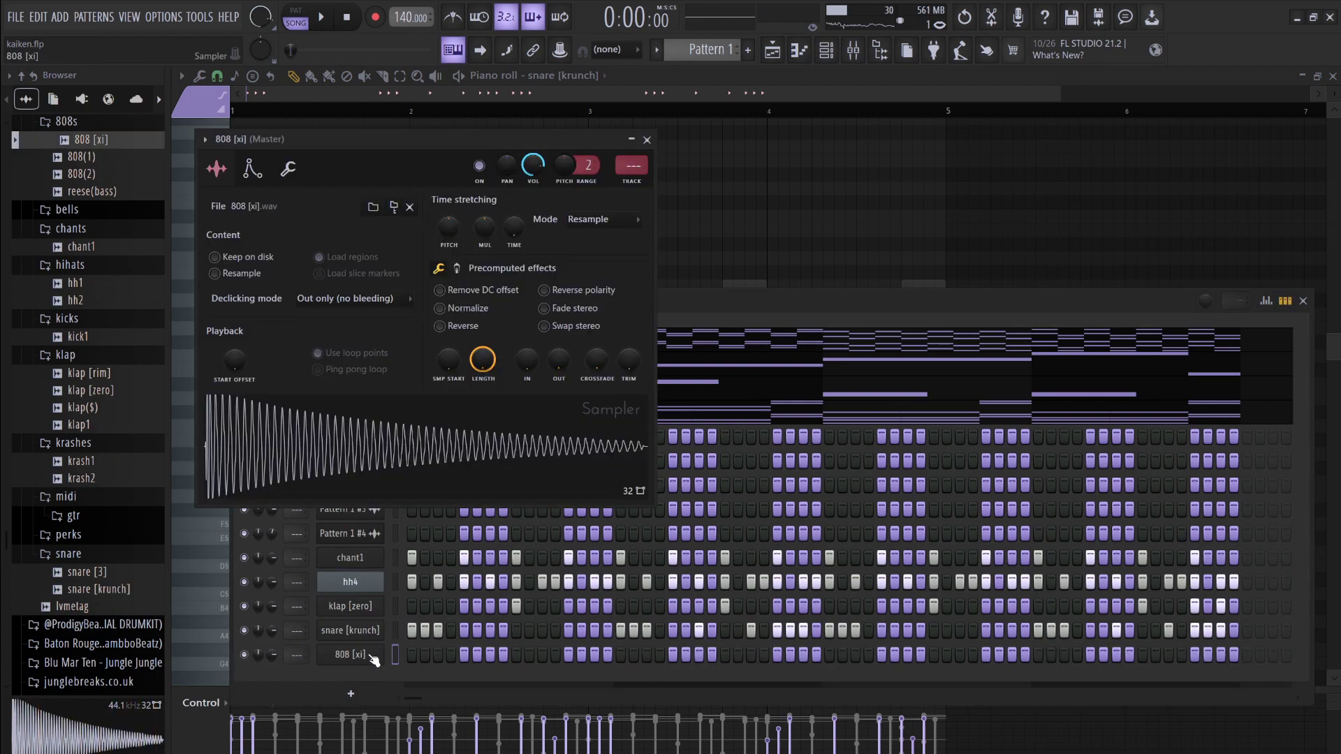
pyautogui.click(252, 168)
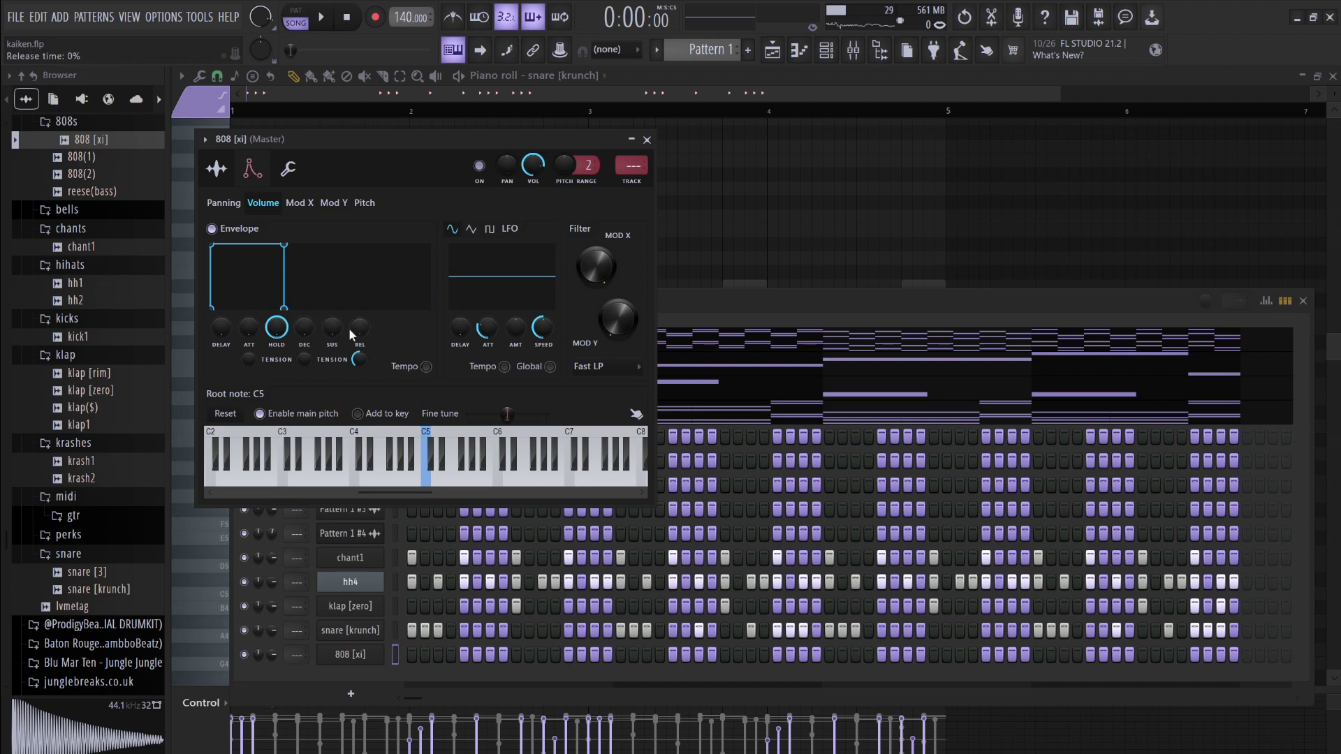
# Load Fruity soft clipper in slot 4 of the Master mixer track and return to the channel rack
pyautogui.click(853, 49)
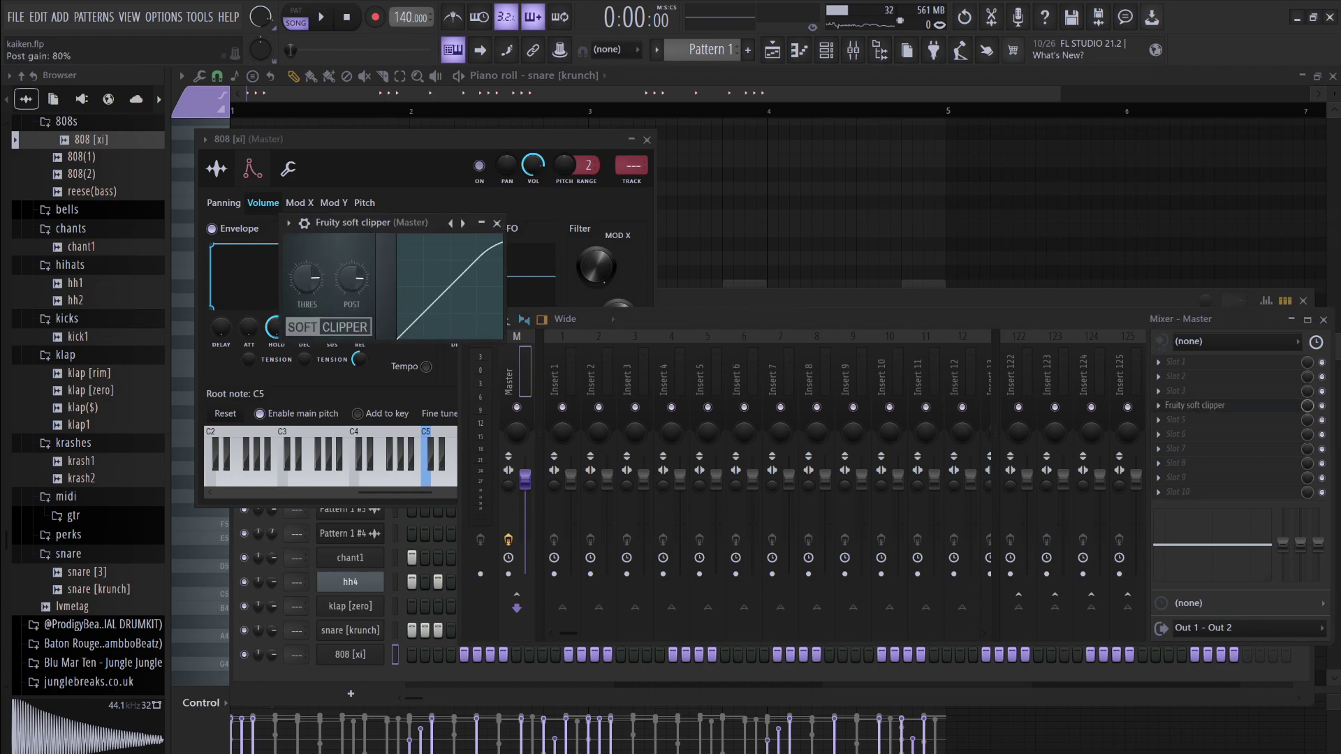
pyautogui.click(743, 307)
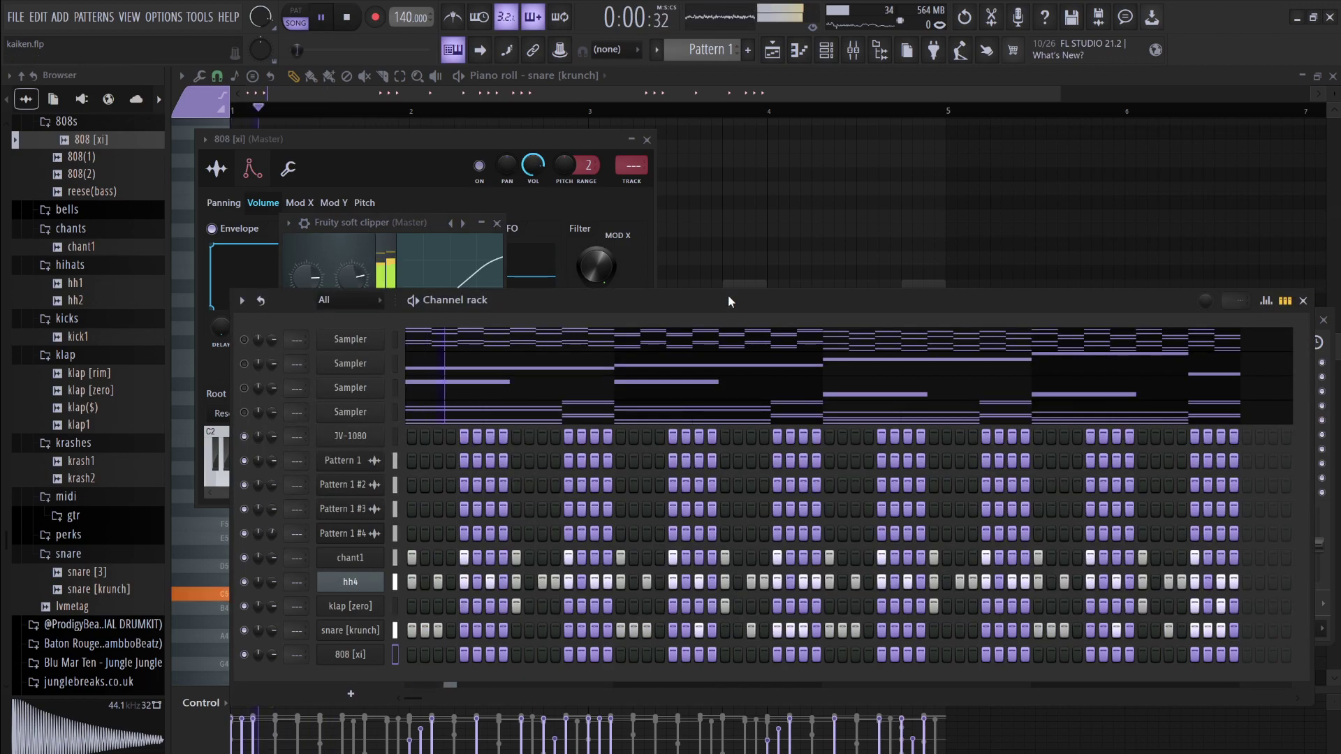
# Place 808 [xi] hits in bar 1 on steps 1, 7 and 11 and in the bar's last beat
pyautogui.click(413, 654)
pyautogui.press('space')
pyautogui.click(539, 655)
pyautogui.click(582, 655)
pyautogui.click(594, 654)
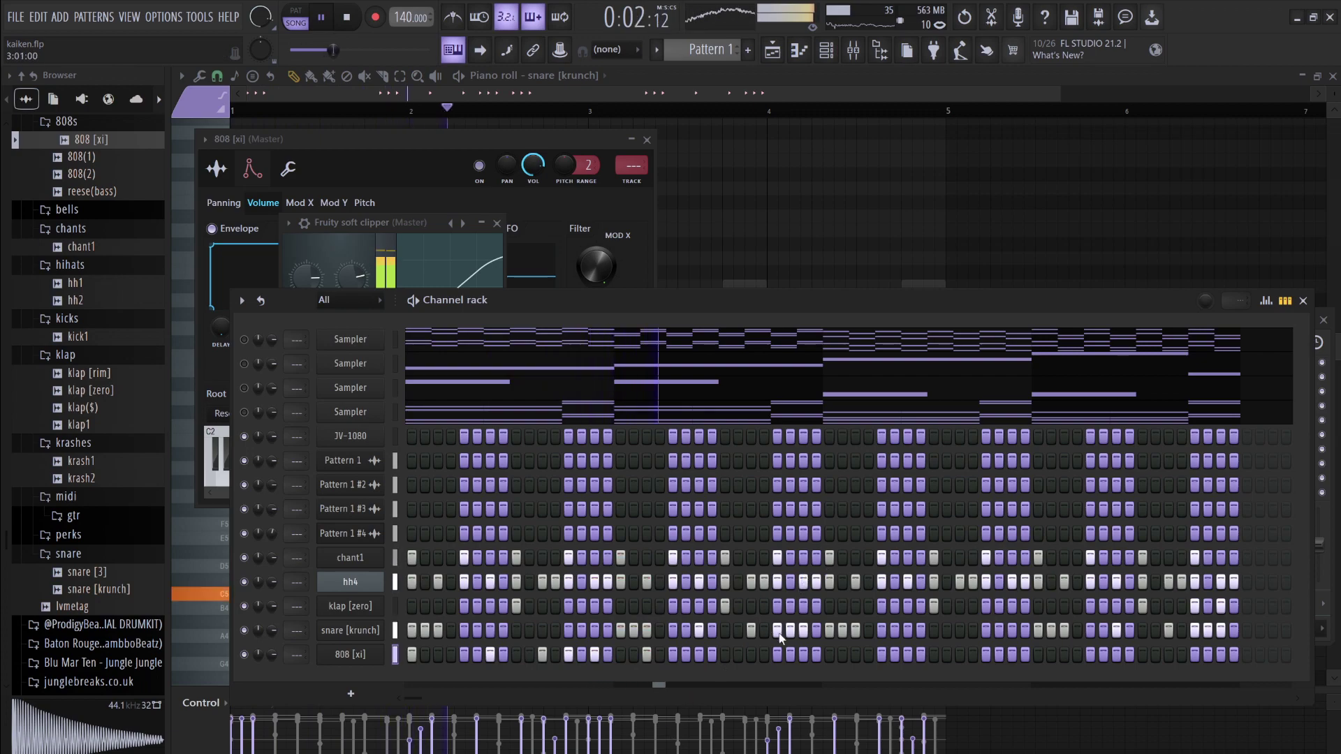
# Place 808 [xi] hits on steps 7, 11, 15 and 16 of bar 2
pyautogui.click(699, 655)
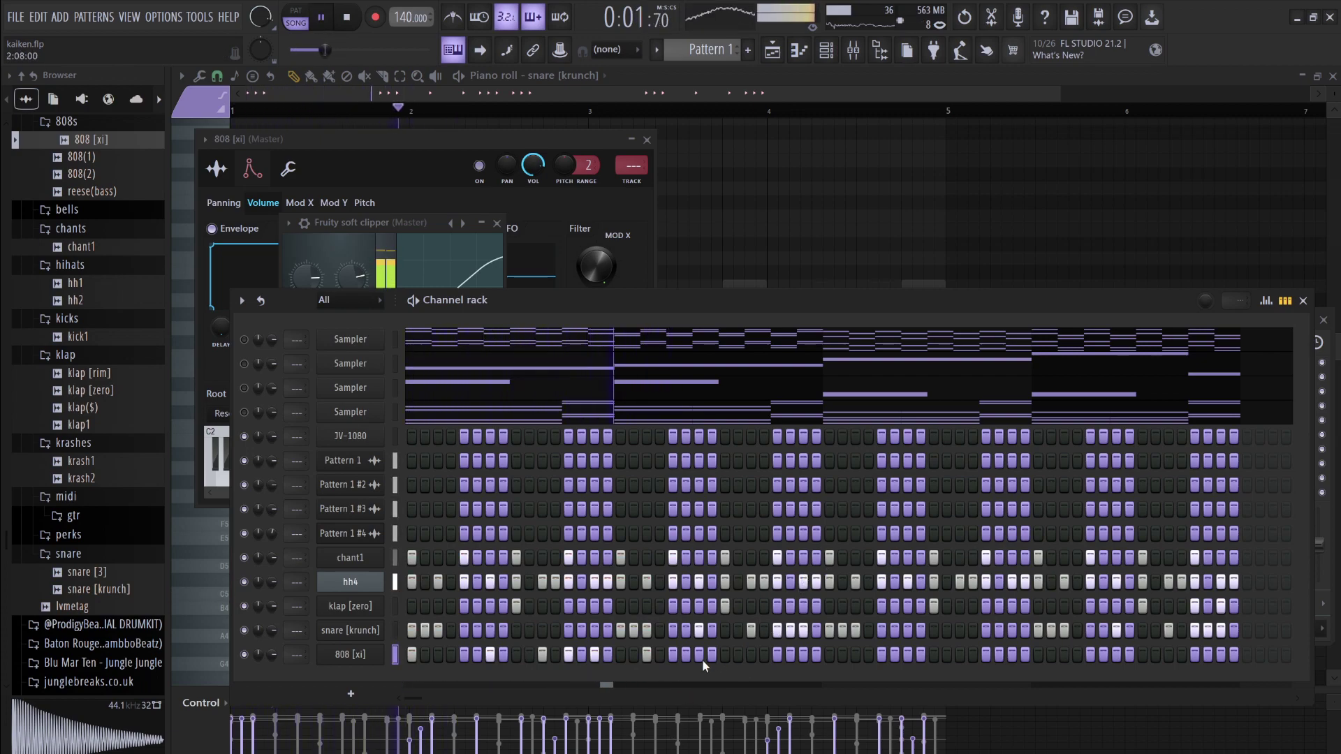
pyautogui.click(751, 654)
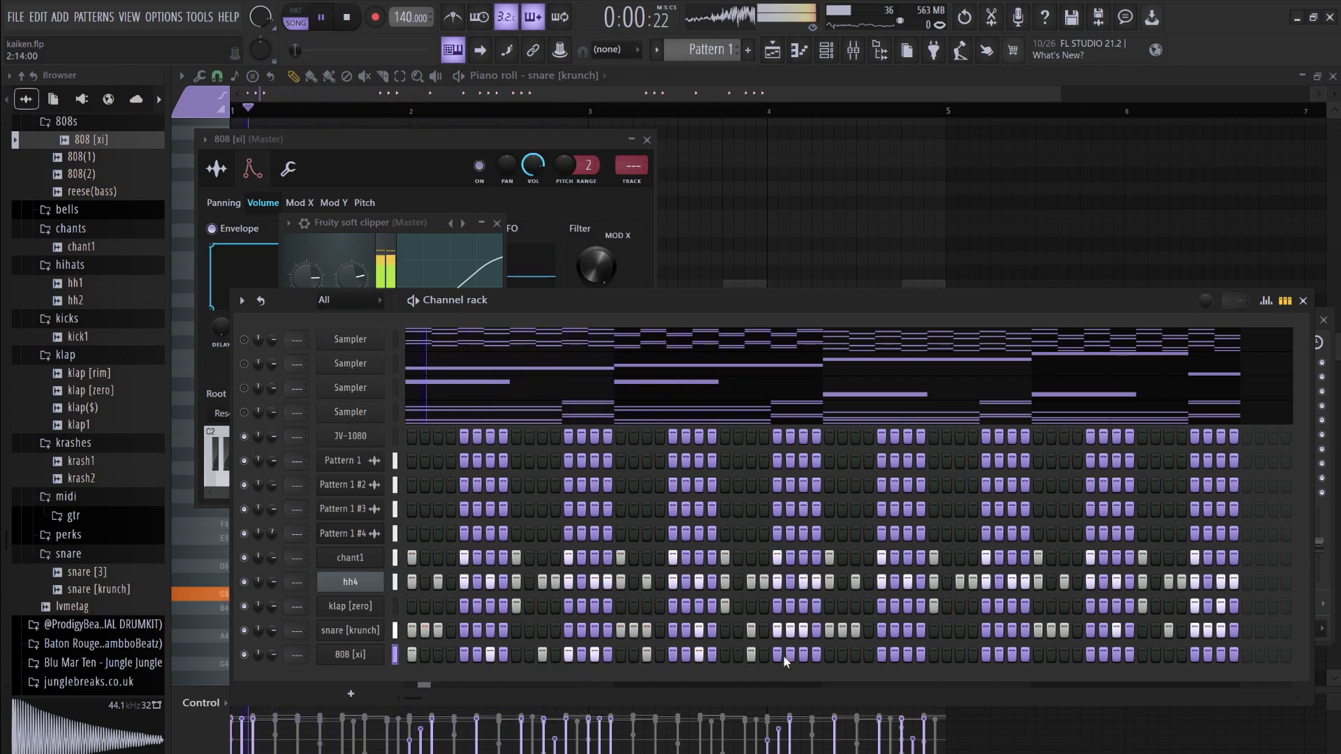
pyautogui.click(803, 654)
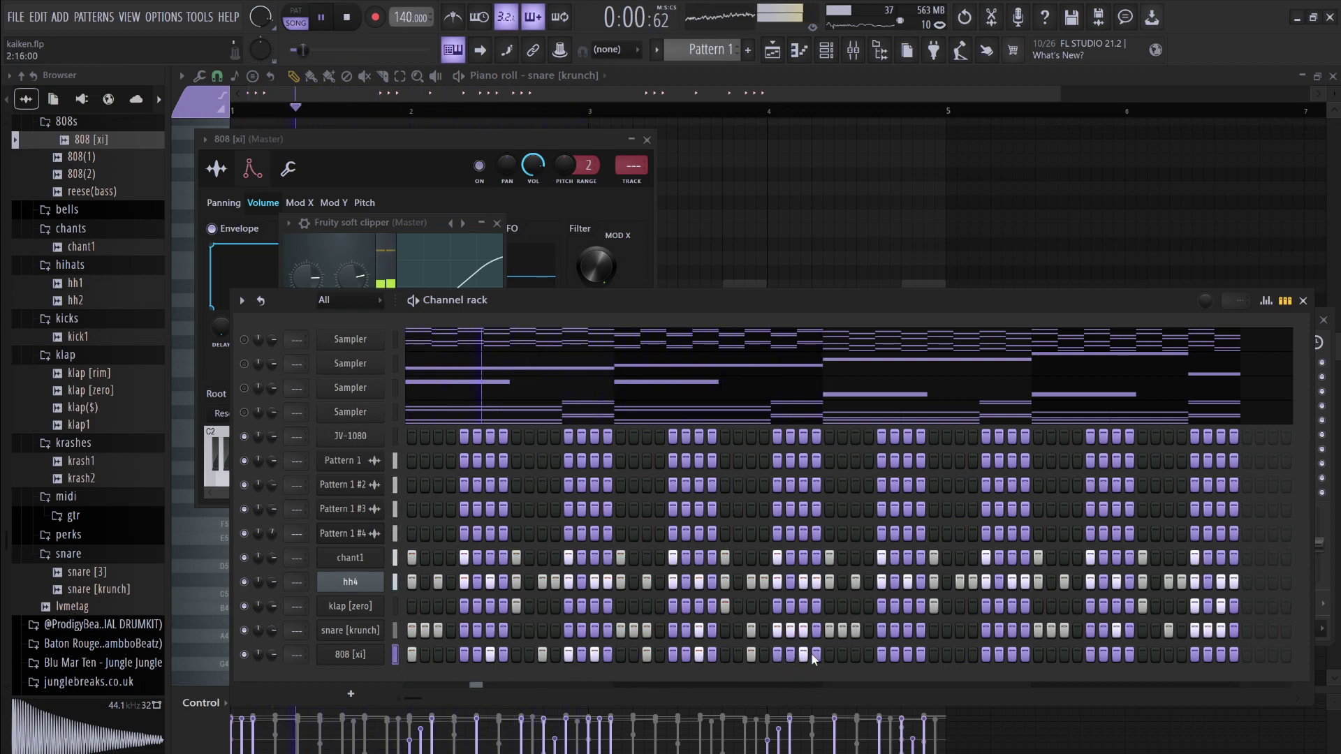
pyautogui.click(816, 654)
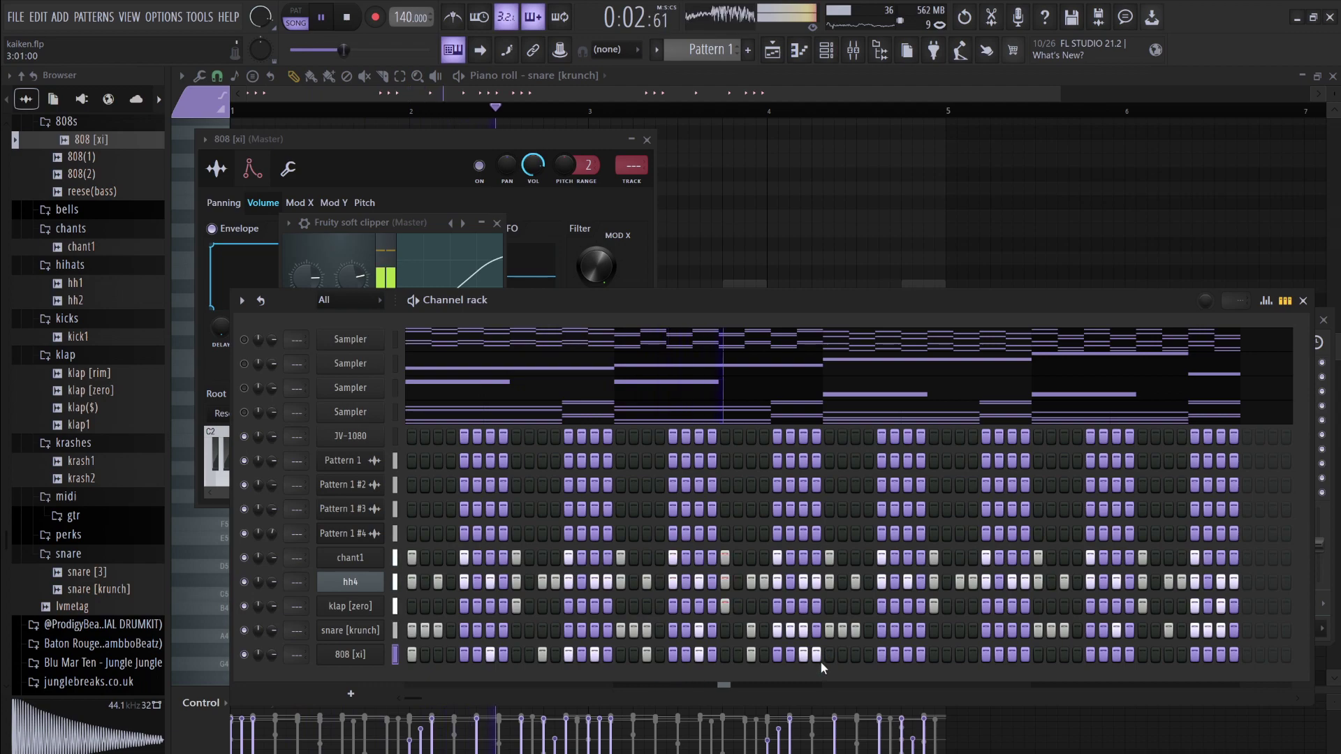
pyautogui.press('space')
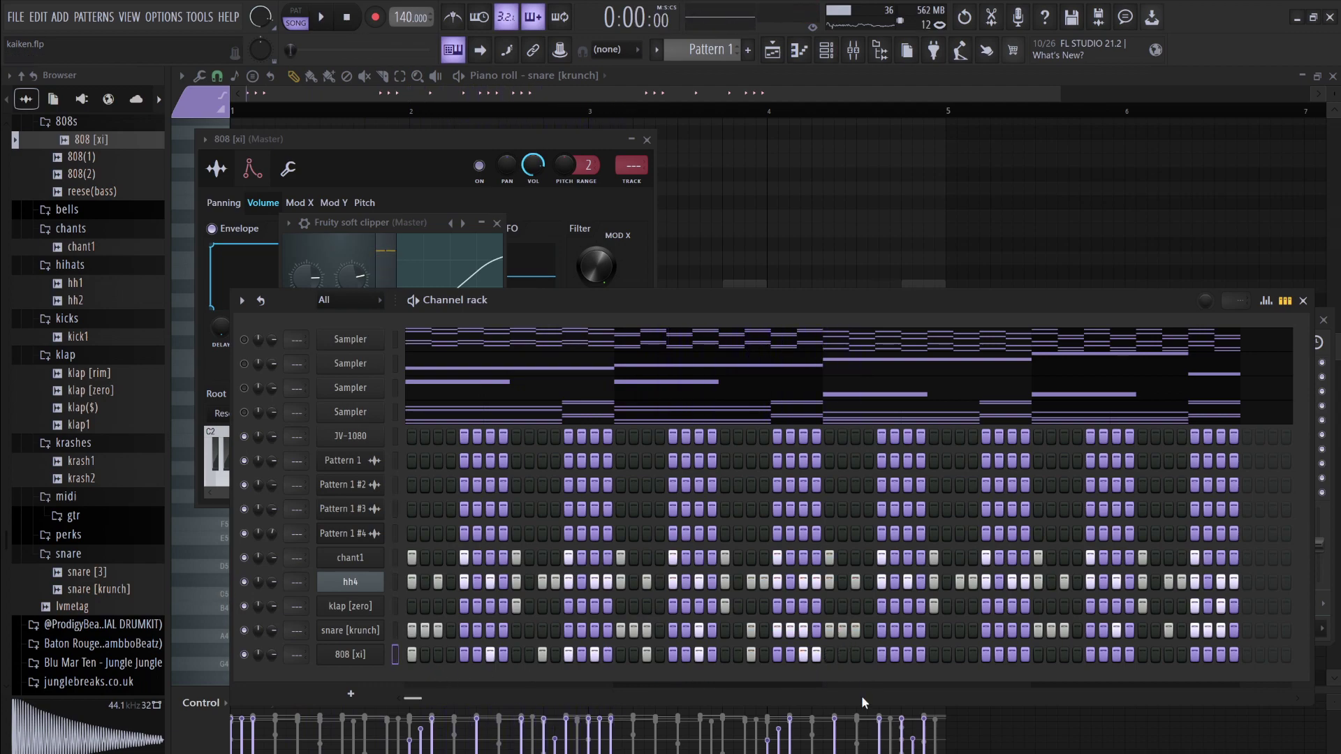
# Set the 808 [xi] channel to cut itself, with both Cut and By on group 3
pyautogui.click(383, 653)
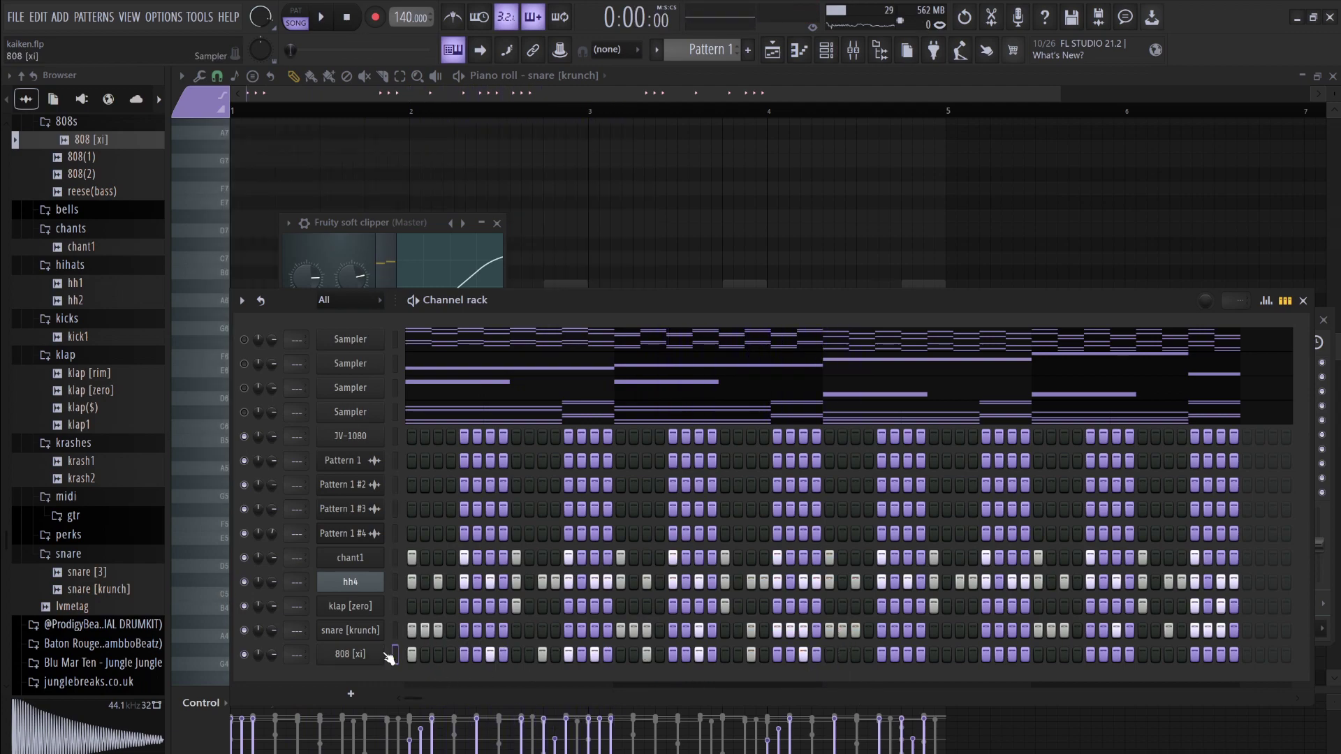
pyautogui.click(383, 654)
pyautogui.click(288, 170)
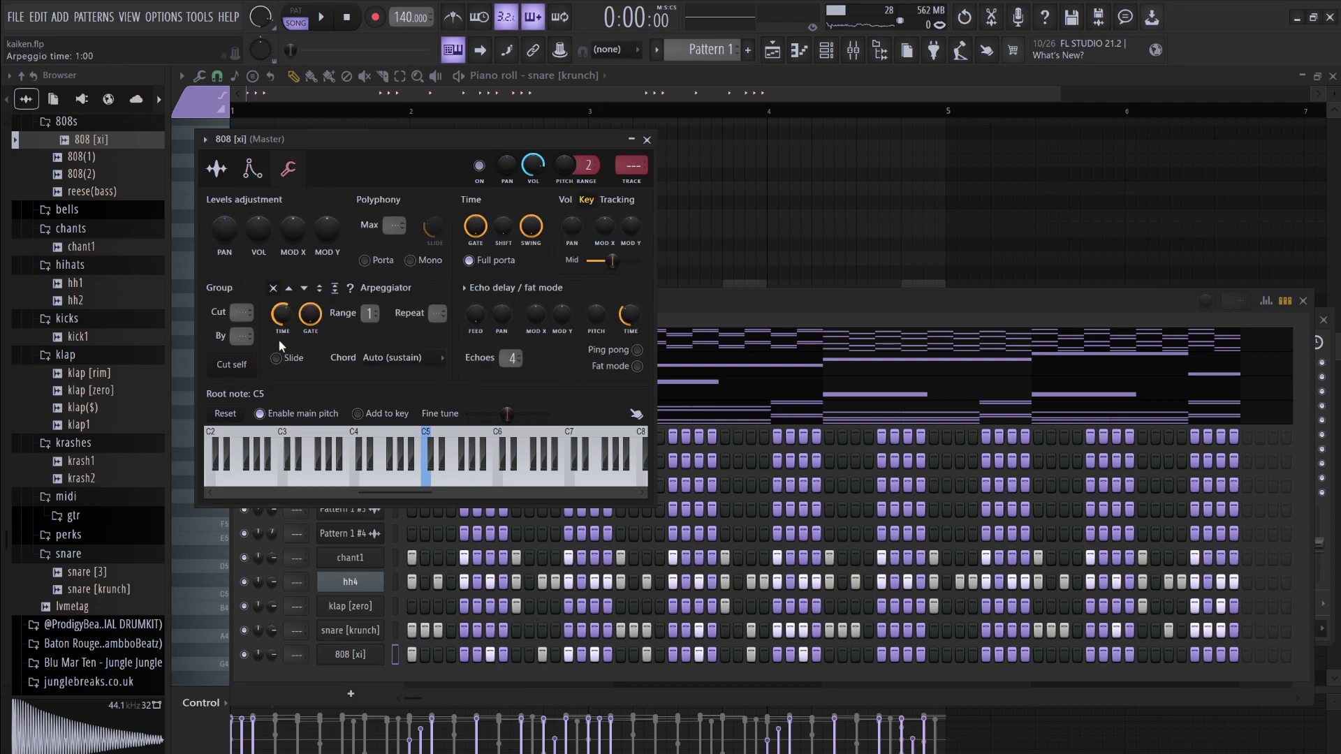
# Examine the first Sampler channel's melody notes in the piano roll and return to the channel rack
pyautogui.click(731, 340)
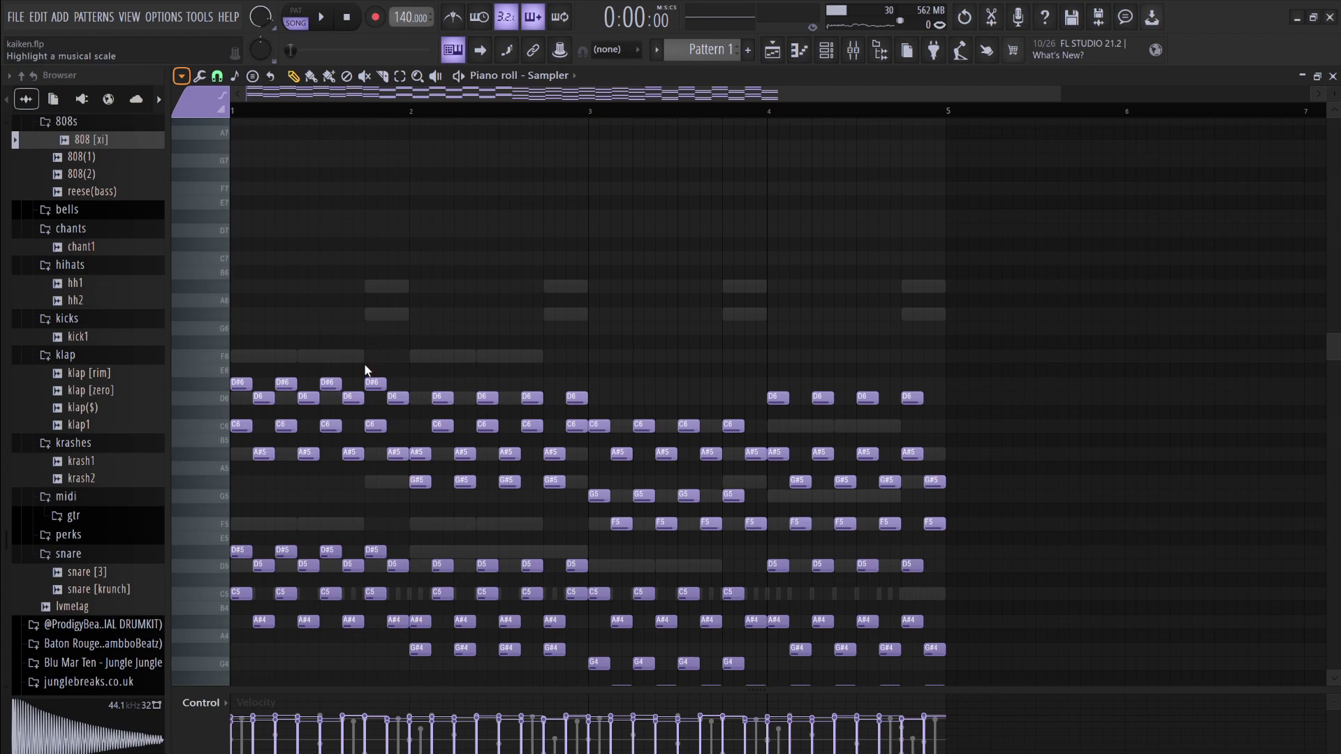
pyautogui.click(830, 50)
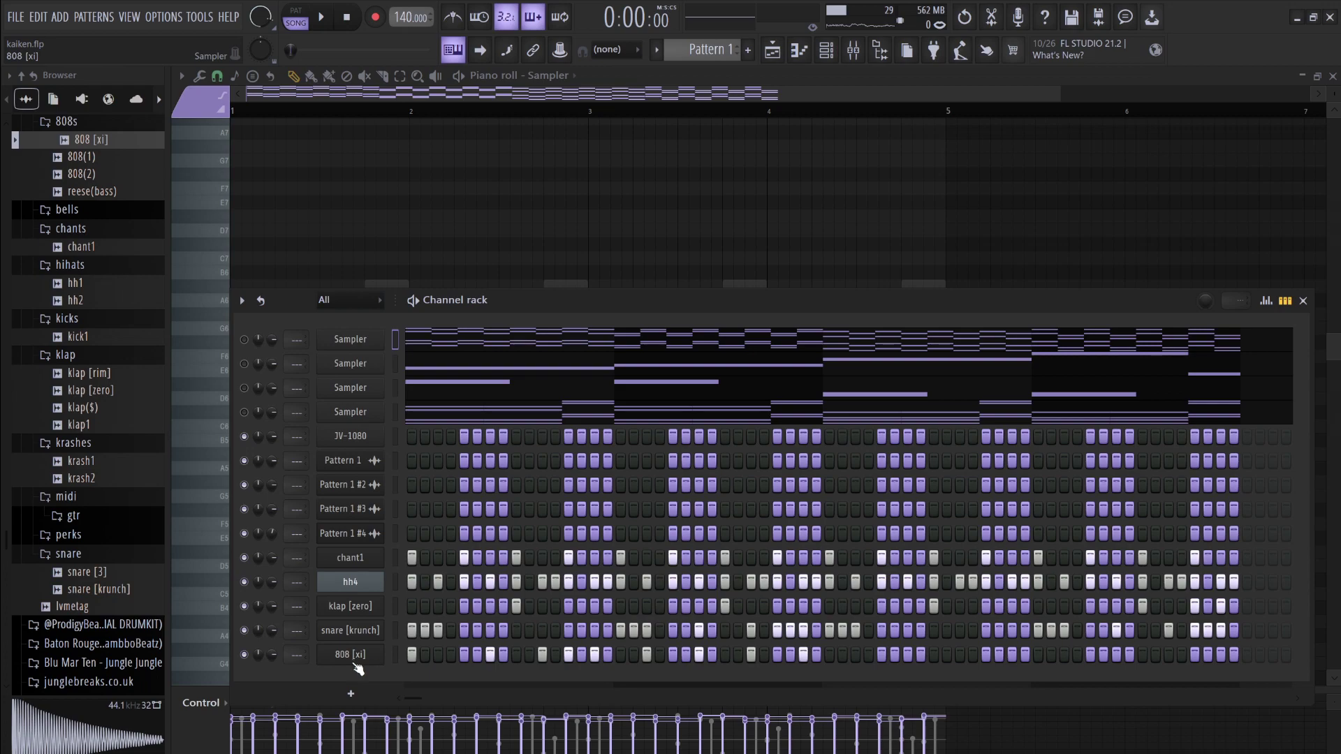
# Extend the 808 [xi] notes in bars 1–2 to legato length and duplicate them into bars 3–4
pyautogui.press('F6')
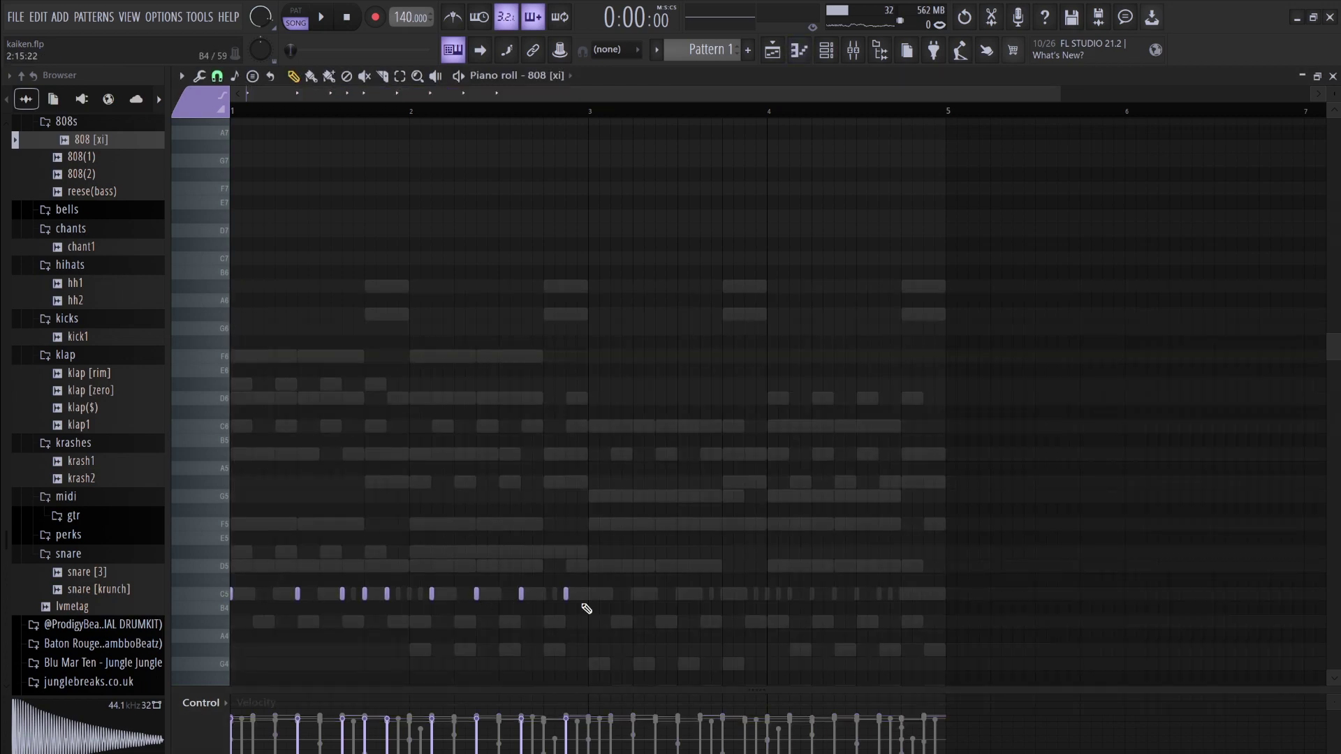
pyautogui.hotkey('ctrl', 'l')
pyautogui.moveTo(633, 610); pyautogui.dragTo(290, 509)
pyautogui.press('space')
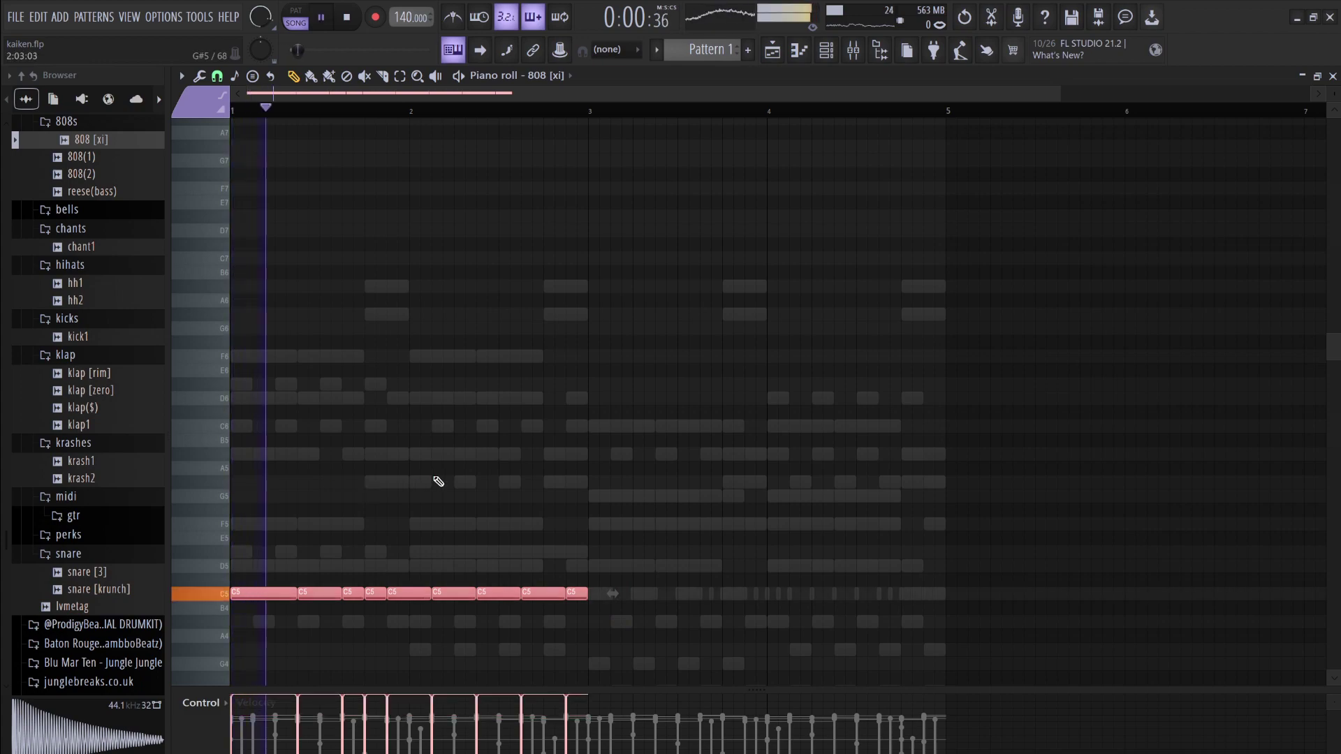
pyautogui.hotkey('ctrl', 'b')
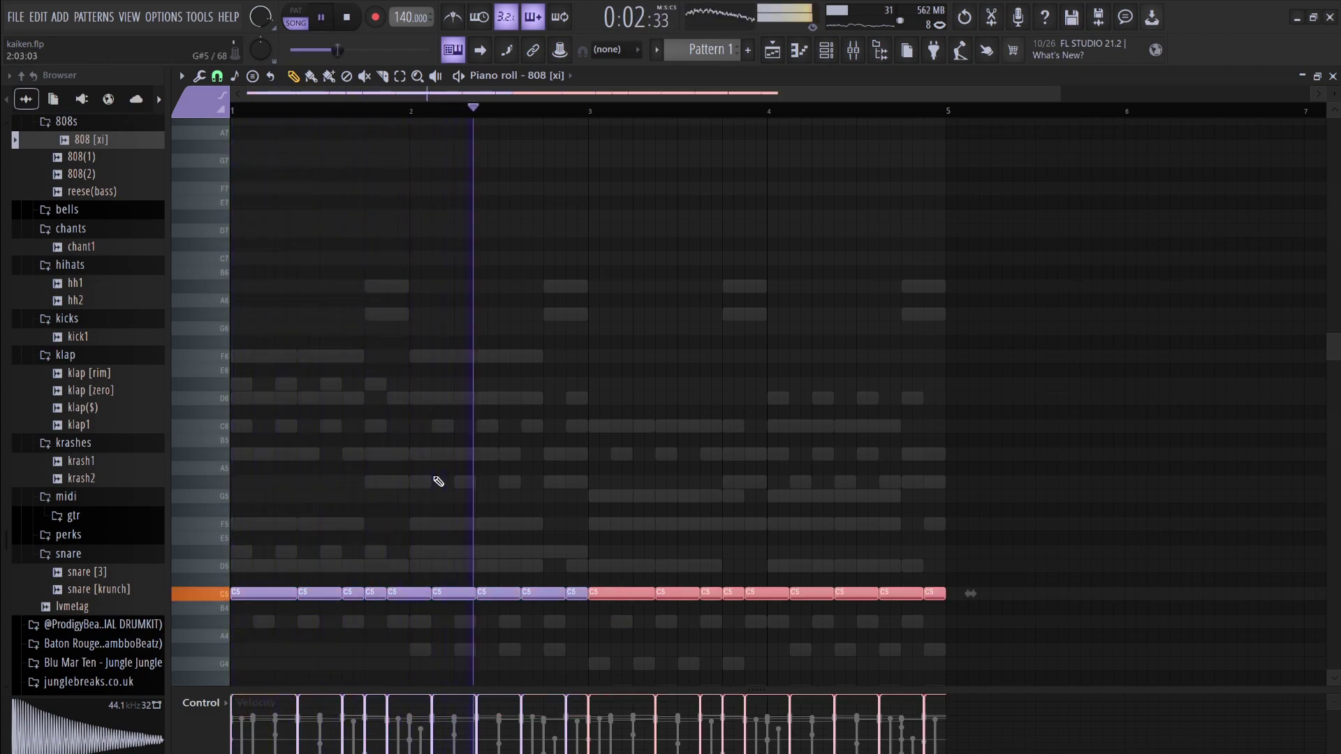
pyautogui.press('space')
pyautogui.press('space')
# Transpose the 808 [xi] notes in bars 3–4 up two semitones to D5
pyautogui.moveTo(967, 622); pyautogui.dragTo(632, 565)
pyautogui.press('Up')
pyautogui.press('Up')
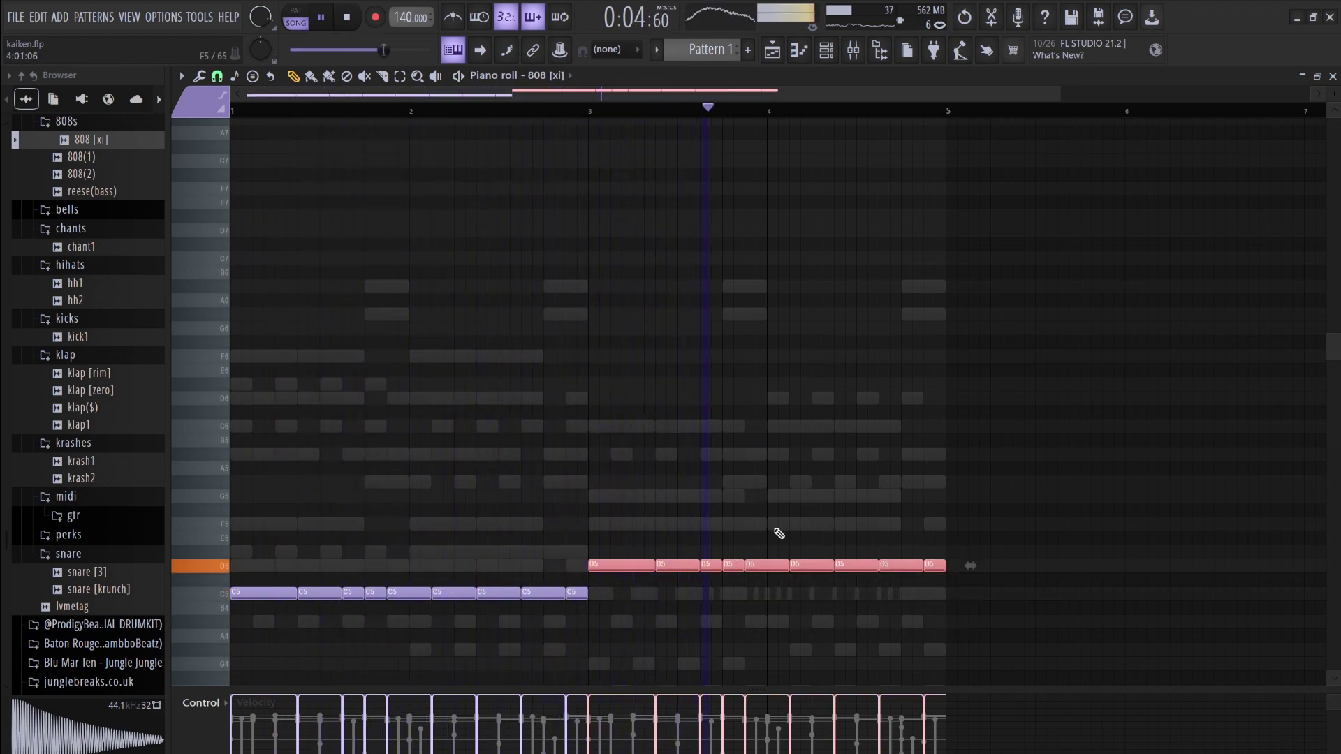
pyautogui.hotkey('ctrl', 'd')
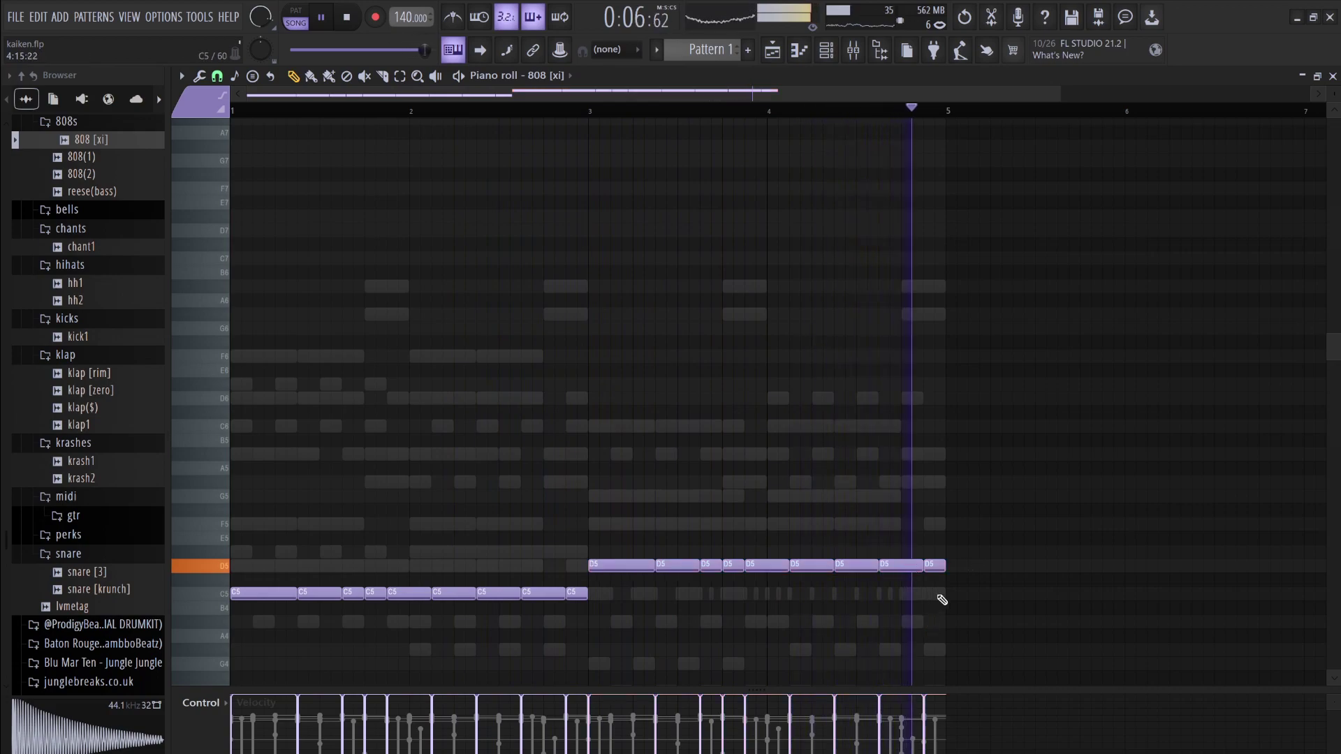
# Raise the second-to-last 808 [xi] note in bar 4 to G5 and the fourth note of bar 3 to F5
pyautogui.click(827, 49)
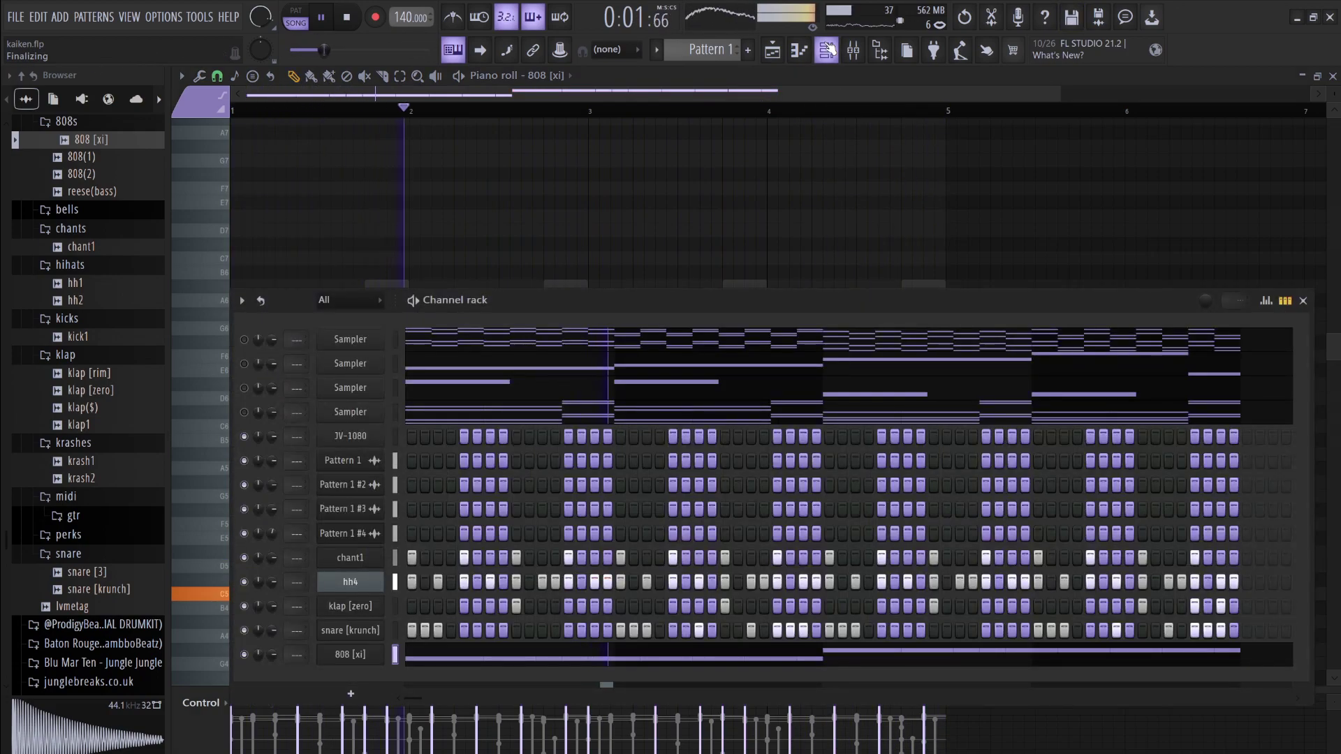
pyautogui.press('F6')
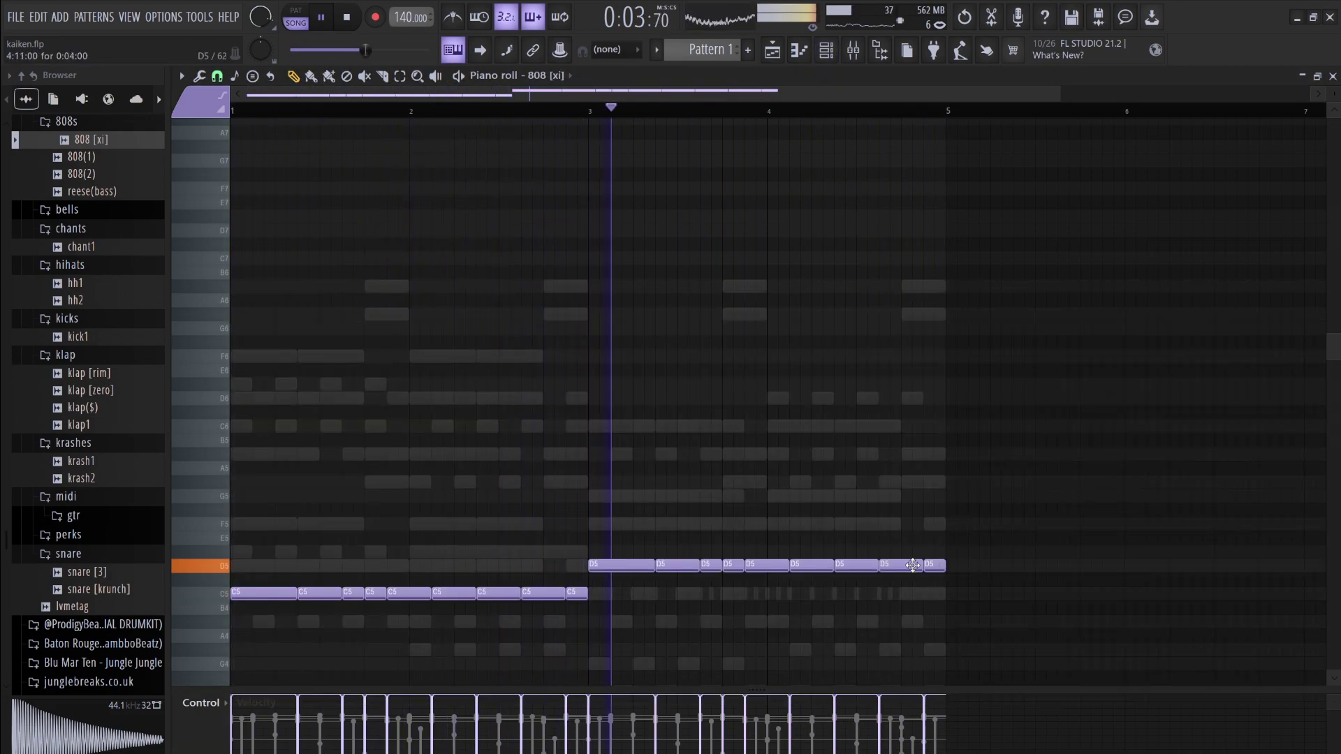
pyautogui.moveTo(912, 565); pyautogui.dragTo(912, 494)
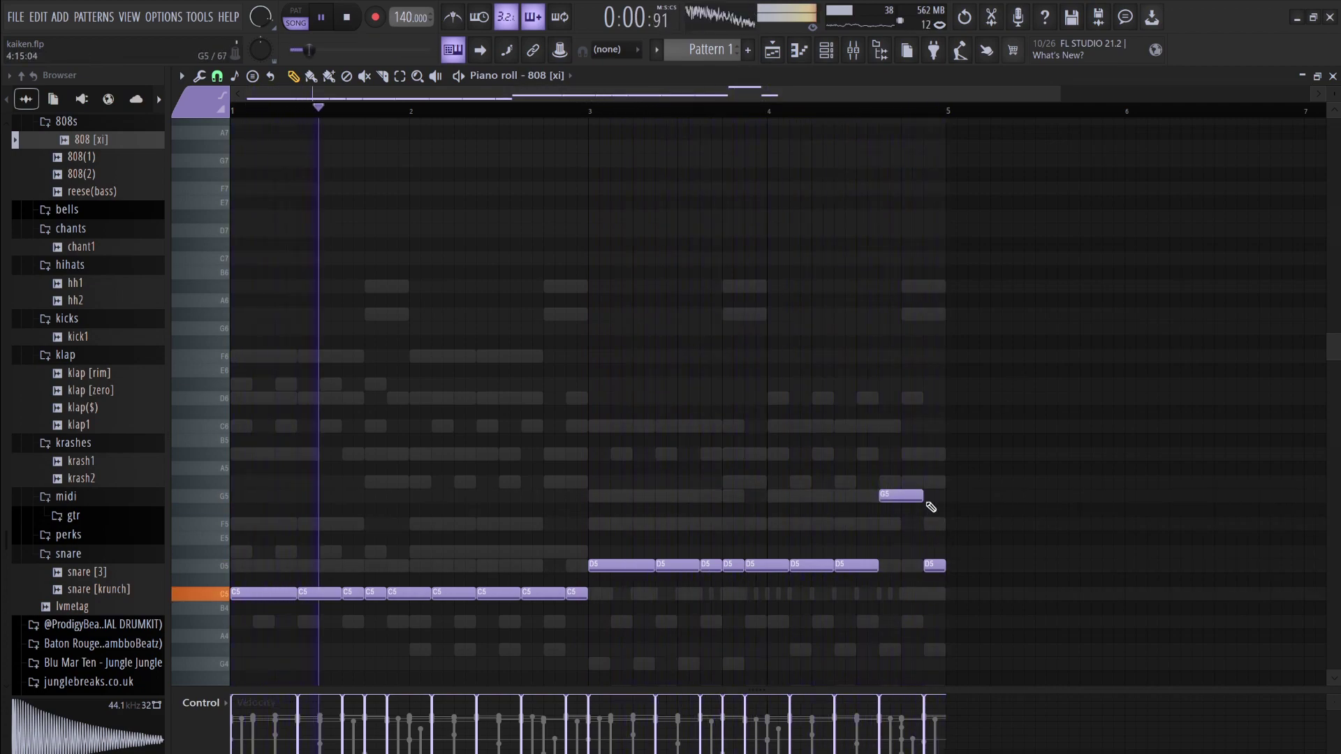
pyautogui.moveTo(731, 539); pyautogui.dragTo(731, 524)
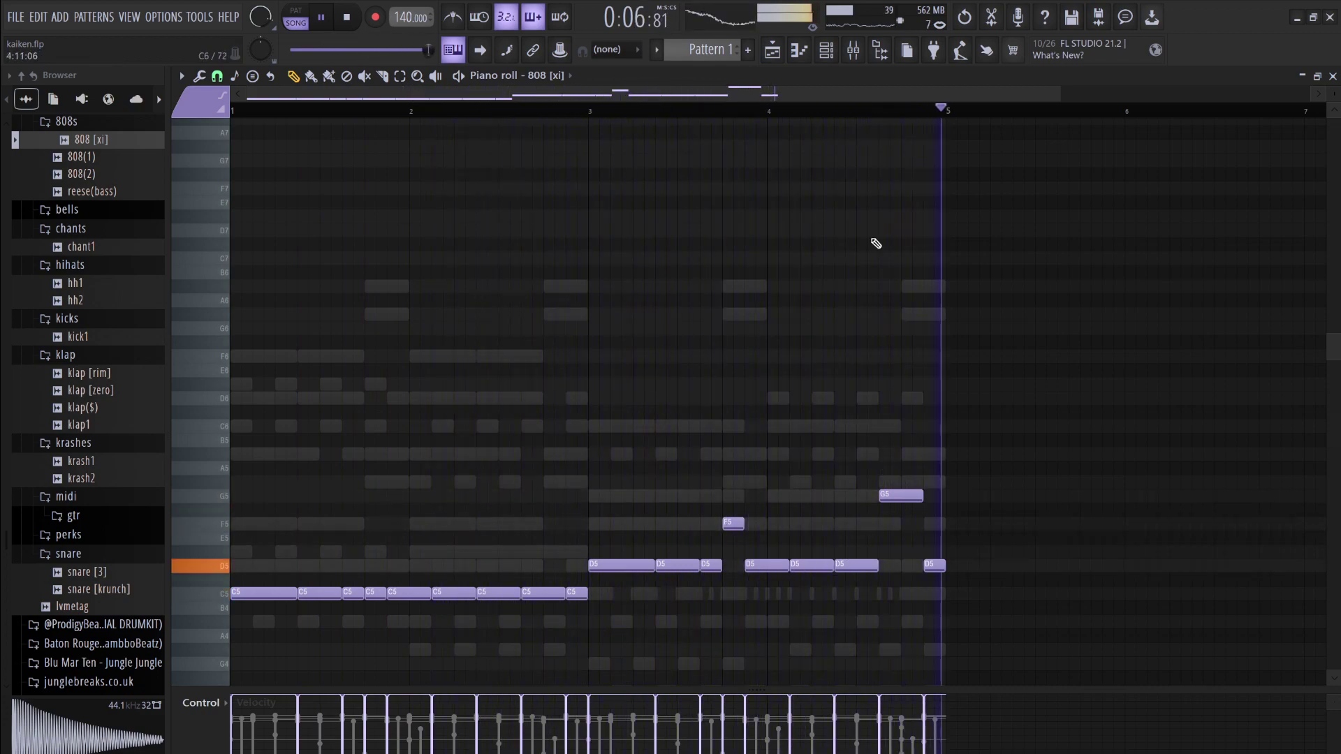
pyautogui.press('F6')
pyautogui.press('space')
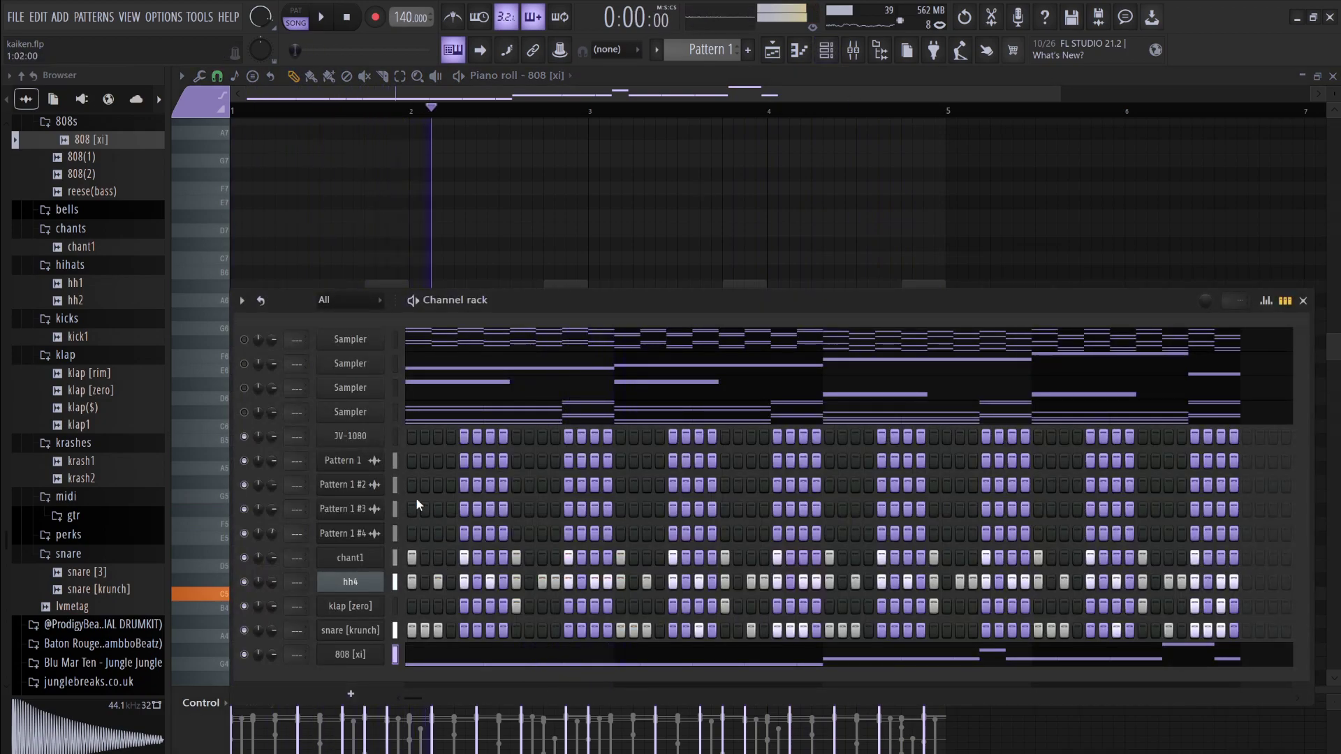
# Delete the JV-1080 channel
pyautogui.click(356, 433)
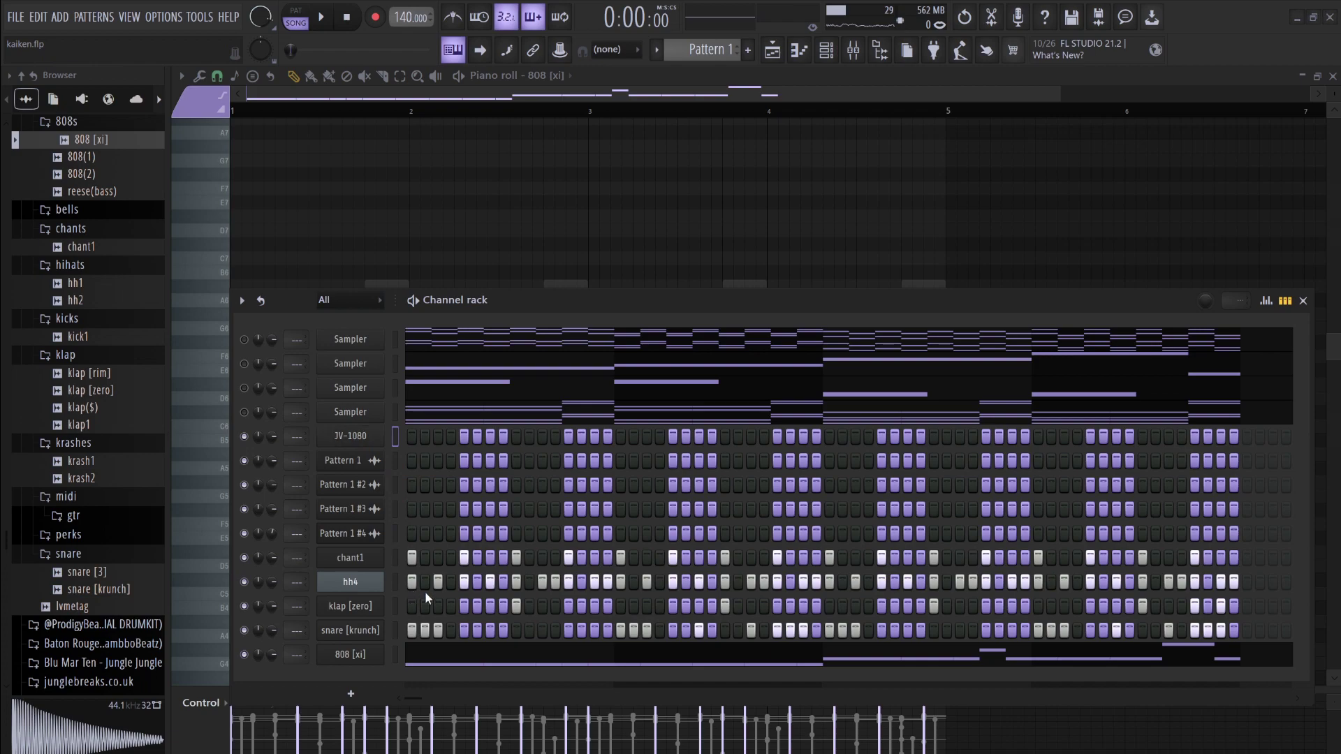
pyautogui.hotkey('alt', 'Delete')
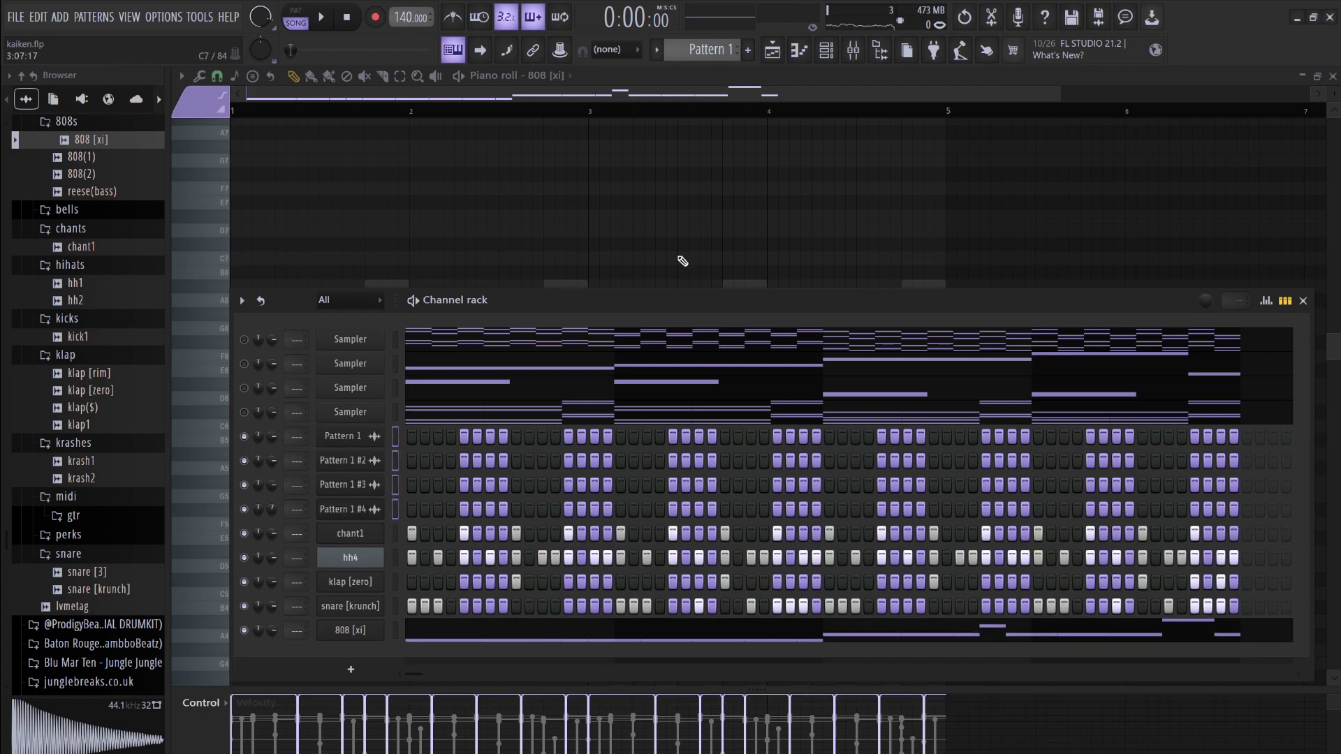
# Assign the four Pattern 1 audio channels to mixer tracks 1–4 and route those tracks to Insert 5
pyautogui.click(852, 49)
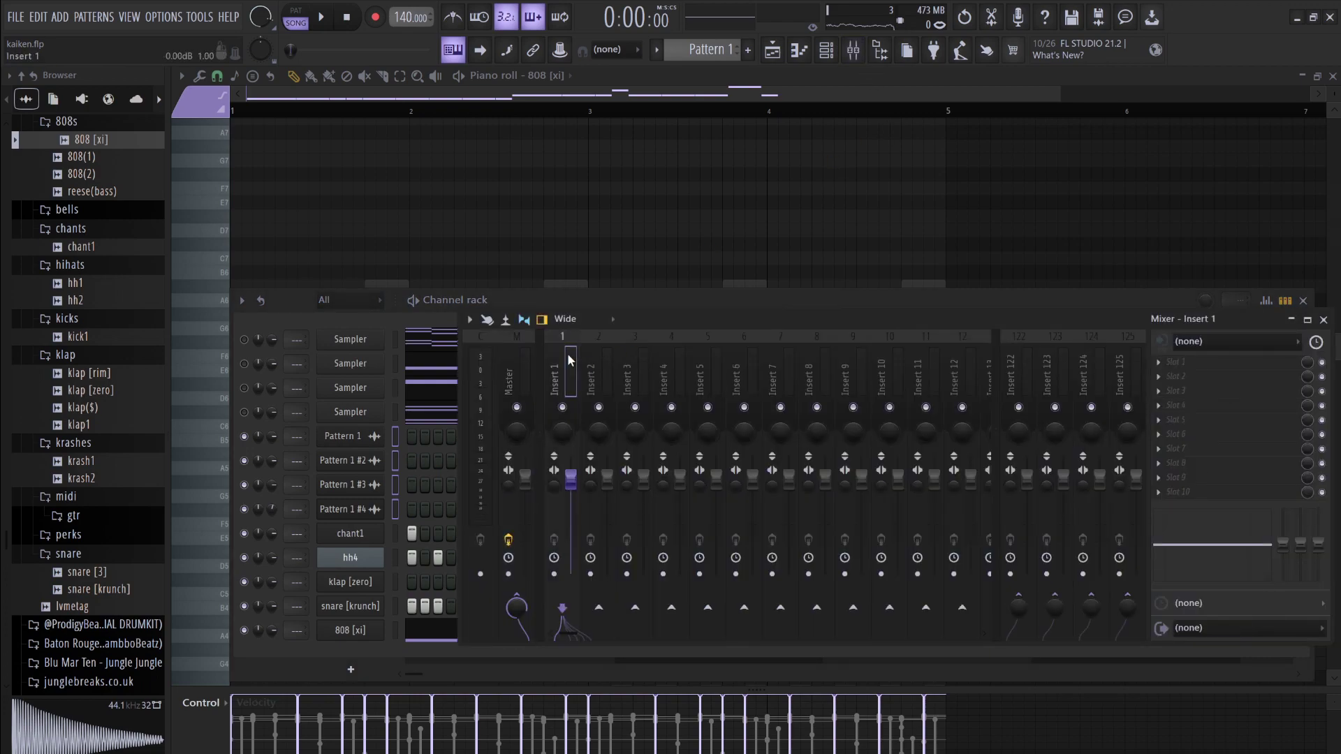
pyautogui.hotkey('ctrl', 'l')
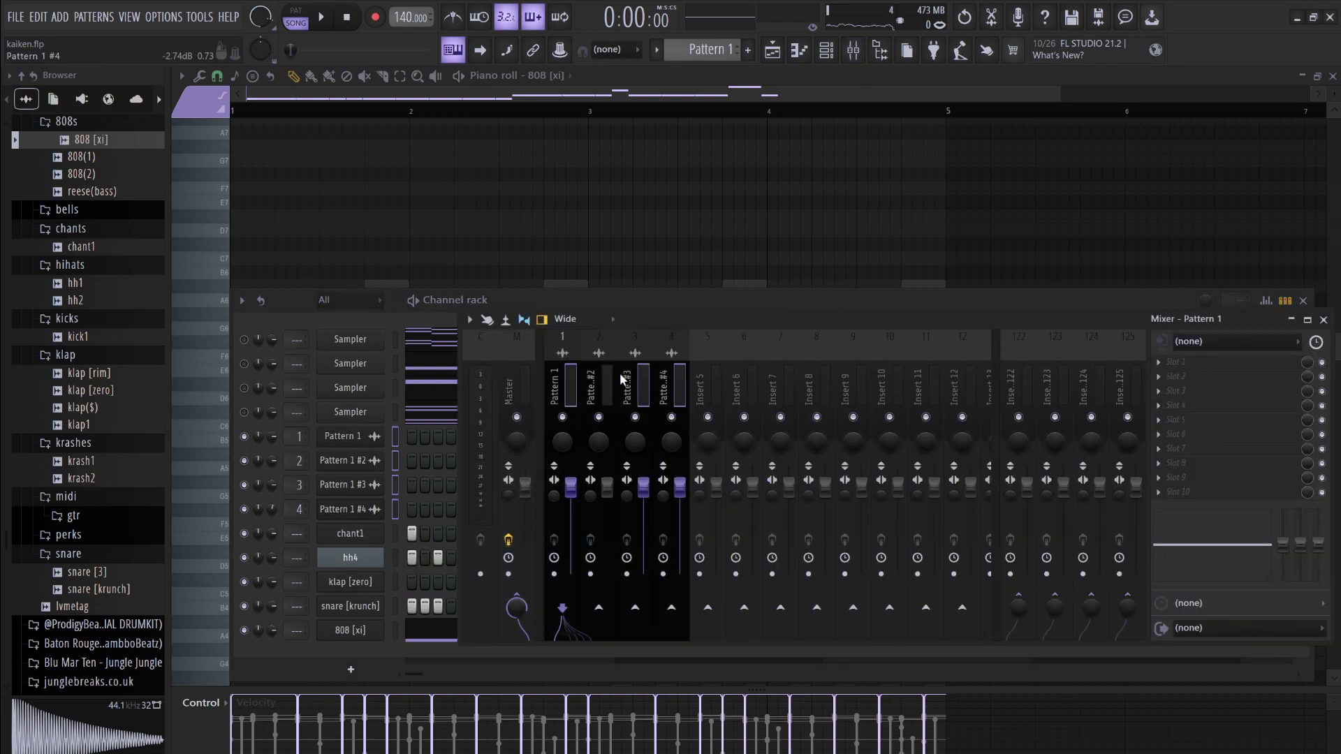
pyautogui.click(695, 382)
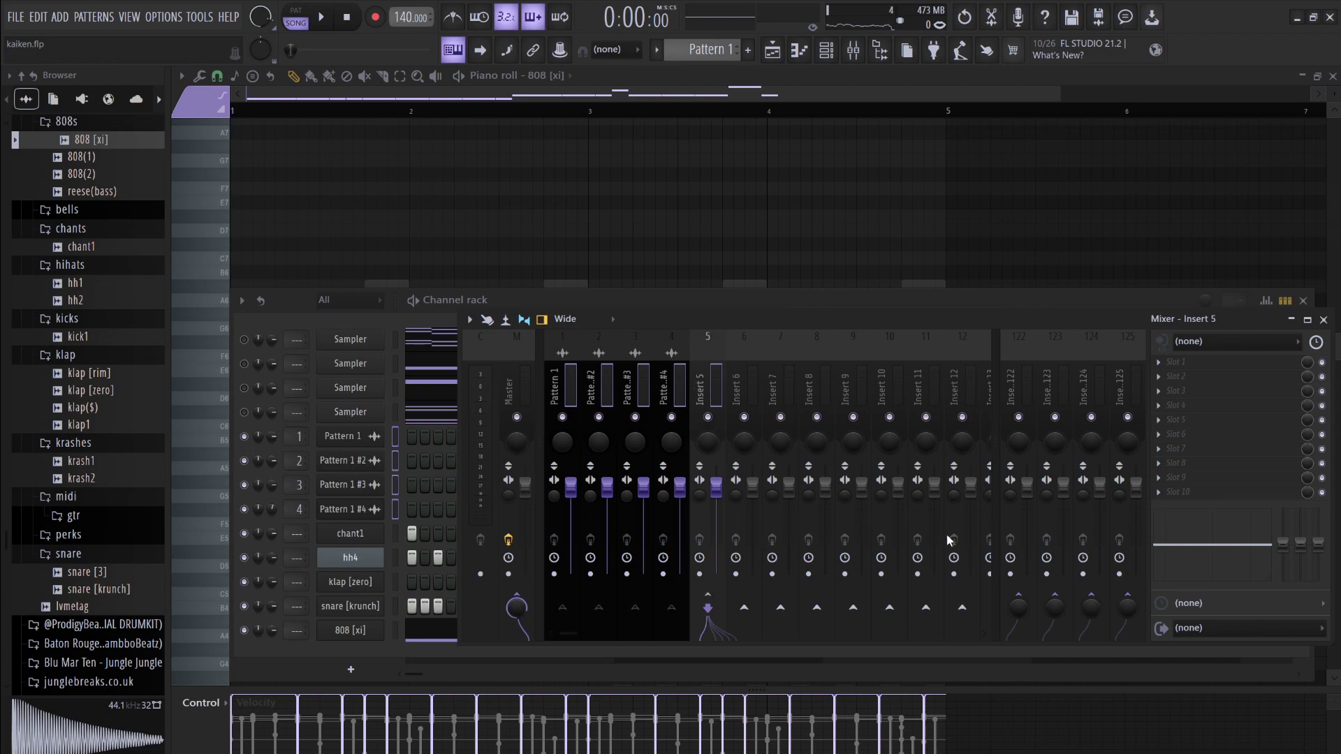
# Reorder the channels by moving 808 [xi] directly below Pattern 1 #4 and chant1 below snare [krunch]
pyautogui.click(390, 634)
pyautogui.hotkey('alt', 'Up')
pyautogui.hotkey('alt', 'Up')
pyautogui.hotkey('alt', 'Up')
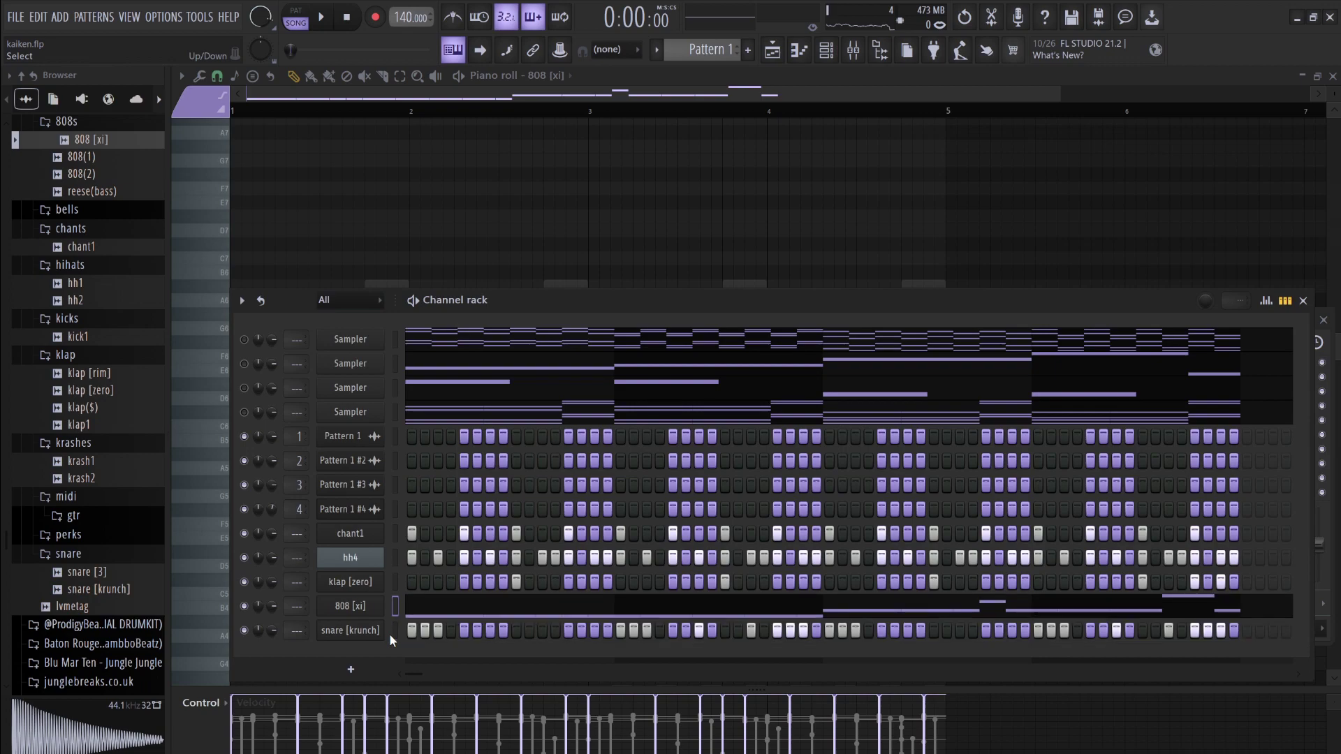
pyautogui.hotkey('alt', 'Up')
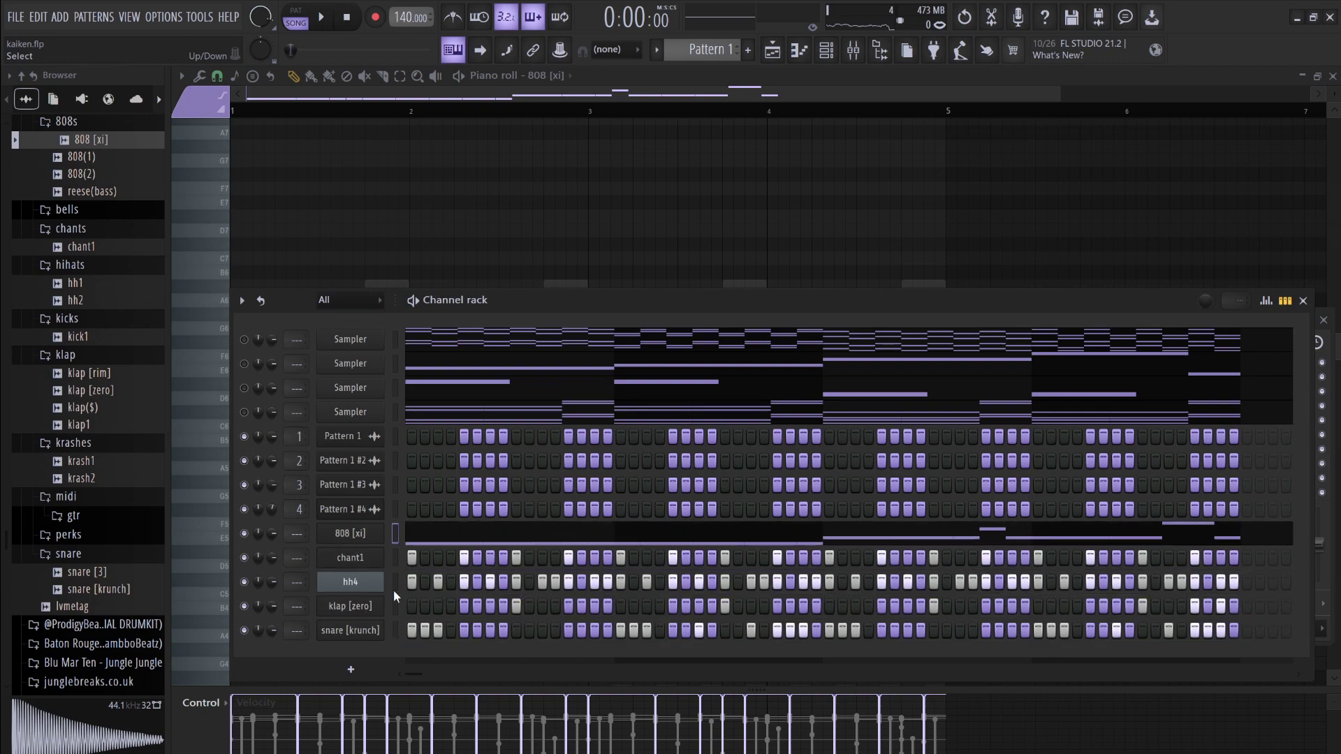
pyautogui.hotkey('alt', 'Down')
pyautogui.hotkey('alt', 'Down')
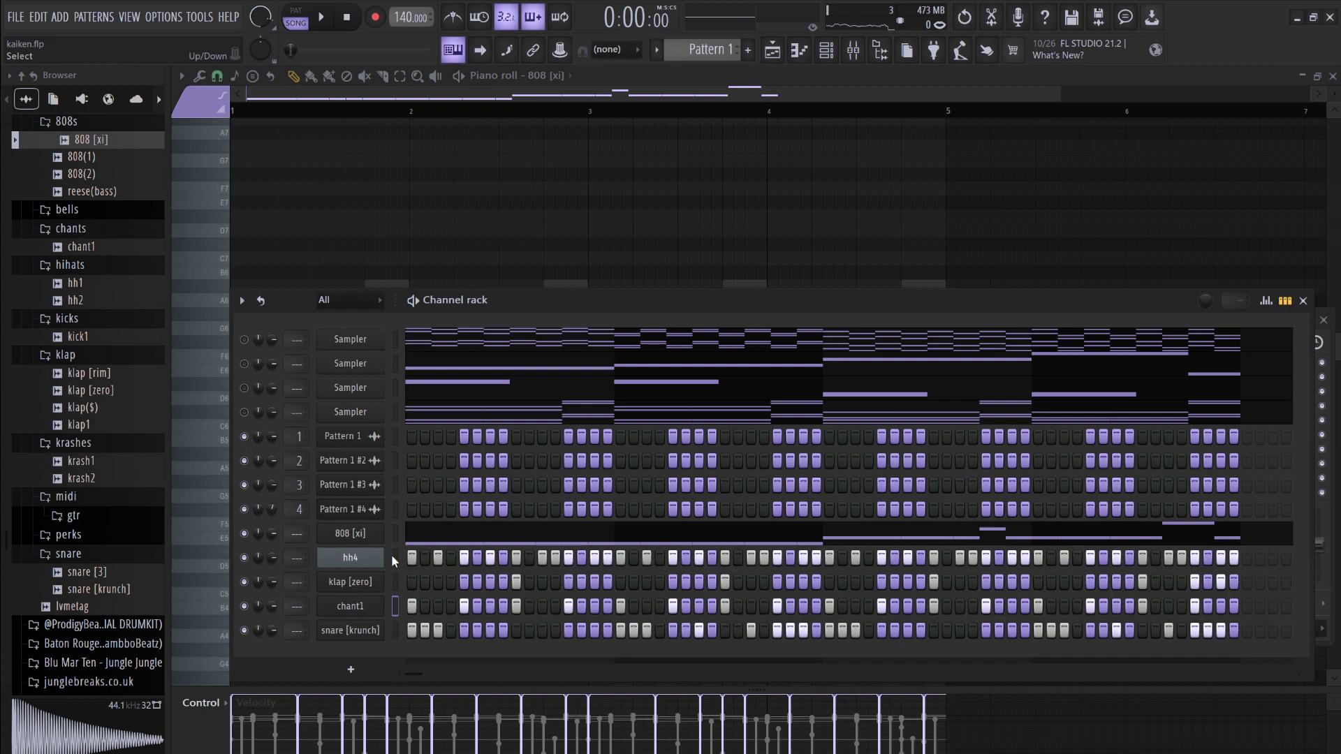
pyautogui.hotkey('alt', 'Down')
# Add krash2 as a new channel with a hit on step 1 and raise its precomputed Boost effect
pyautogui.moveTo(82, 482); pyautogui.dragTo(379, 650)
pyautogui.press('space')
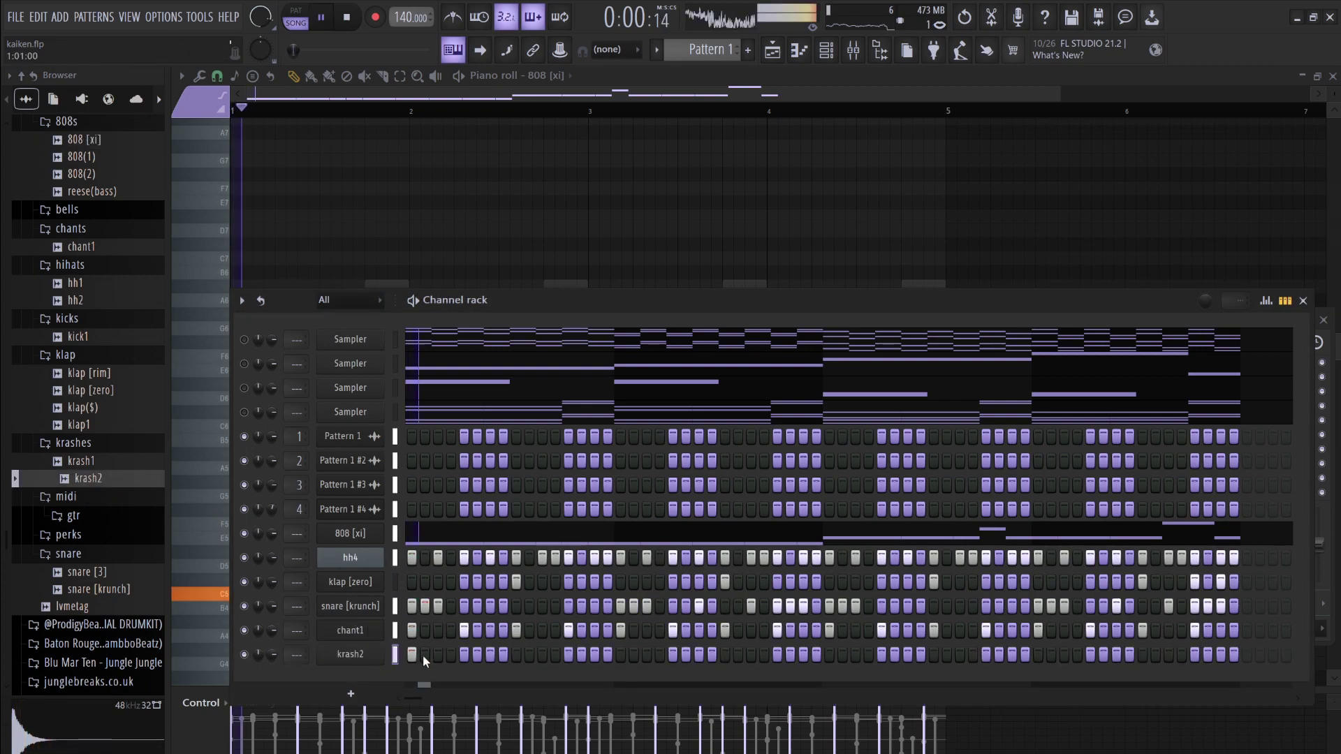
pyautogui.press('space')
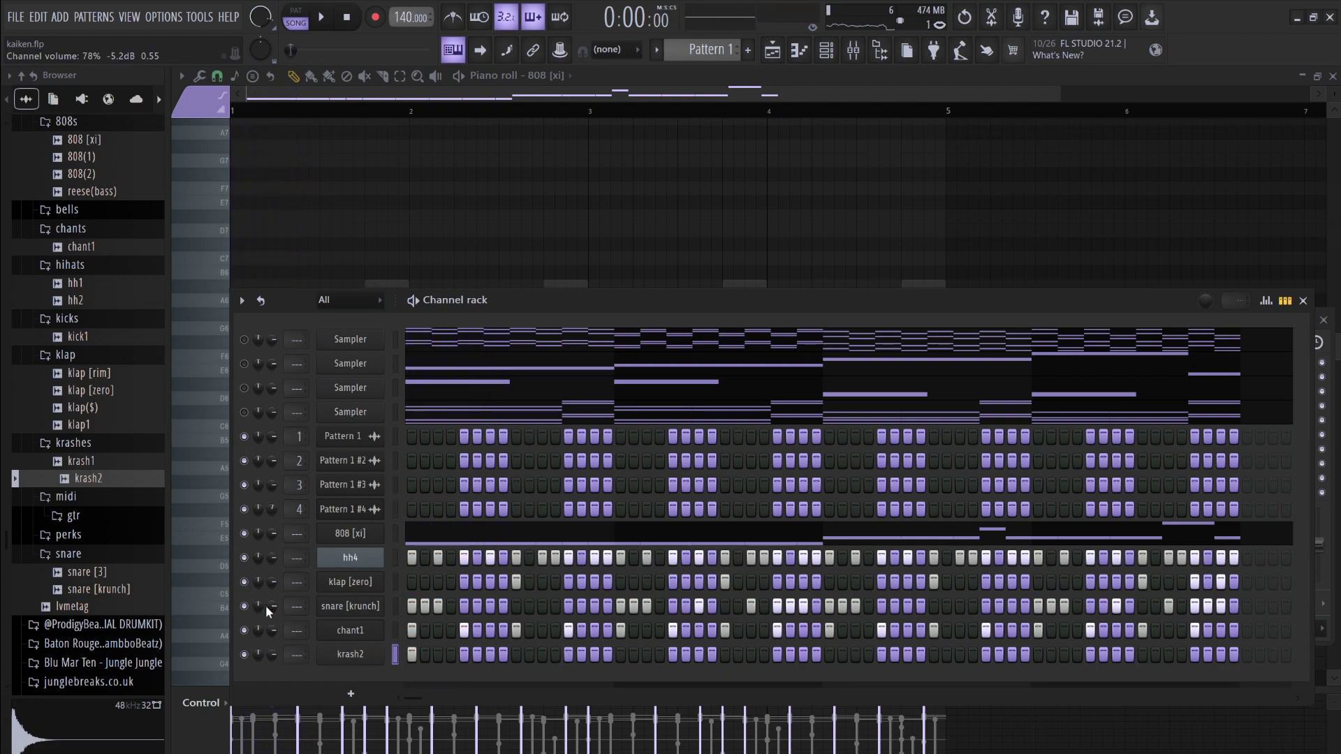
pyautogui.click(358, 663)
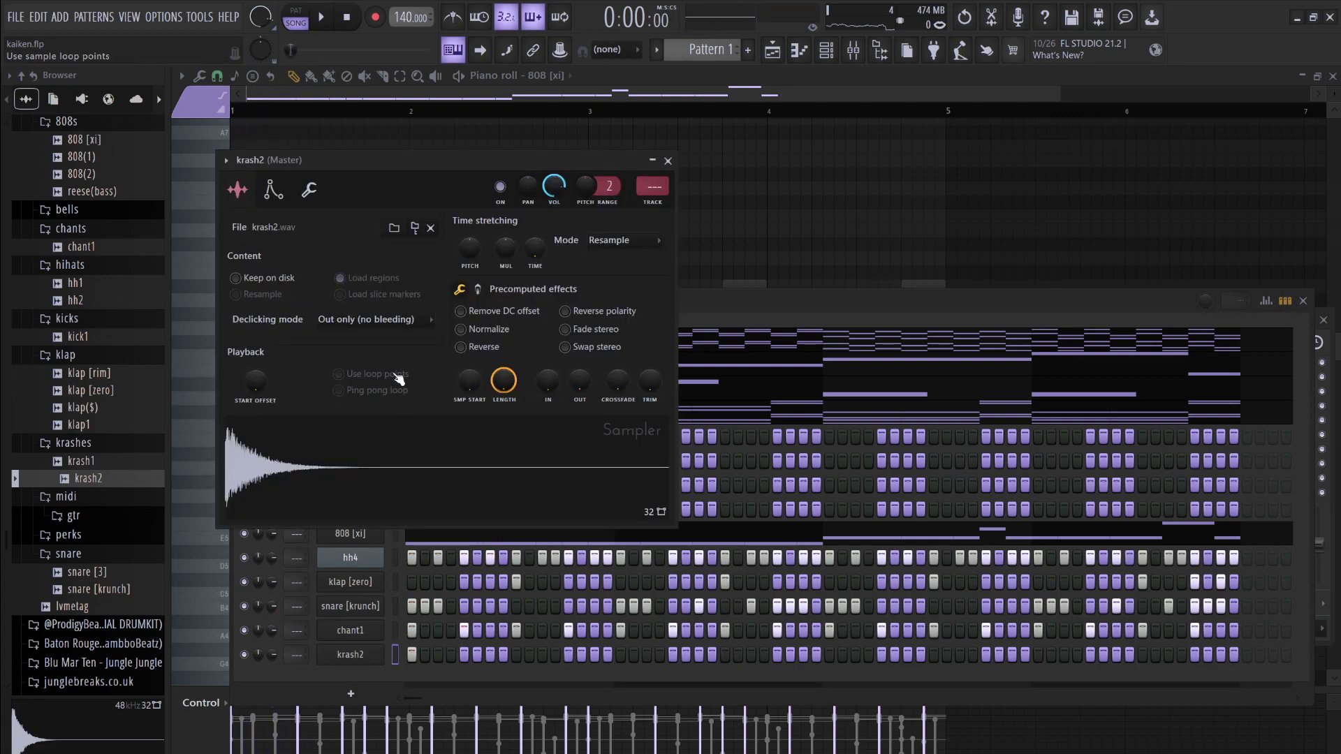
pyautogui.click(478, 289)
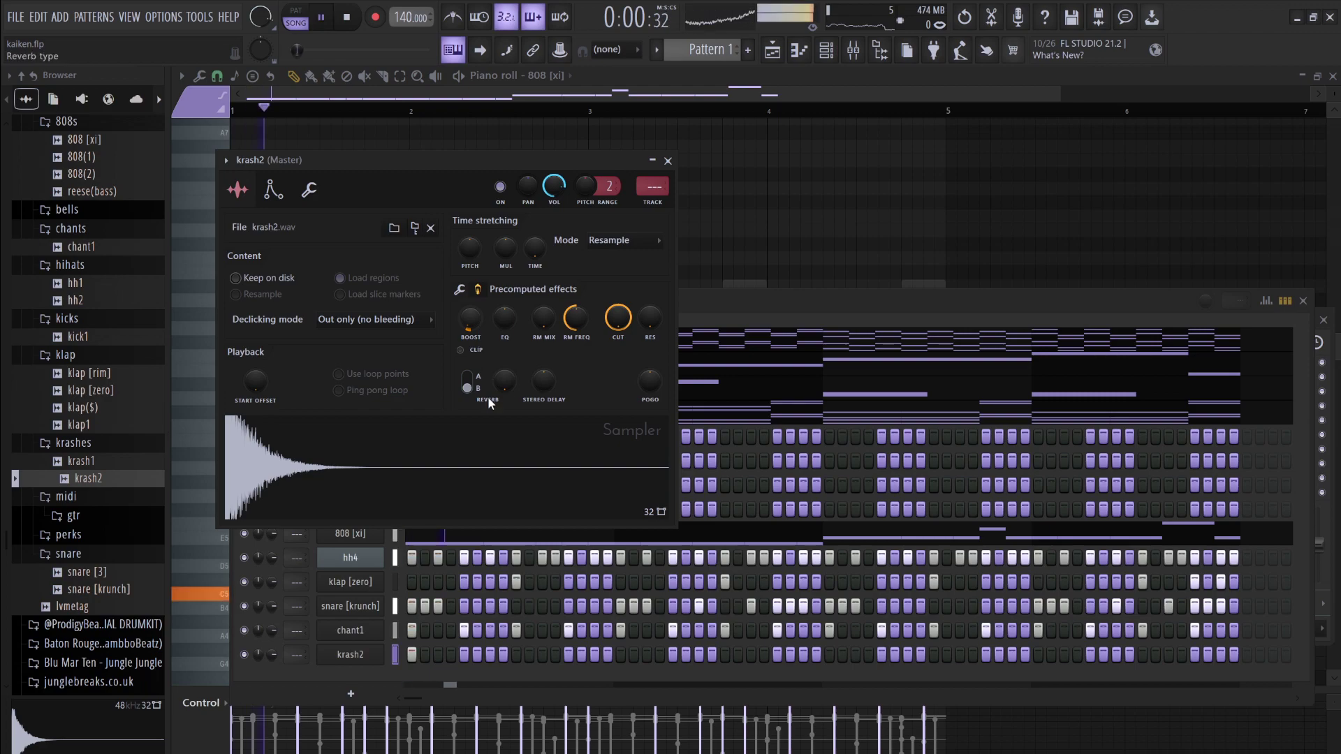
# Place krash2 hits on step 9 of bar 1 and on steps 1, 9 and 13 of bar 2
pyautogui.click(514, 659)
pyautogui.press('space')
pyautogui.click(617, 658)
pyautogui.click(723, 655)
pyautogui.click(777, 655)
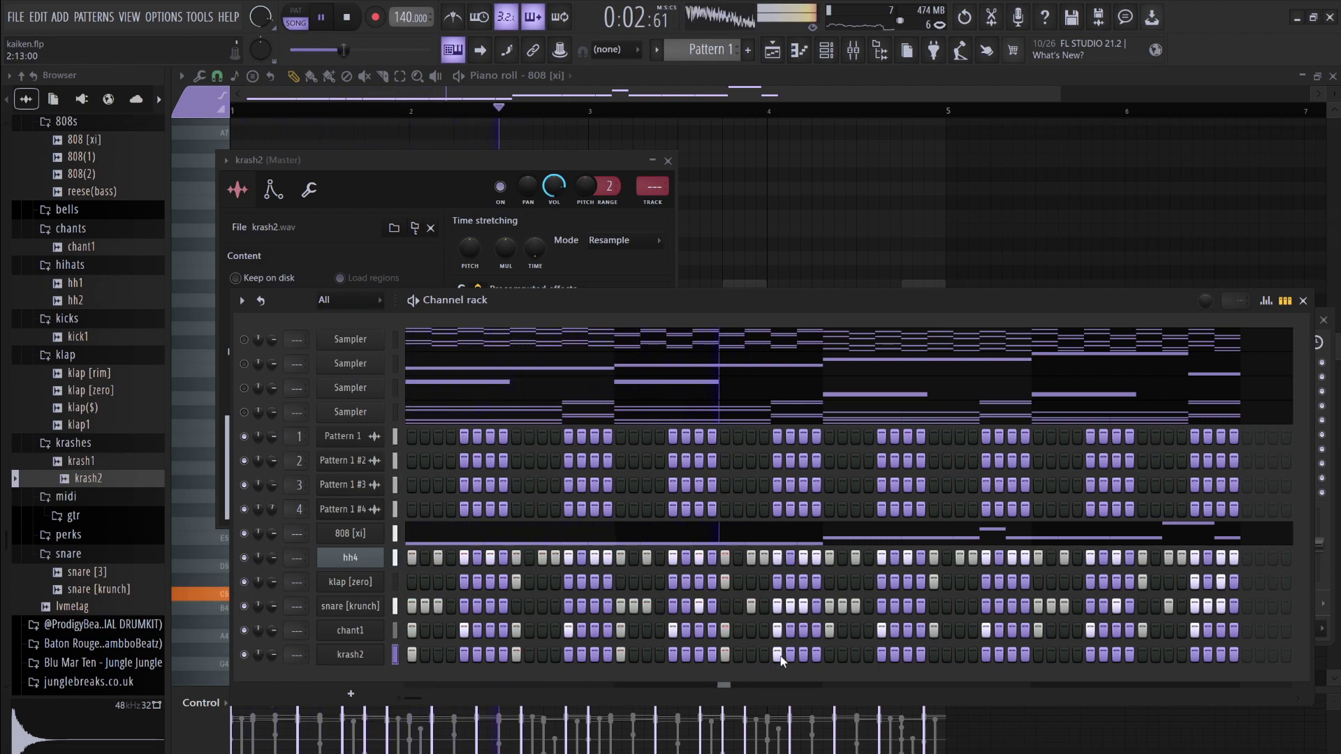
pyautogui.press('space')
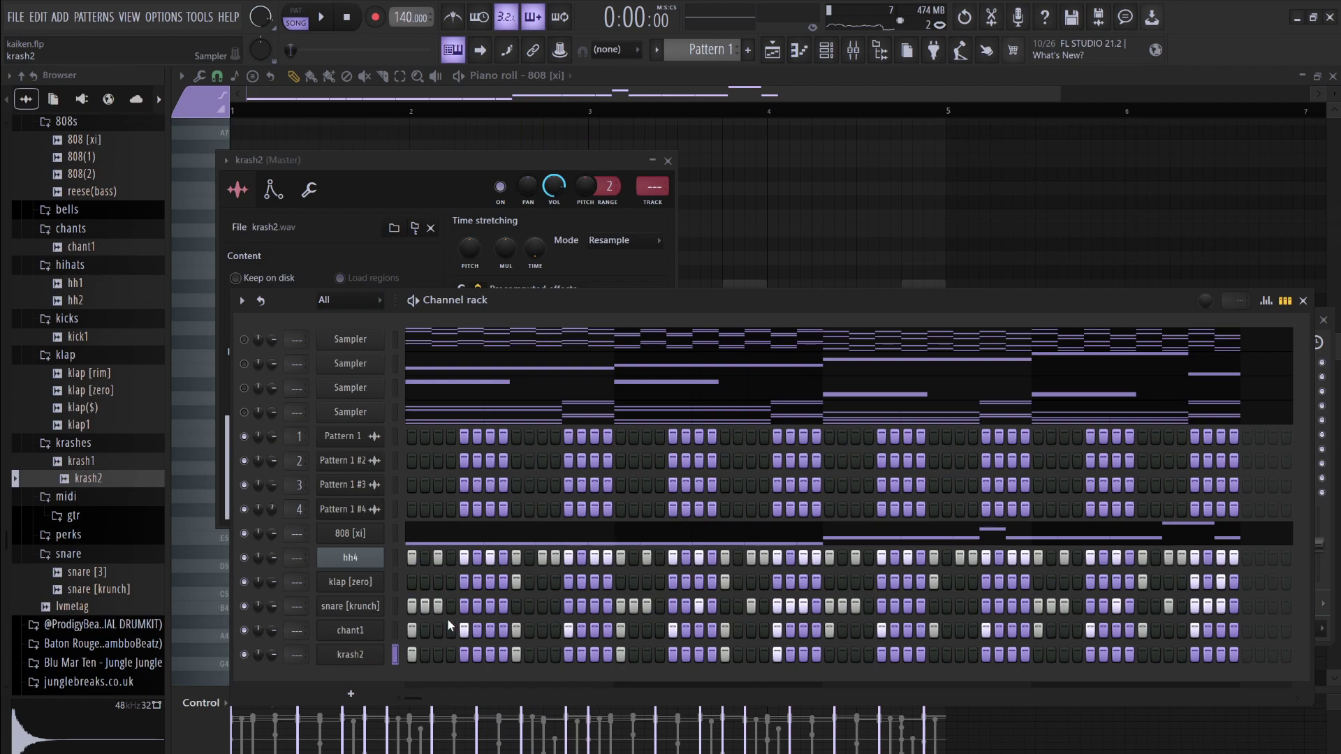
# Duplicate the krash2 hits into bars 3–4 and try layering a copy of all hits one semitone lower on B4
pyautogui.press('F7')
pyautogui.hotkey('ctrl', 'b')
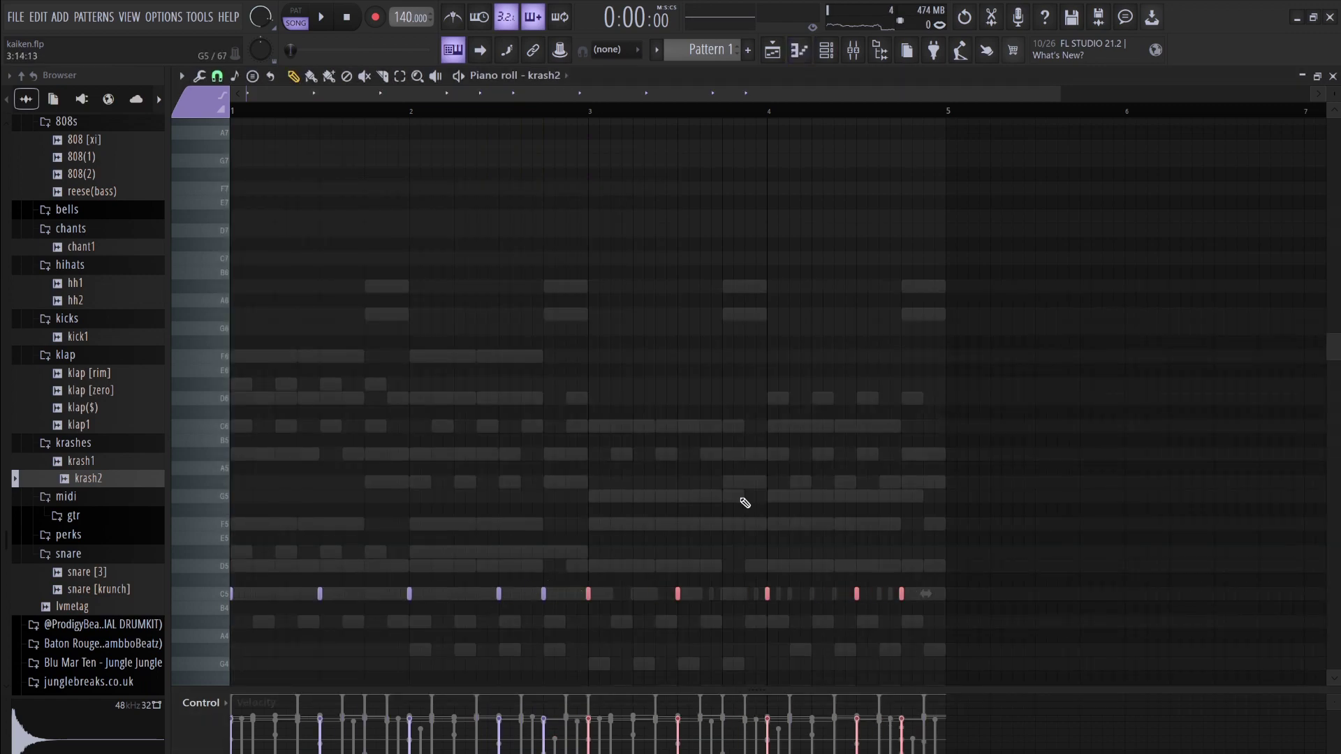
pyautogui.moveTo(947, 594); pyautogui.dragTo(230, 638)
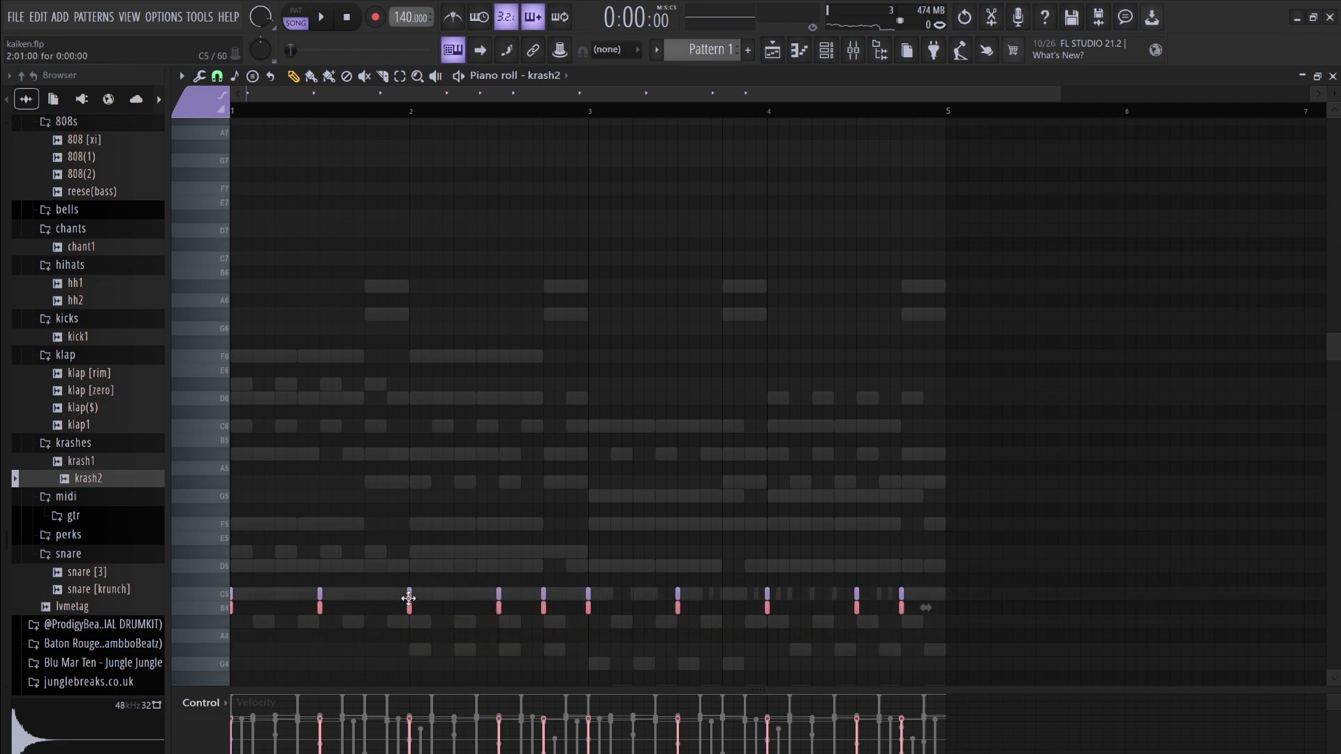
pyautogui.press('space')
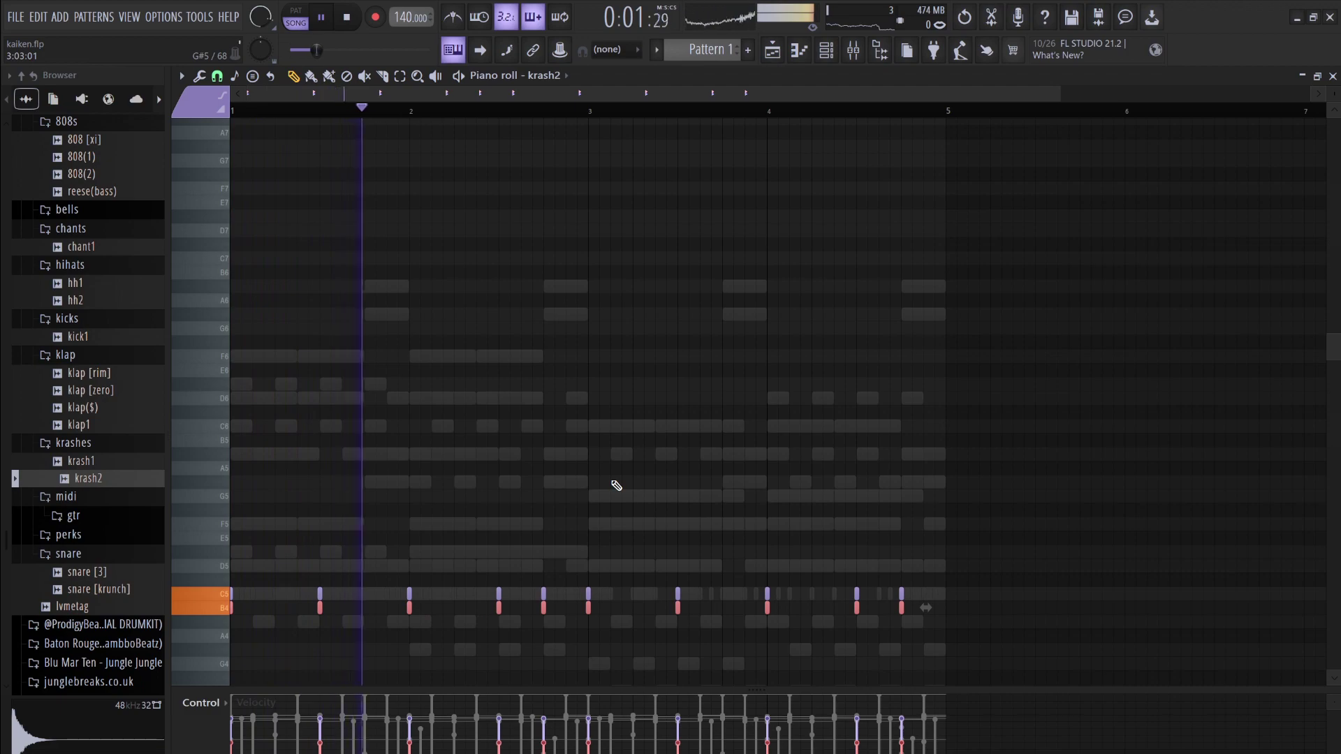
pyautogui.click(827, 55)
pyautogui.press('space')
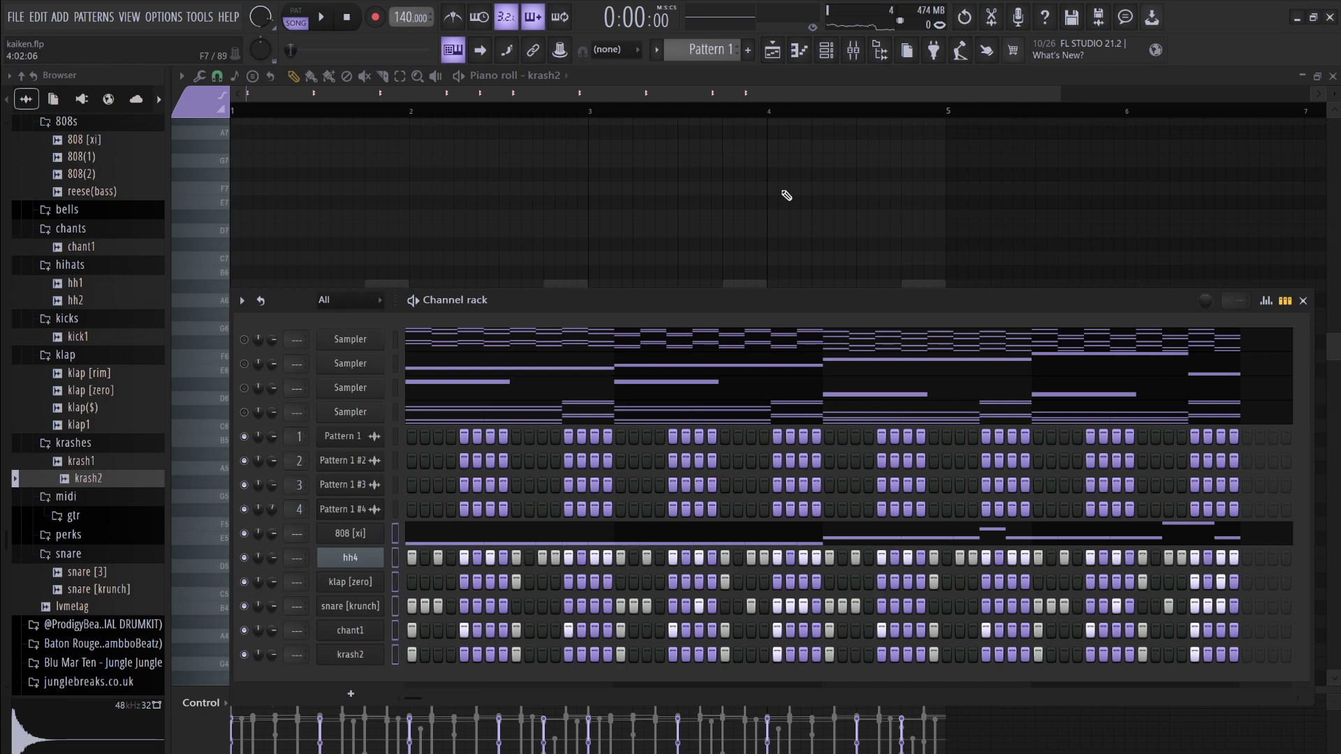
# Assign the 808 [xi] through krash2 channels to mixer tracks 8–13 and set the 808 track's stereo separation to 100% merged
pyautogui.click(853, 49)
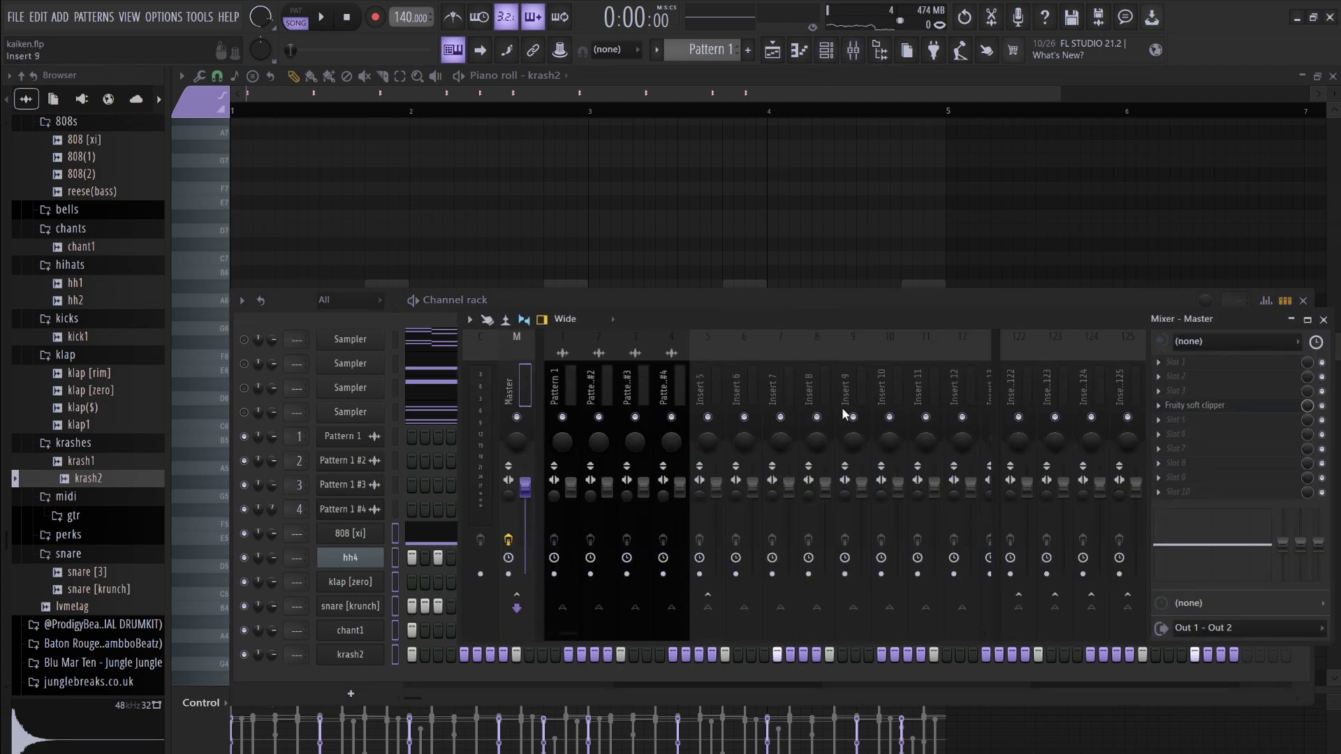
pyautogui.click(816, 376)
pyautogui.hotkey('ctrl', 'l')
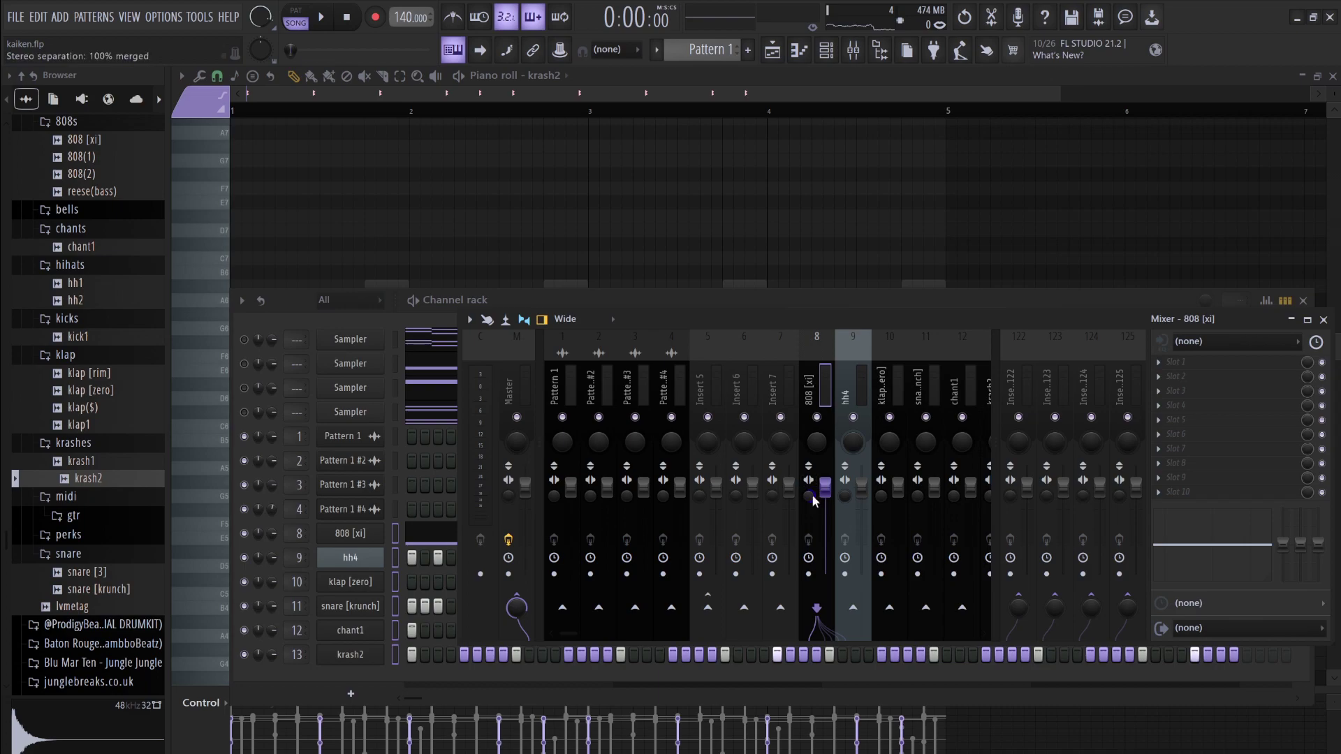
# Route mixer tracks 8–13, from 808 [xi] to krash2, to Insert 7
pyautogui.scroll(-6, 847, 377)
pyautogui.scroll(3, 848, 377)
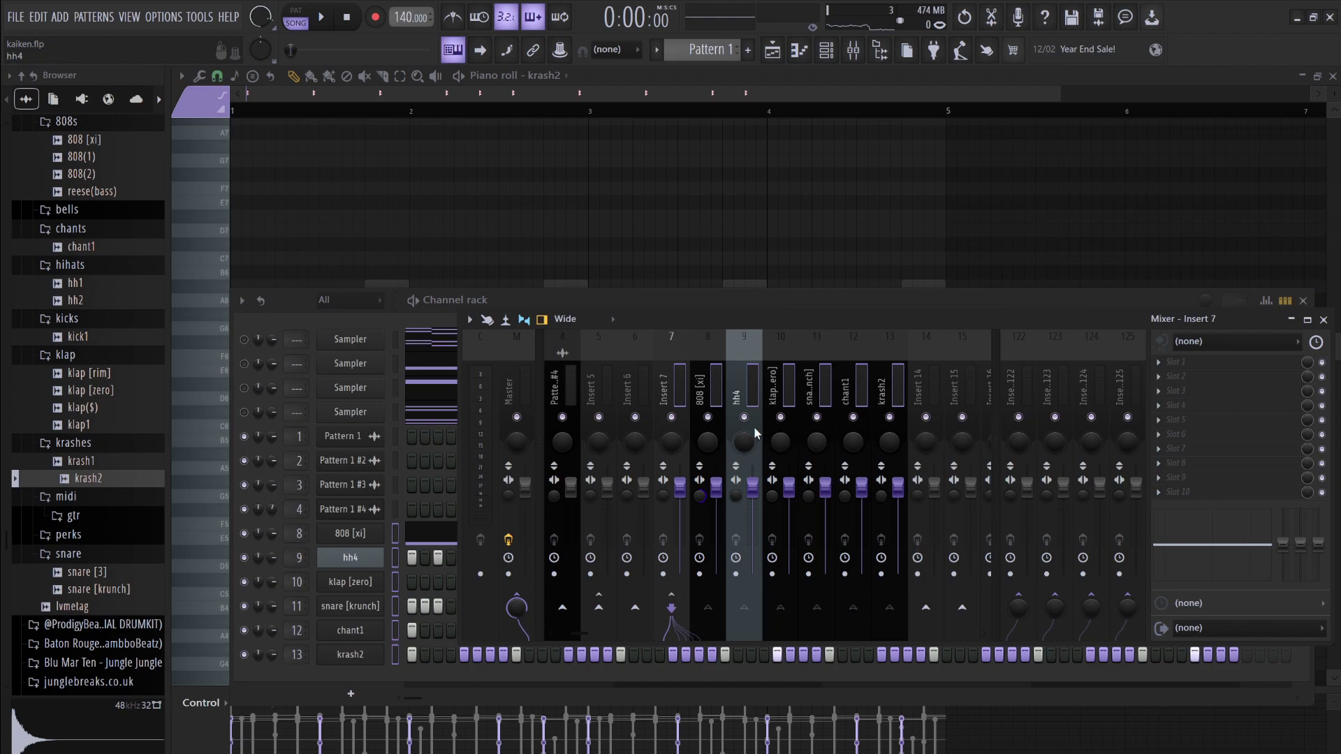
pyautogui.click(704, 382)
pyautogui.click(679, 379)
pyautogui.click(719, 379)
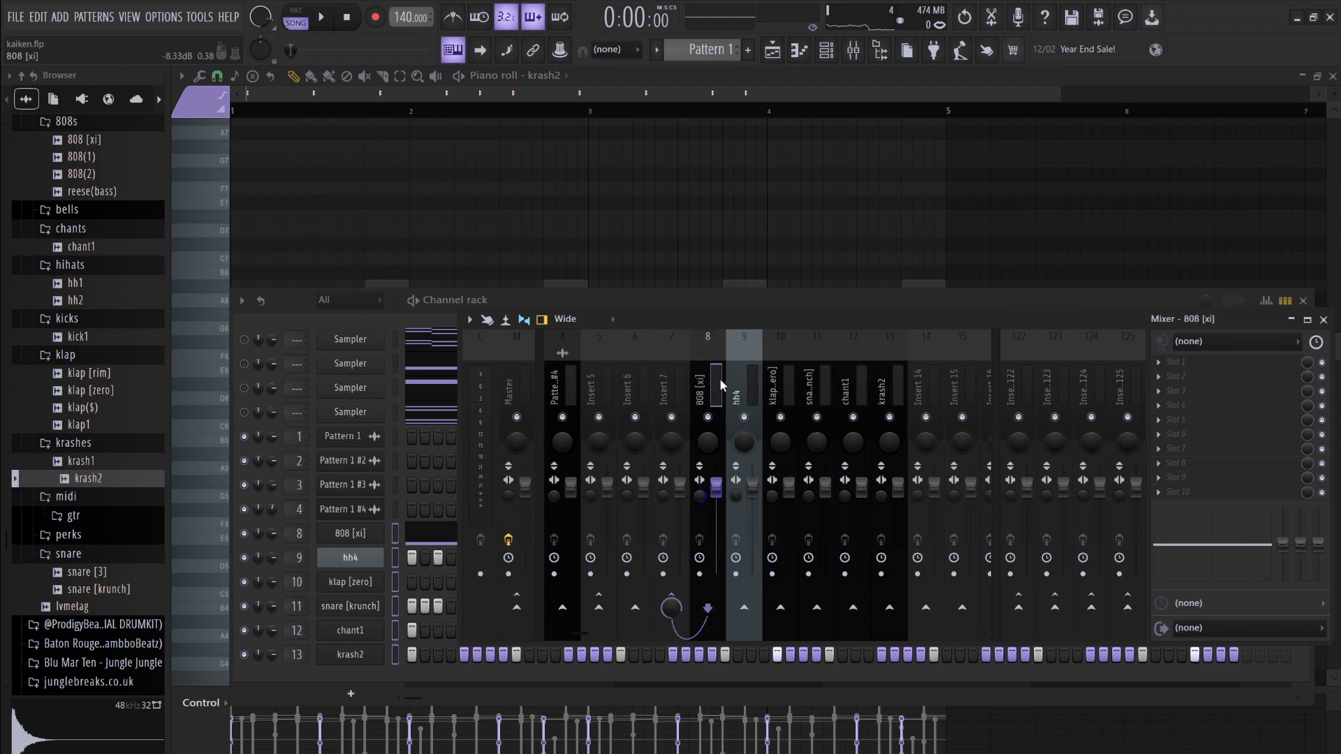
# Lower the mixer volume of the hh4, klap [zero], snare [krunch], chant1 and krash2 tracks to 0%
pyautogui.click(760, 412)
pyautogui.moveTo(788, 482); pyautogui.dragTo(788, 572)
pyautogui.moveTo(825, 482); pyautogui.dragTo(825, 552)
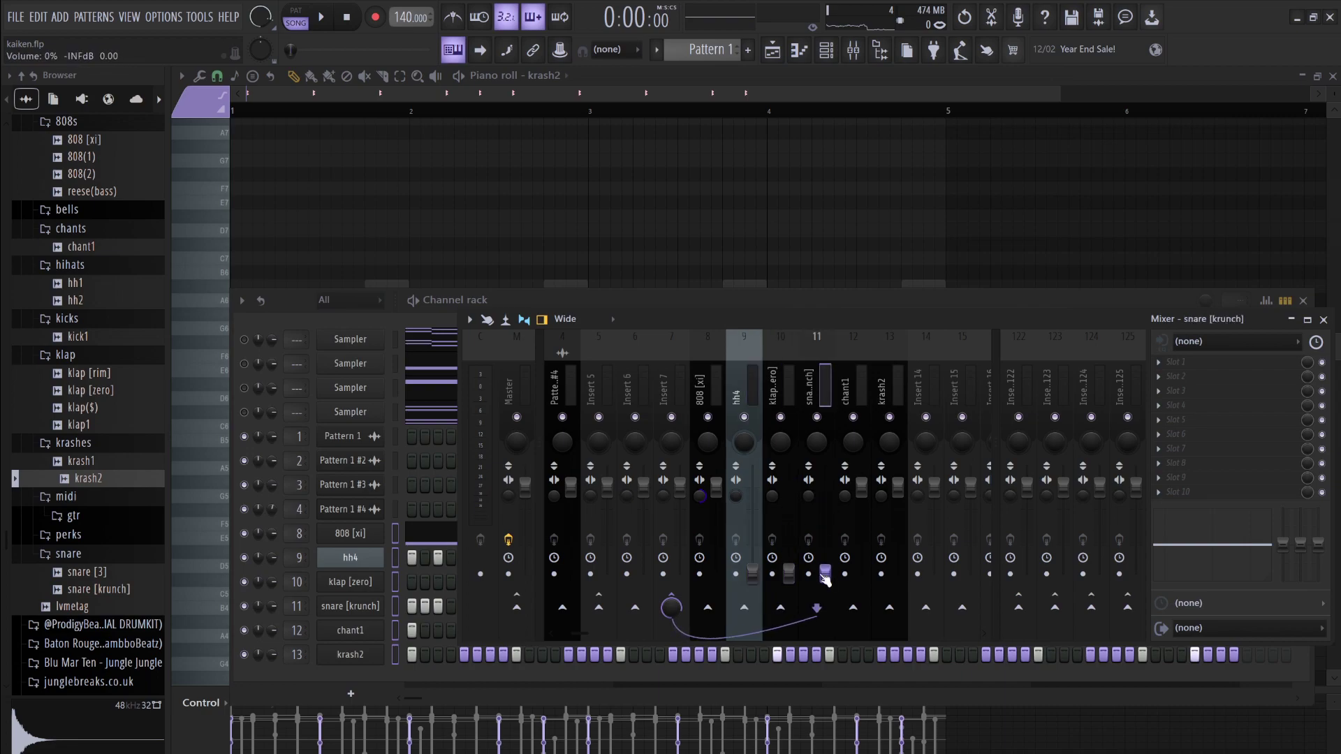
pyautogui.moveTo(861, 497); pyautogui.dragTo(861, 574)
pyautogui.moveTo(899, 488); pyautogui.dragTo(899, 574)
# Mute the Insert 7 bus track in the mixer
pyautogui.click(674, 400)
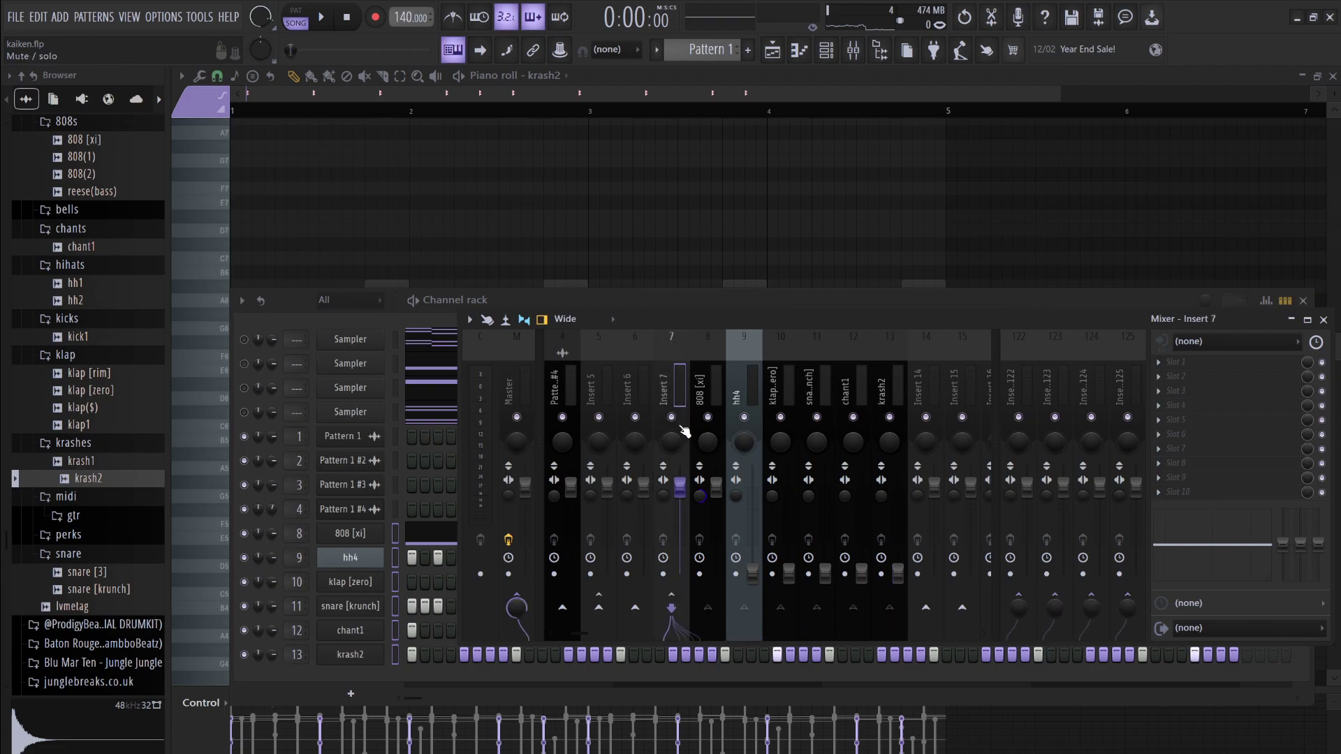
pyautogui.scroll(3, 679, 369)
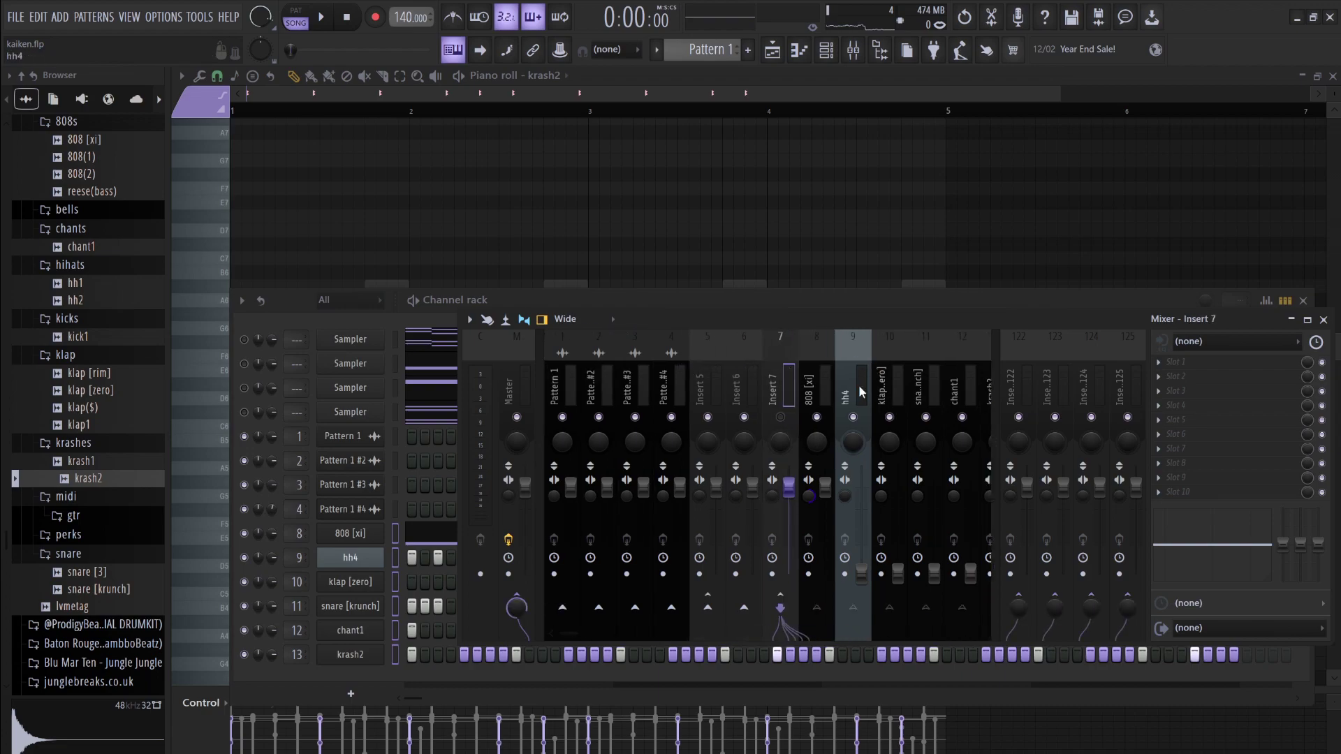
# Lower the mixer volume of the Pattern 1 #2, Pattern 1 #3 and Pattern 1 #4 tracks to 0%
pyautogui.press('space')
pyautogui.press('space')
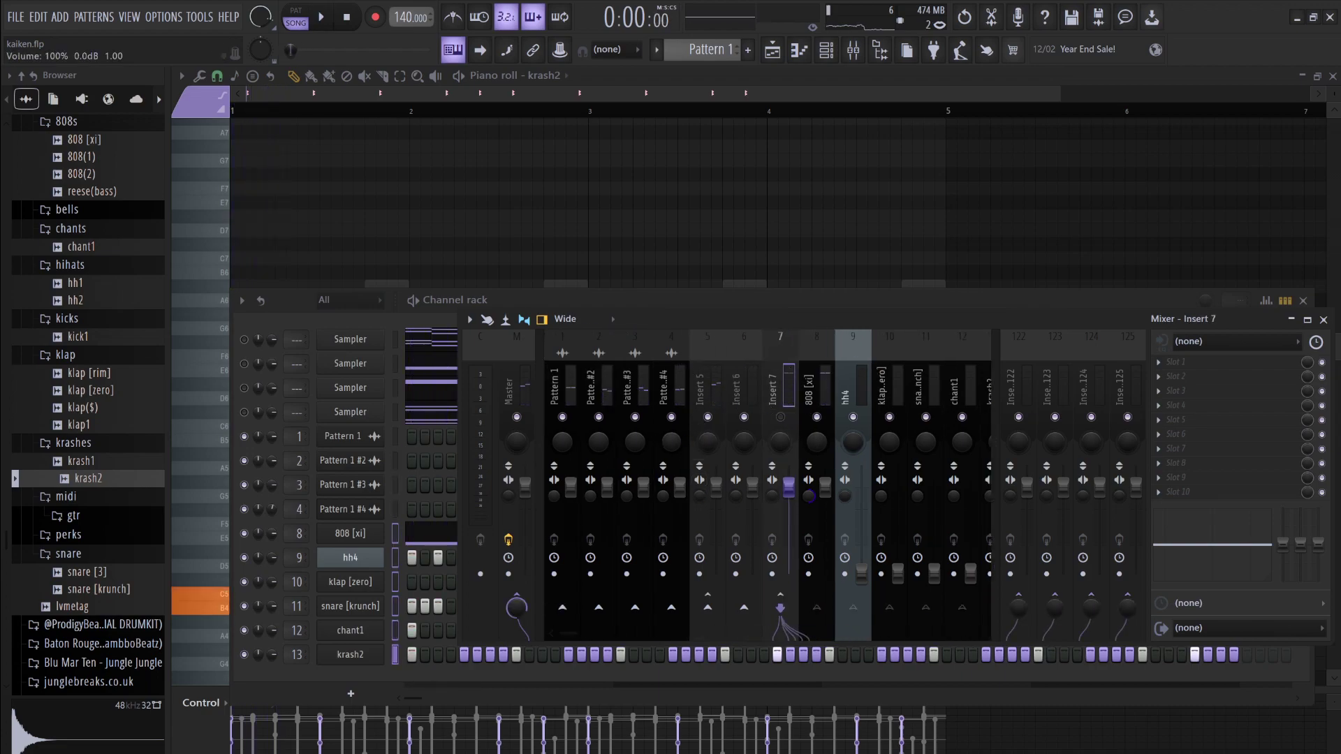
pyautogui.moveTo(684, 483); pyautogui.dragTo(692, 580)
pyautogui.moveTo(654, 497); pyautogui.dragTo(645, 579)
pyautogui.moveTo(611, 500); pyautogui.dragTo(607, 579)
# Examine the audio clip settings of the Pattern 1, Pattern 1 #2, Pattern 1 #4 and Pattern 1 #3 channels
pyautogui.click(347, 436)
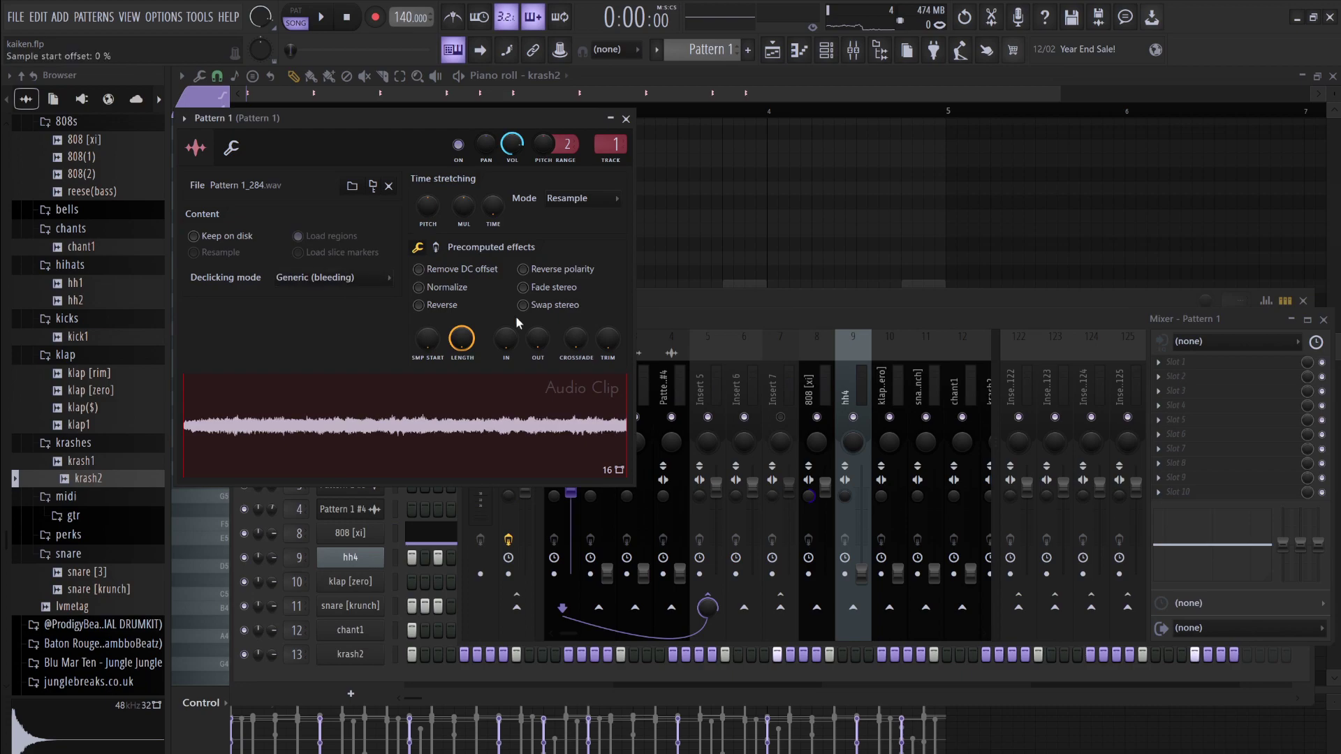
pyautogui.click(694, 329)
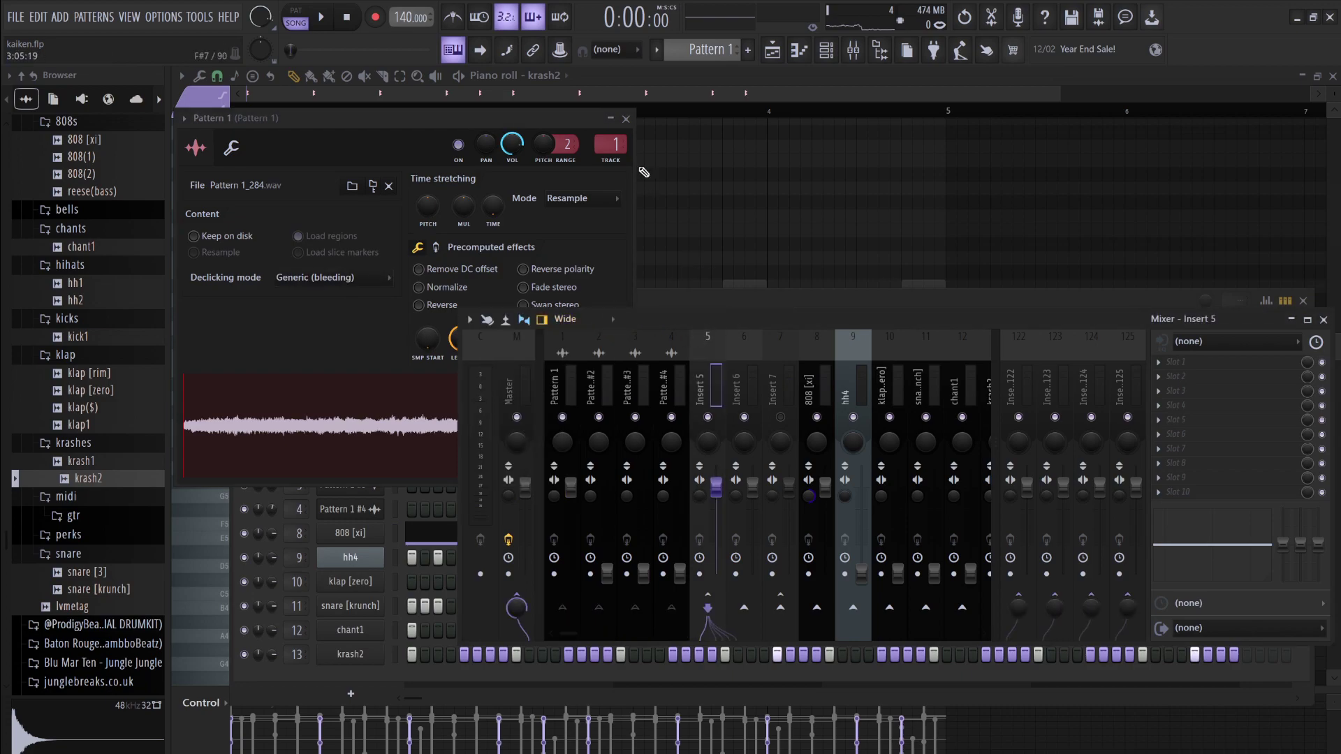
pyautogui.click(627, 120)
pyautogui.click(355, 461)
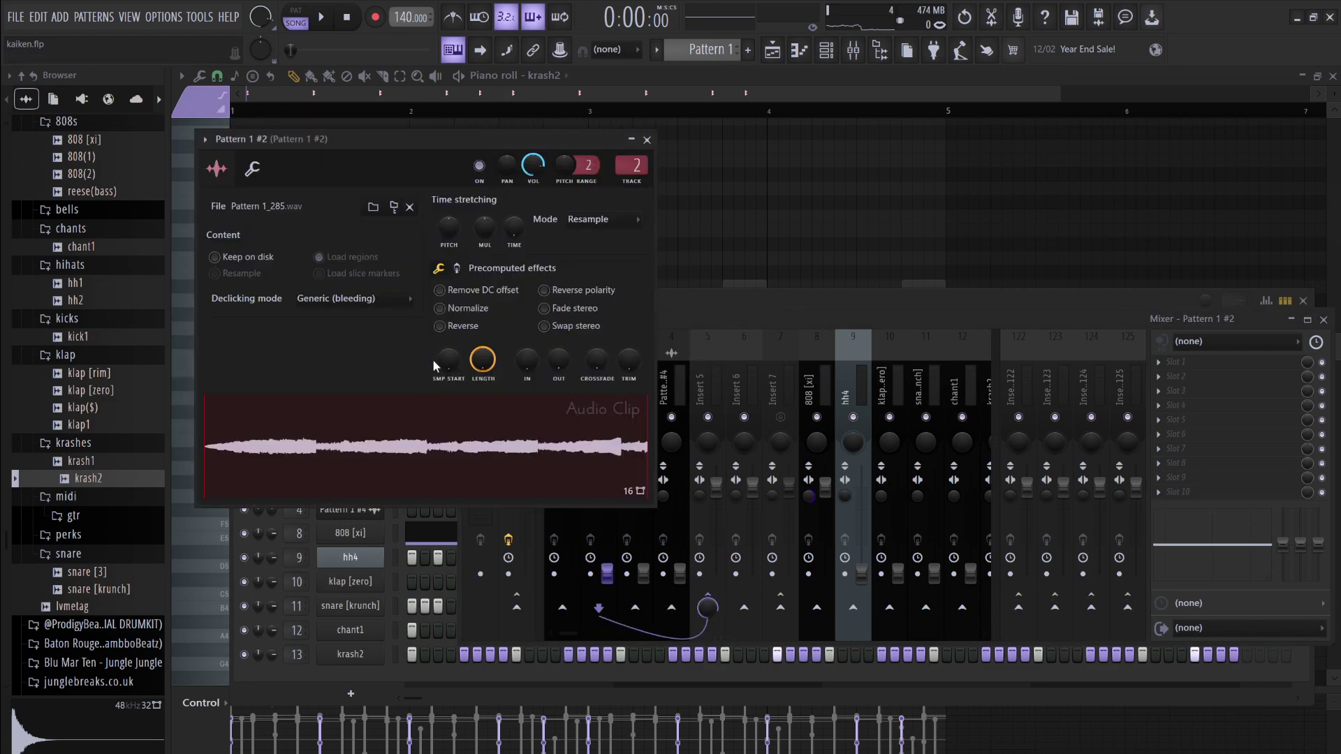
pyautogui.click(368, 519)
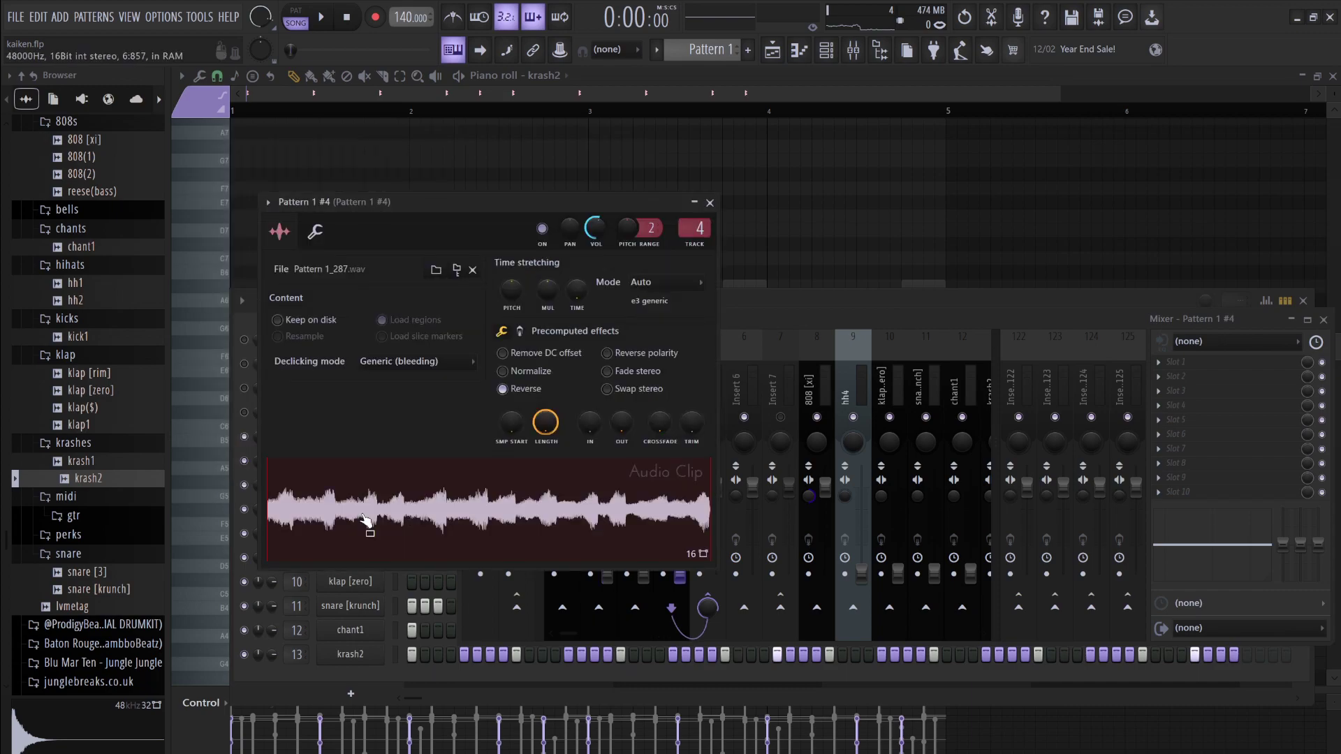
pyautogui.click(710, 203)
pyautogui.click(374, 484)
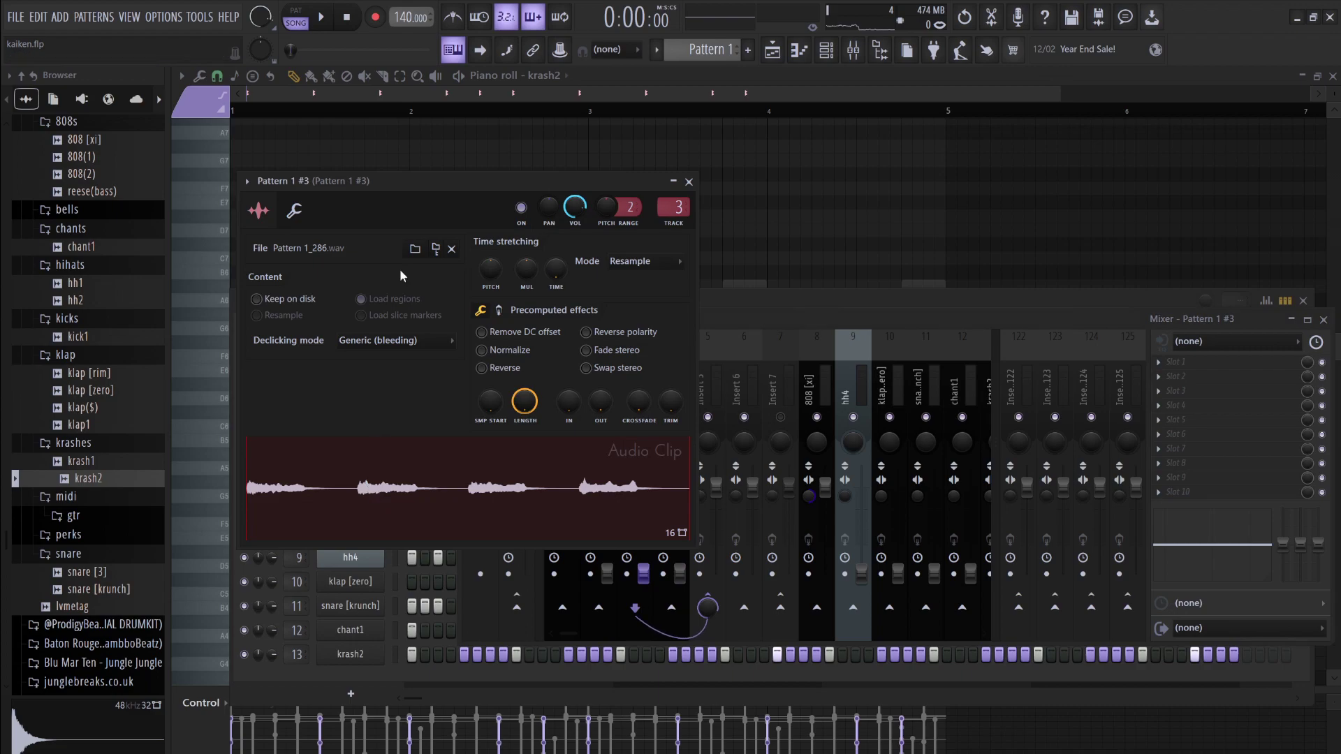
pyautogui.click(806, 314)
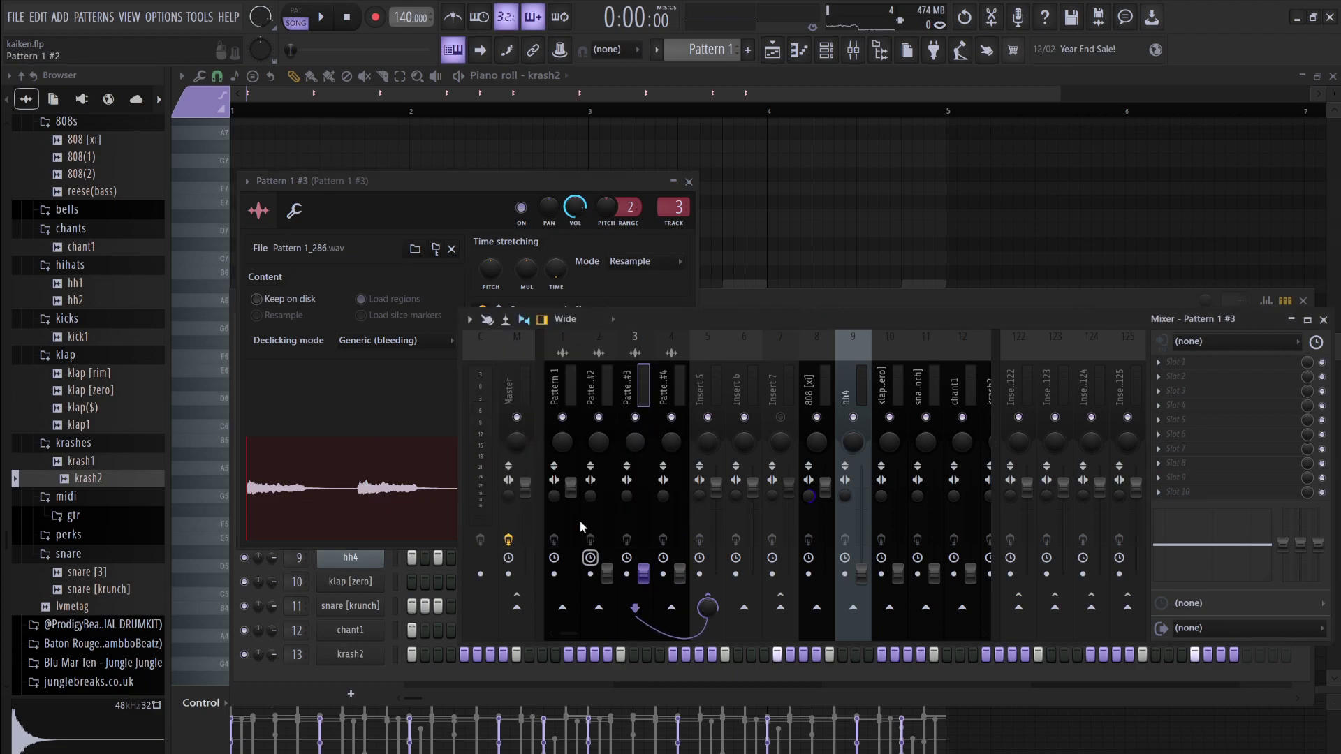
# During playback, set Pattern 1's stereo separation to 27% separated, its EQ low shelf to -18 dB and its mid band to +6.0 dB at 602 Hz
pyautogui.press('space')
pyautogui.click(569, 394)
pyautogui.moveTo(554, 496); pyautogui.dragTo(555, 516)
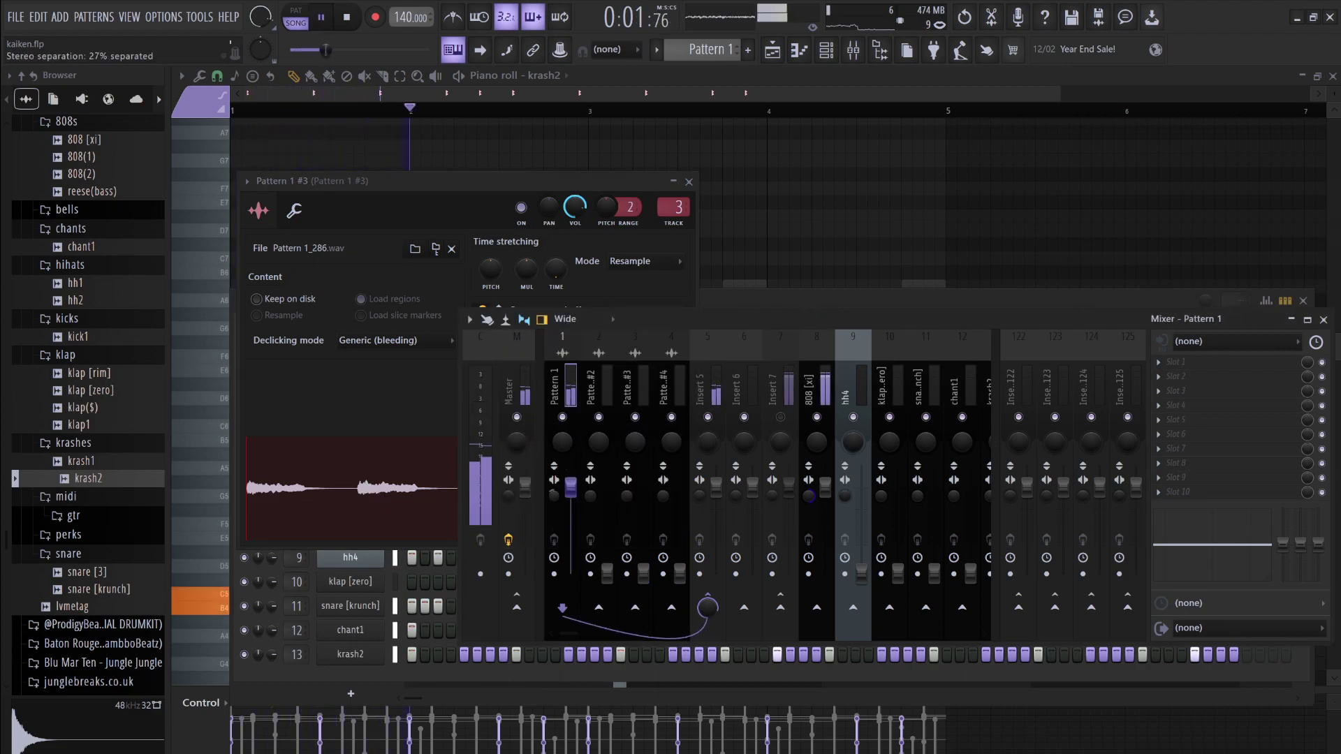
pyautogui.moveTo(1282, 544); pyautogui.dragTo(1199, 541)
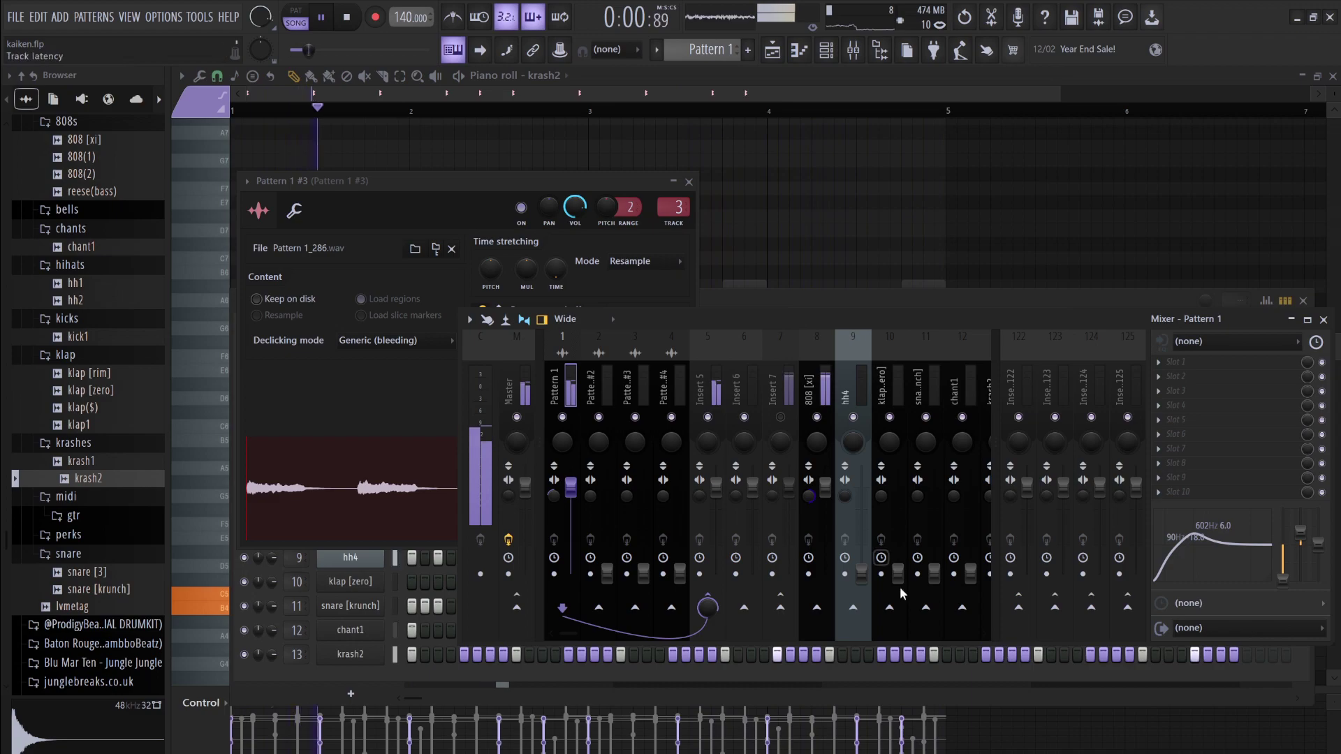
# Bring up the Pattern 1 #2 track's volume and set its EQ to -18 dB low shelf and +6.9 dB around 1.0 kHz
pyautogui.click(596, 576)
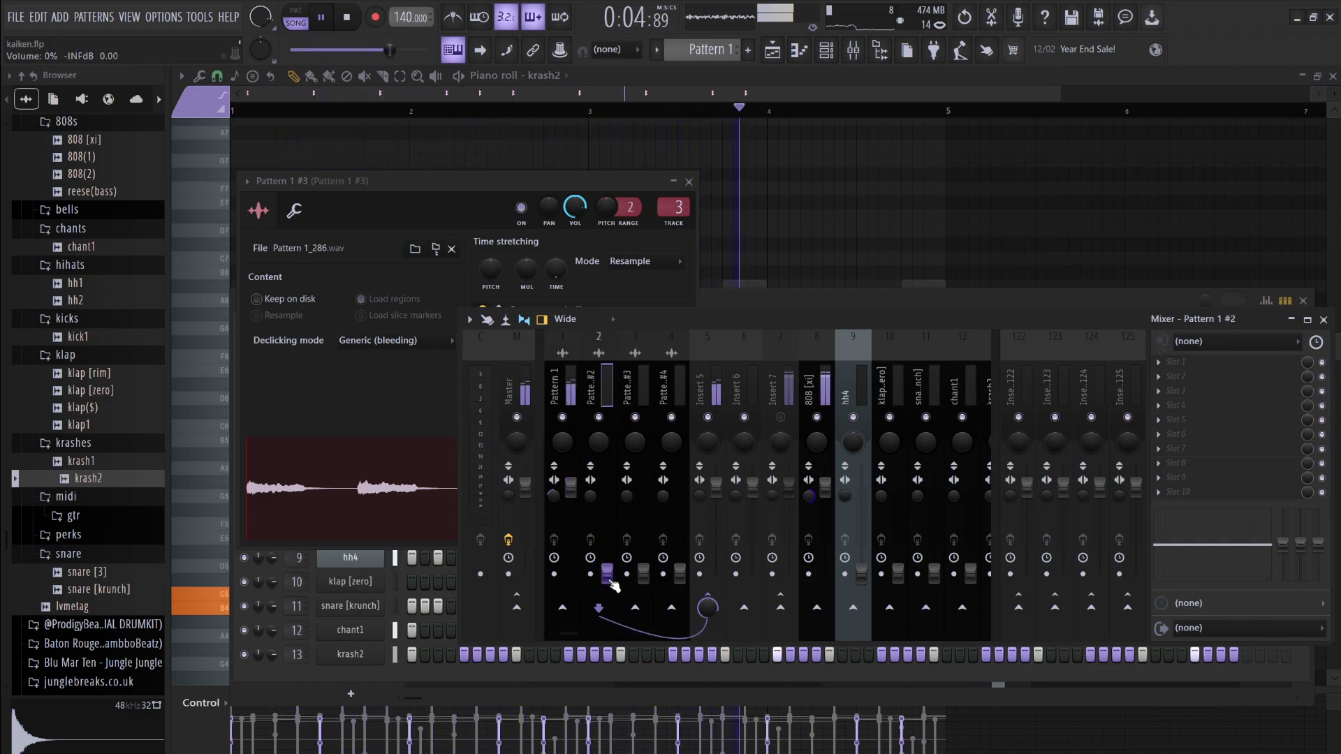
pyautogui.moveTo(611, 586); pyautogui.dragTo(585, 506)
pyautogui.click(607, 487)
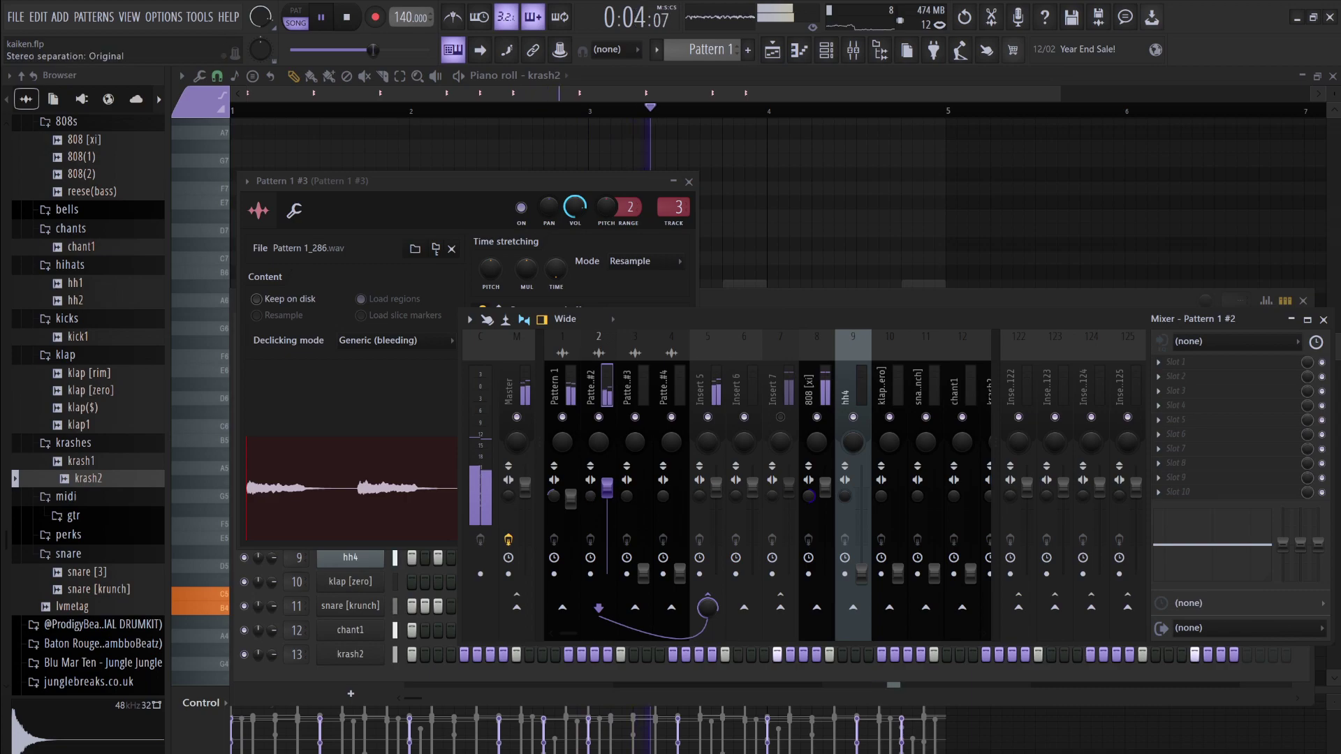
pyautogui.moveTo(1282, 543); pyautogui.dragTo(1282, 577)
pyautogui.moveTo(1214, 544)
pyautogui.mouseDown()
pyautogui.moveTo(1247, 541)
pyautogui.moveTo(1204, 531)
pyautogui.moveTo(1221, 534)
pyautogui.mouseUp()
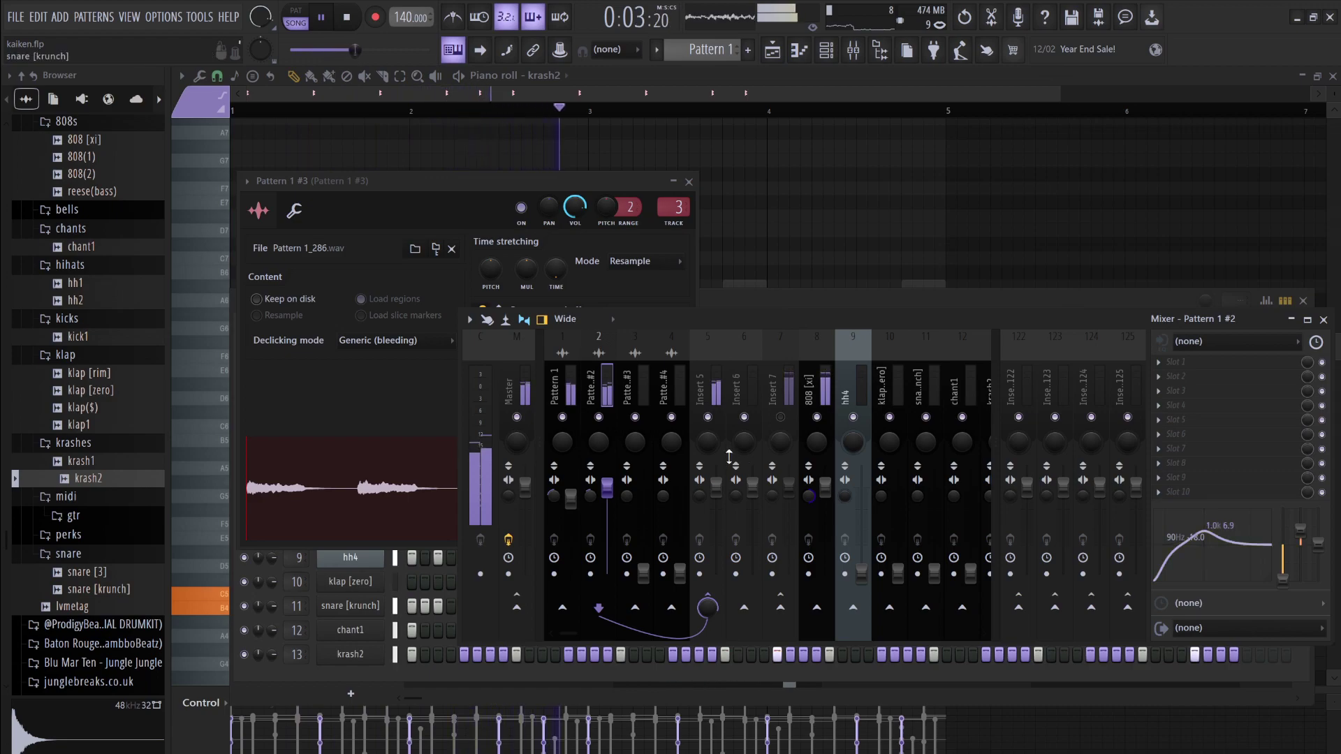
pyautogui.moveTo(607, 493); pyautogui.dragTo(607, 495)
# Bring up Pattern 1 #3's volume, set its stereo separation to 31% separated, and EQ it with -18 dB low shelf and +6.2 dB at 1.5 kHz
pyautogui.moveTo(642, 572); pyautogui.dragTo(642, 503)
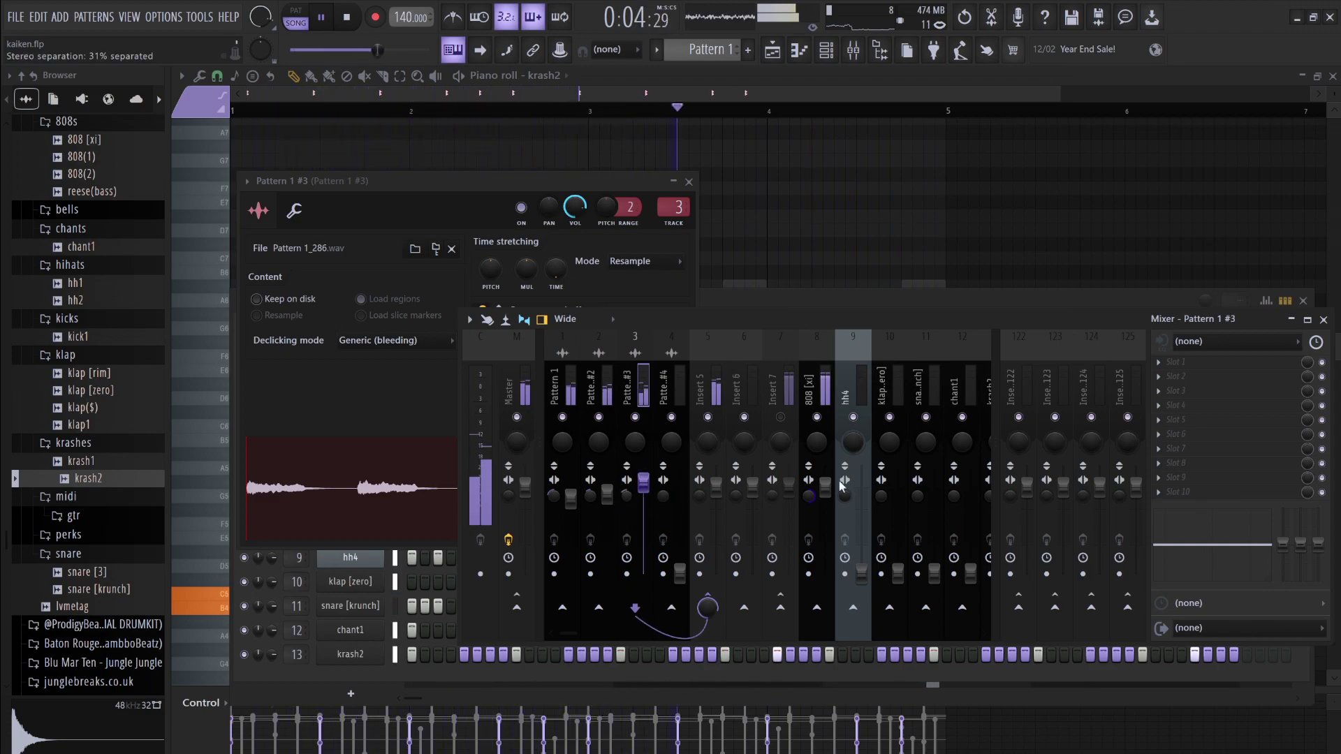
pyautogui.moveTo(1282, 543); pyautogui.dragTo(1283, 583)
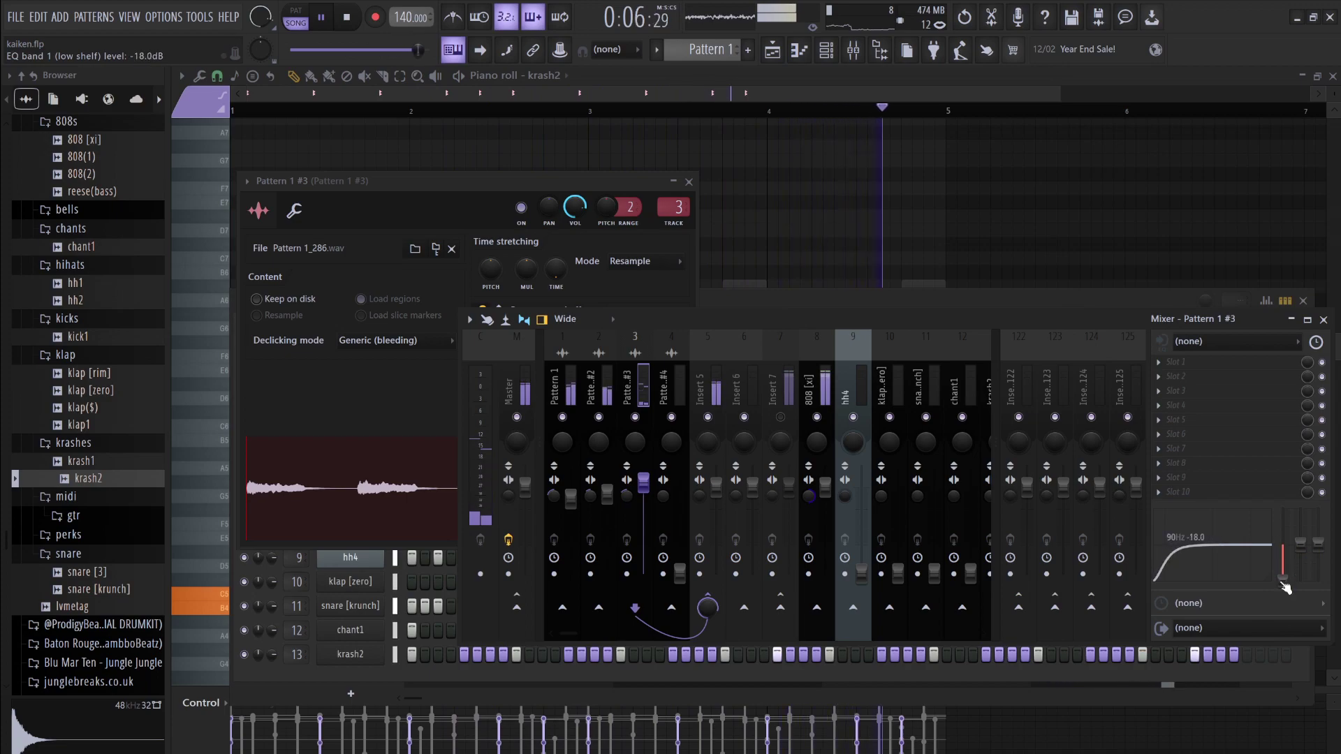
pyautogui.moveTo(1218, 557)
pyautogui.mouseDown()
pyautogui.moveTo(1236, 532)
pyautogui.moveTo(1214, 532)
pyautogui.mouseUp()
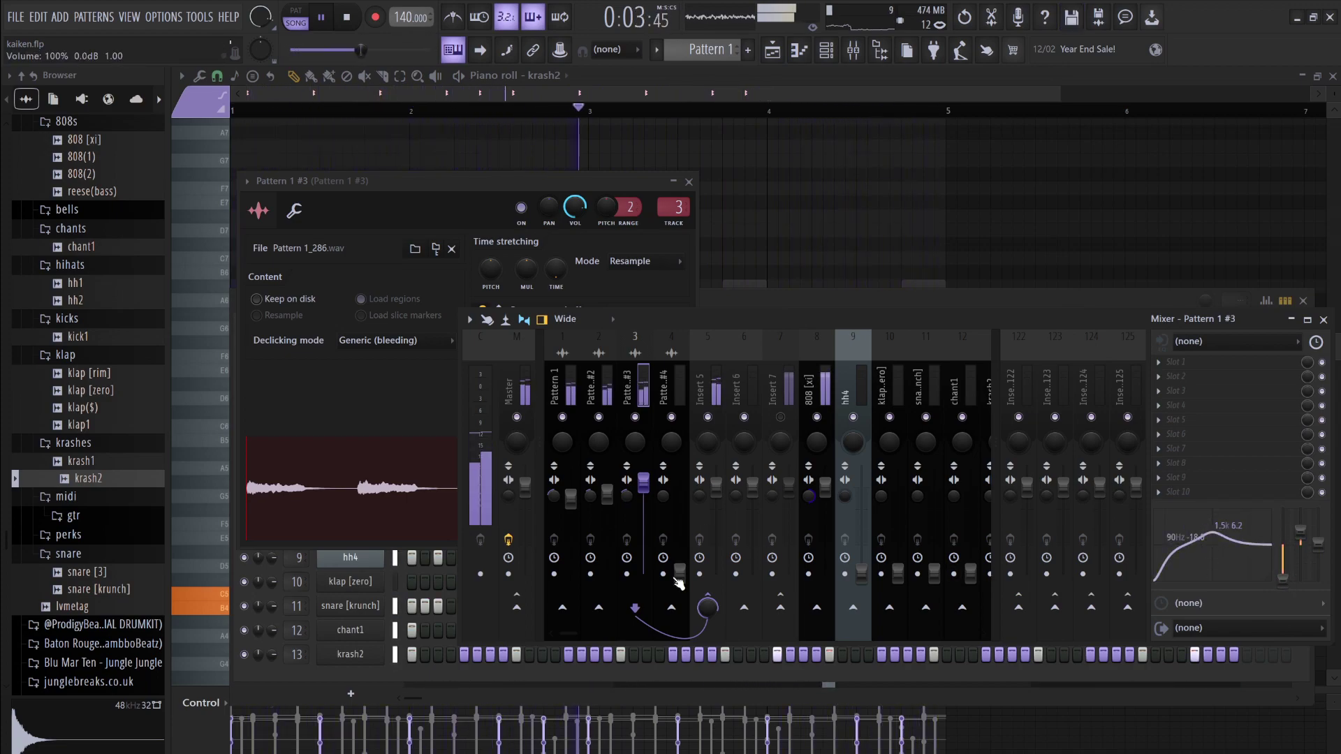
# Bring up Pattern 1 #4, EQ it with -18 dB low shelf and +9.2 dB at 2123 Hz, and rebalance its volume against Pattern 1 #3
pyautogui.moveTo(683, 584); pyautogui.dragTo(683, 466)
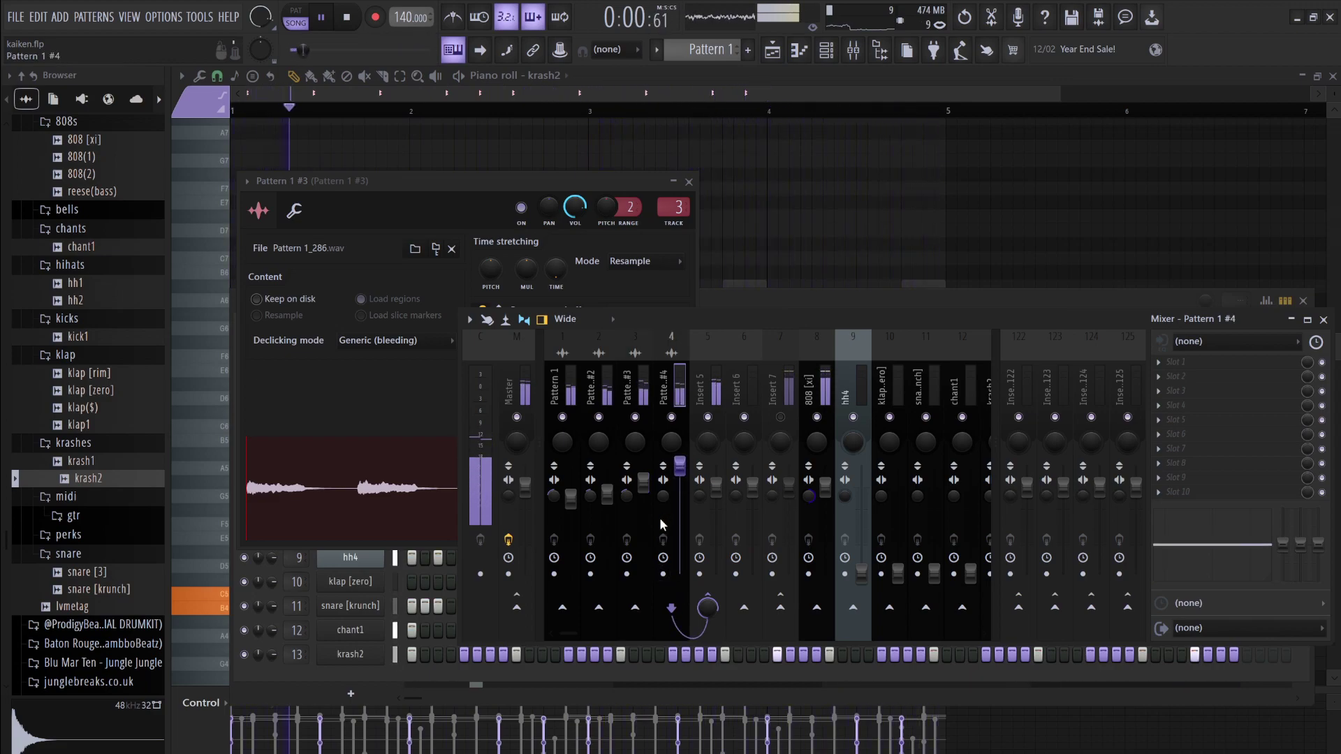
pyautogui.moveTo(1283, 543); pyautogui.dragTo(1282, 585)
pyautogui.moveTo(1219, 544)
pyautogui.mouseDown()
pyautogui.moveTo(1220, 528)
pyautogui.moveTo(1204, 526)
pyautogui.mouseUp()
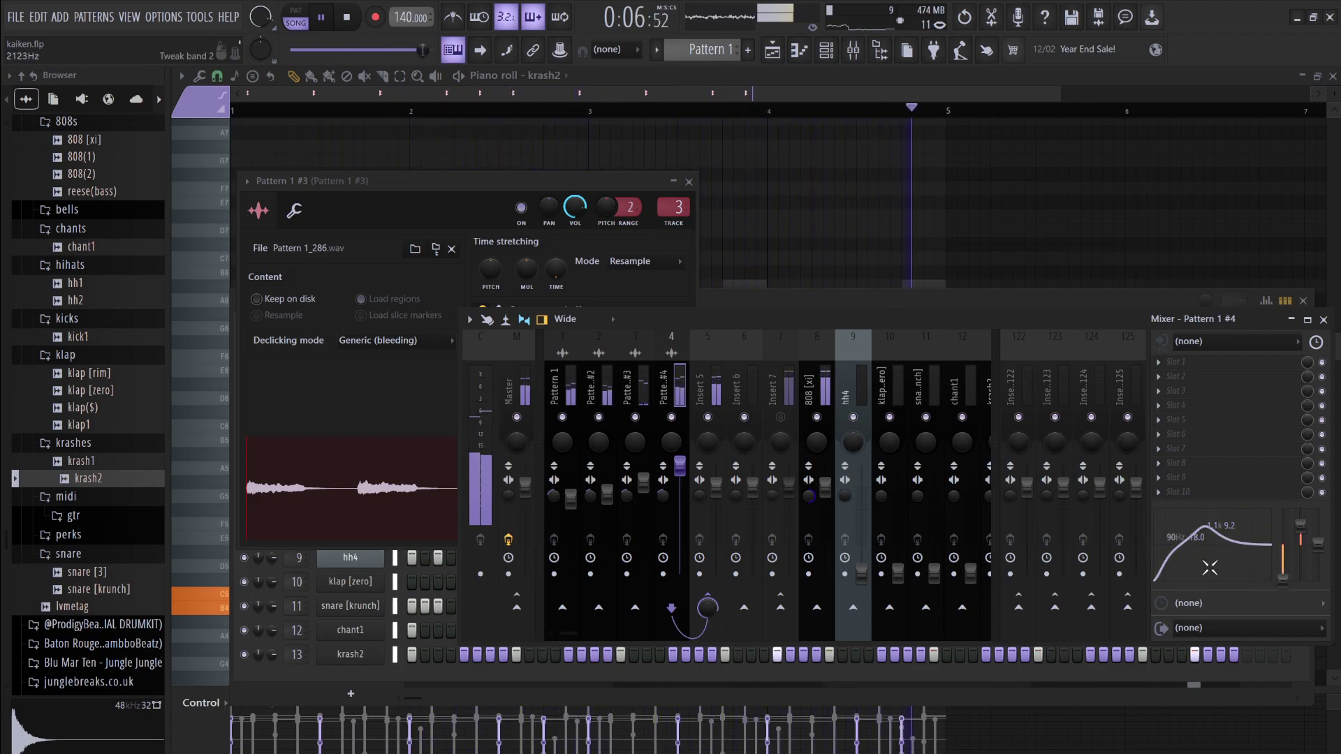
pyautogui.moveTo(680, 466); pyautogui.dragTo(643, 487)
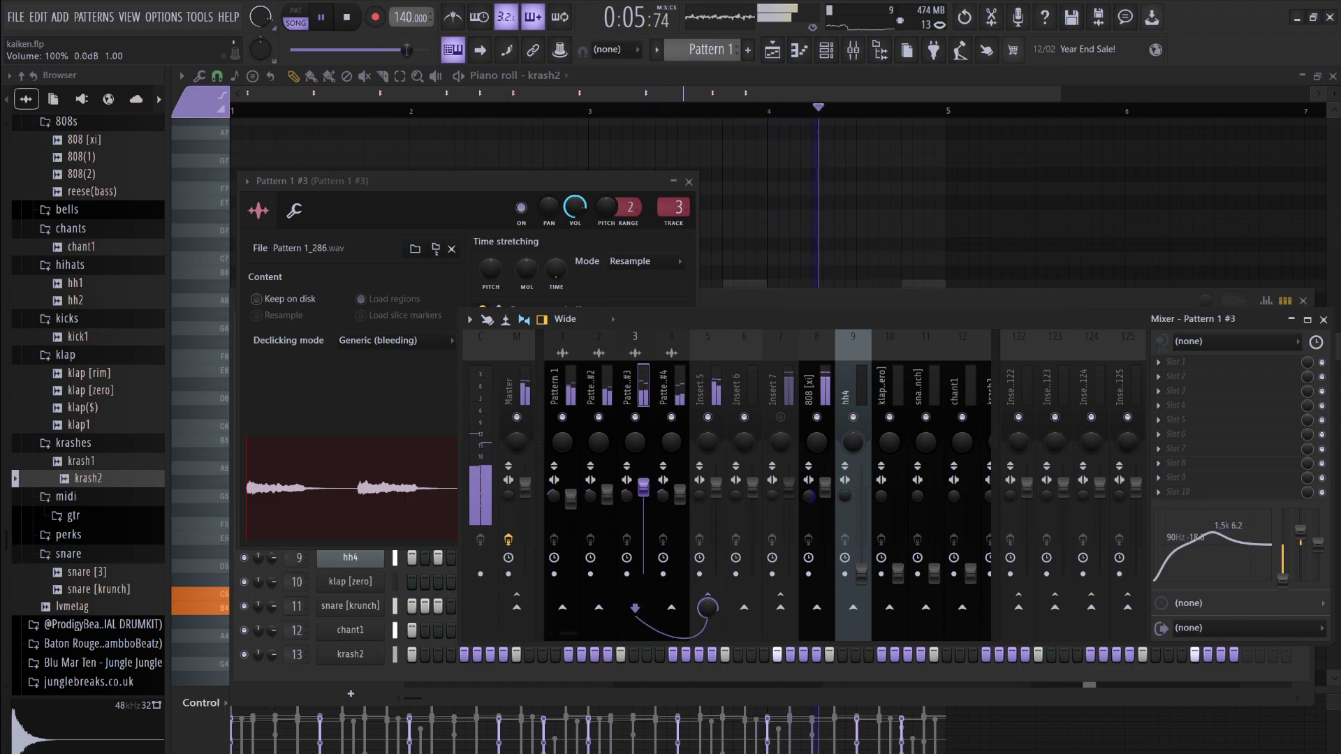
# Add FabFilter Pro-C 2 to slot 3 of Insert 5 with threshold -15.96 dB, ratio 2.63:1, wet gain +1.46 dB and an adjusted dry gain
pyautogui.click(703, 388)
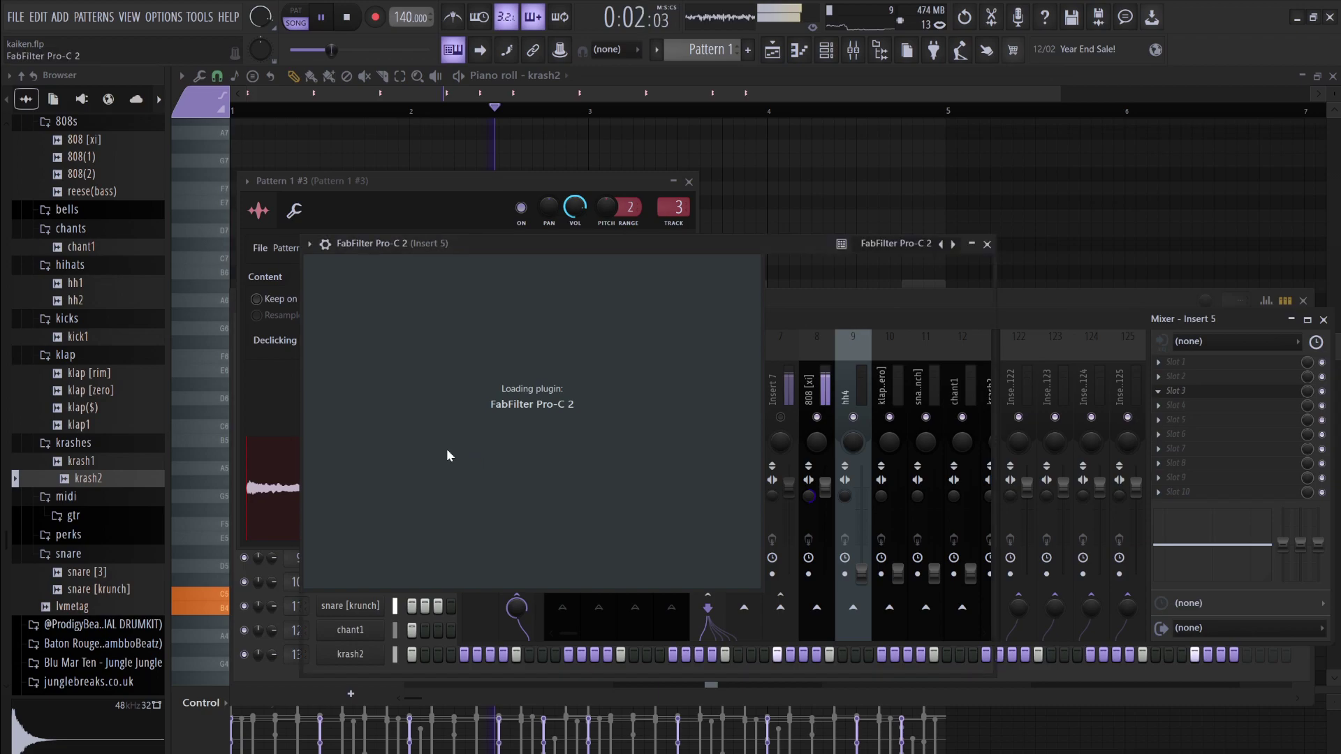
pyautogui.moveTo(372, 529)
pyautogui.mouseDown()
pyautogui.moveTo(364, 560)
pyautogui.moveTo(361, 526)
pyautogui.mouseUp()
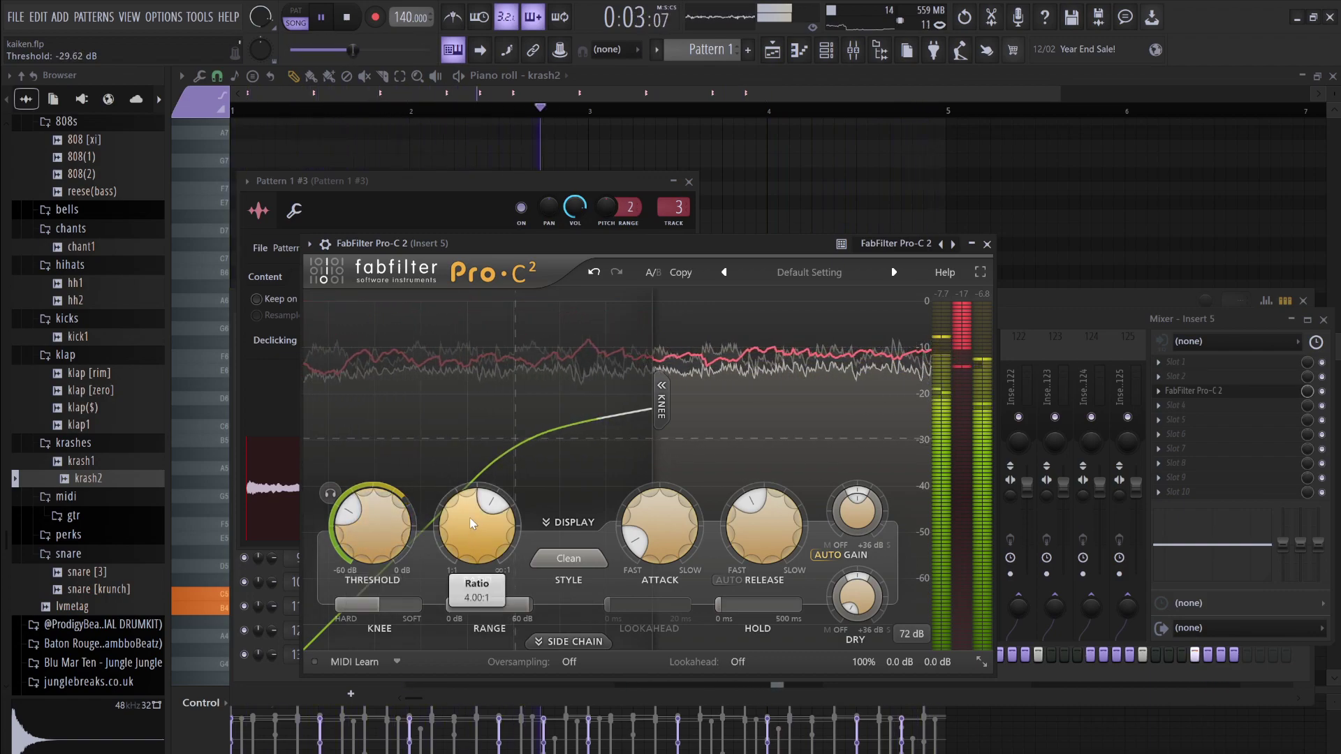
pyautogui.moveTo(470, 537); pyautogui.dragTo(480, 574)
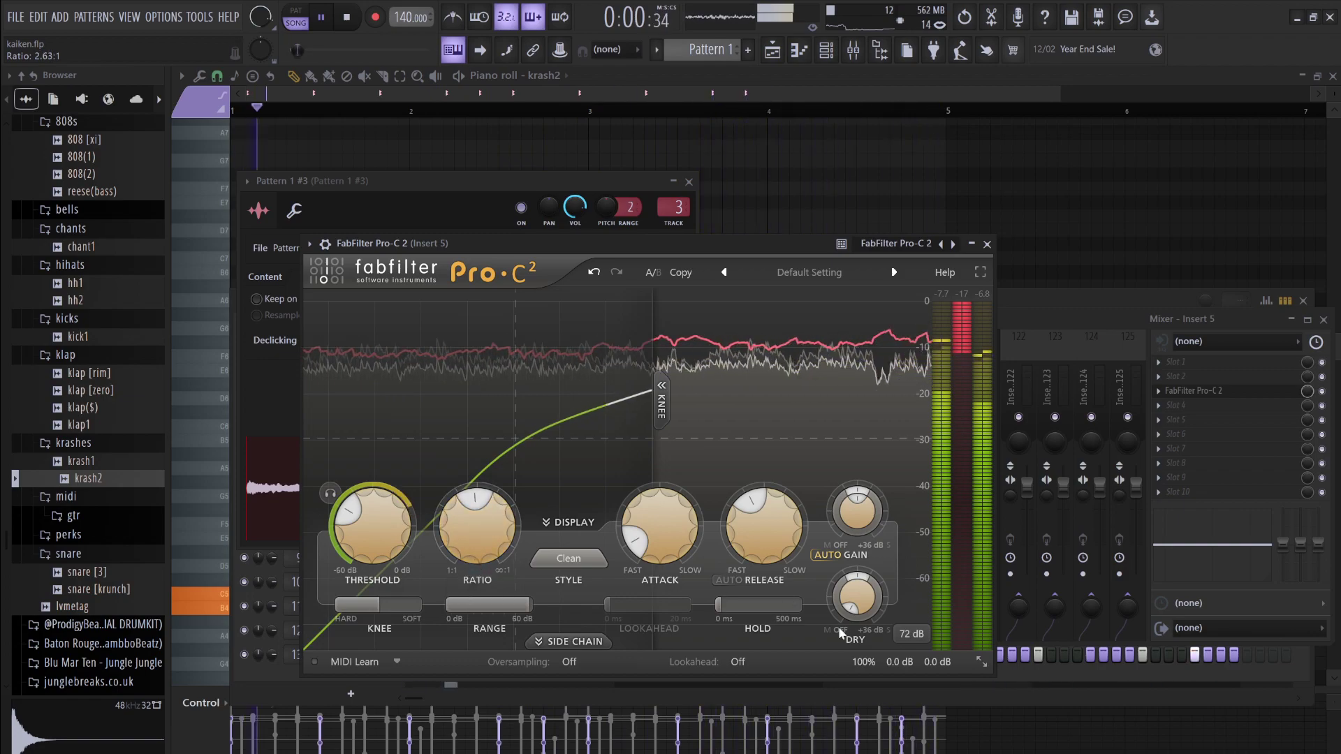
pyautogui.moveTo(873, 618); pyautogui.dragTo(834, 547)
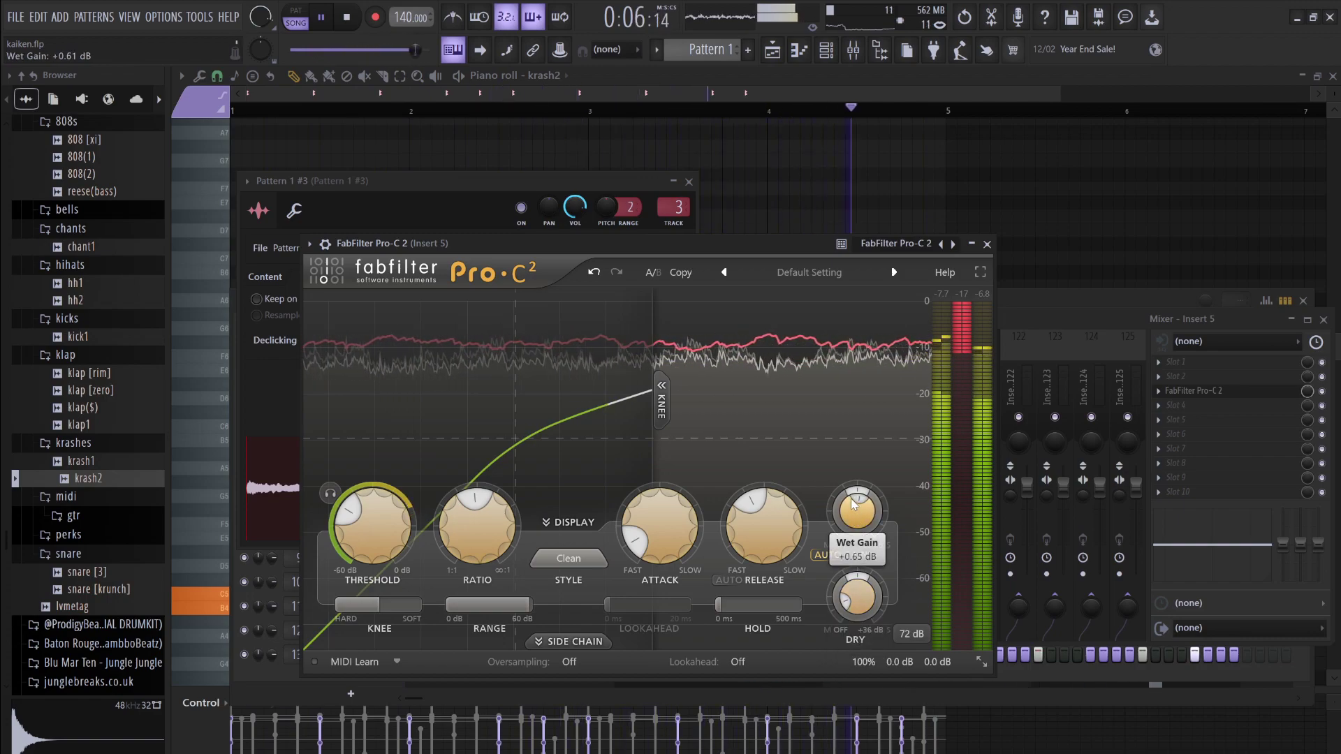
pyautogui.moveTo(852, 497); pyautogui.dragTo(850, 487)
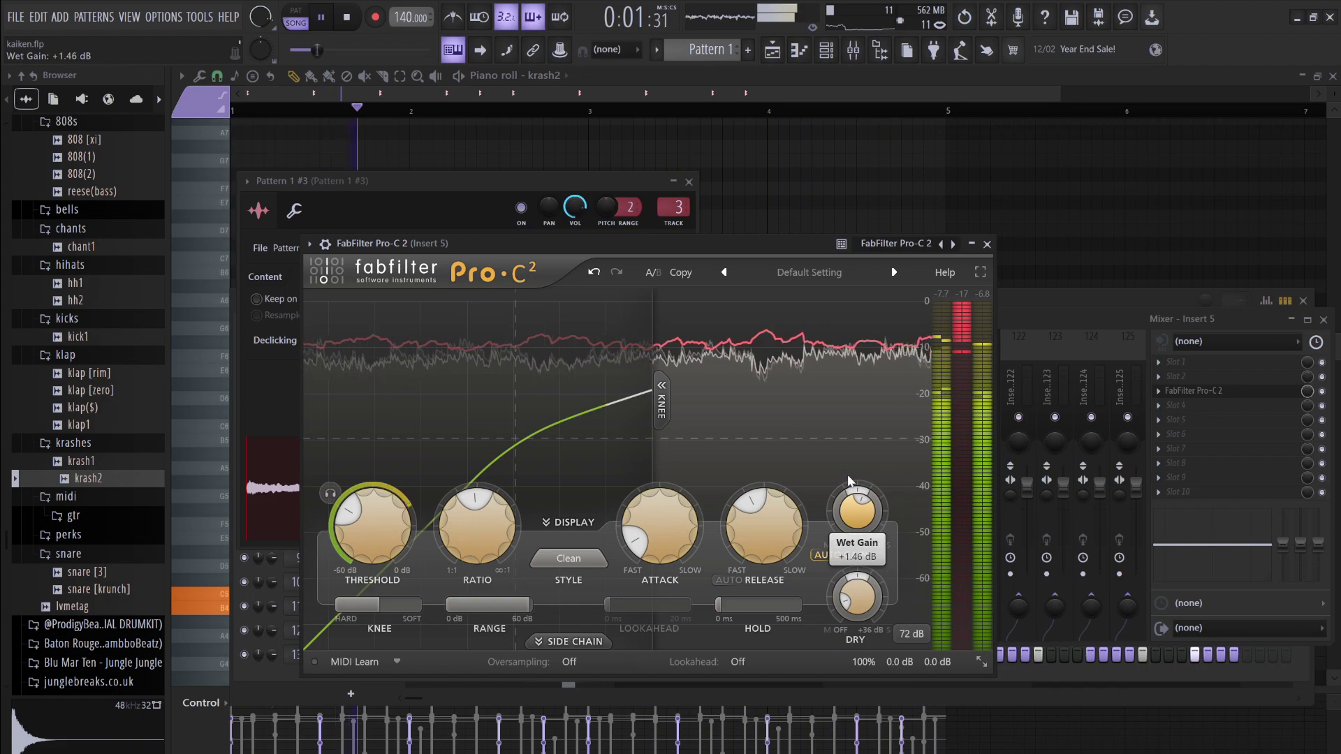
pyautogui.moveTo(384, 517); pyautogui.dragTo(385, 501)
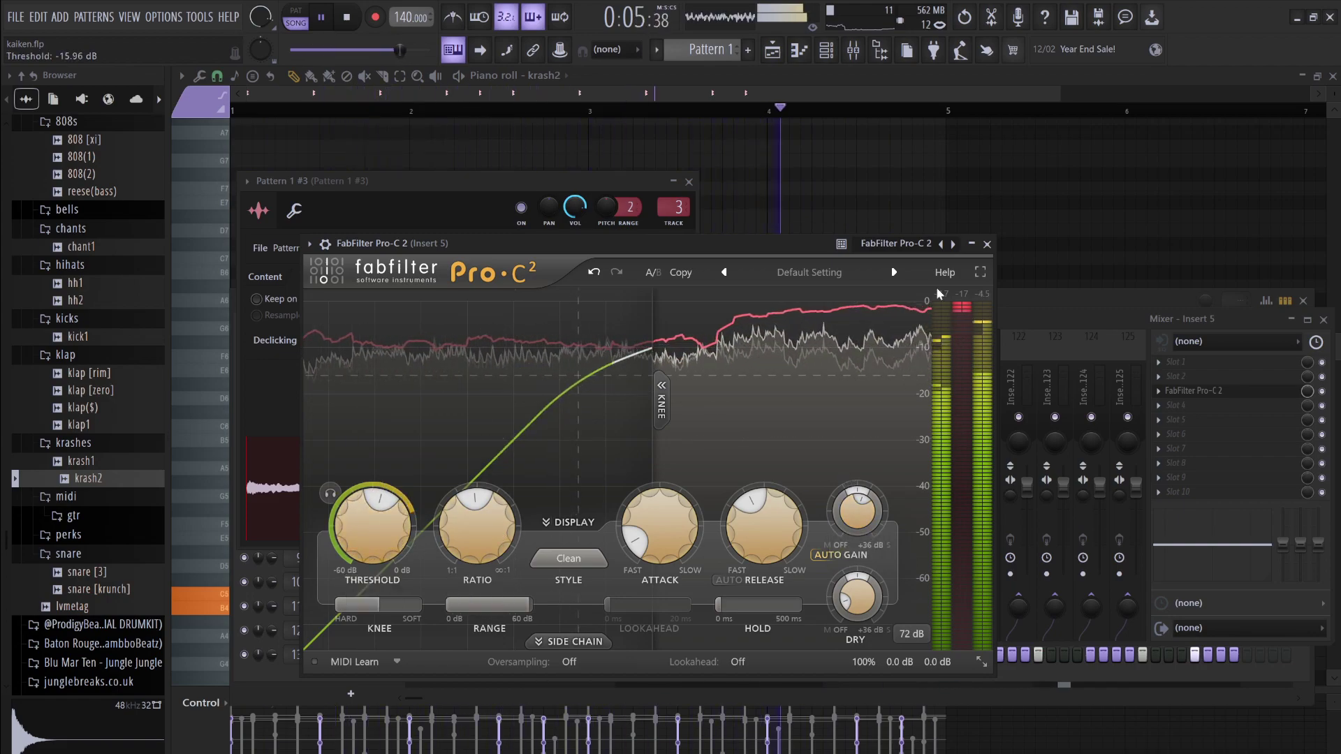
pyautogui.click(987, 244)
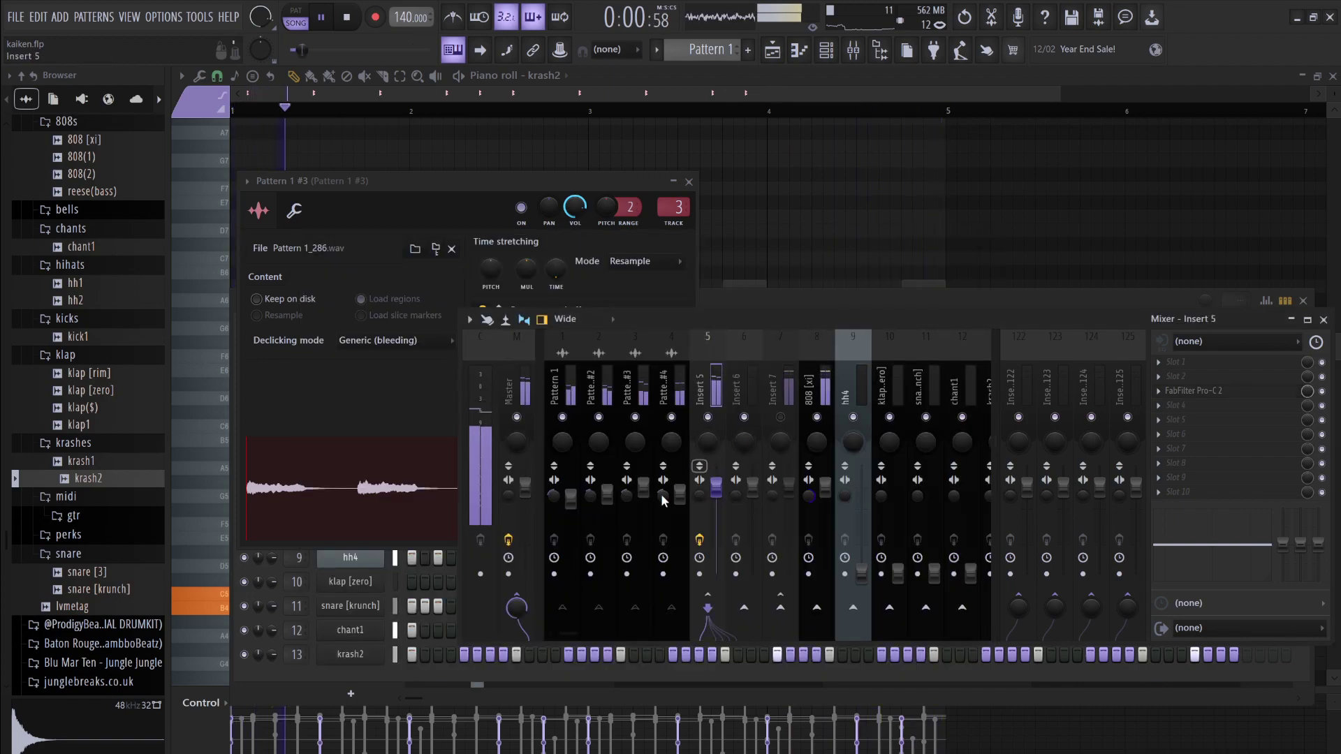
# Lower the Pattern 1 #3 and #4 volumes, and pan Pattern 1 slightly right, Pattern 1 #2 11% left and Pattern 1 #4 slightly left
pyautogui.moveTo(648, 481); pyautogui.dragTo(680, 506)
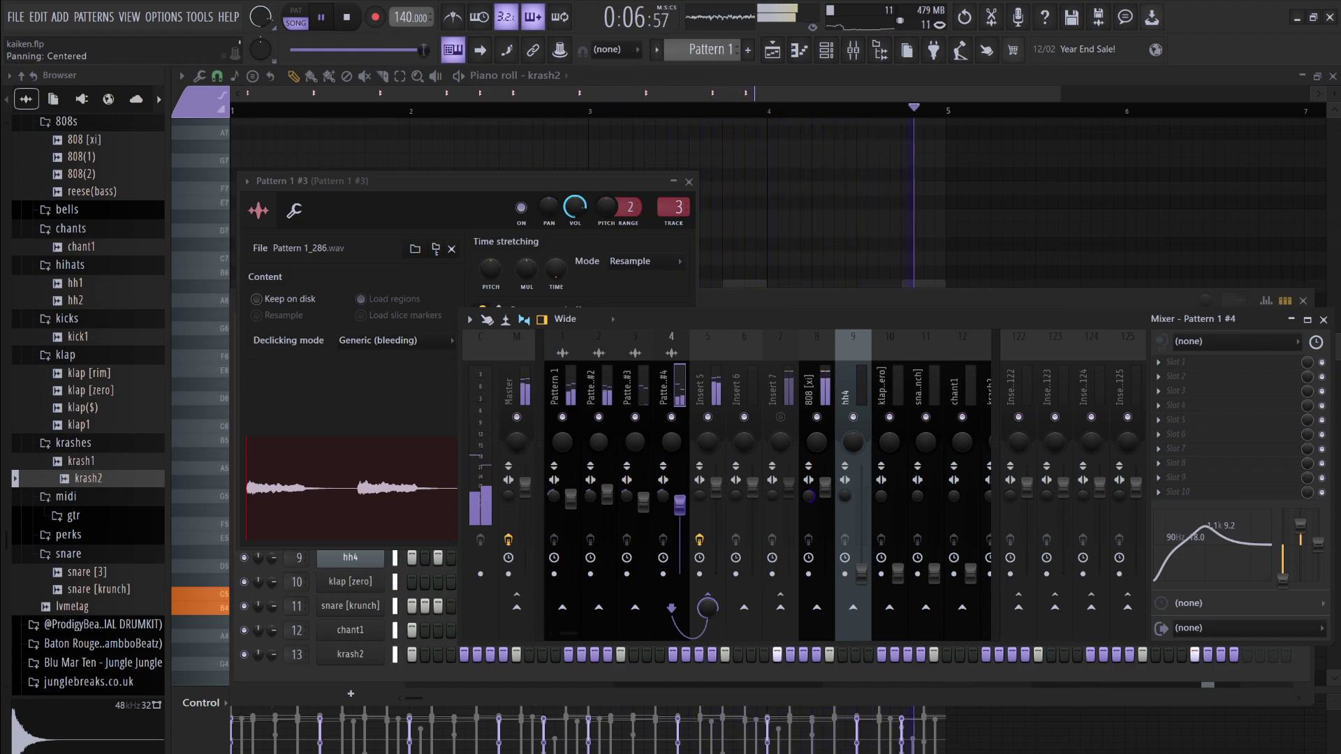
pyautogui.moveTo(598, 441); pyautogui.dragTo(598, 446)
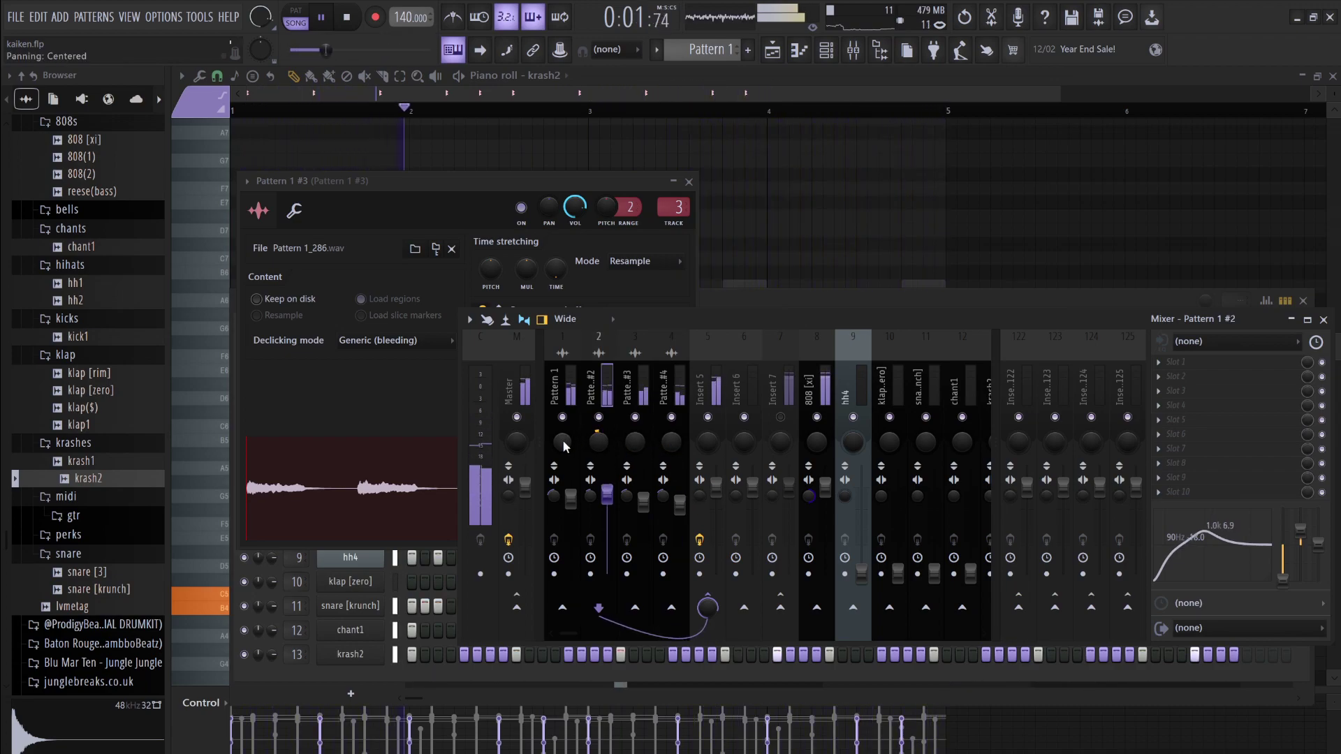
pyautogui.moveTo(559, 445); pyautogui.dragTo(558, 448)
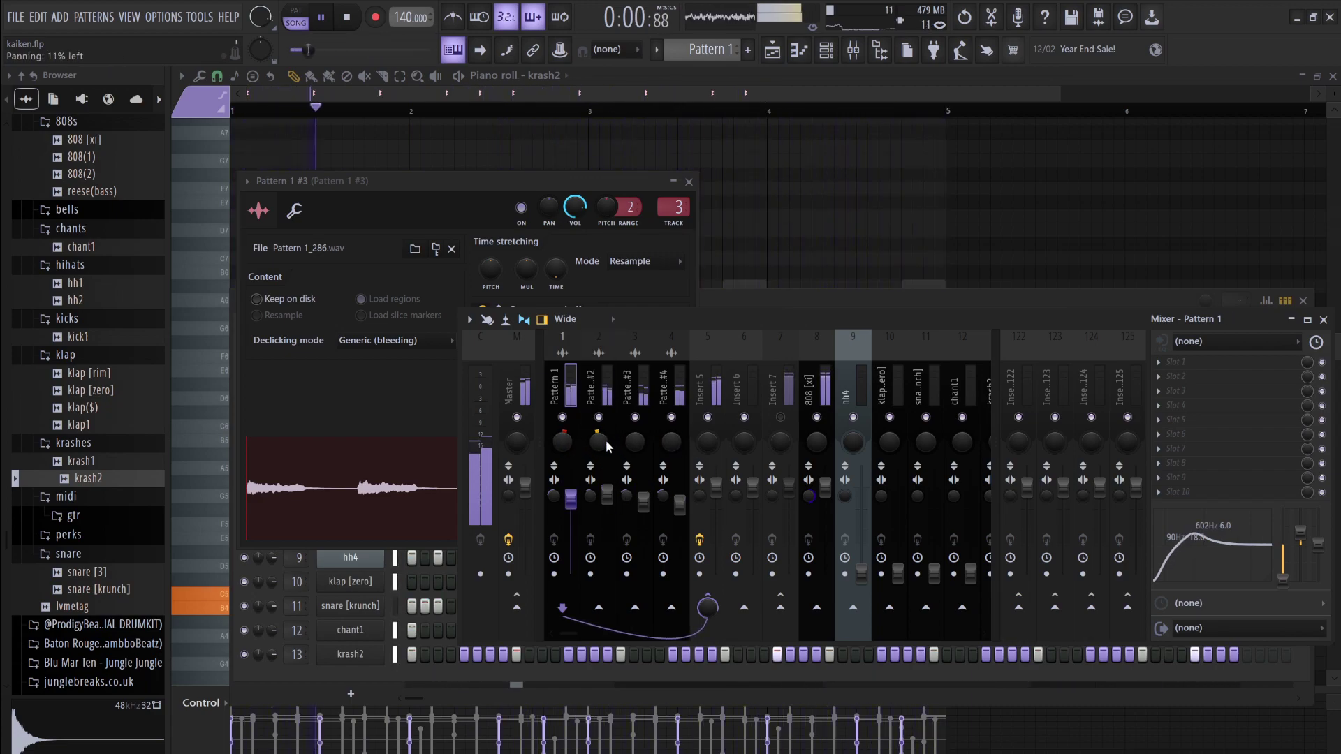
pyautogui.moveTo(674, 449); pyautogui.dragTo(674, 452)
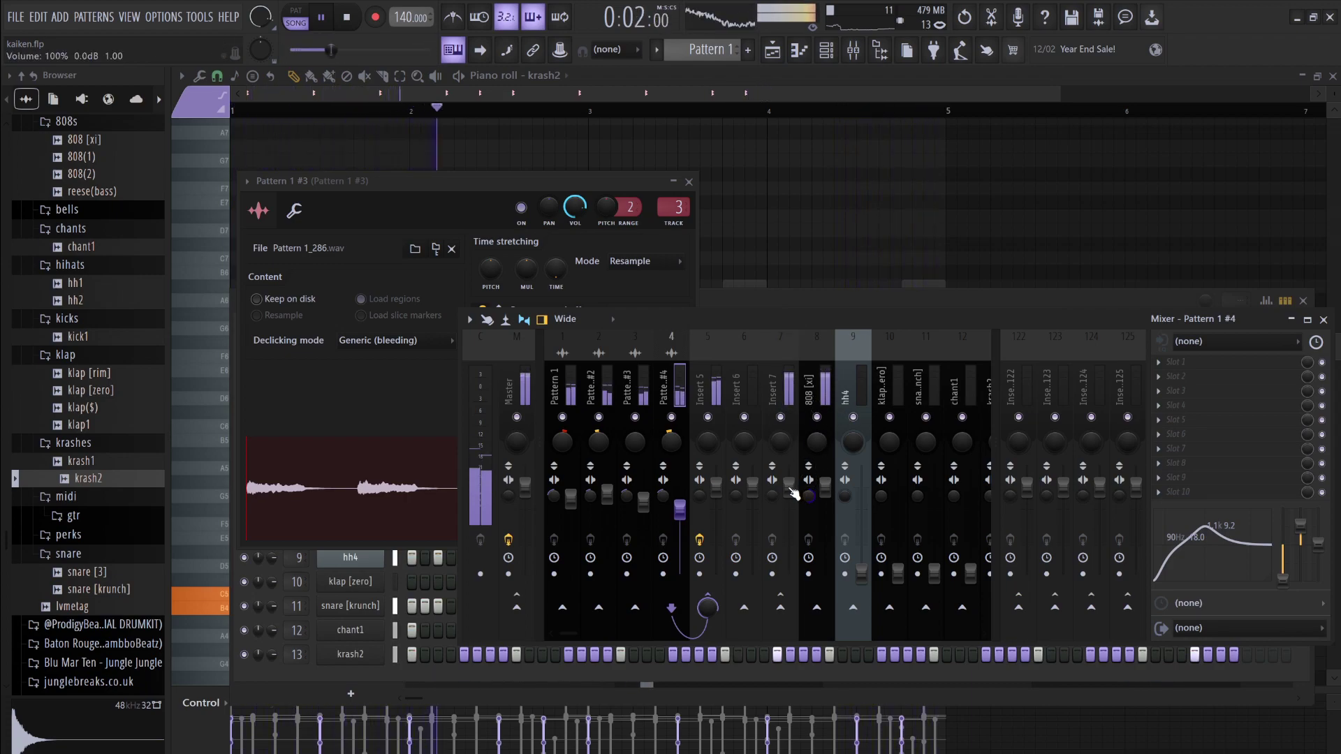
# Lower Insert 7's volume slightly and EQ the 808 [xi] track with -18 dB high shelf and +6.5 dB at 407 Hz
pyautogui.moveTo(788, 487); pyautogui.dragTo(788, 492)
pyautogui.click(822, 396)
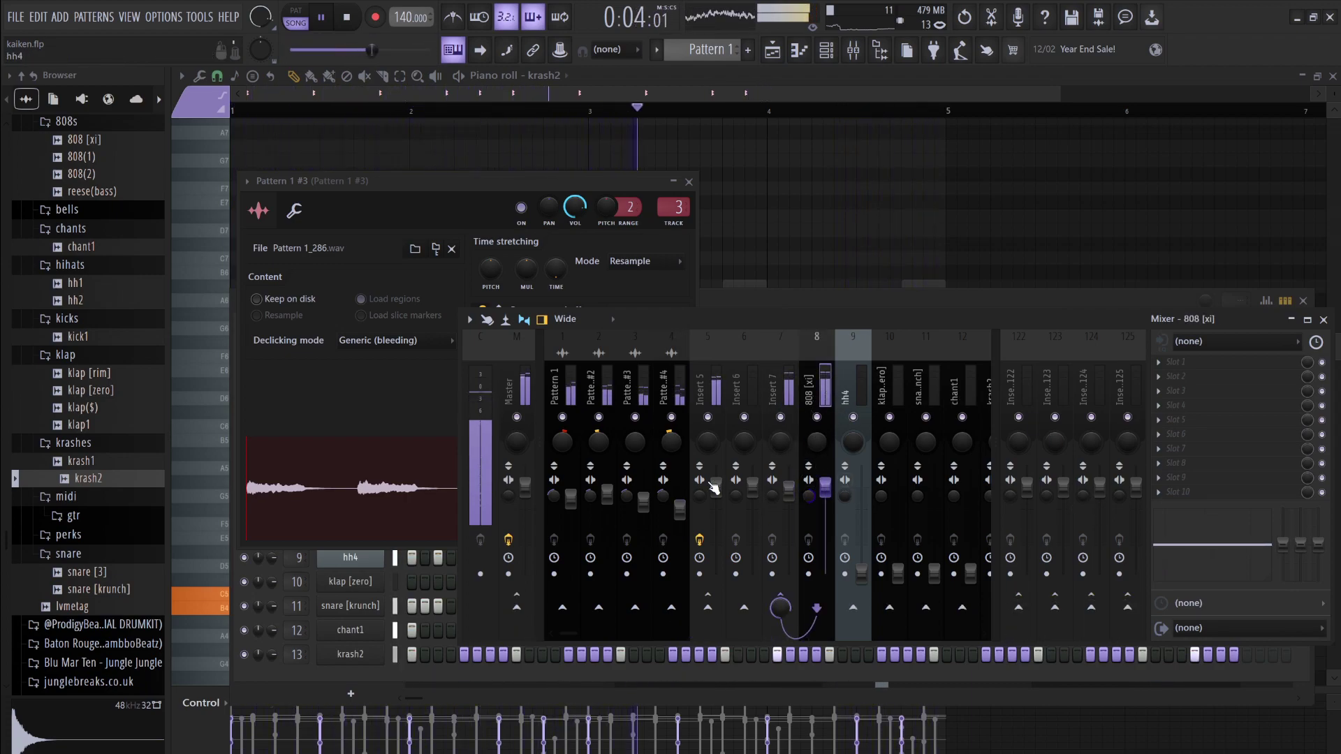
pyautogui.click(514, 383)
pyautogui.click(817, 391)
pyautogui.moveTo(1290, 552); pyautogui.dragTo(1287, 574)
pyautogui.hotkey('ctrl', 'z')
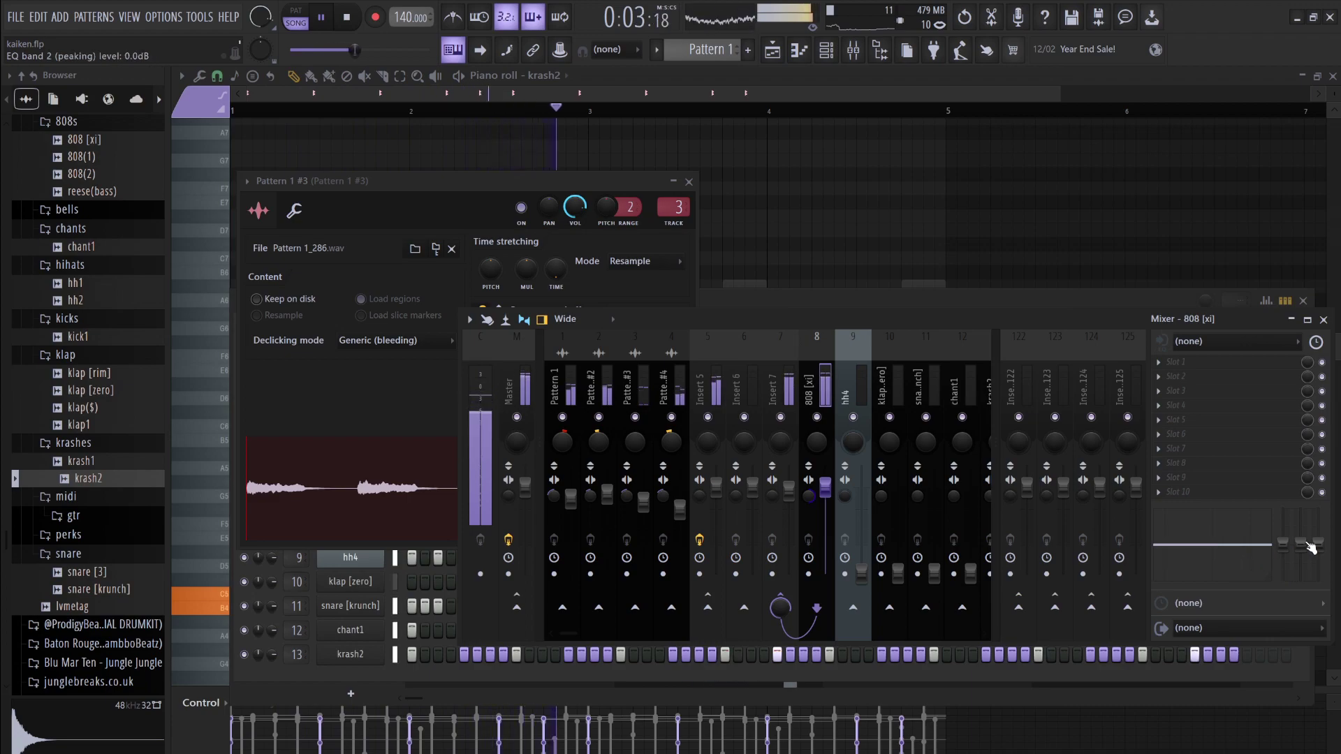
pyautogui.moveTo(1317, 543); pyautogui.dragTo(1317, 579)
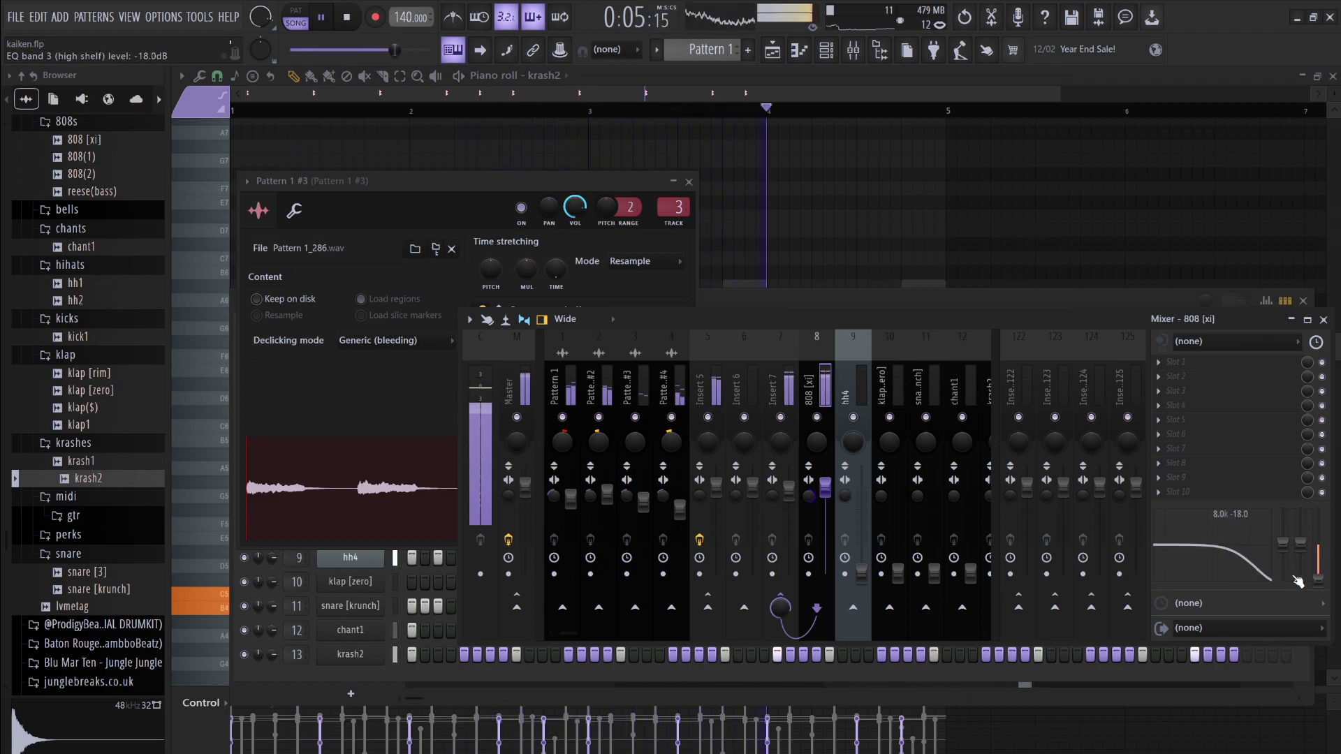
pyautogui.moveTo(1226, 545); pyautogui.dragTo(1208, 535)
pyautogui.hotkey('ctrl', 'z')
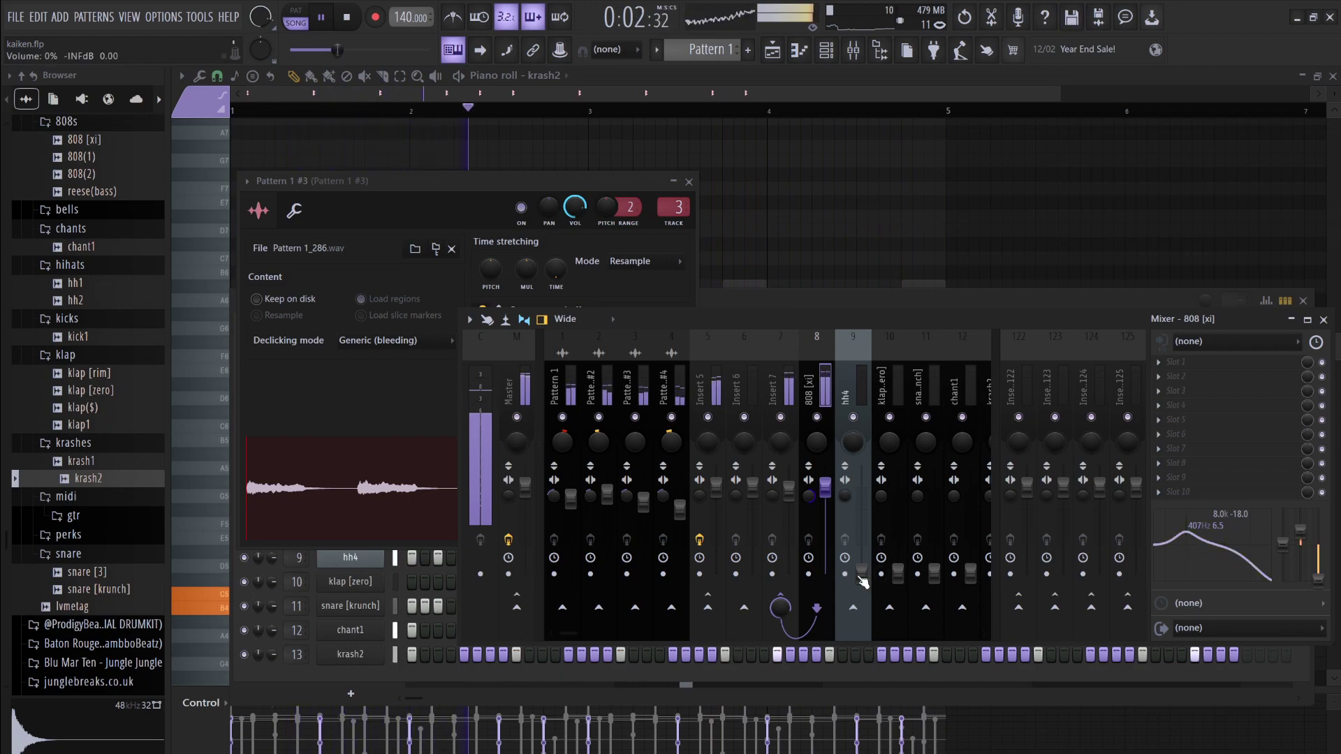
# Bring up the hh4 track's volume, cut its EQ low shelf and boost its mid band
pyautogui.moveTo(860, 574); pyautogui.dragTo(860, 489)
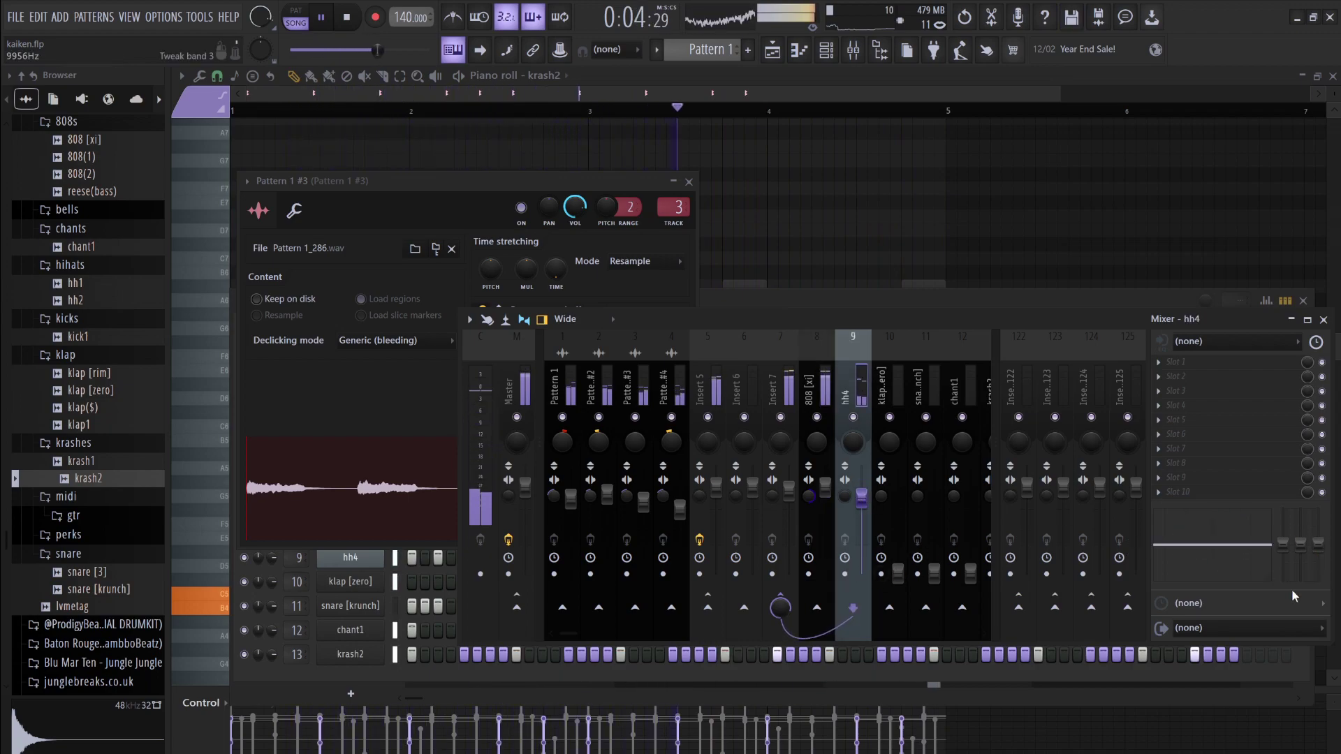
pyautogui.moveTo(1283, 546); pyautogui.dragTo(1282, 579)
pyautogui.moveTo(1223, 544); pyautogui.dragTo(1247, 535)
# Bring up the klap [zero] and snare [krunch] track volumes and shape the EQ of klap [zero]
pyautogui.moveTo(897, 573); pyautogui.dragTo(897, 495)
pyautogui.moveTo(1283, 545); pyautogui.dragTo(1238, 533)
pyautogui.moveTo(933, 574); pyautogui.dragTo(922, 503)
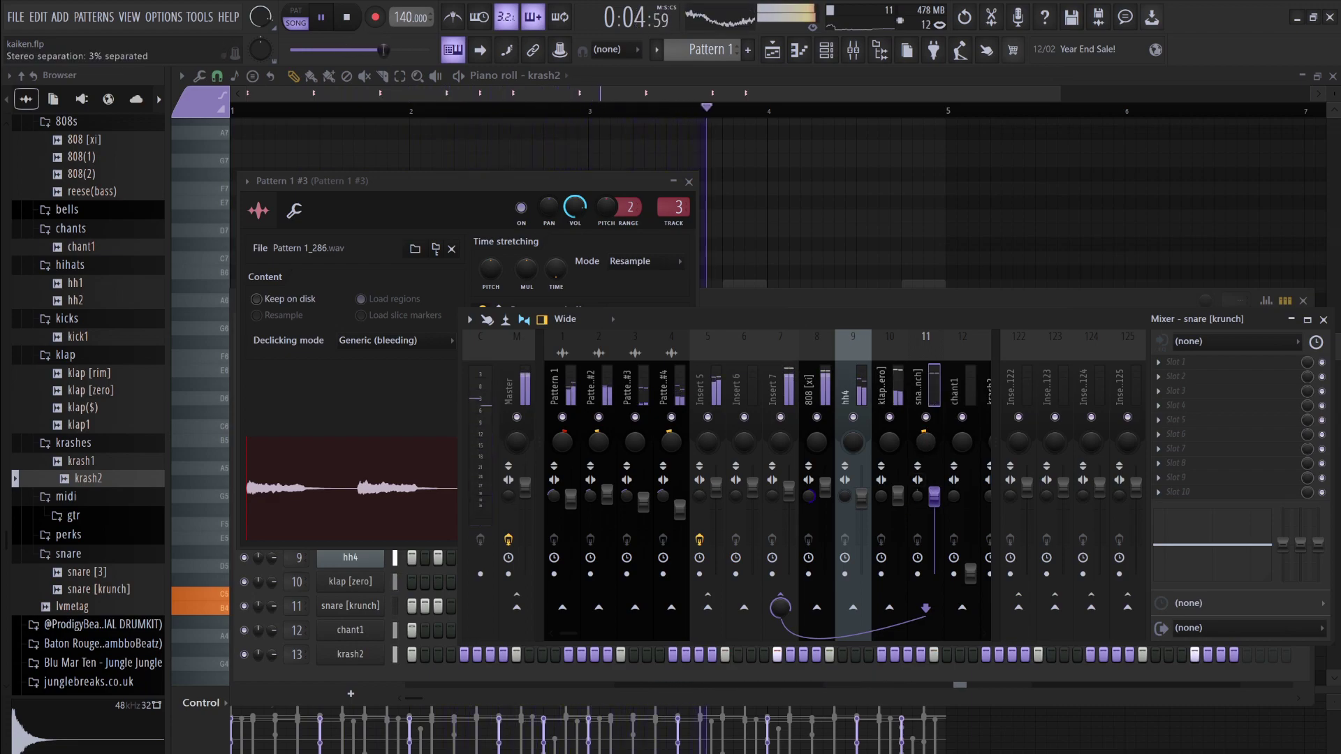
# Cut the snare [krunch] track's low shelf to -18 dB at 90 Hz and boost its mid band 3.9 dB at 2.7 kHz
pyautogui.moveTo(1281, 544); pyautogui.dragTo(1282, 581)
pyautogui.moveTo(1201, 552); pyautogui.dragTo(1242, 538)
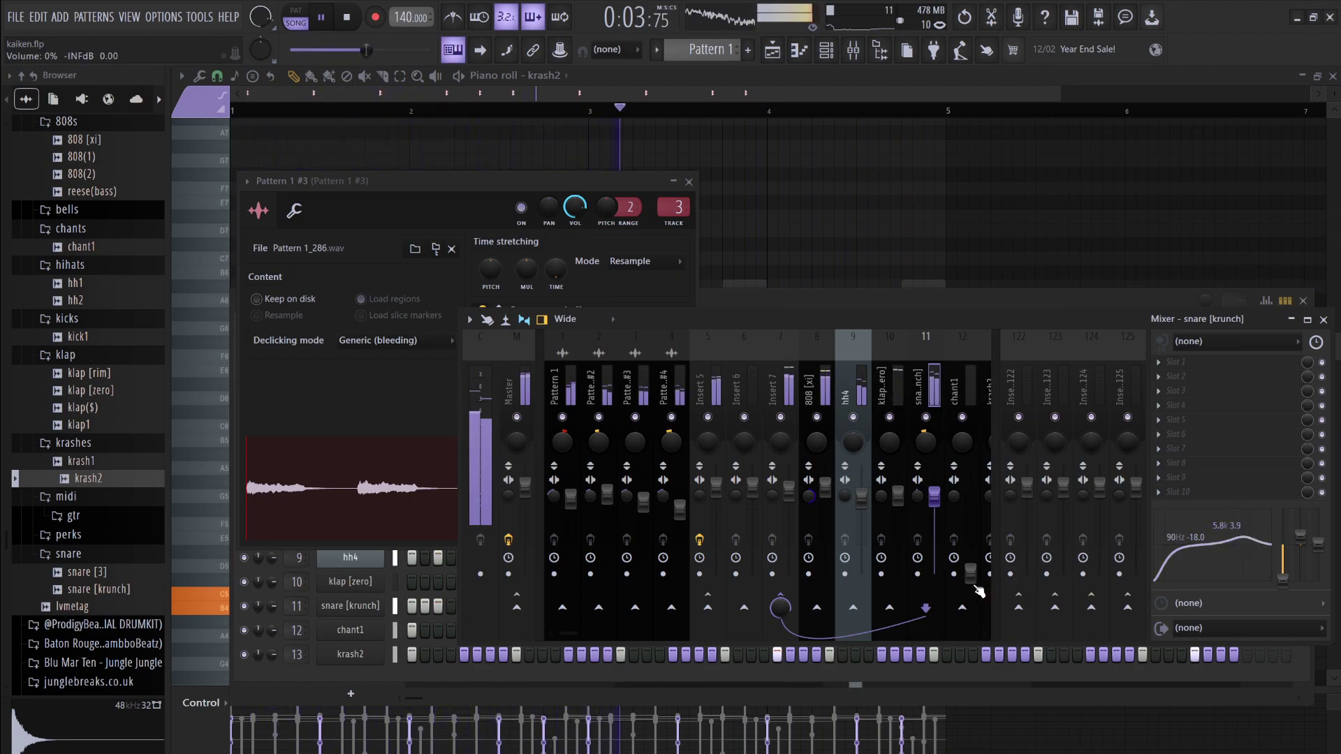
pyautogui.moveTo(1229, 538); pyautogui.dragTo(1211, 539)
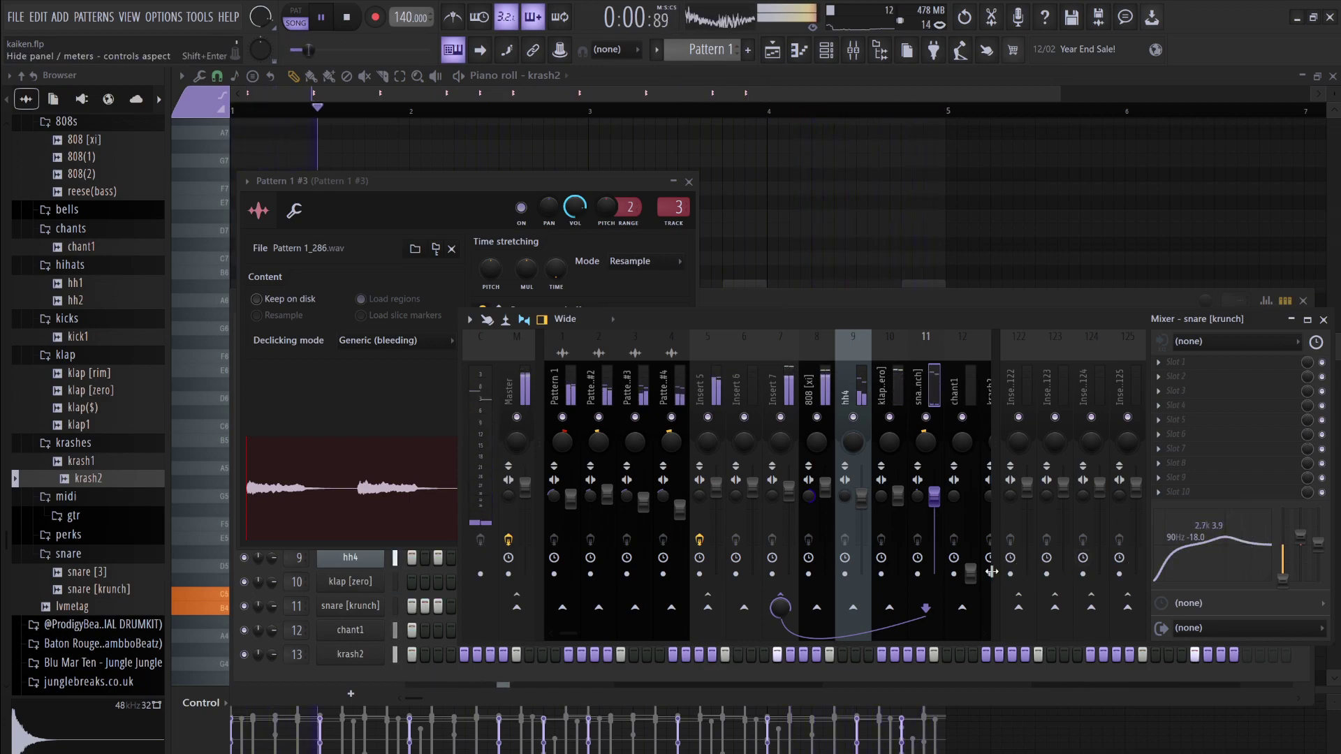
# Bring up the chant1 track's volume and EQ it with an -18 dB low shelf and a 6.8 dB boost at 2.0 kHz
pyautogui.moveTo(970, 574); pyautogui.dragTo(971, 522)
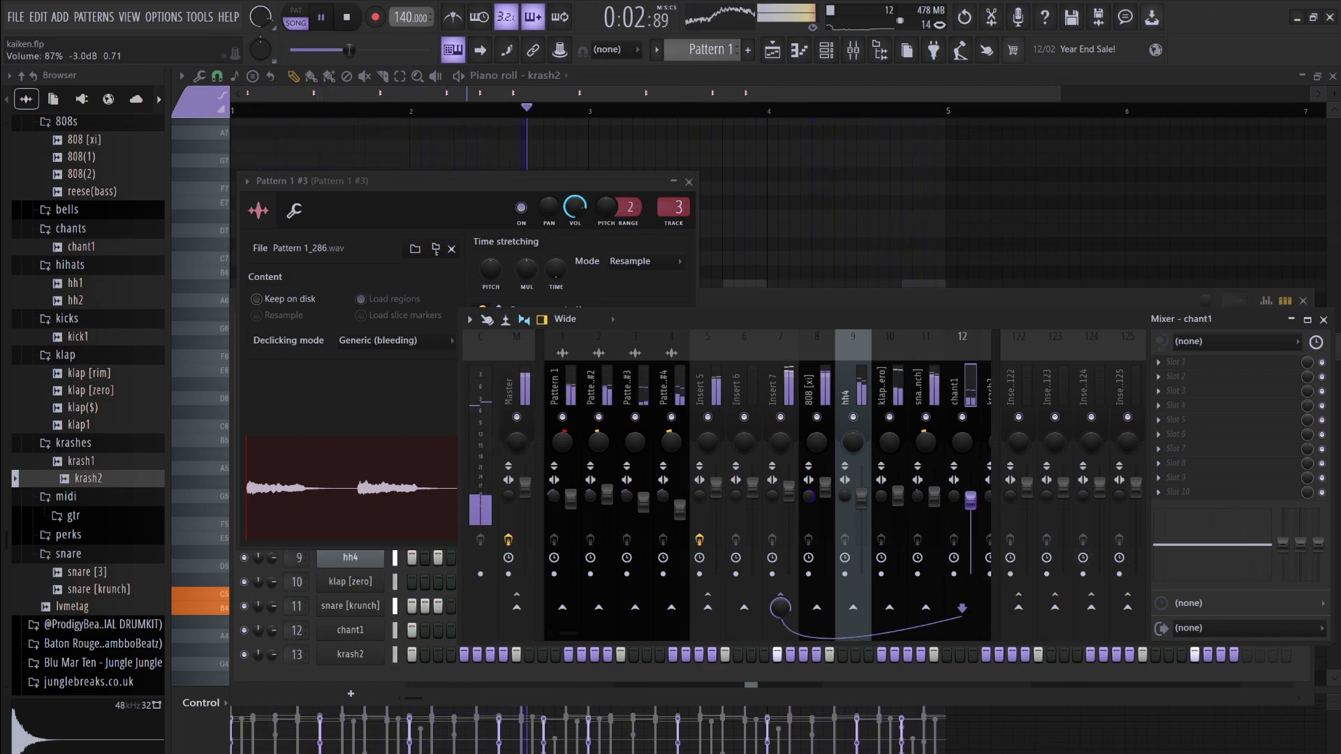
pyautogui.moveTo(953, 495); pyautogui.dragTo(953, 504)
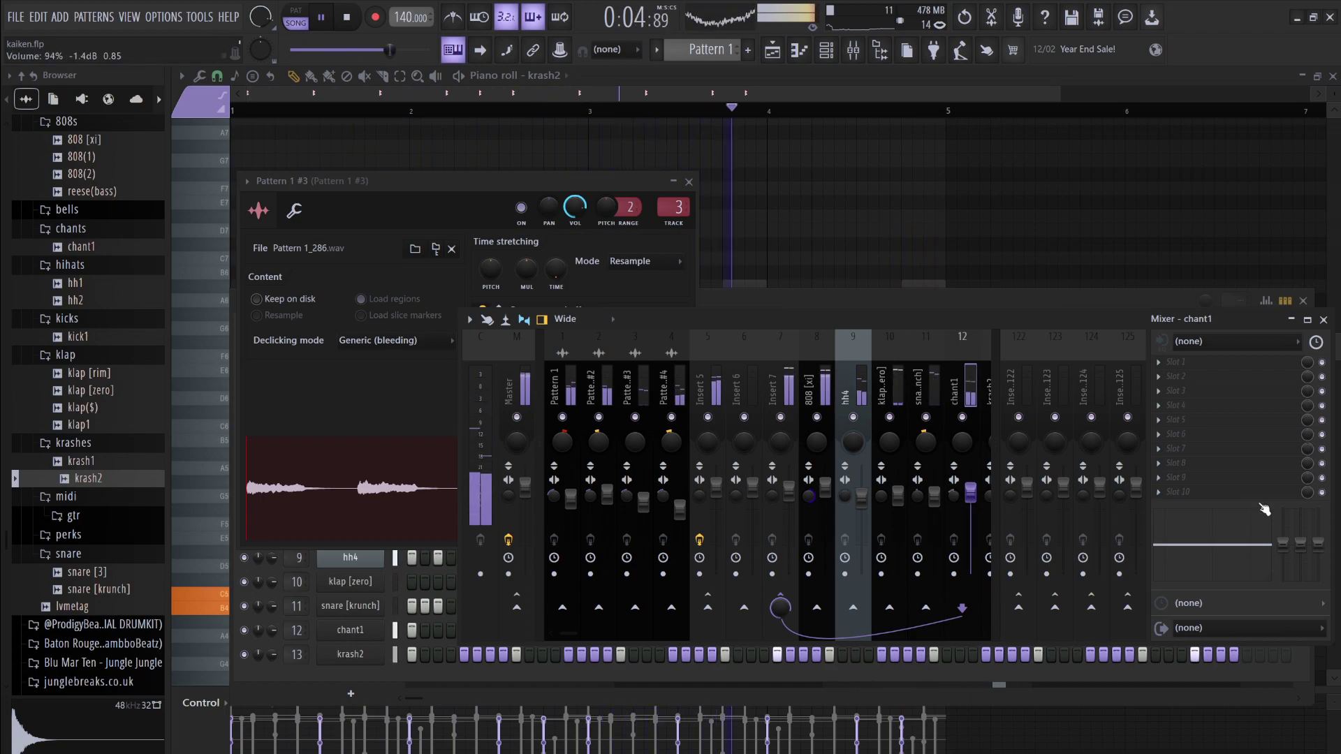
pyautogui.moveTo(1282, 546); pyautogui.dragTo(1282, 580)
pyautogui.moveTo(1219, 552)
pyautogui.mouseDown()
pyautogui.moveTo(1196, 539)
pyautogui.moveTo(1231, 529)
pyautogui.moveTo(1217, 530)
pyautogui.mouseUp()
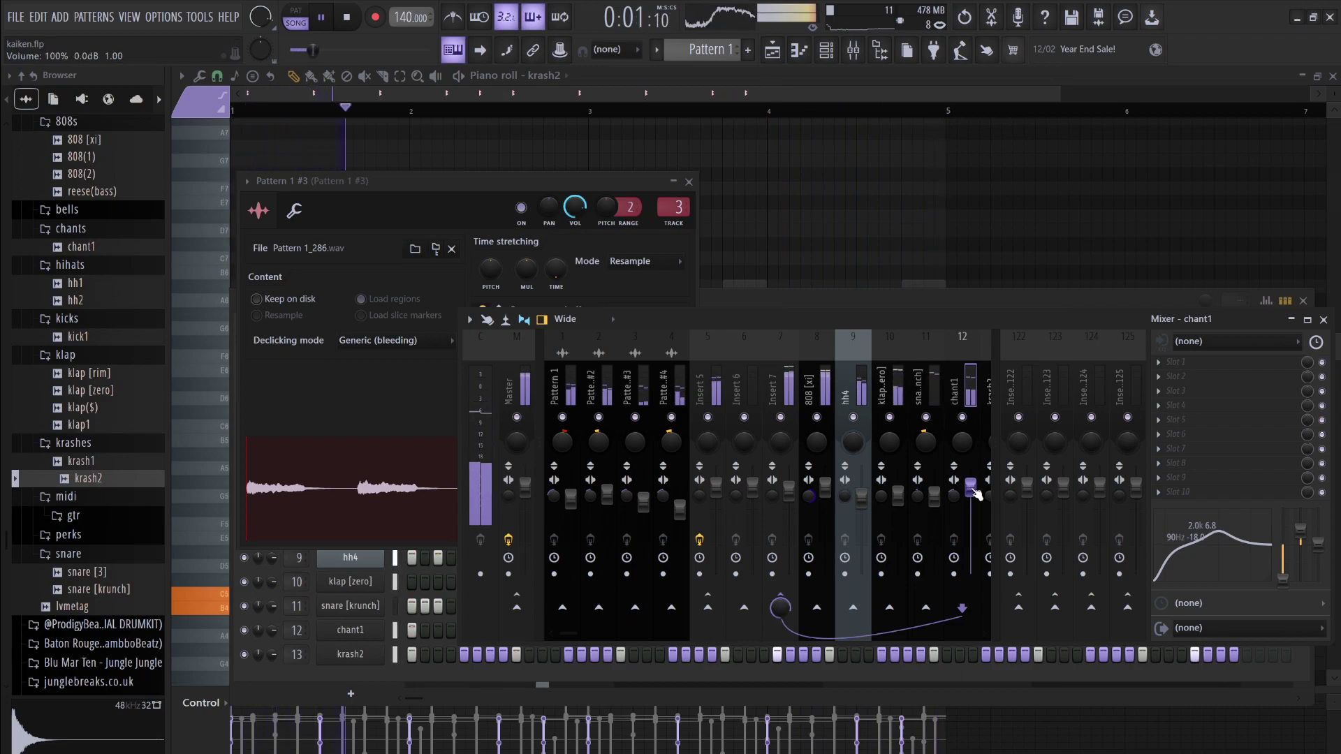
# Bring up the krash2 track's volume and EQ it with an -18 dB low shelf and a 5.0 dB boost at 5.5 kHz
pyautogui.scroll(-3, 957, 384)
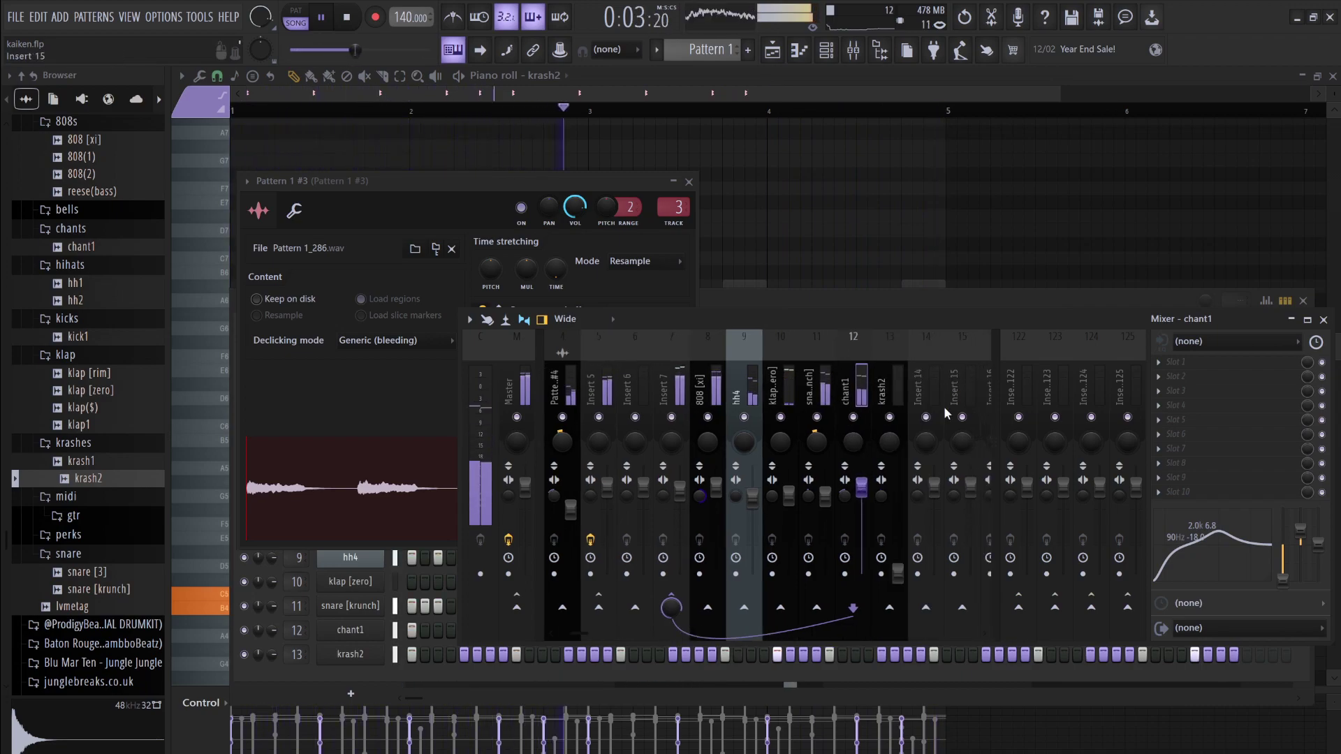
pyautogui.moveTo(898, 574); pyautogui.dragTo(899, 508)
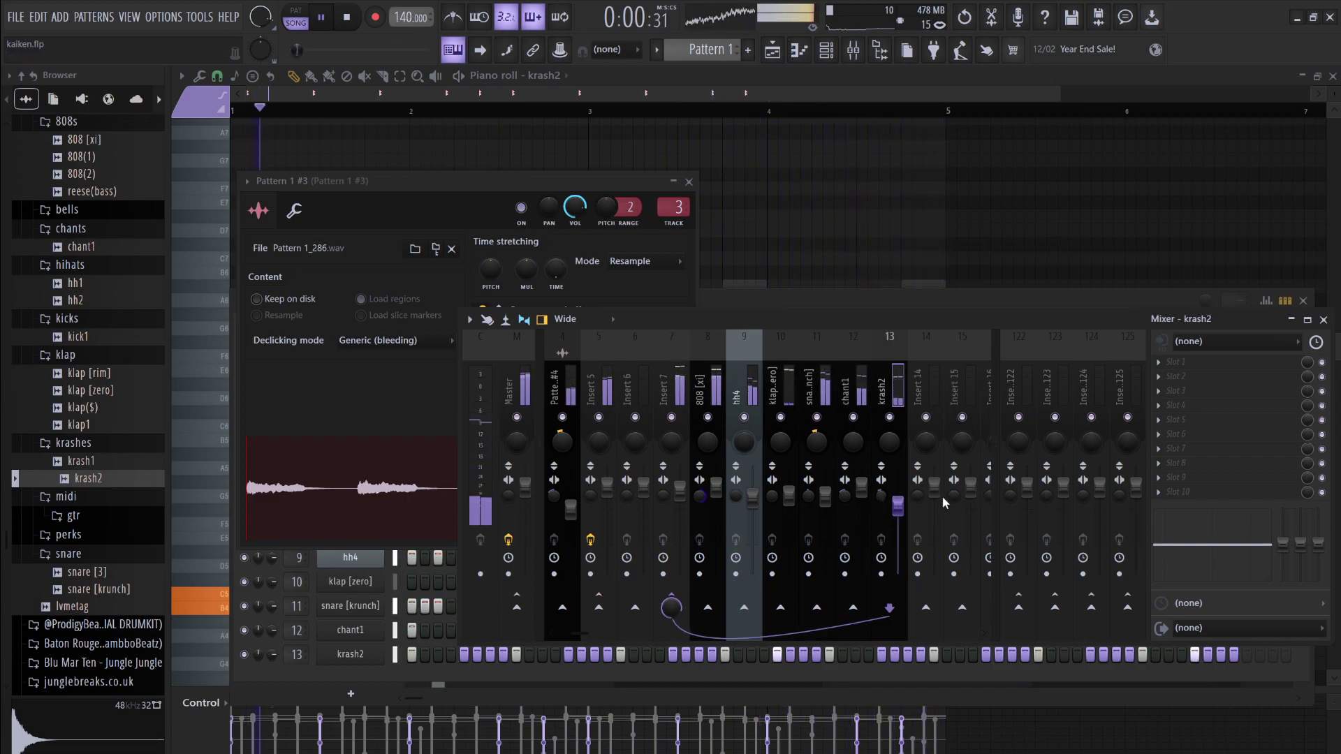
pyautogui.moveTo(1198, 555); pyautogui.dragTo(1227, 538)
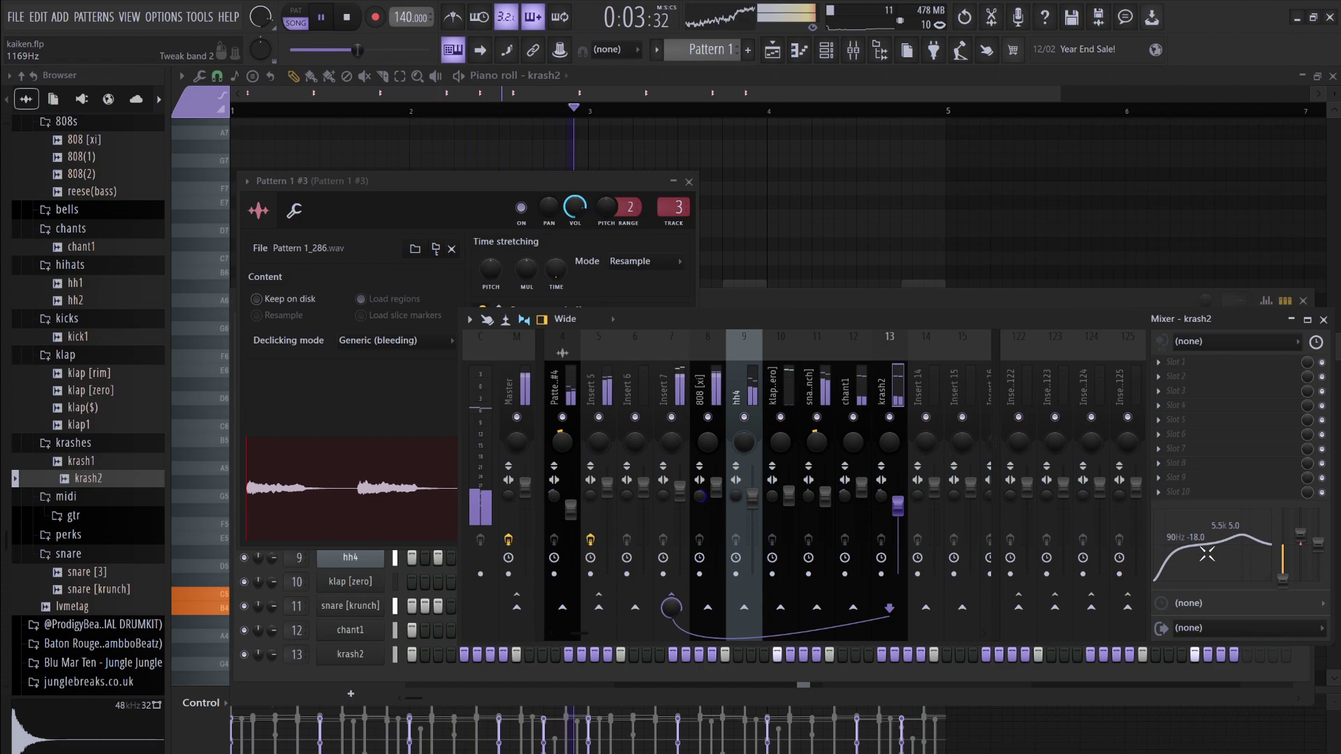
# Add FabFilter Pro-C 2 to Insert 7's third effect slot, and rebalance by lowering chant1 and raising hh4 slightly
pyautogui.click(681, 376)
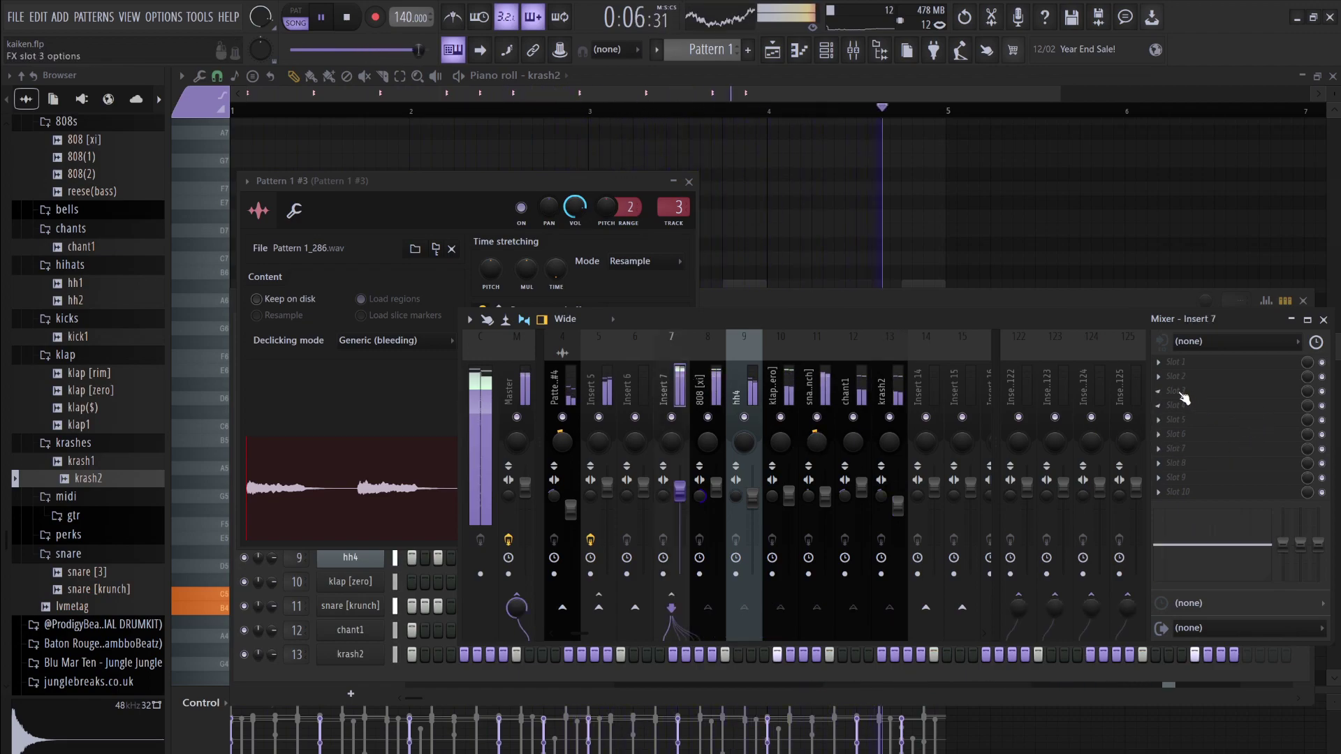
pyautogui.click(1174, 392)
pyautogui.click(1083, 143)
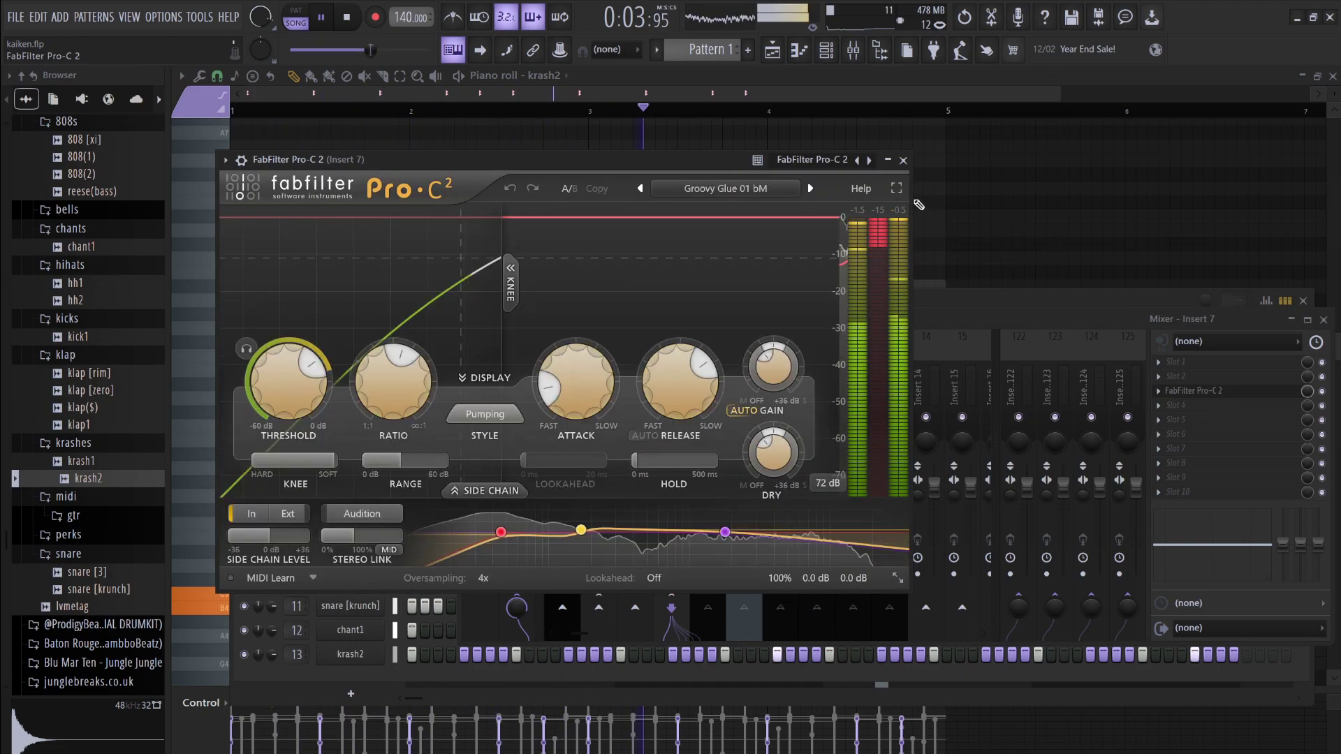
pyautogui.click(903, 160)
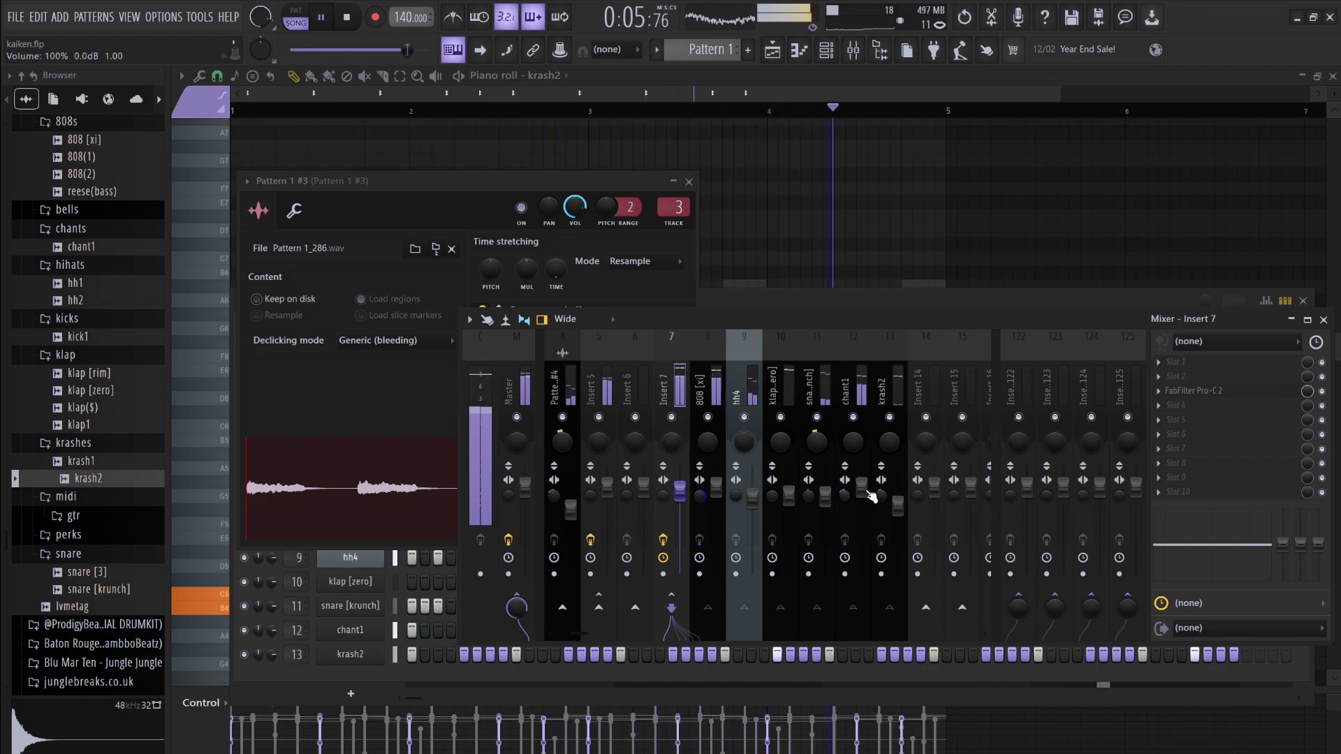
pyautogui.click(863, 495)
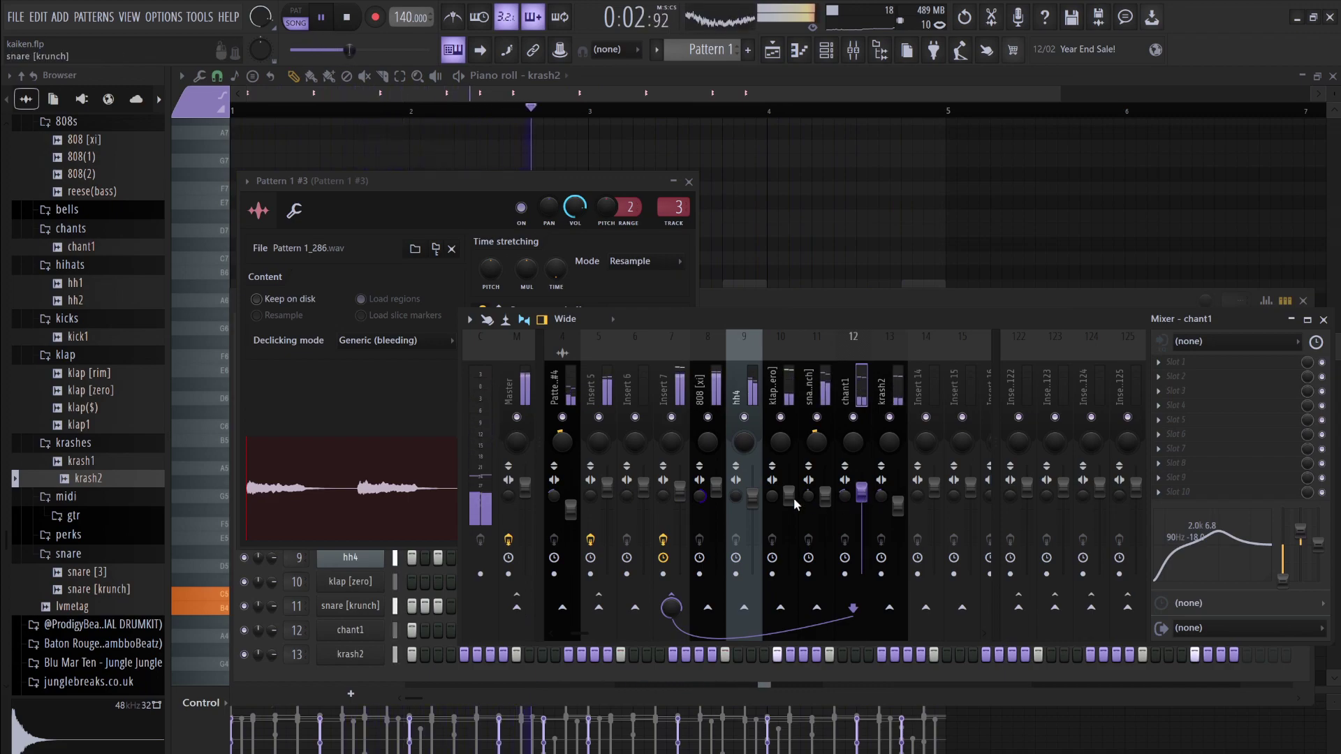
pyautogui.click(753, 493)
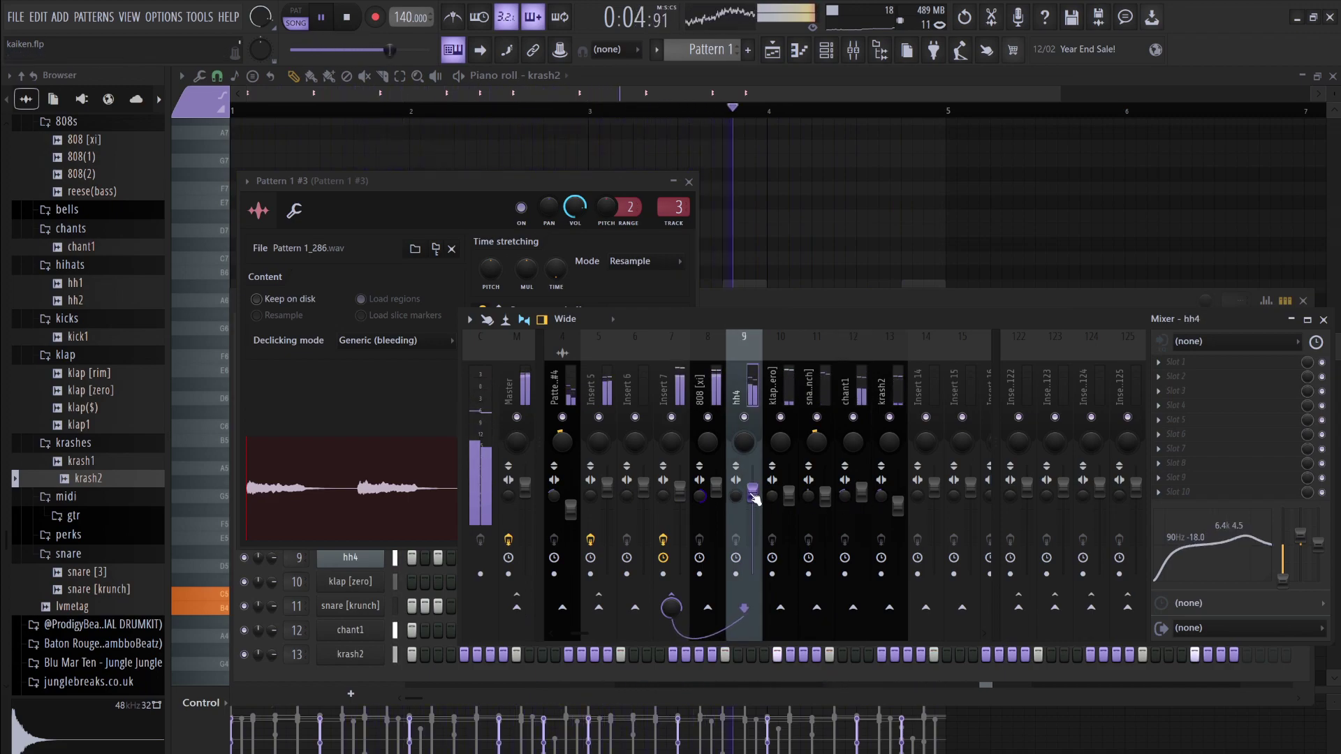
# Delete the Pattern 1 clip from Track 8 in the playlist and split Pattern 1 into separate patterns by channel
pyautogui.click(773, 50)
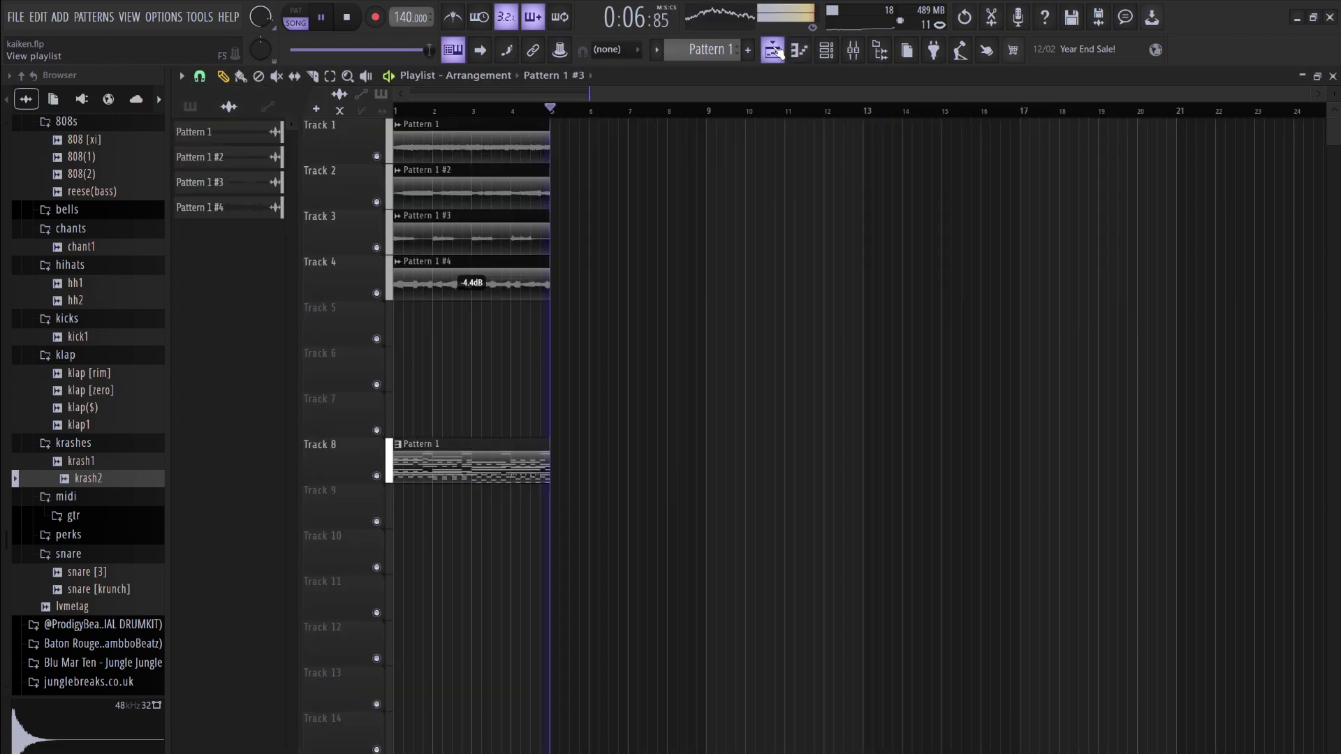
pyautogui.press('space')
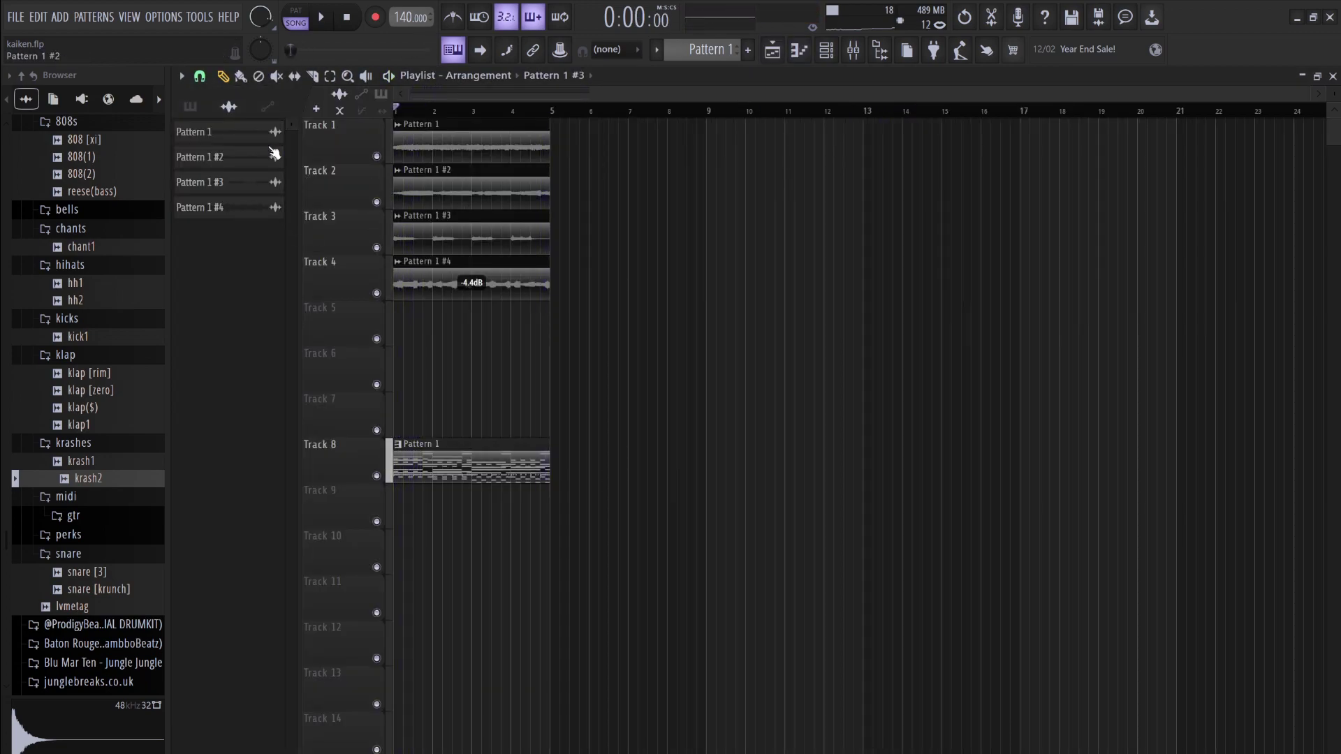
pyautogui.click(204, 111)
pyautogui.moveTo(566, 360); pyautogui.dragTo(424, 532)
pyautogui.press('Delete')
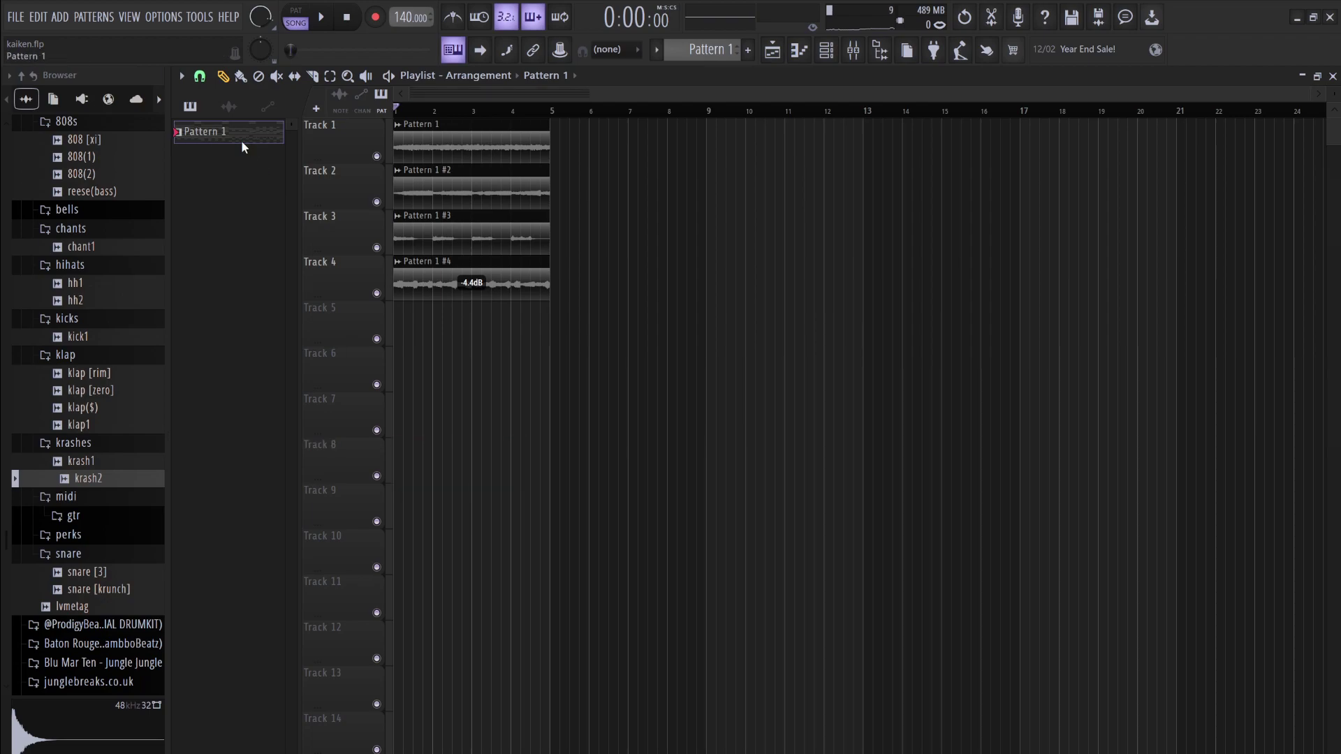
pyautogui.click(307, 382)
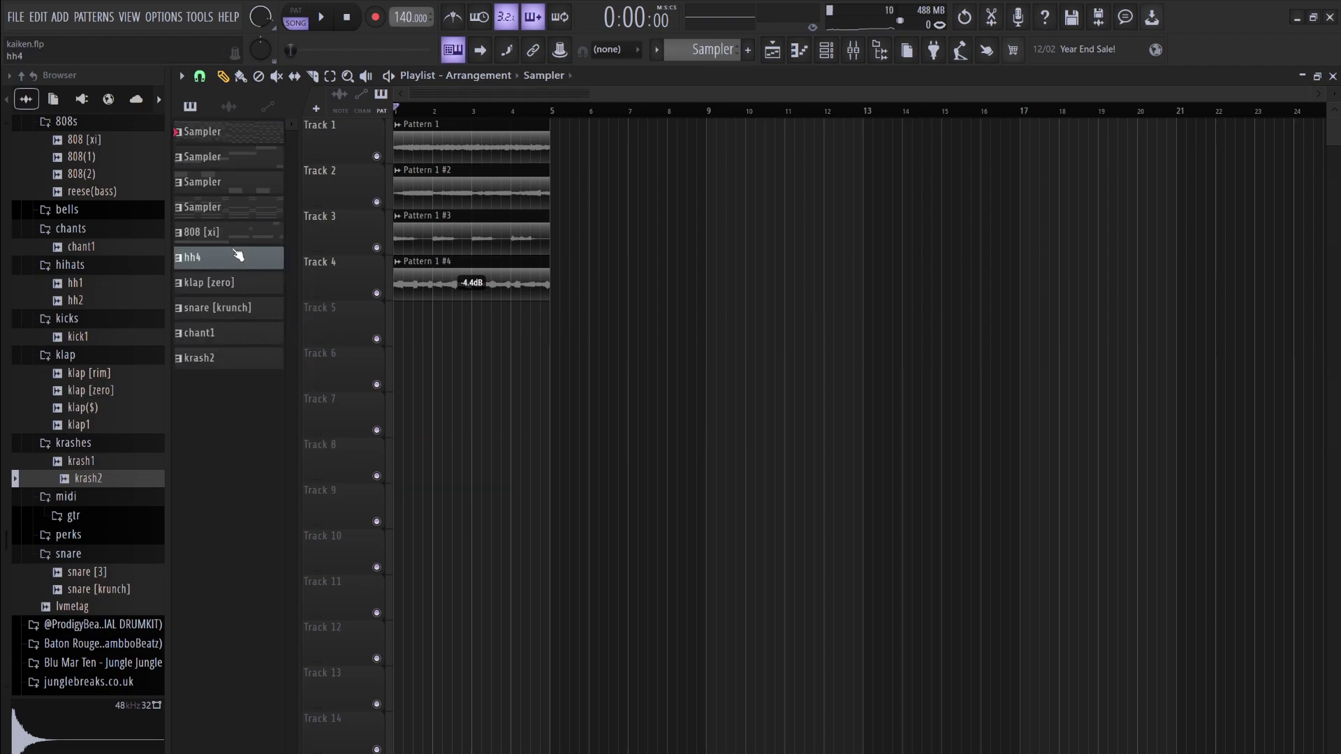
# Place the six patterns from 808 [xi] to krash2 on Tracks 7 to 12, and duplicate all clips to bar 5
pyautogui.click(217, 341)
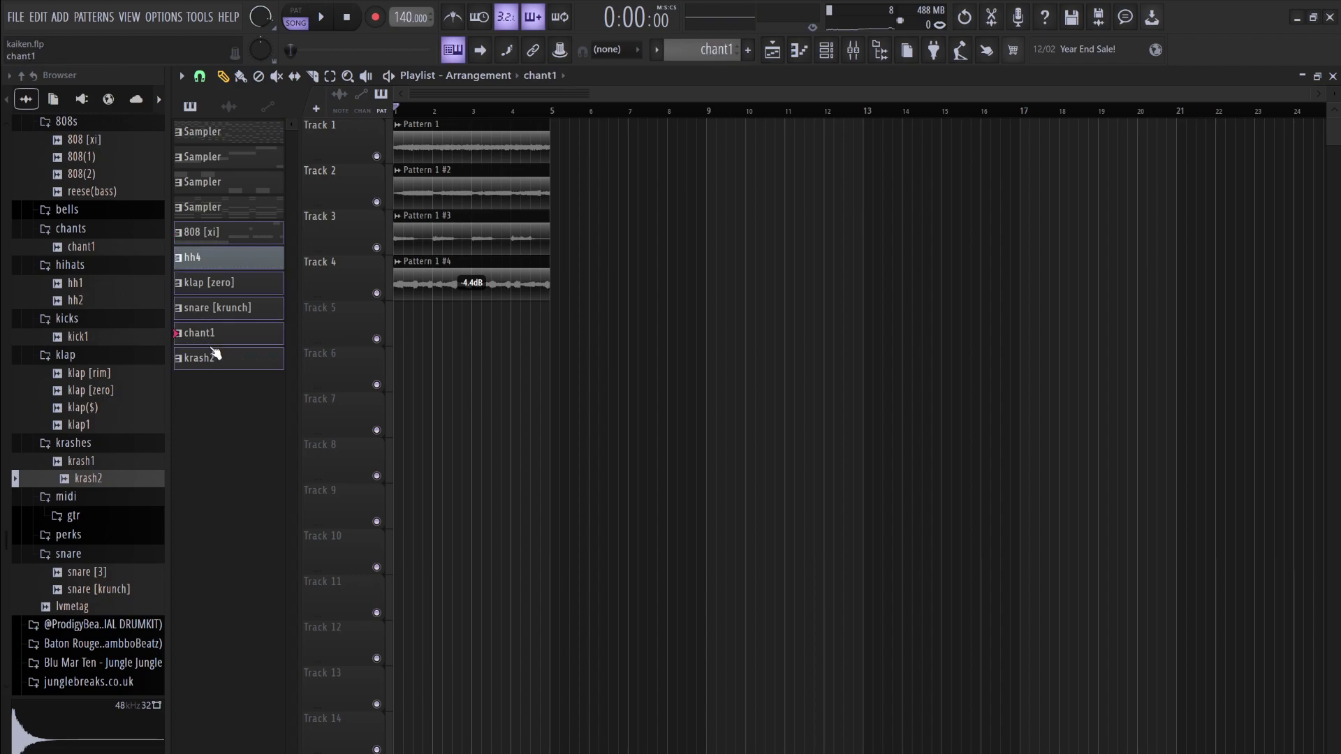
pyautogui.moveTo(404, 339); pyautogui.dragTo(388, 440)
pyautogui.moveTo(574, 713); pyautogui.dragTo(393, 117)
pyautogui.hotkey('ctrl', 'b')
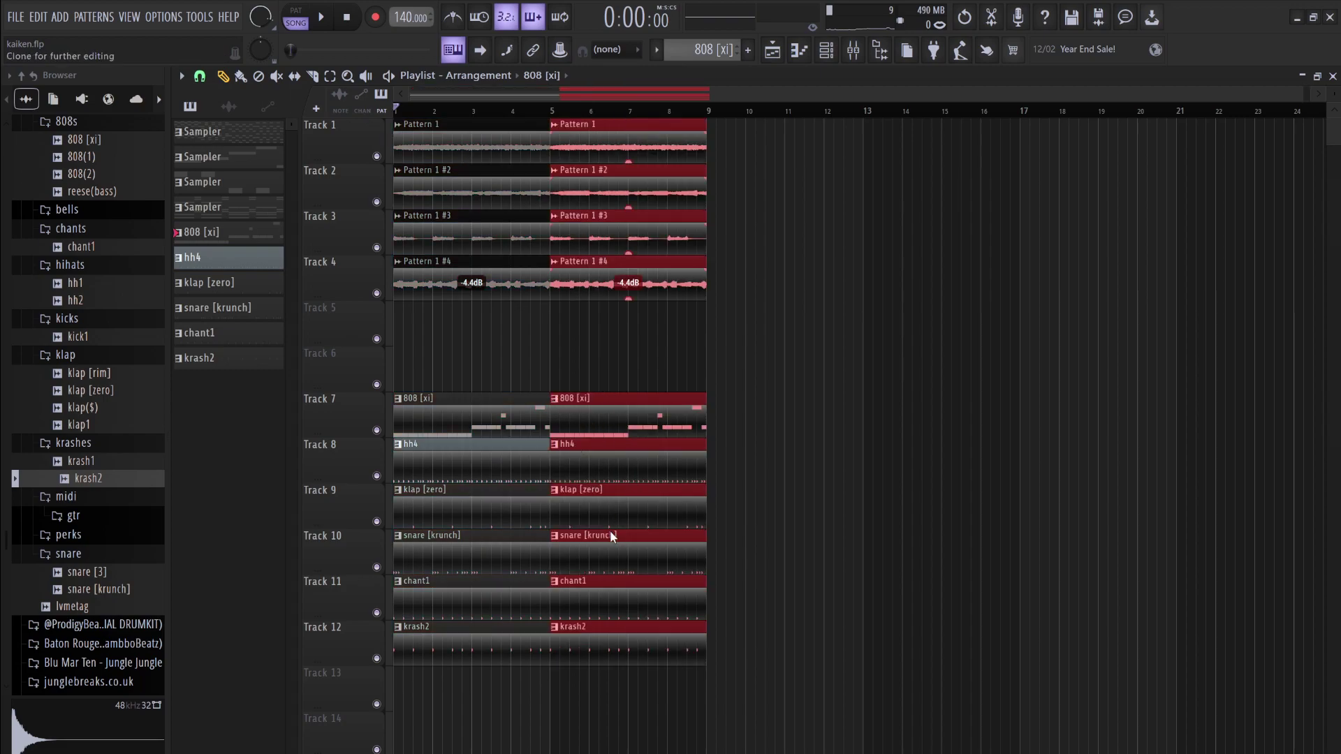
# Make the second 808 [xi] clip unique, lengthen its first C5 note, and raise the bar 1 ending notes to D5, extending the last one
pyautogui.press('space')
pyautogui.doubleClick(581, 407)
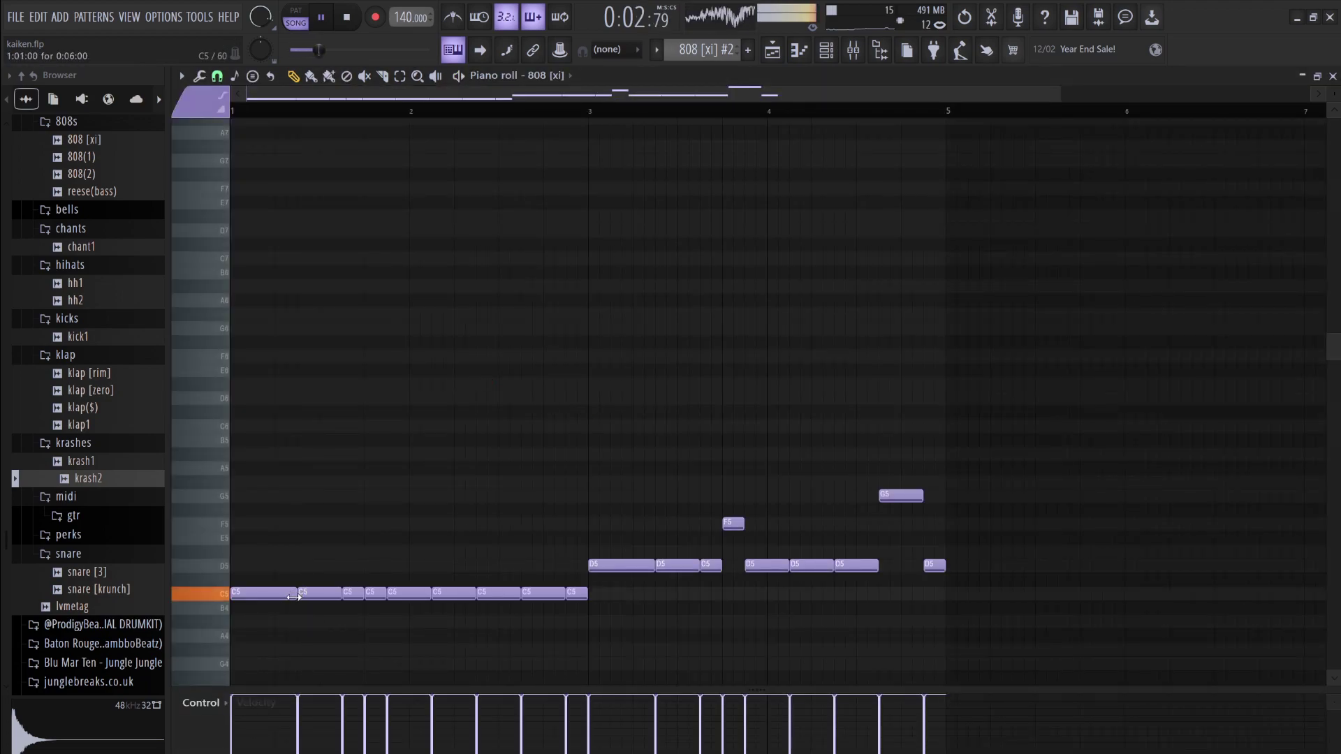
pyautogui.moveTo(294, 596); pyautogui.dragTo(358, 561)
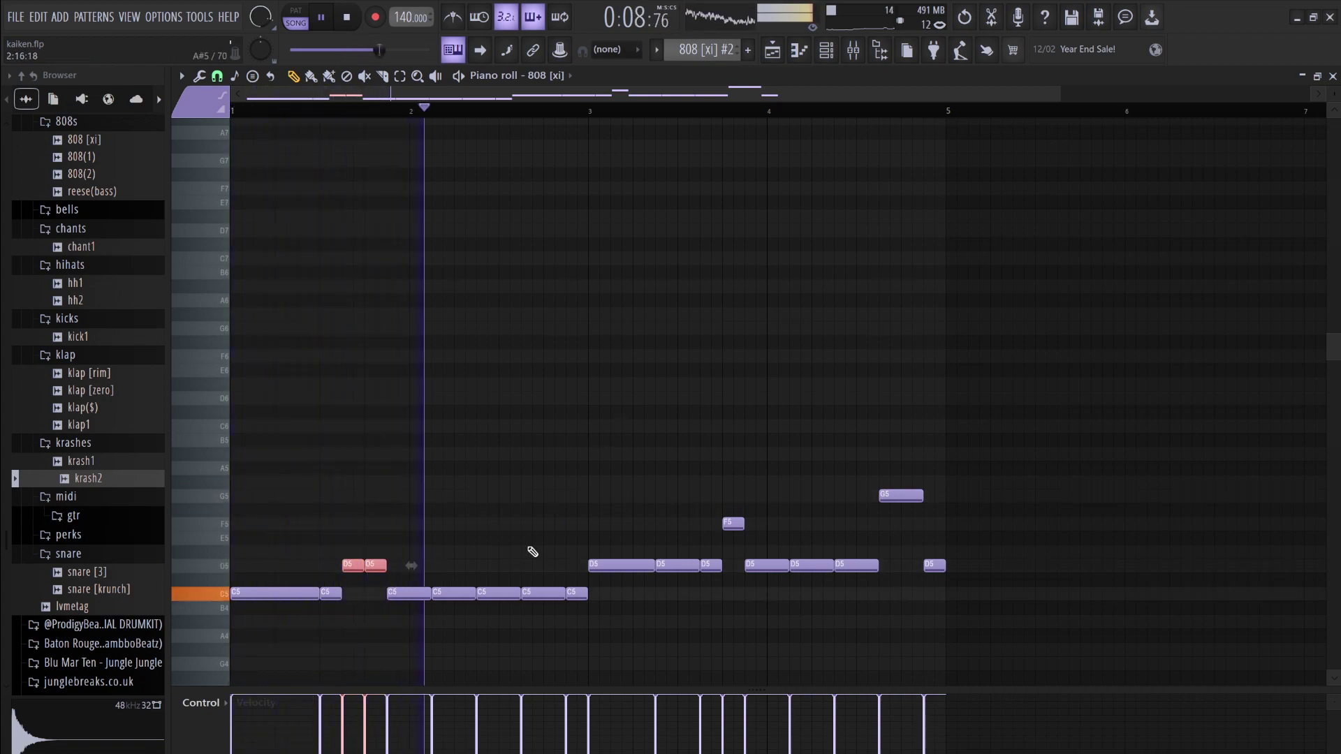
pyautogui.press('space')
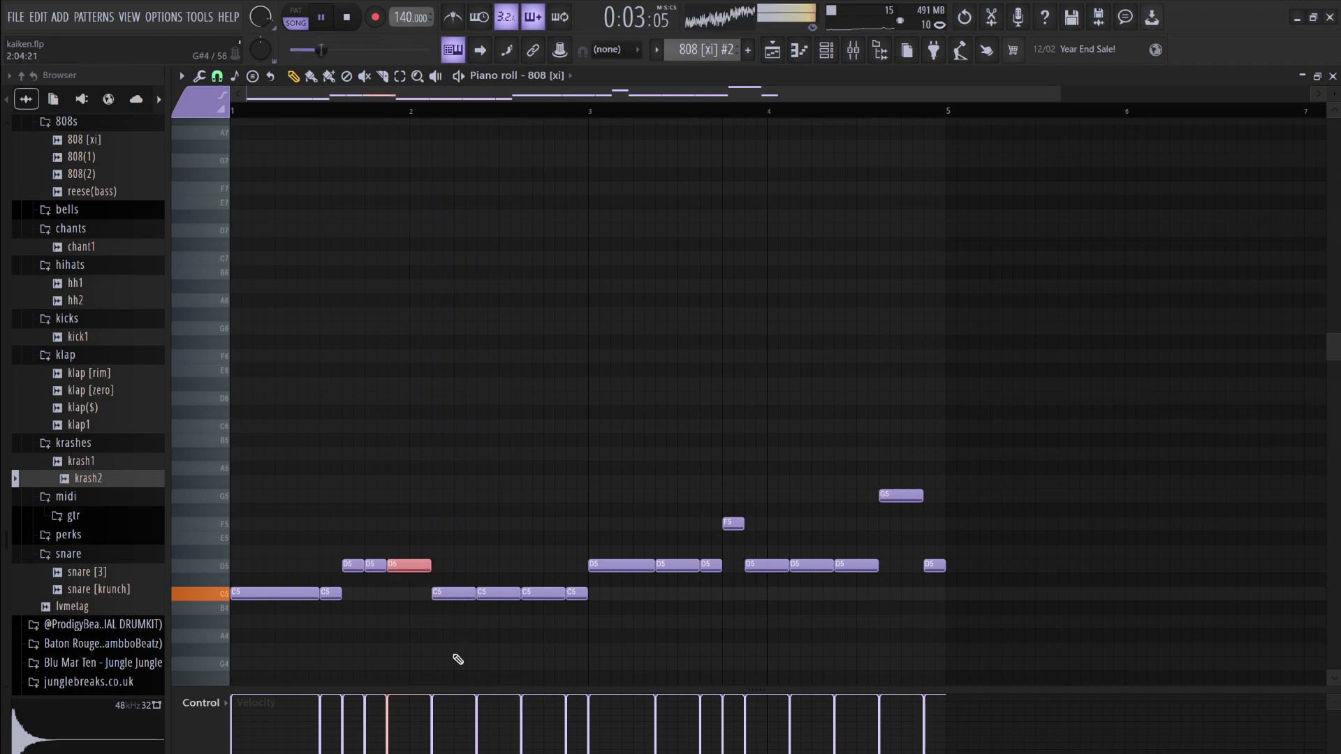
pyautogui.moveTo(430, 567); pyautogui.dragTo(454, 570)
# Raise the last three C5 notes of bar 2 in the 808 variation to F5
pyautogui.moveTo(590, 631); pyautogui.dragTo(513, 595)
pyautogui.press('Up')
pyautogui.press('Up')
pyautogui.press('Up')
pyautogui.press('Up')
pyautogui.press('Up')
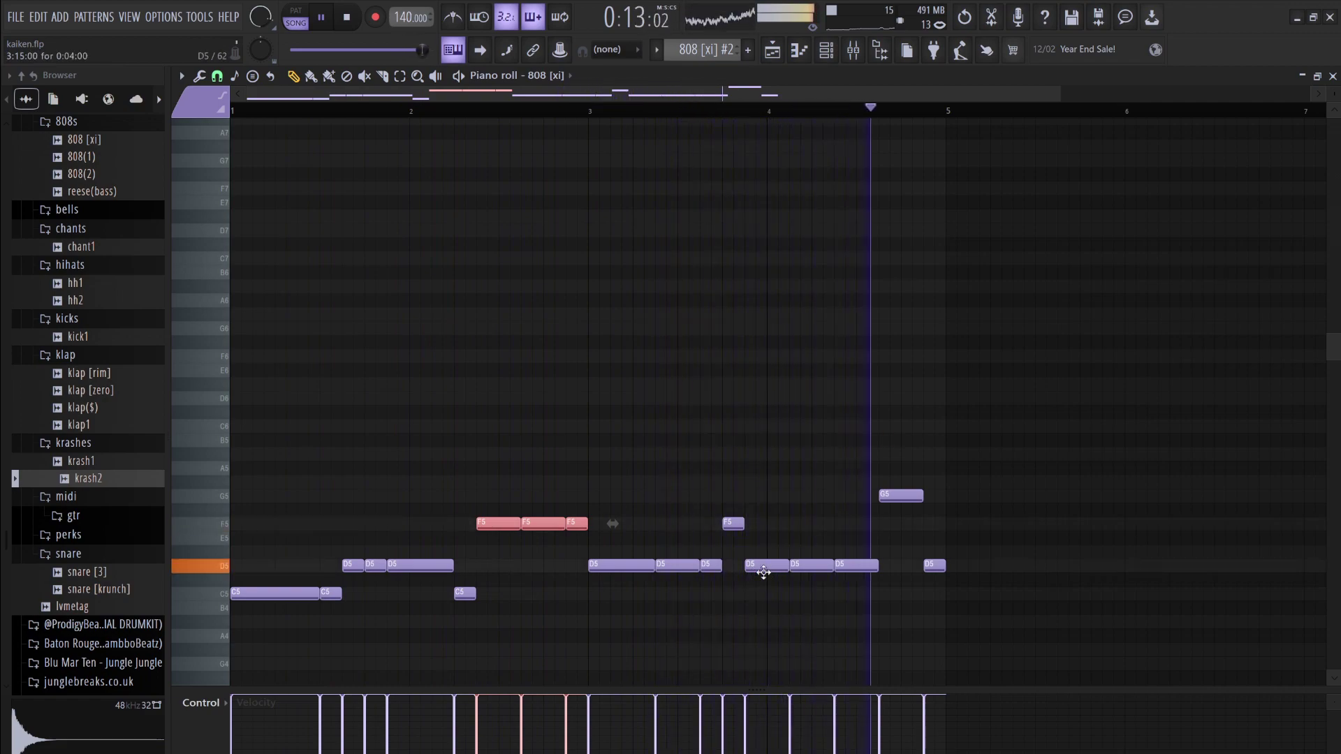
# Move the bar 4 G5 note down to F5 and add a short G5 slide note above the final D5 note
pyautogui.moveTo(886, 496); pyautogui.dragTo(896, 529)
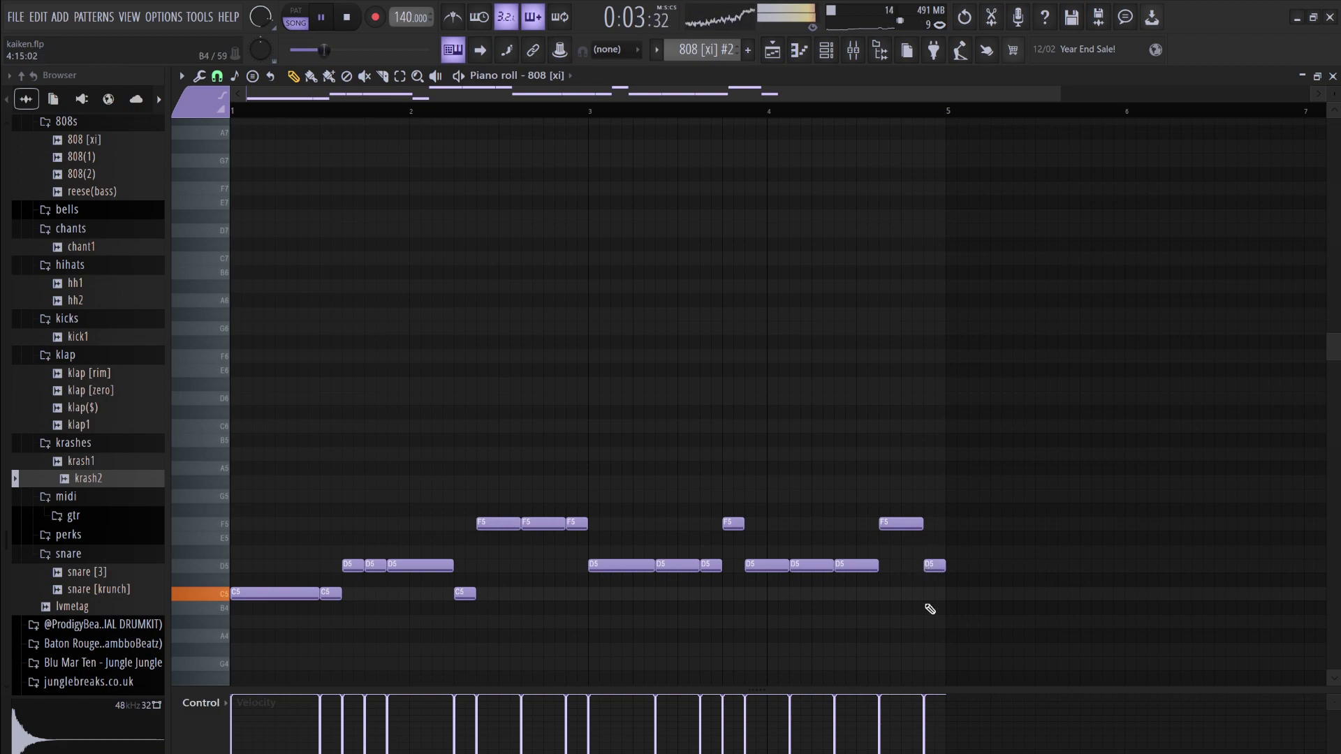
pyautogui.click(929, 497)
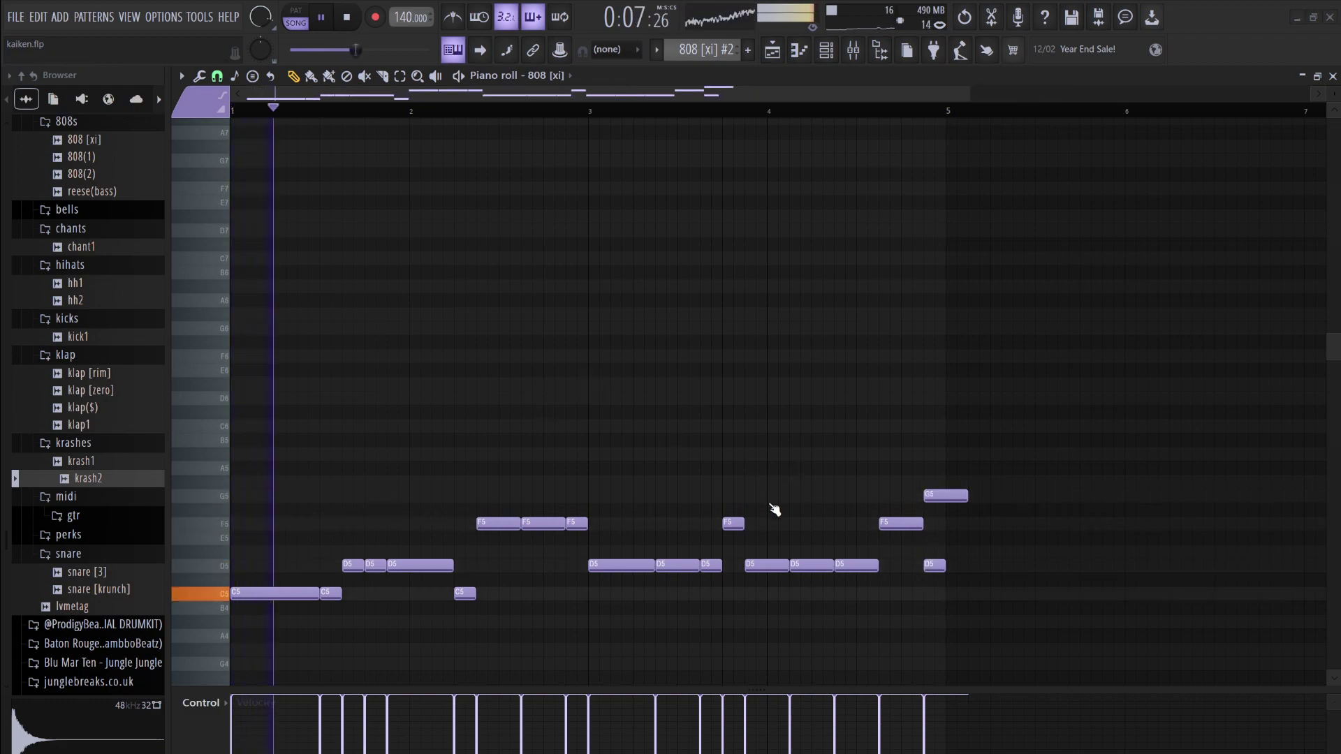
pyautogui.moveTo(965, 495)
pyautogui.mouseDown()
pyautogui.moveTo(934, 495)
pyautogui.moveTo(946, 495)
pyautogui.mouseUp()
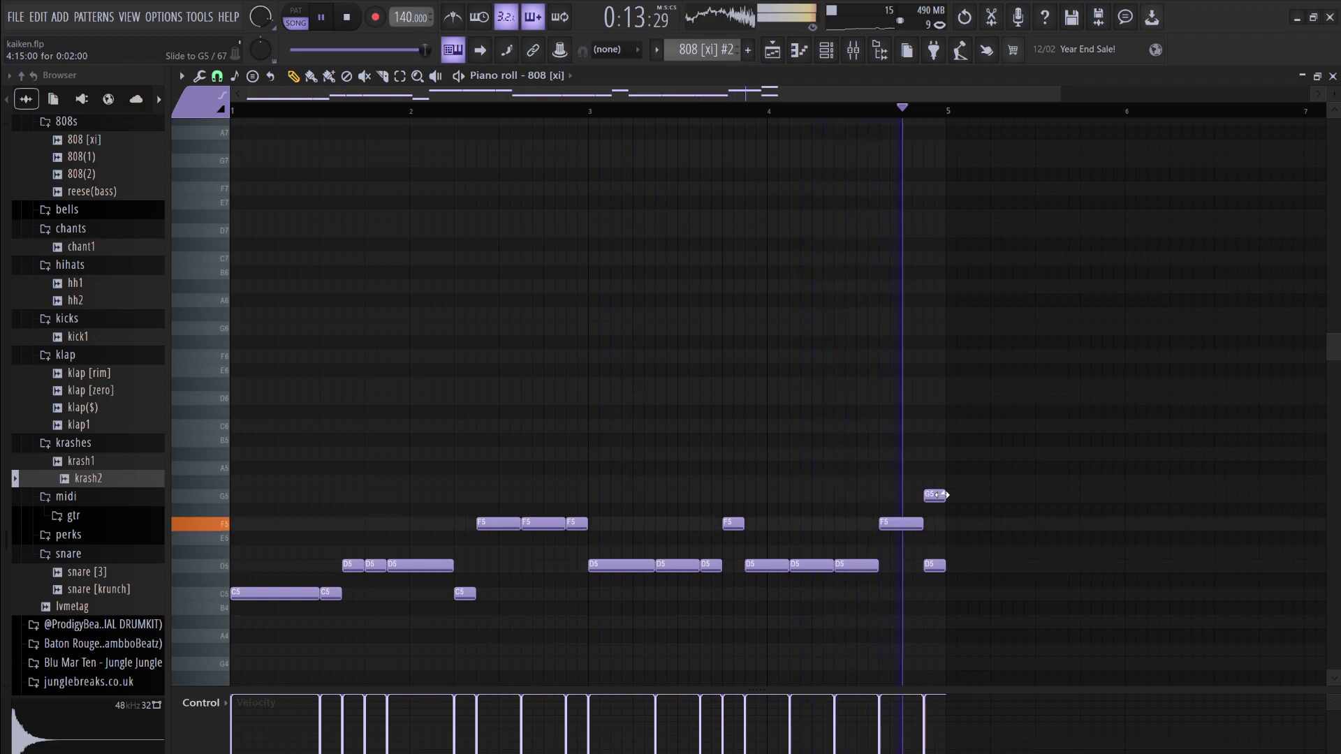
# Duplicate all playlist clips in bars 1 to 8 repeatedly to extend the arrangement through bar 64
pyautogui.click(833, 65)
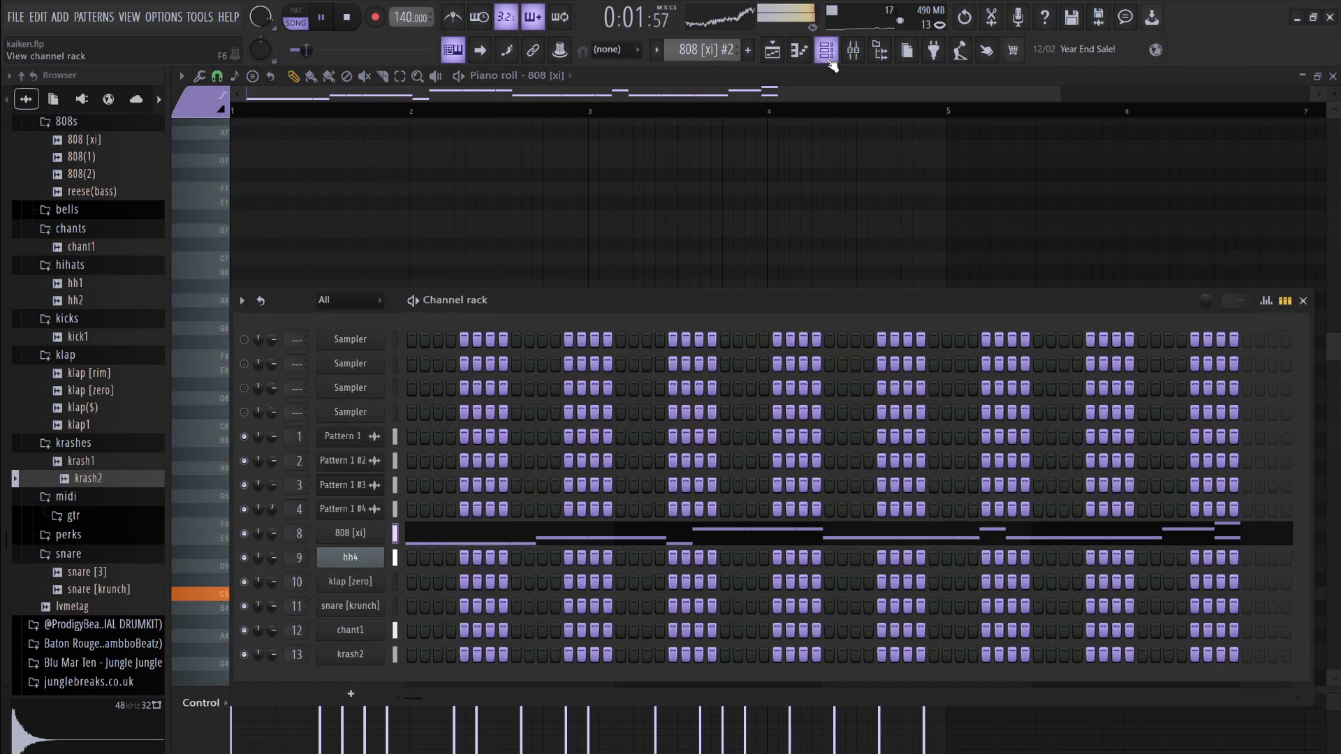
pyautogui.press('space')
pyautogui.click(771, 51)
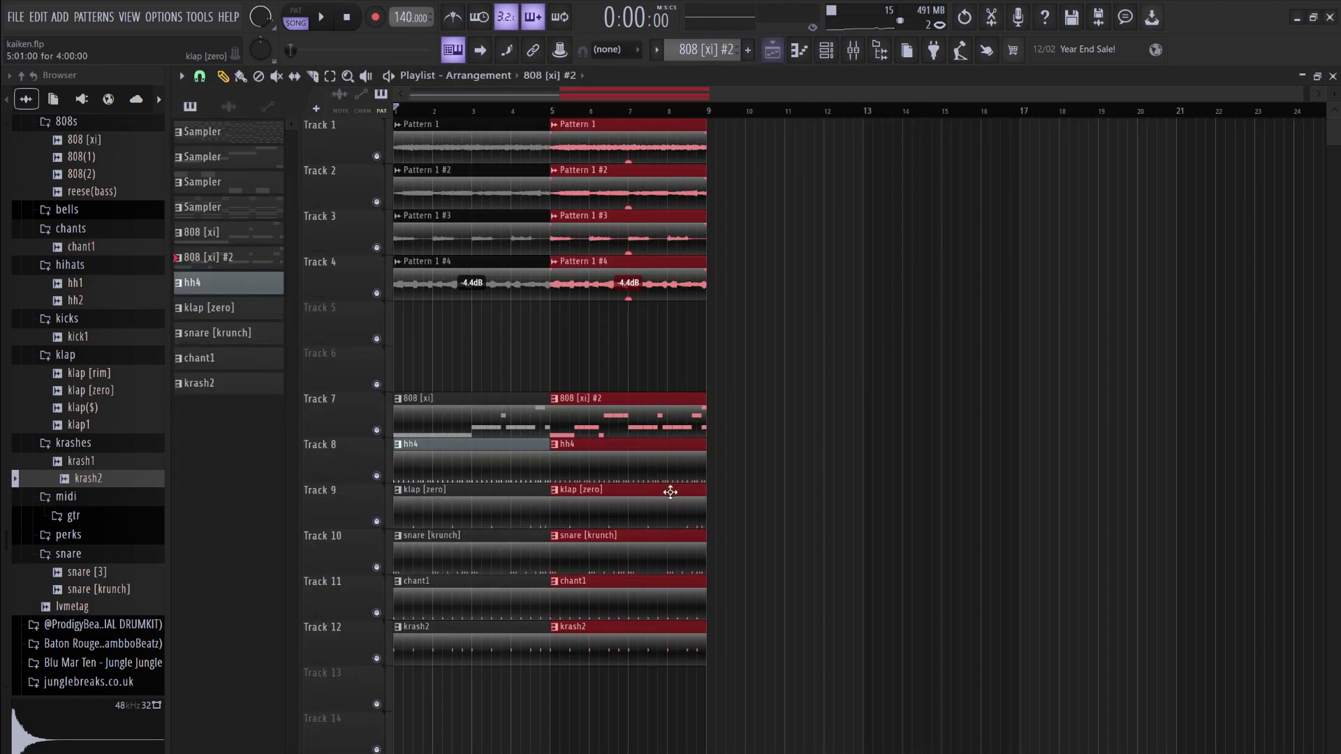
pyautogui.moveTo(743, 725); pyautogui.dragTo(310, 78)
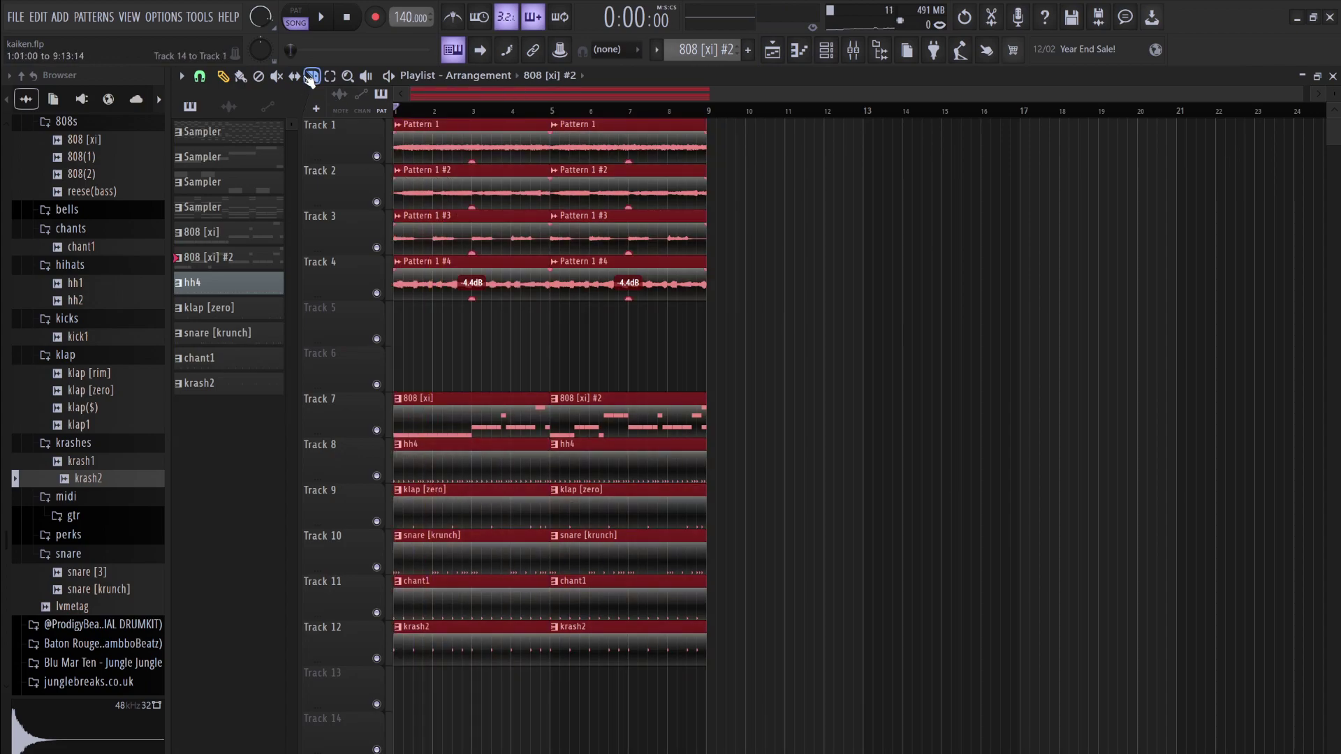
pyautogui.hotkey('ctrl', 'b')
pyautogui.hotkey('ctrl', 'b')
pyautogui.hotkey('ctrl', 'b')
pyautogui.hotkey('ctrl', 'b')
pyautogui.hotkey('ctrl', 'b')
pyautogui.hotkey('ctrl', 'b')
pyautogui.hotkey('ctrl', 'b')
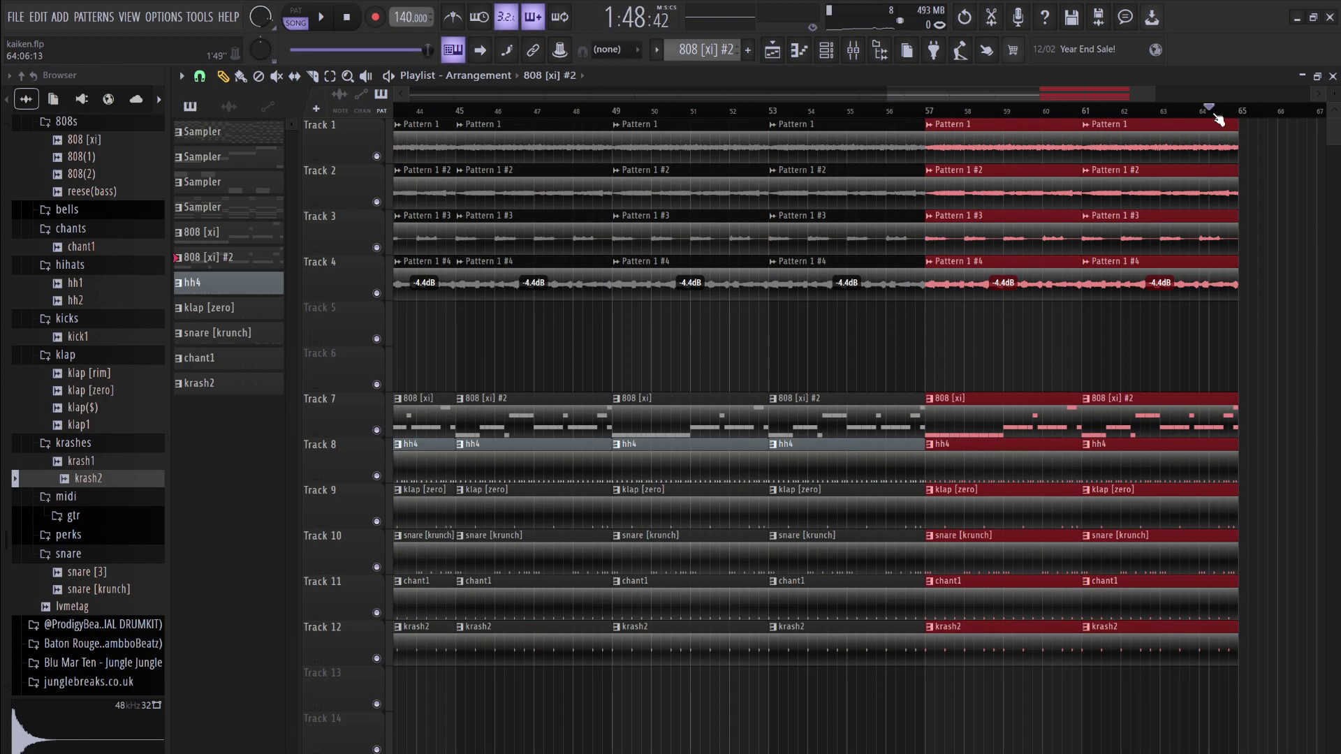
# Delete the last eight-bar copy so the arrangement ends at bar 57, and reset playback to the start
pyautogui.press('Delete')
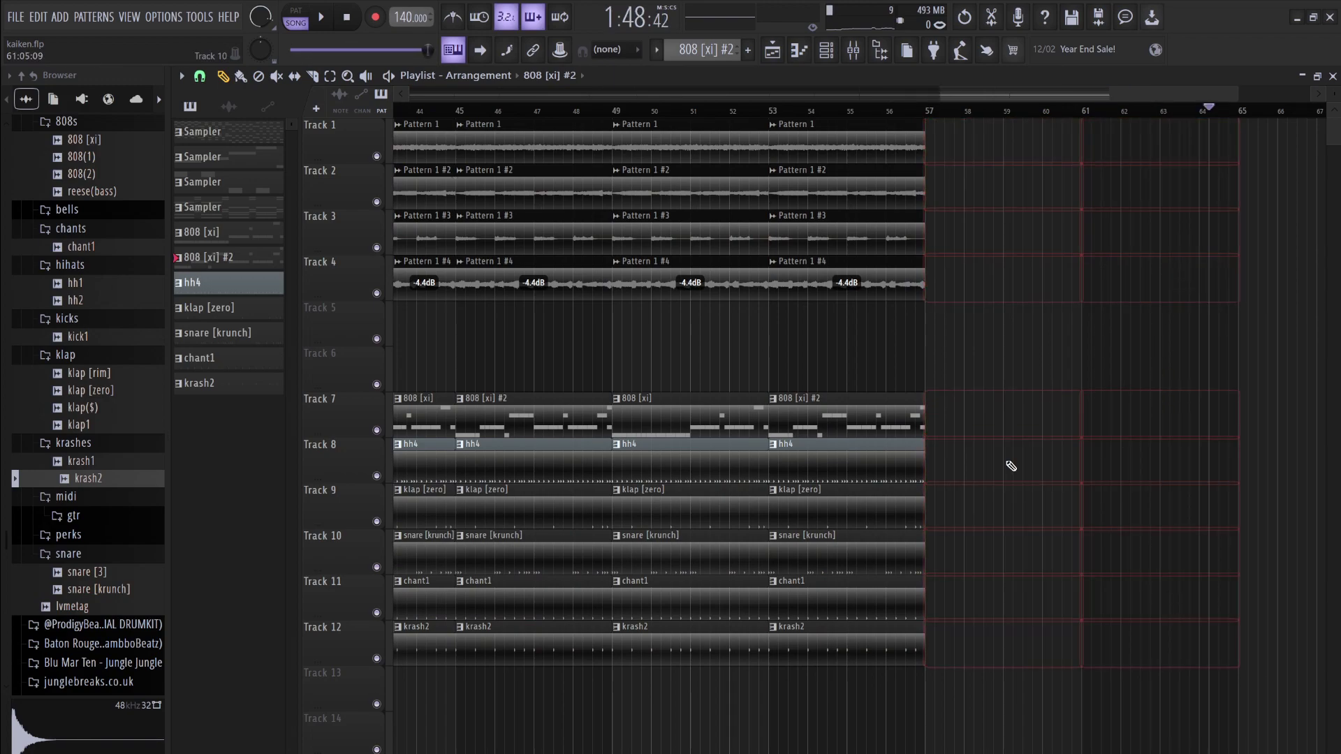
pyautogui.moveTo(939, 88); pyautogui.dragTo(398, 89)
pyautogui.click(349, 16)
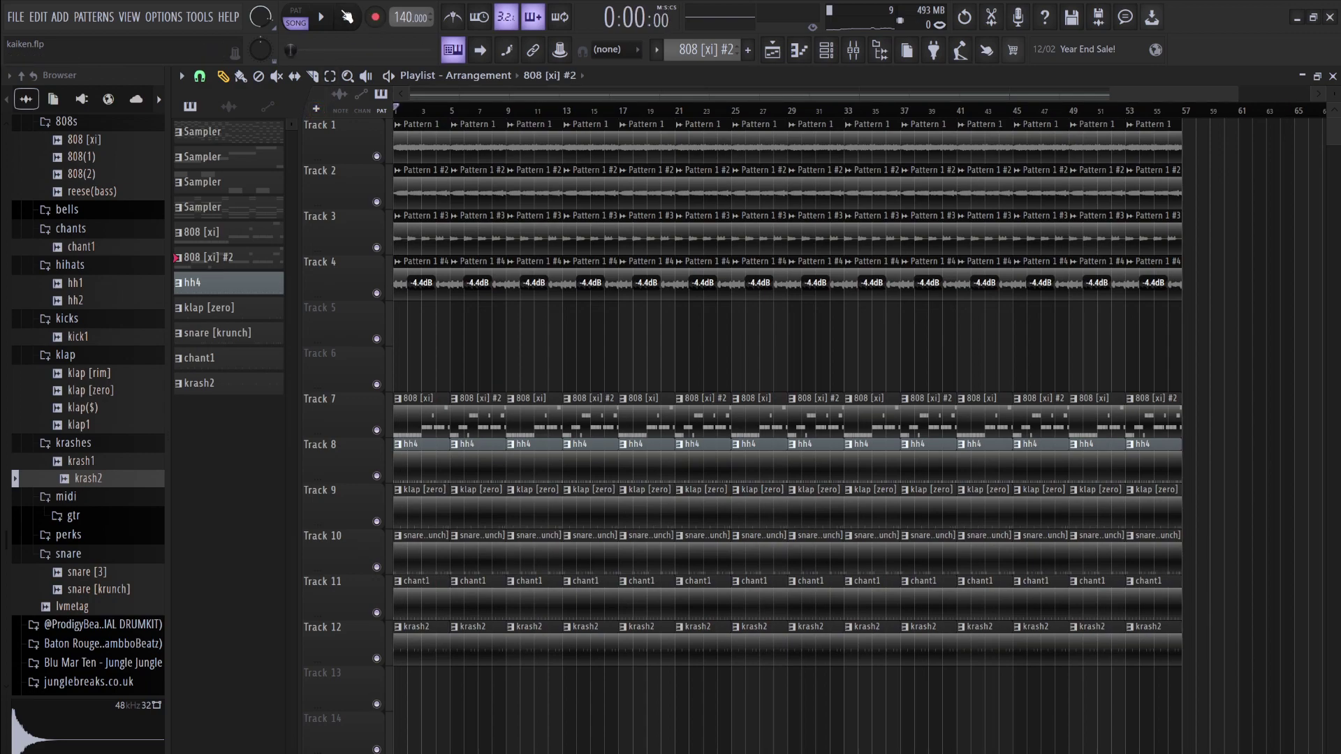
# Delete the 808 [xi] #2 clip at bar 5 and move the first 808 [xi] clip to start at bar 3
pyautogui.rightClick(479, 419)
pyautogui.moveTo(431, 416); pyautogui.dragTo(458, 416)
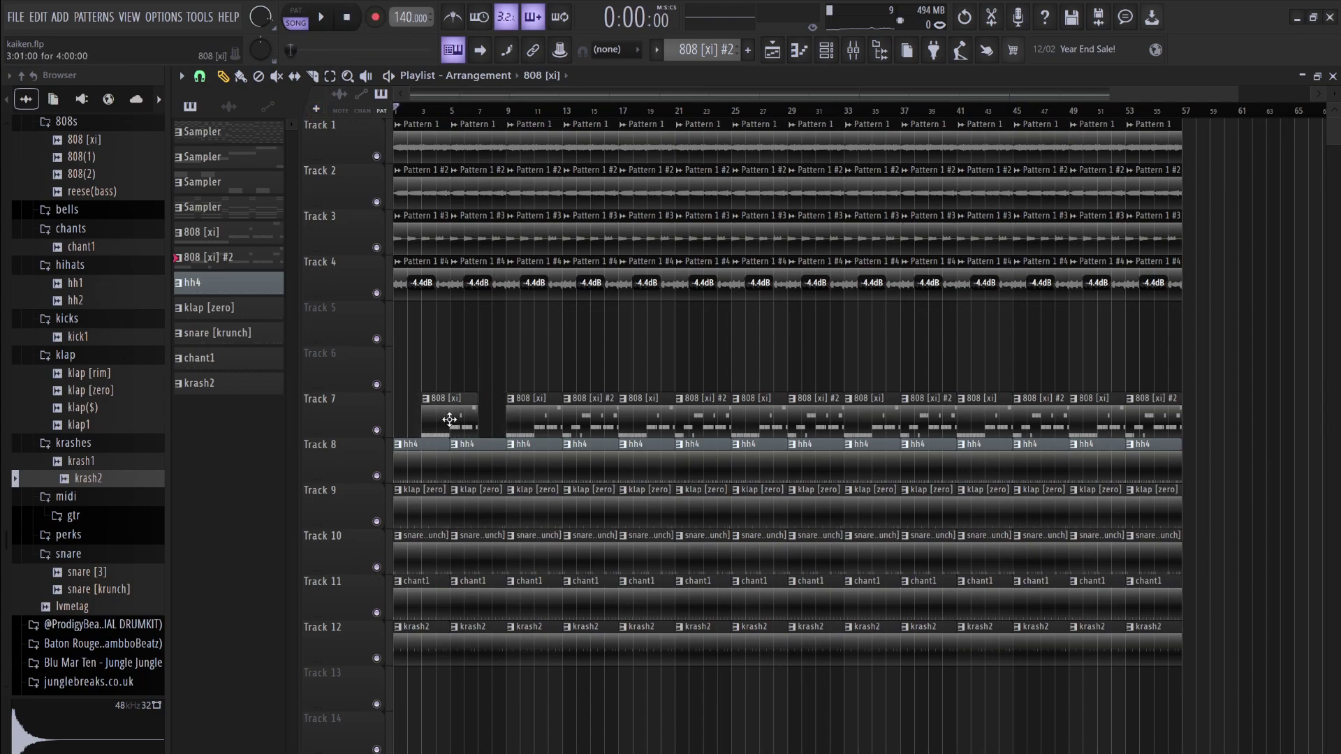
pyautogui.press('space')
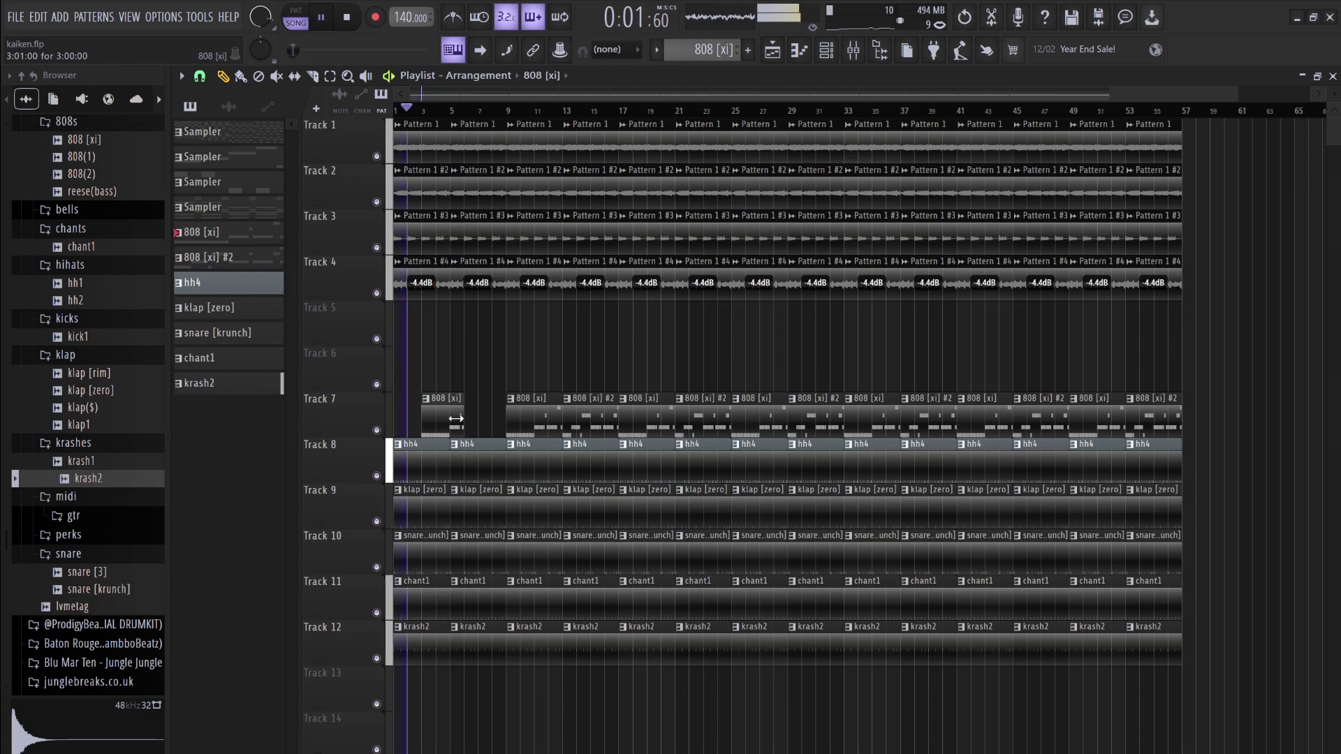
pyautogui.moveTo(467, 418)
pyautogui.mouseDown()
pyautogui.moveTo(451, 417)
pyautogui.moveTo(473, 416)
pyautogui.mouseUp()
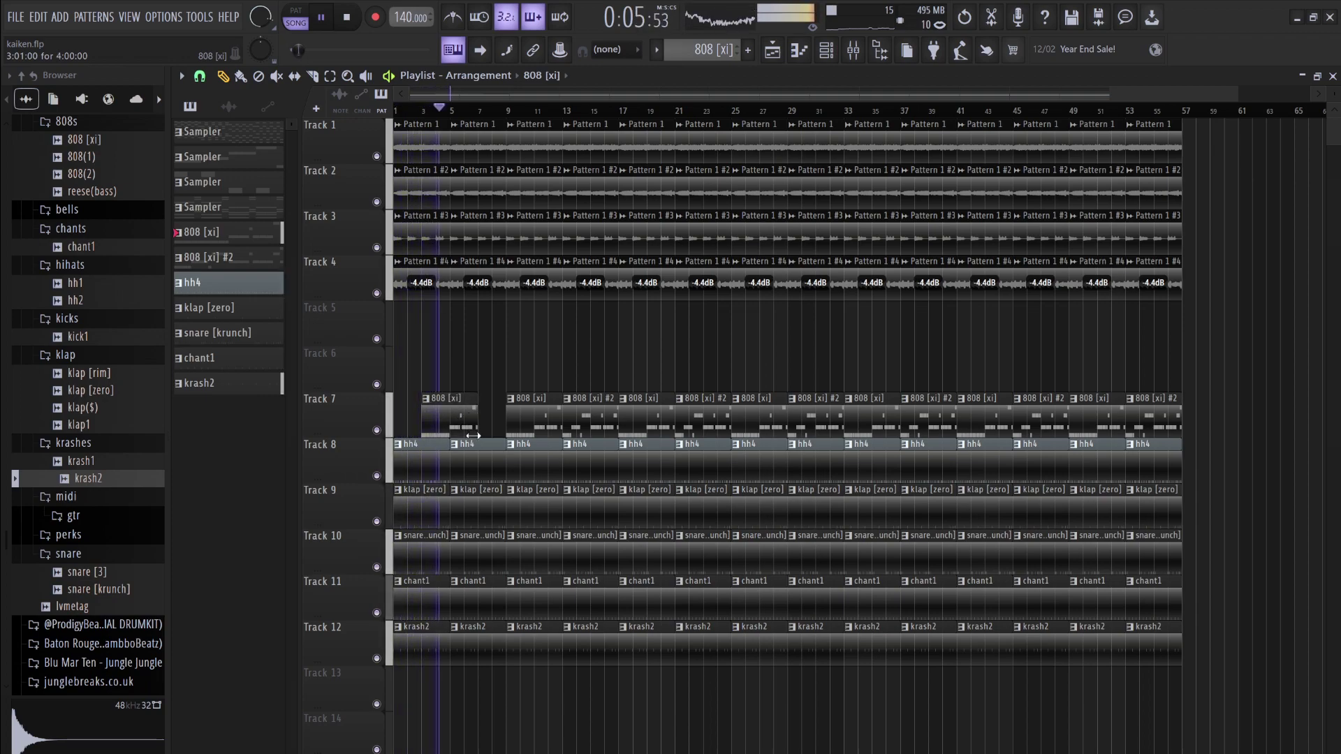
# Trim the hh4, klap [zero], snare [krunch], chant1 and krash2 clips at bar 5 to end at bar 8, and play the result
pyautogui.moveTo(479, 672); pyautogui.dragTo(491, 445)
pyautogui.press('space')
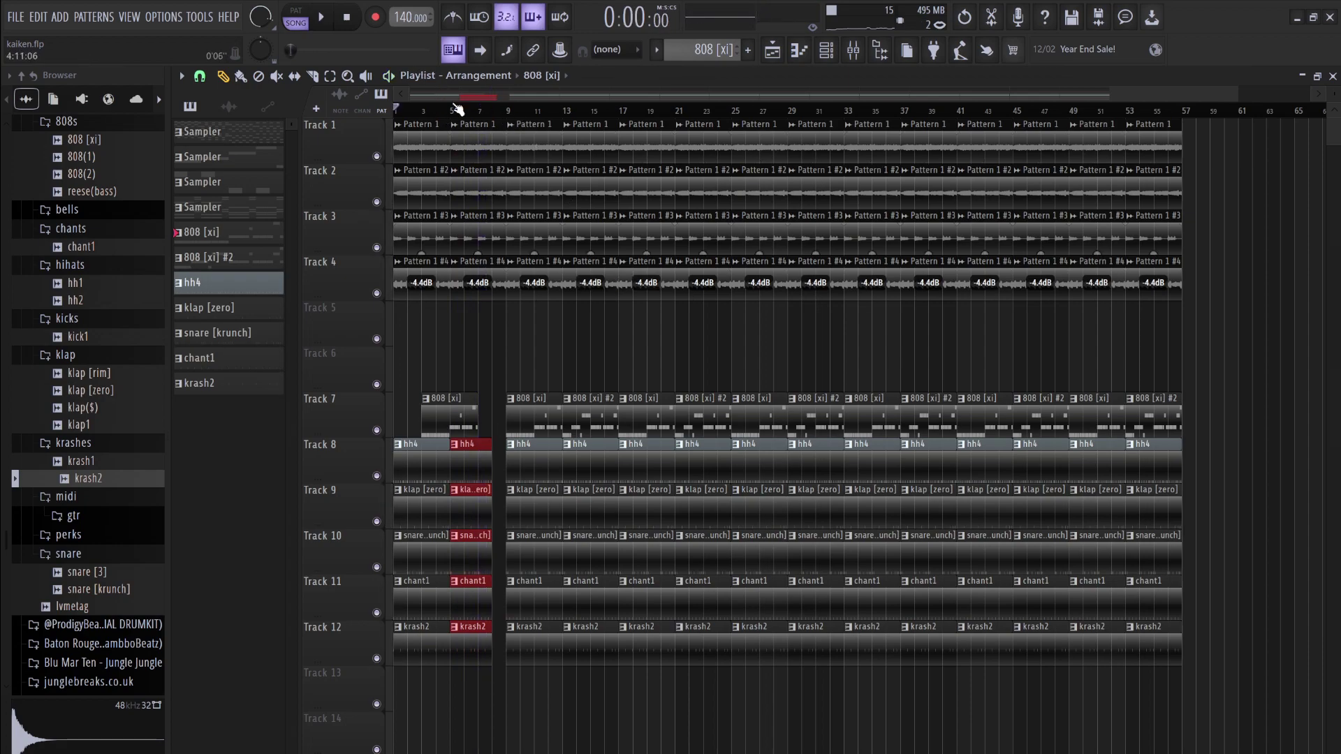
pyautogui.press('space')
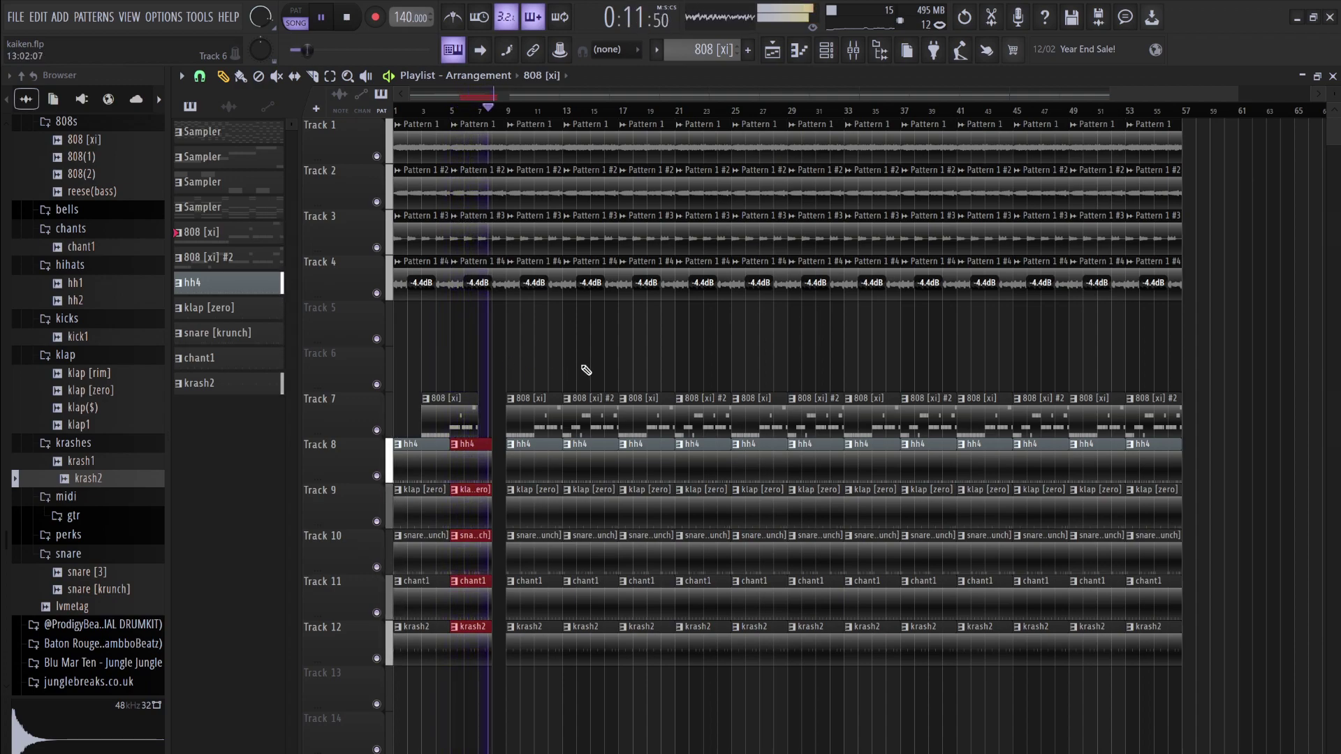
pyautogui.hotkey('ctrl', 'd')
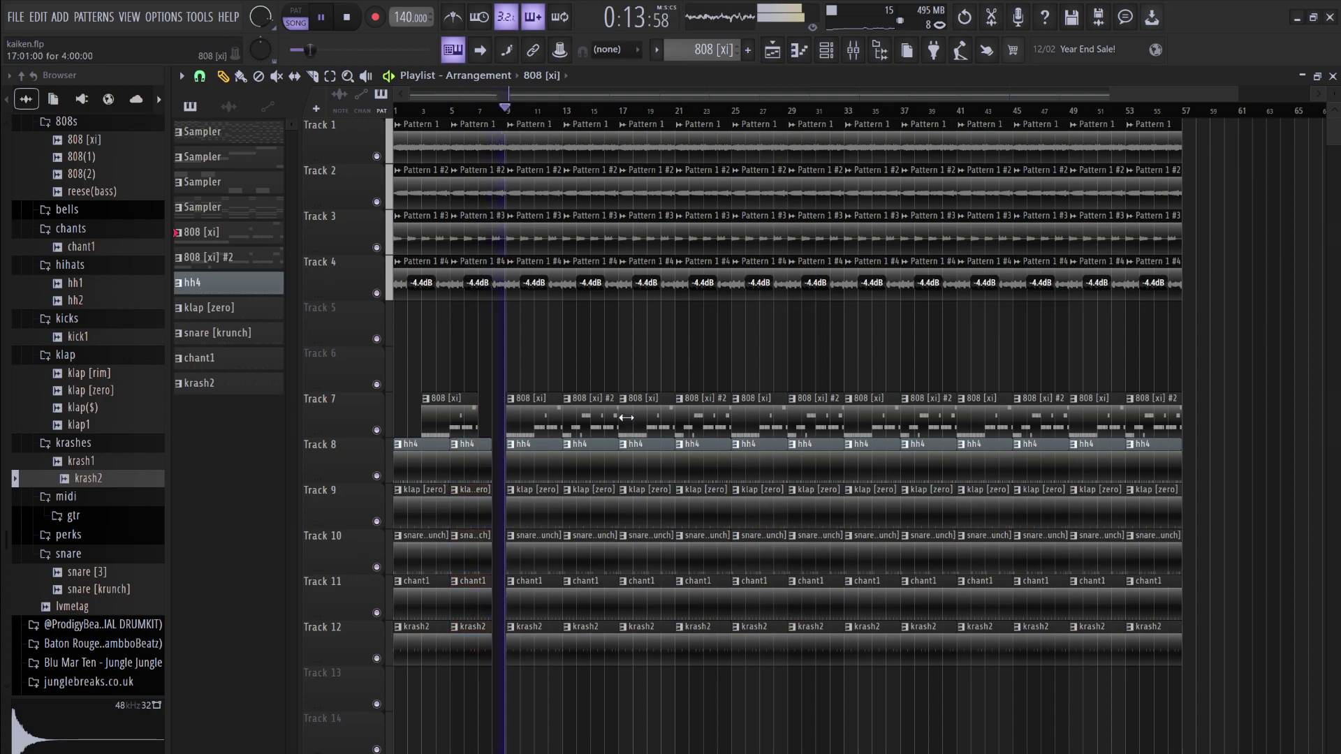
# Trim the 808 [xi] clip at bar 17 to start at bar 19, and delete the Pattern 1 #4 clip at bar 25
pyautogui.moveTo(626, 417); pyautogui.dragTo(652, 417)
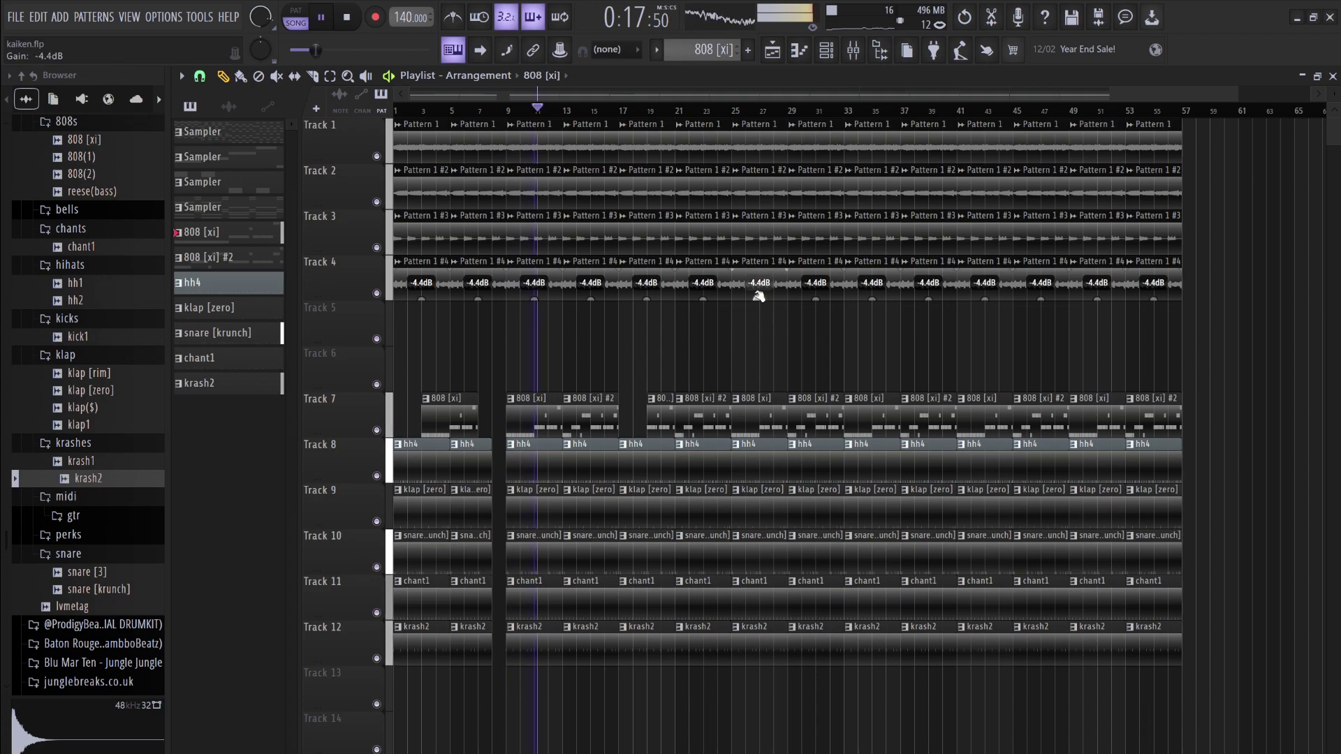
pyautogui.rightClick(744, 272)
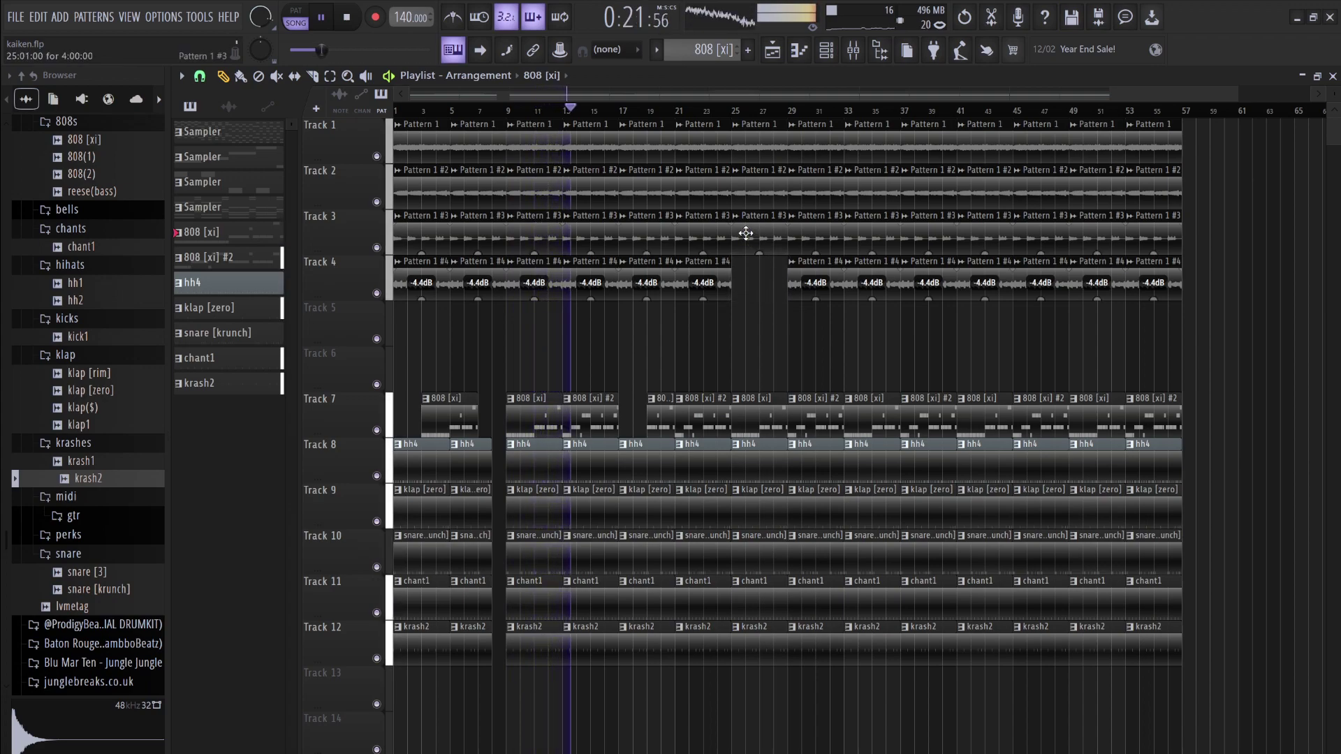
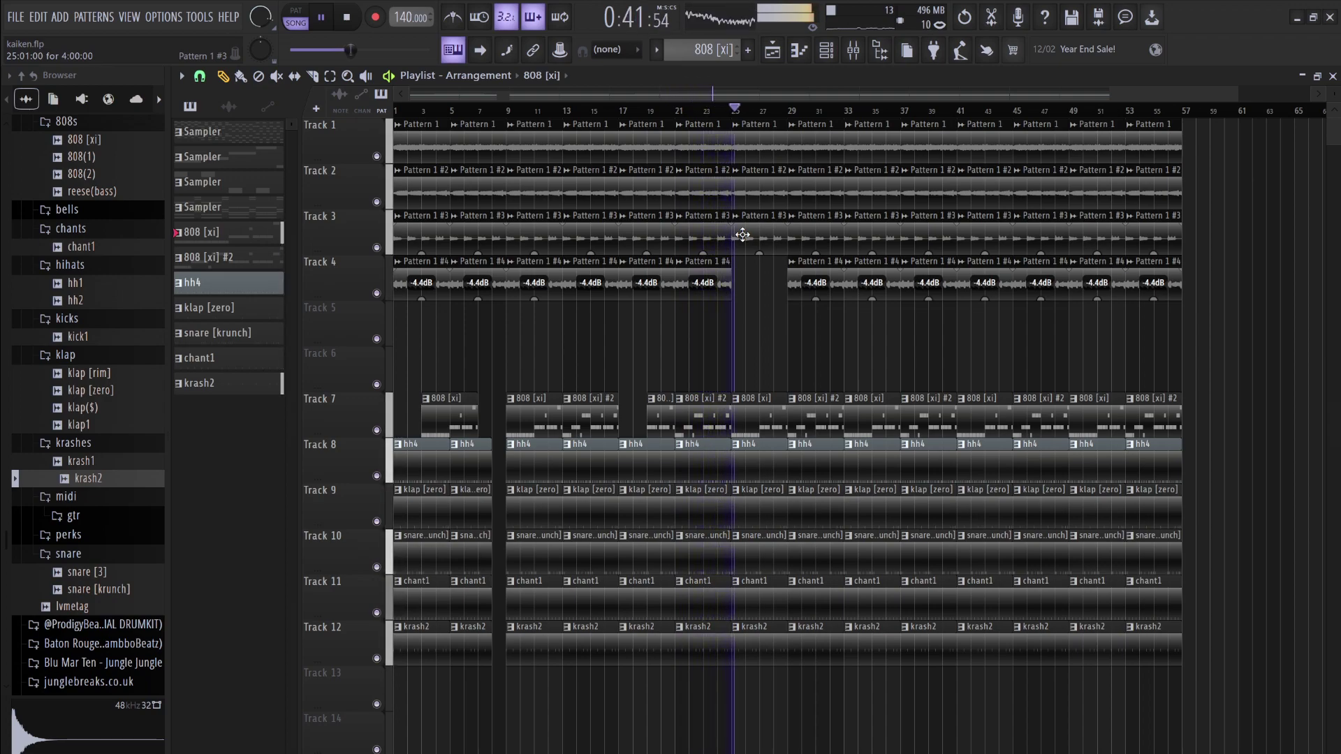
# Try the arrangement without the Pattern 1 #3 clip at bar 25, replaying from about bar 24
pyautogui.rightClick(742, 235)
pyautogui.press('space')
pyautogui.click(721, 113)
pyautogui.press('space')
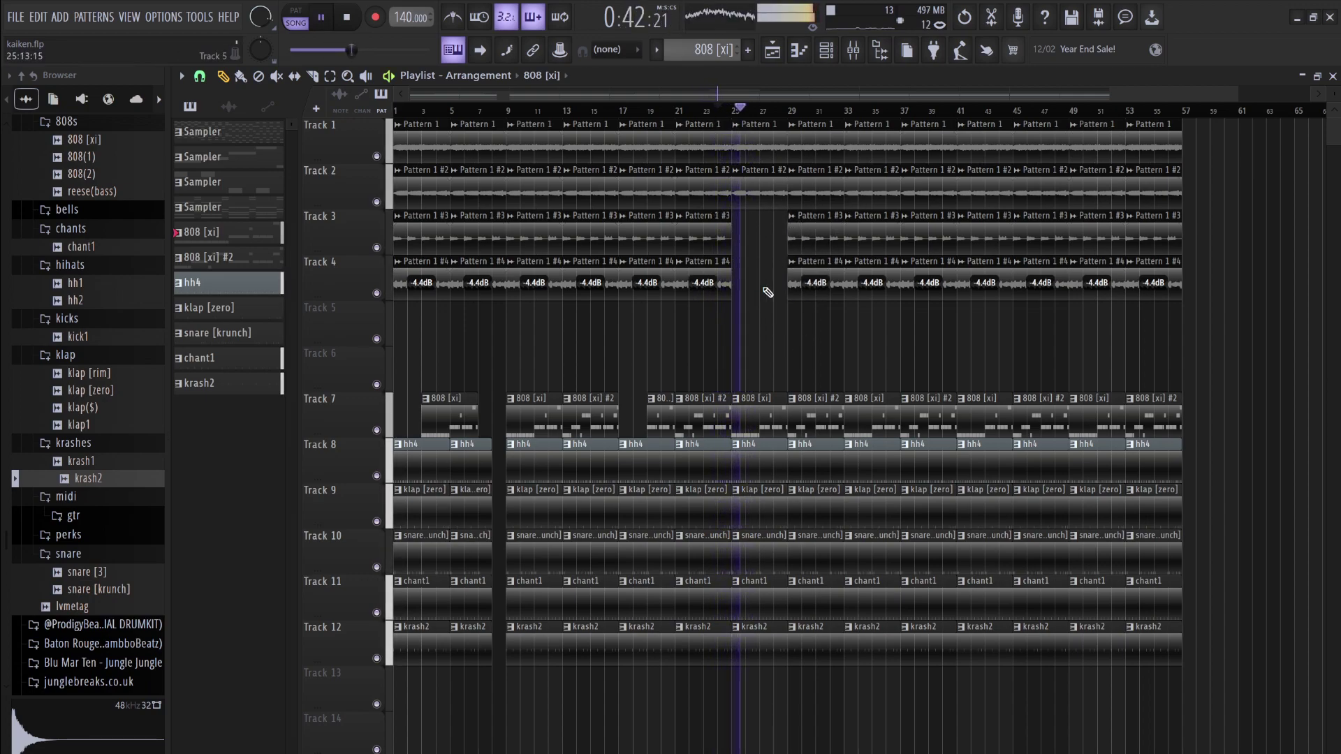
# Delete the Pattern 1 #2 clips at bars 25 and 29, and duplicate the Pattern 1 #3 clip at bar 21 into bar 25
pyautogui.rightClick(755, 184)
pyautogui.moveTo(707, 229); pyautogui.dragTo(681, 225)
pyautogui.hotkey('ctrl', 'b')
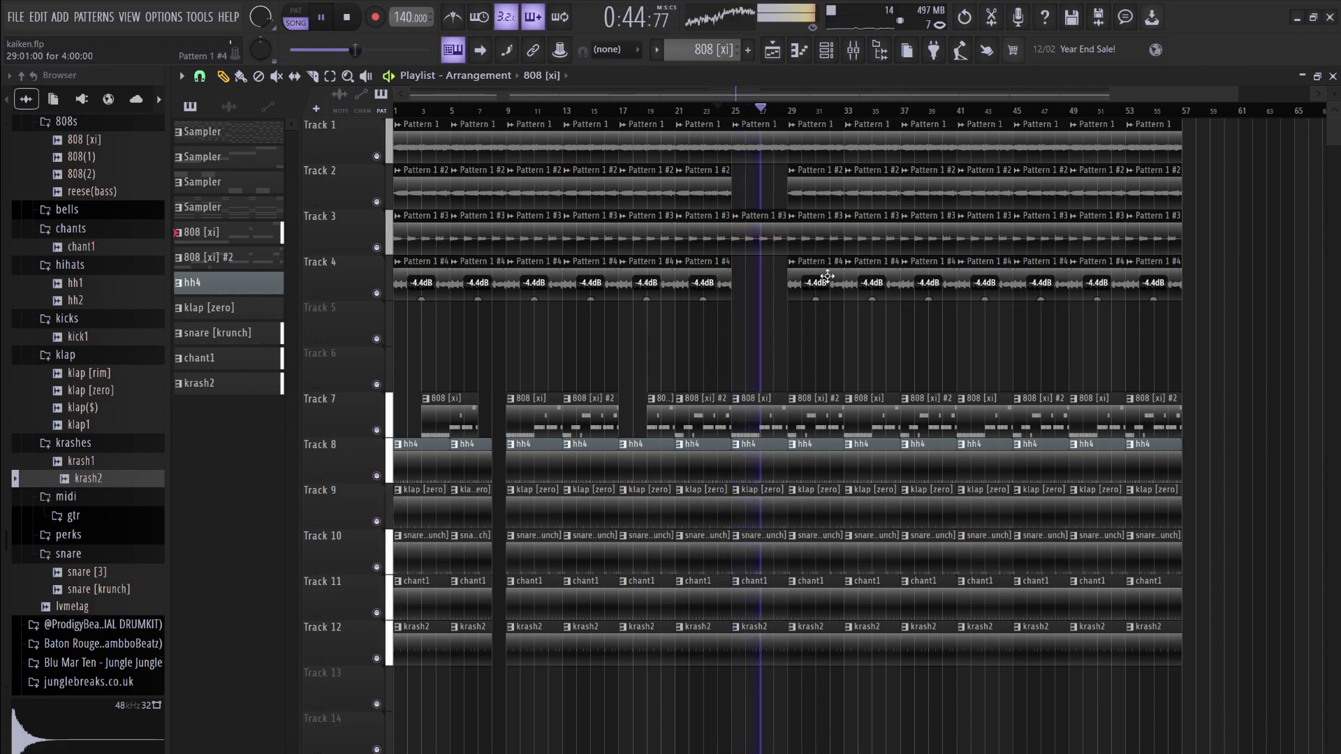
pyautogui.rightClick(816, 187)
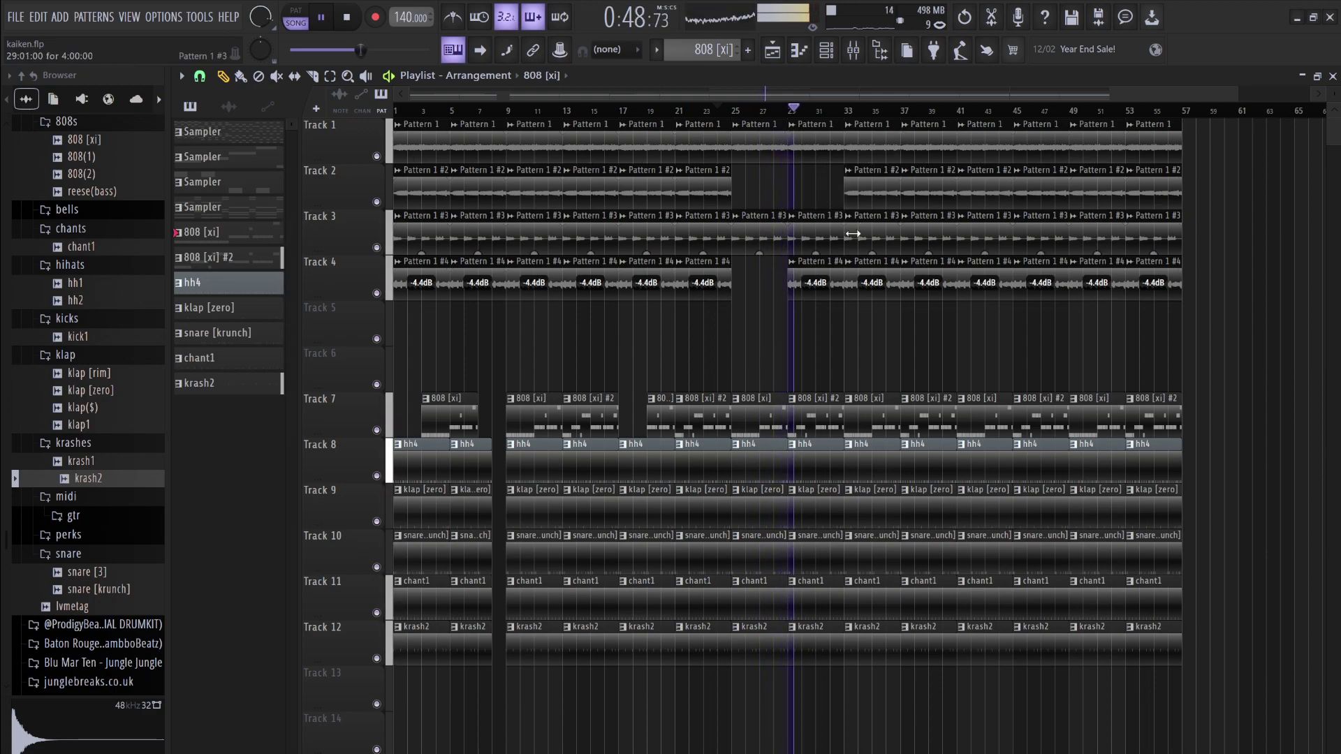
# Delete the 808 [xi] clip at bar 33, and trim the drum, chant1 and krash2 clips at bar 37 to end at bar 40
pyautogui.rightClick(860, 424)
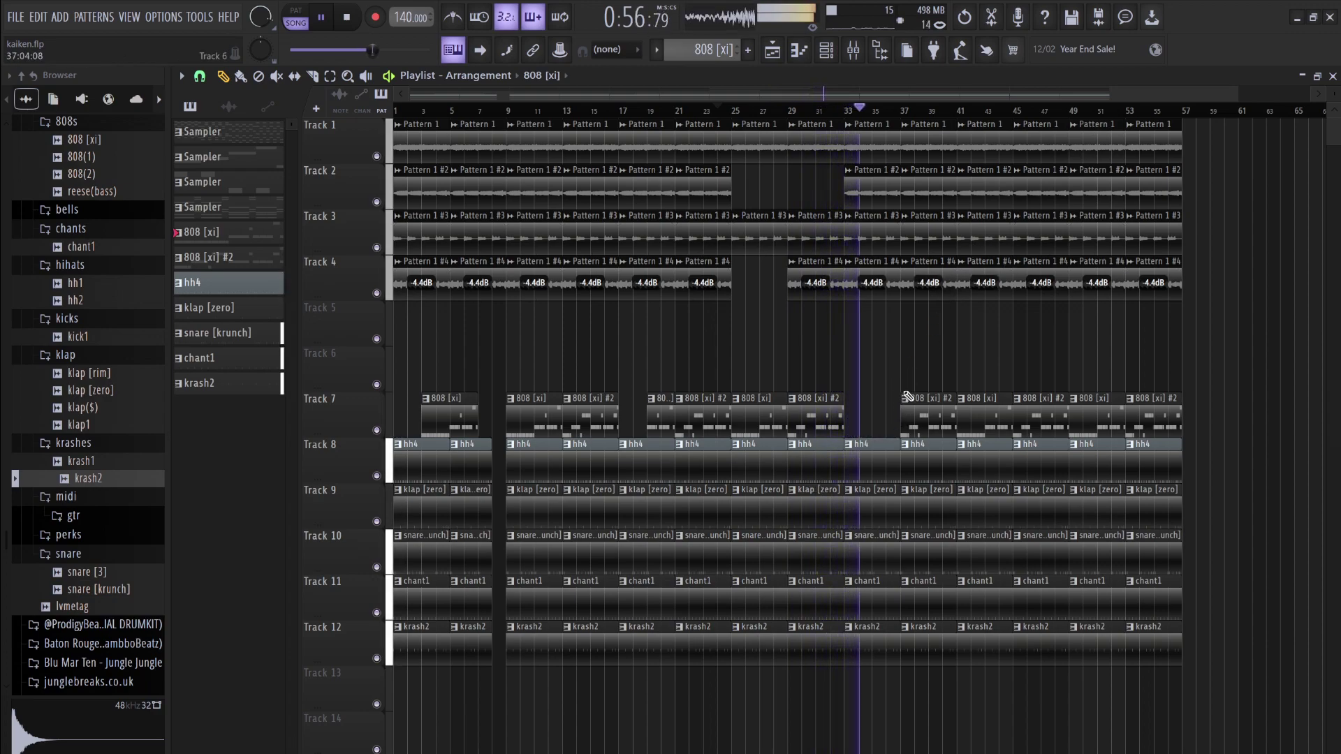
pyautogui.moveTo(933, 712); pyautogui.dragTo(938, 452)
pyautogui.hotkey('ctrl', 'd')
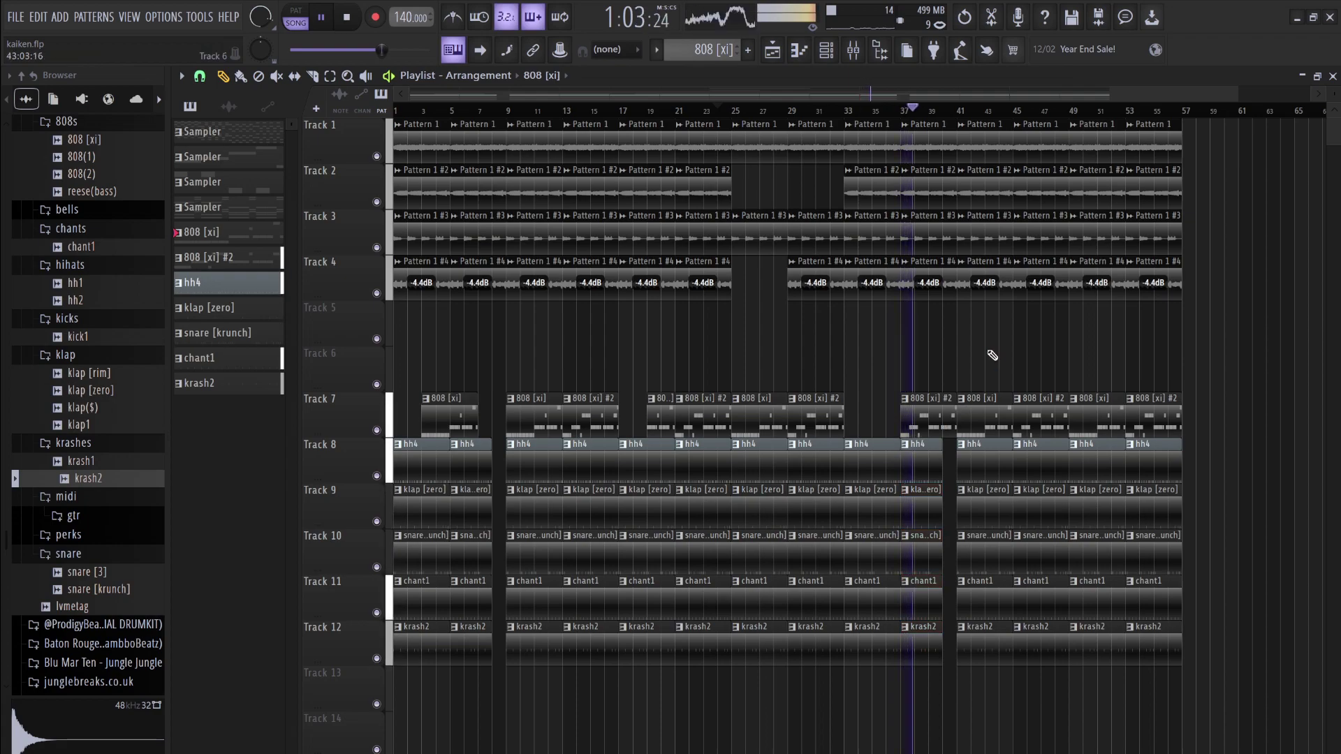
# Replace the 808 [xi] clip at bar 41 with a copy of the 808 [xi] #2 clip at bar 37
pyautogui.rightClick(988, 401)
pyautogui.click(909, 416)
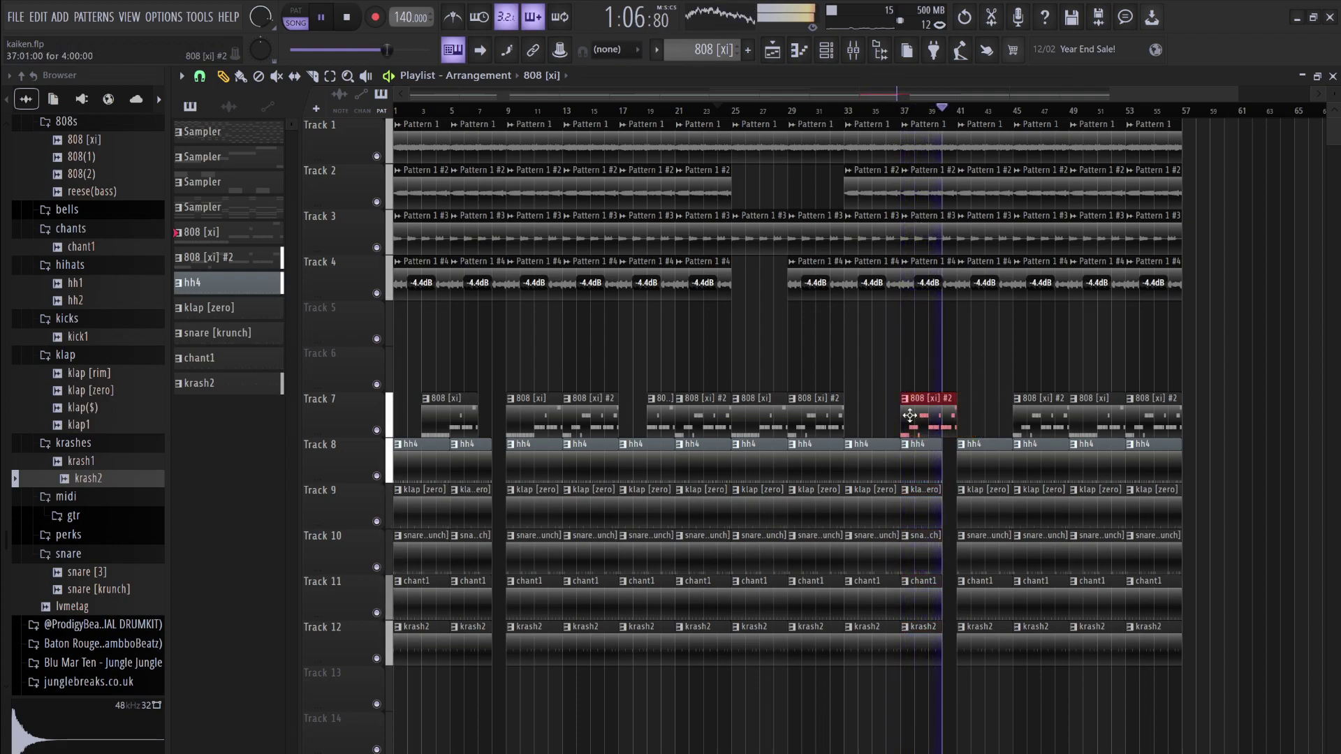
pyautogui.hotkey('ctrl', 'b')
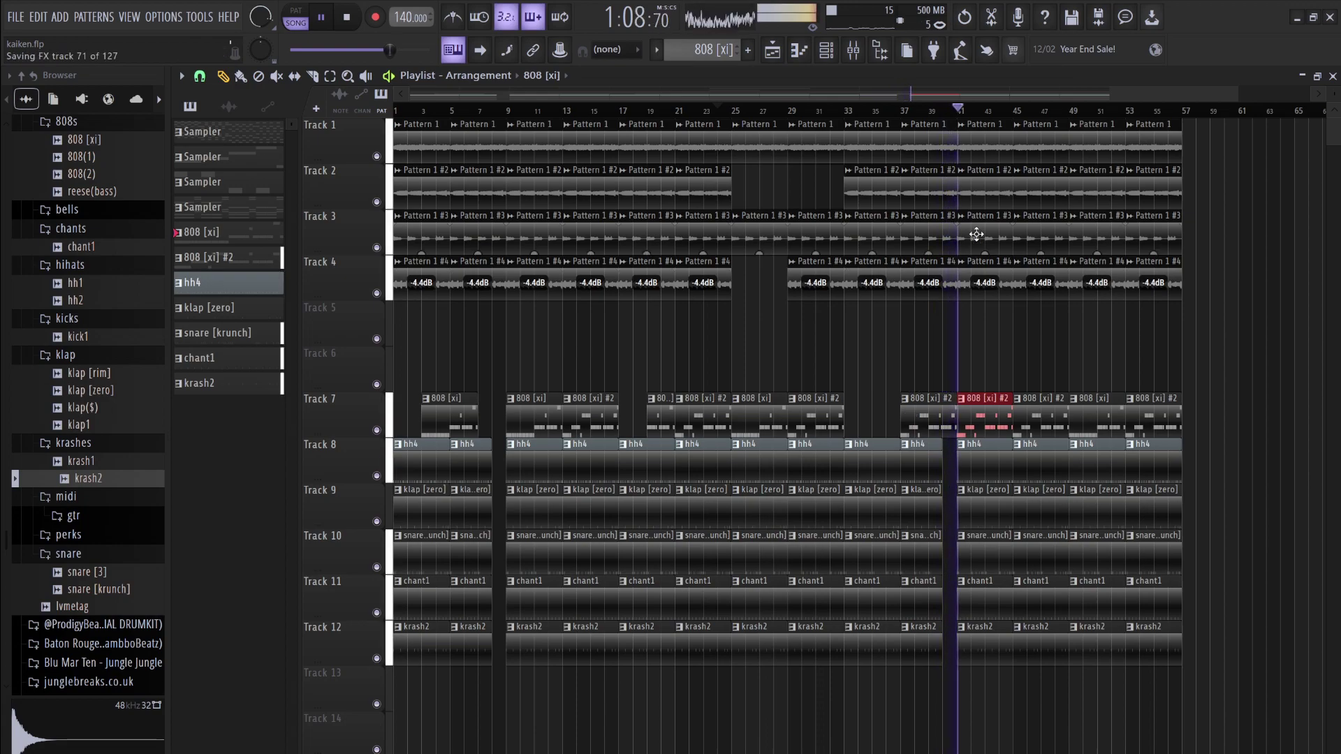
# Delete the Pattern 1 #2 and #3 clips at bars 41 and 45, and trim the 808 [xi] #2 clip at bar 45 to end at bar 48
pyautogui.rightClick(974, 184)
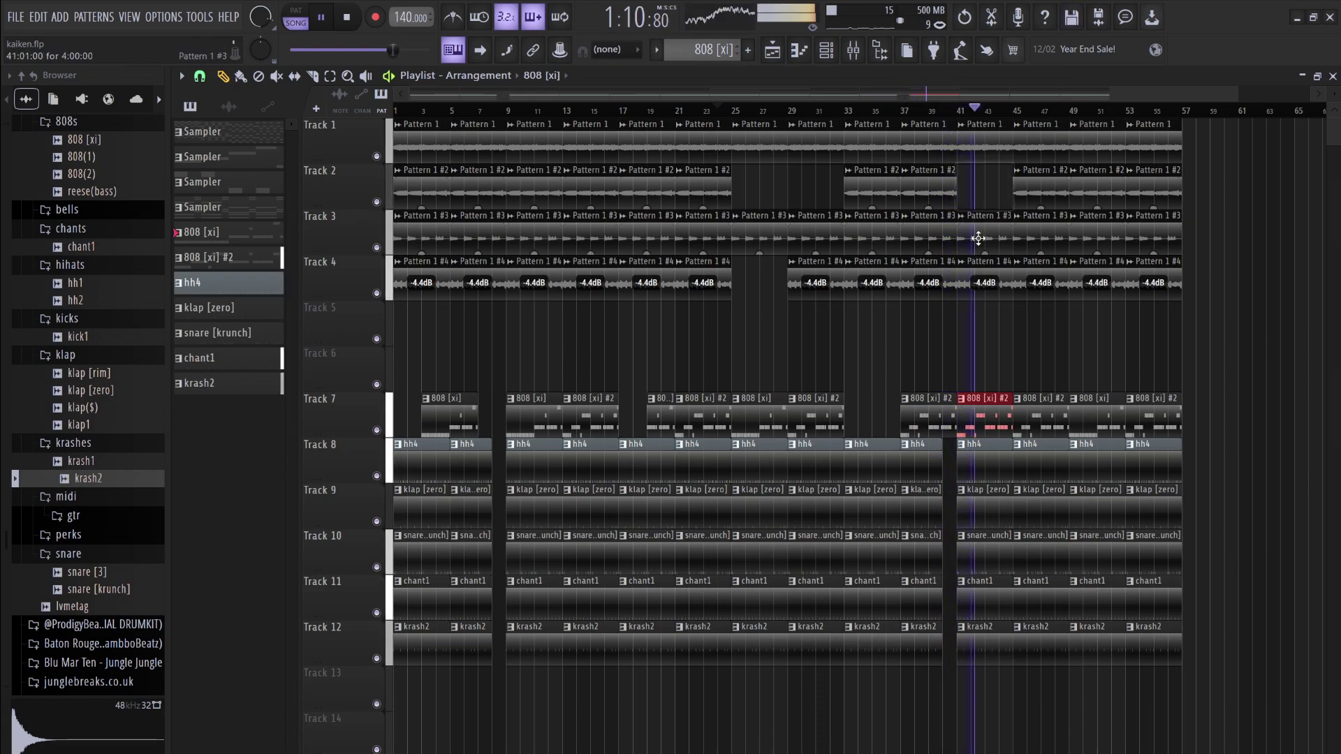
pyautogui.rightClick(983, 241)
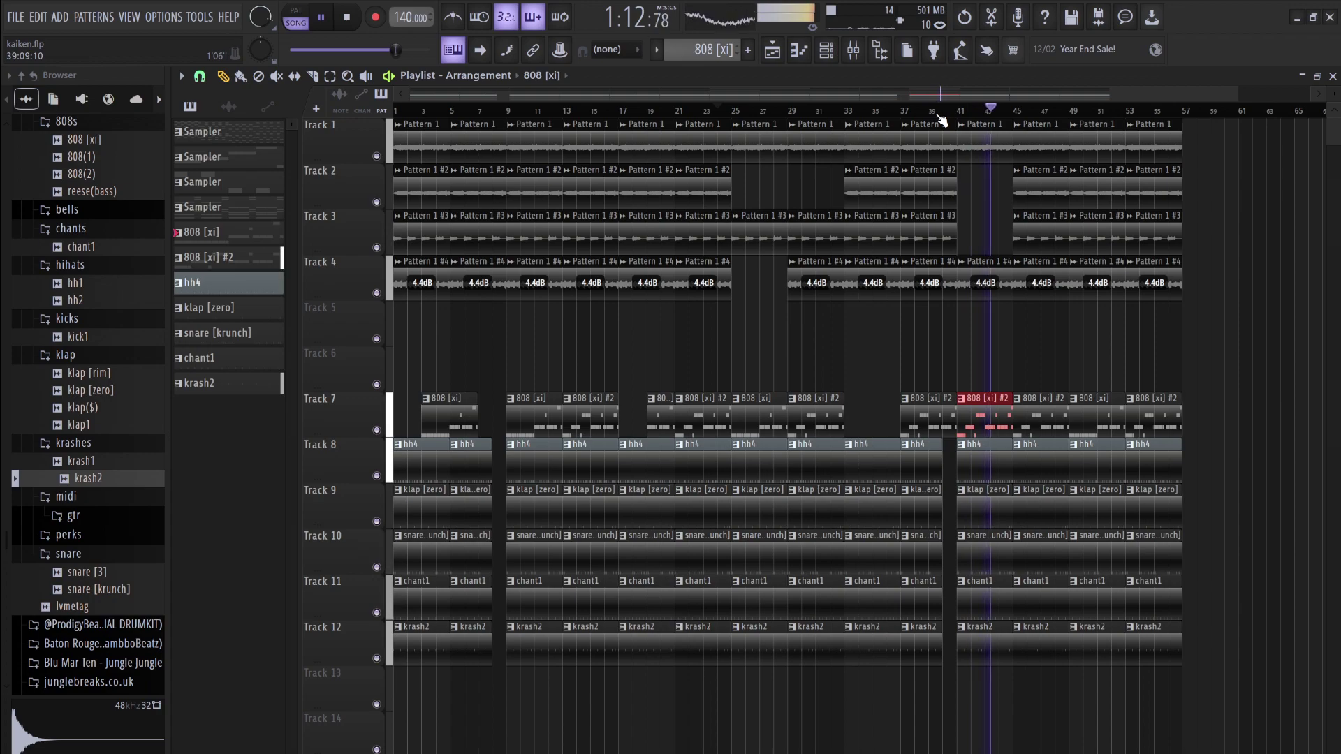
pyautogui.rightClick(1045, 224)
pyautogui.rightClick(1039, 183)
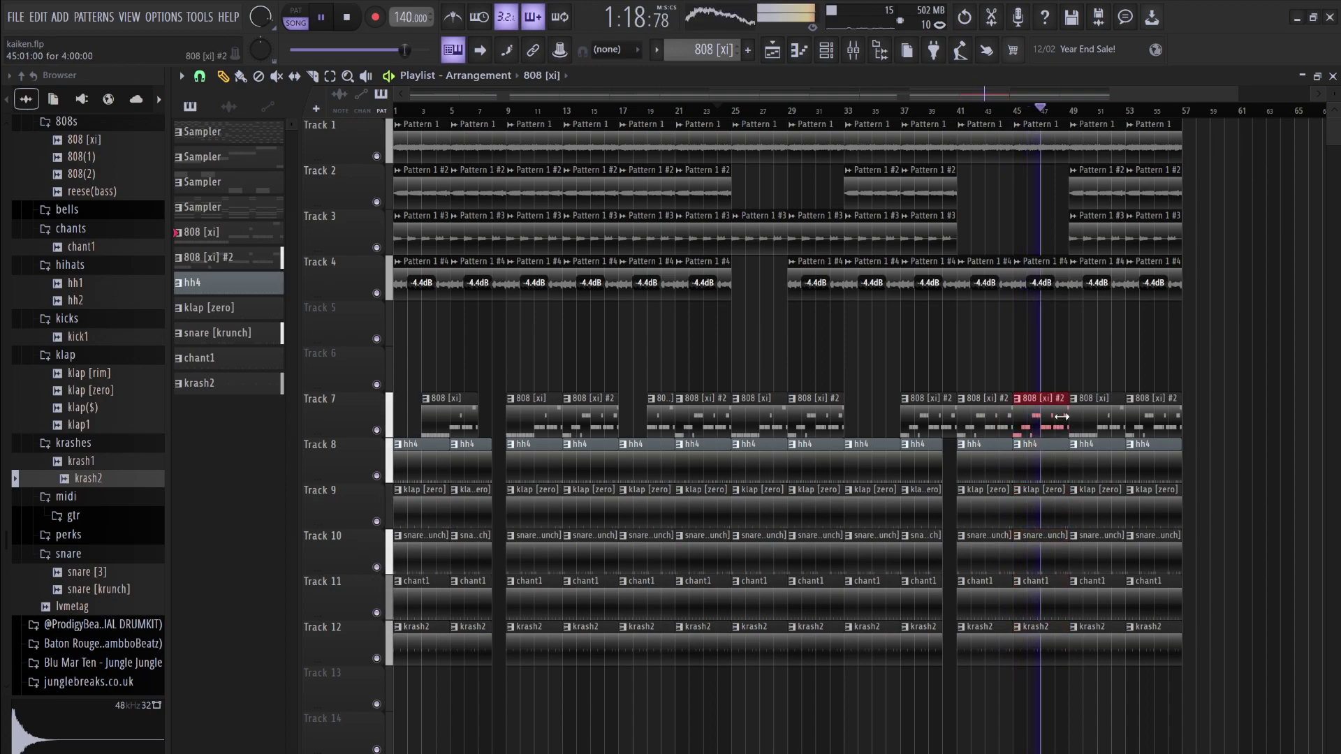
pyautogui.moveTo(1065, 407); pyautogui.dragTo(1055, 408)
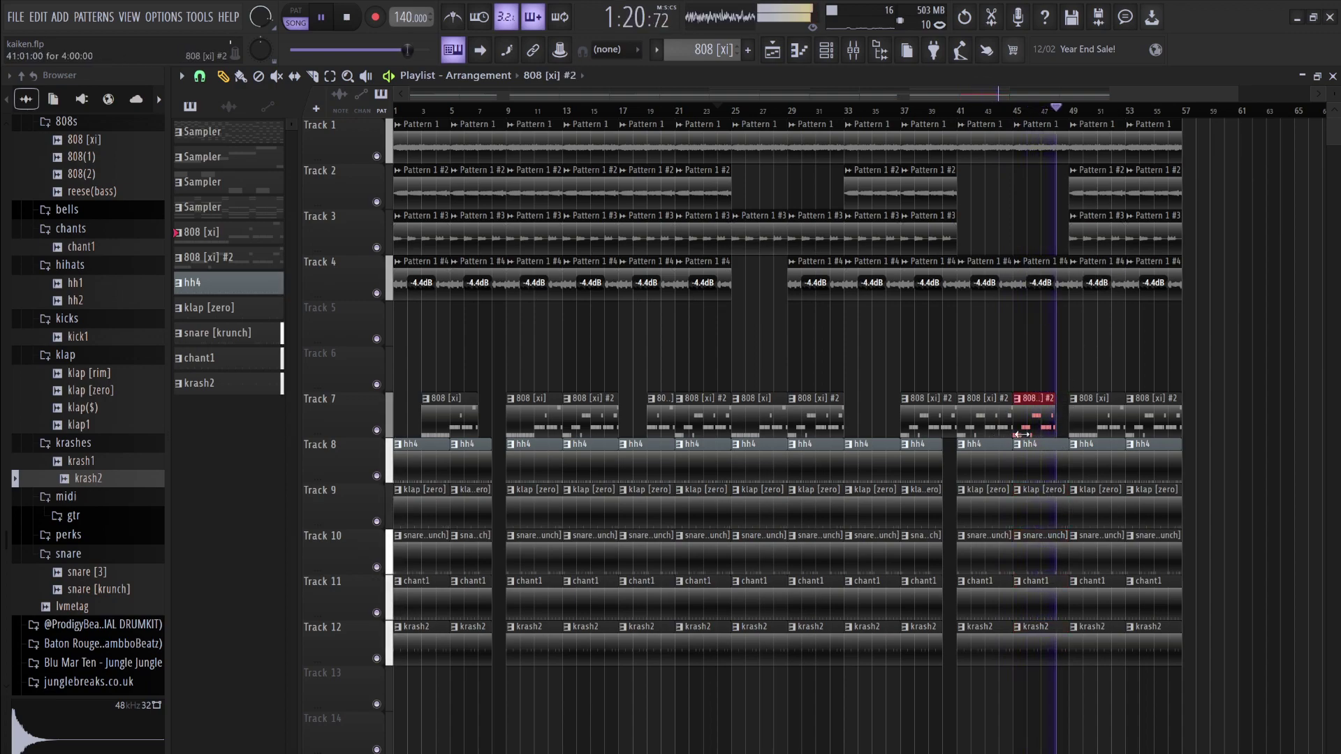
# Duplicate all clips starting at bar 53 on every track so a four-bar copy starts at bar 57
pyautogui.moveTo(1166, 708); pyautogui.dragTo(1146, 123)
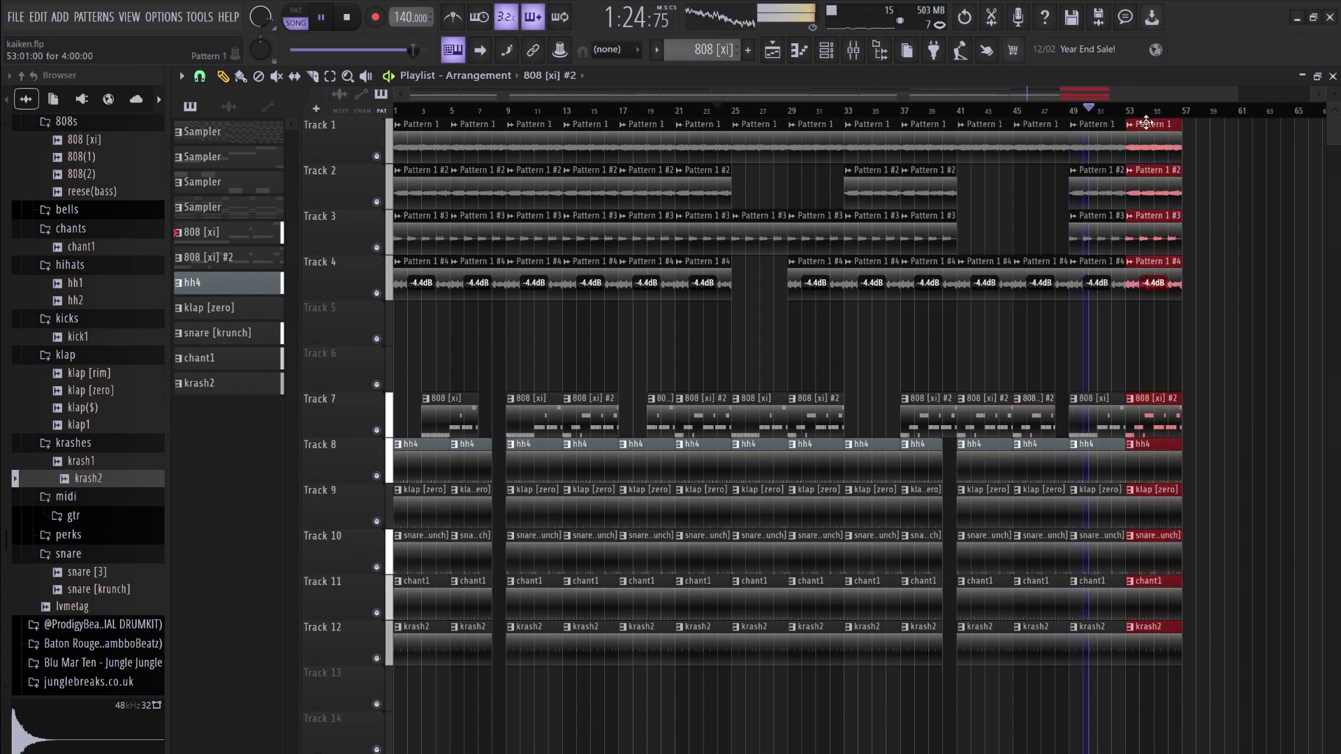
pyautogui.hotkey('ctrl', 'b')
pyautogui.keyDown('ctrl'); pyautogui.click(1262, 404); pyautogui.keyUp('ctrl')
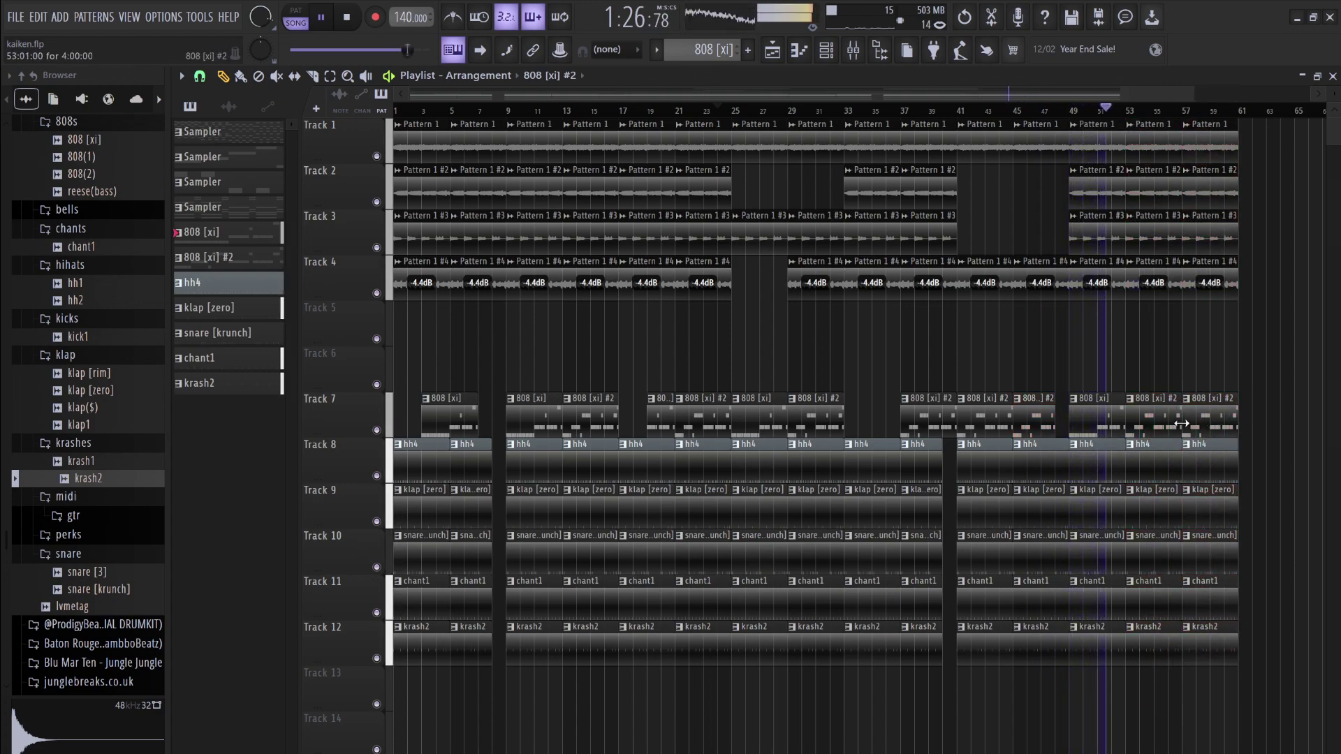
# Trim the starts of the final bar-57 clips: 808 [xi] #2 to bar 60, hh4 to bar 59 and snare [krunch] to bar 58
pyautogui.moveTo(1182, 424); pyautogui.dragTo(1231, 422)
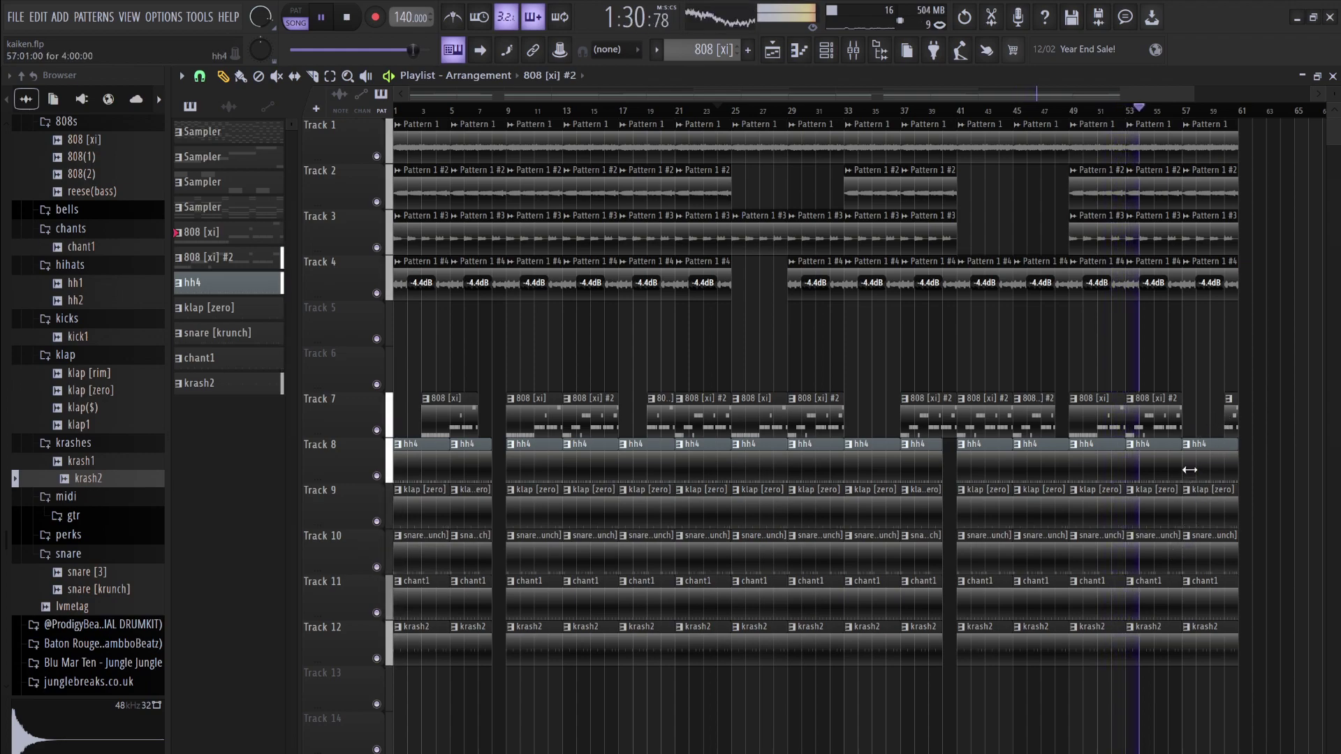
pyautogui.moveTo(1184, 464); pyautogui.dragTo(1217, 470)
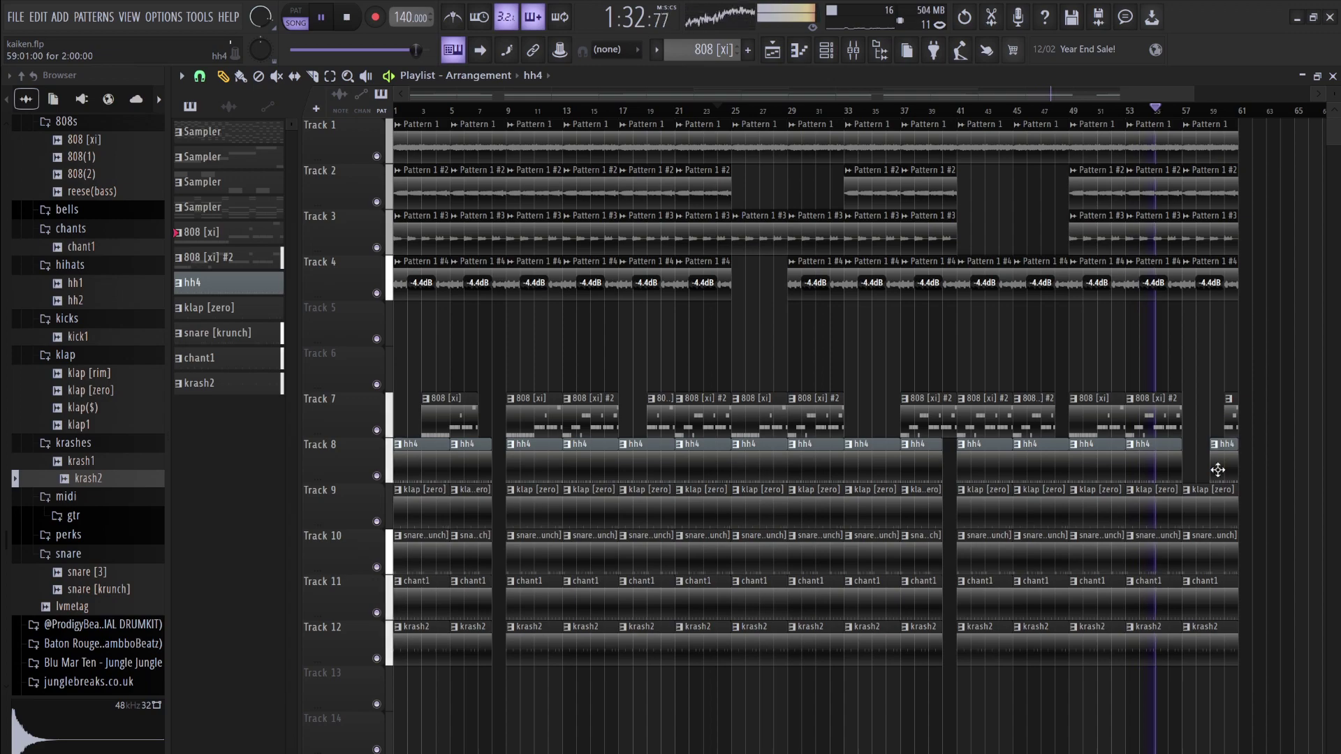
pyautogui.moveTo(1185, 557); pyautogui.dragTo(1199, 557)
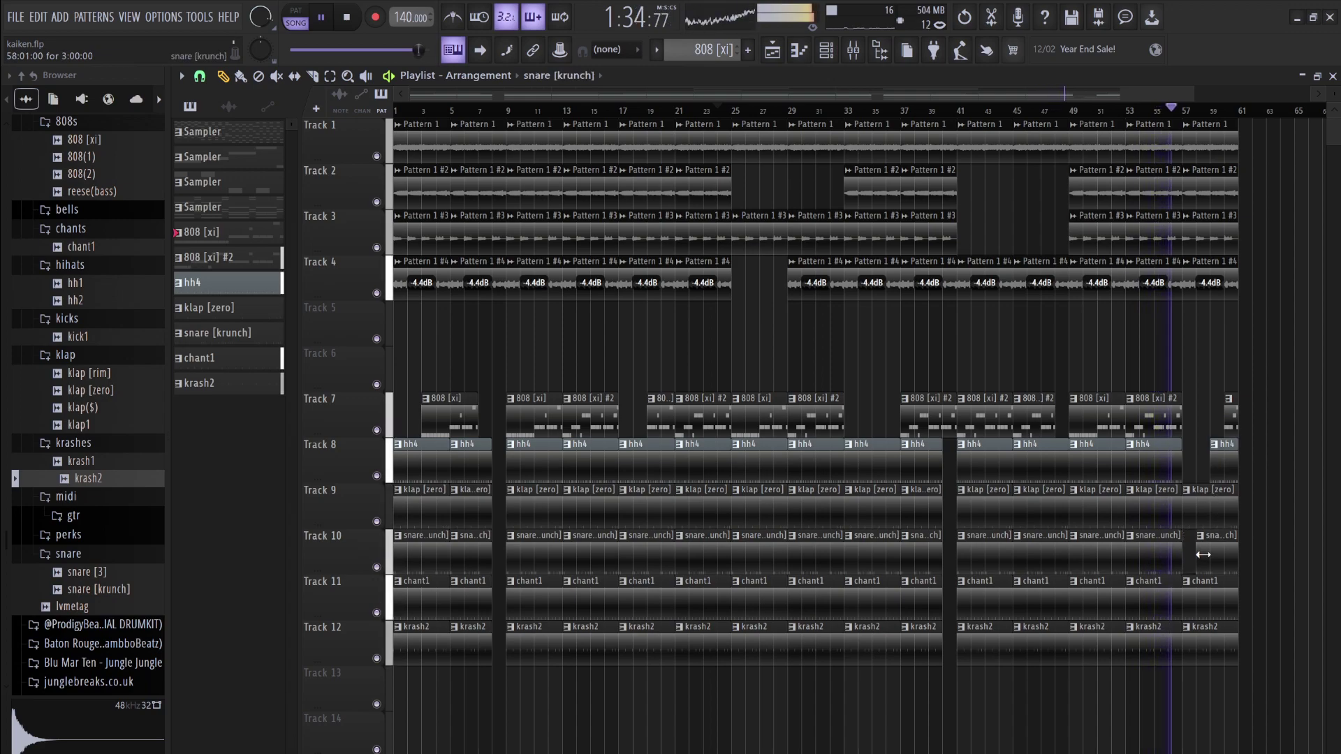
# Create an automation clip for the Master track's volume from the mixer and return to the playlist
pyautogui.click(852, 50)
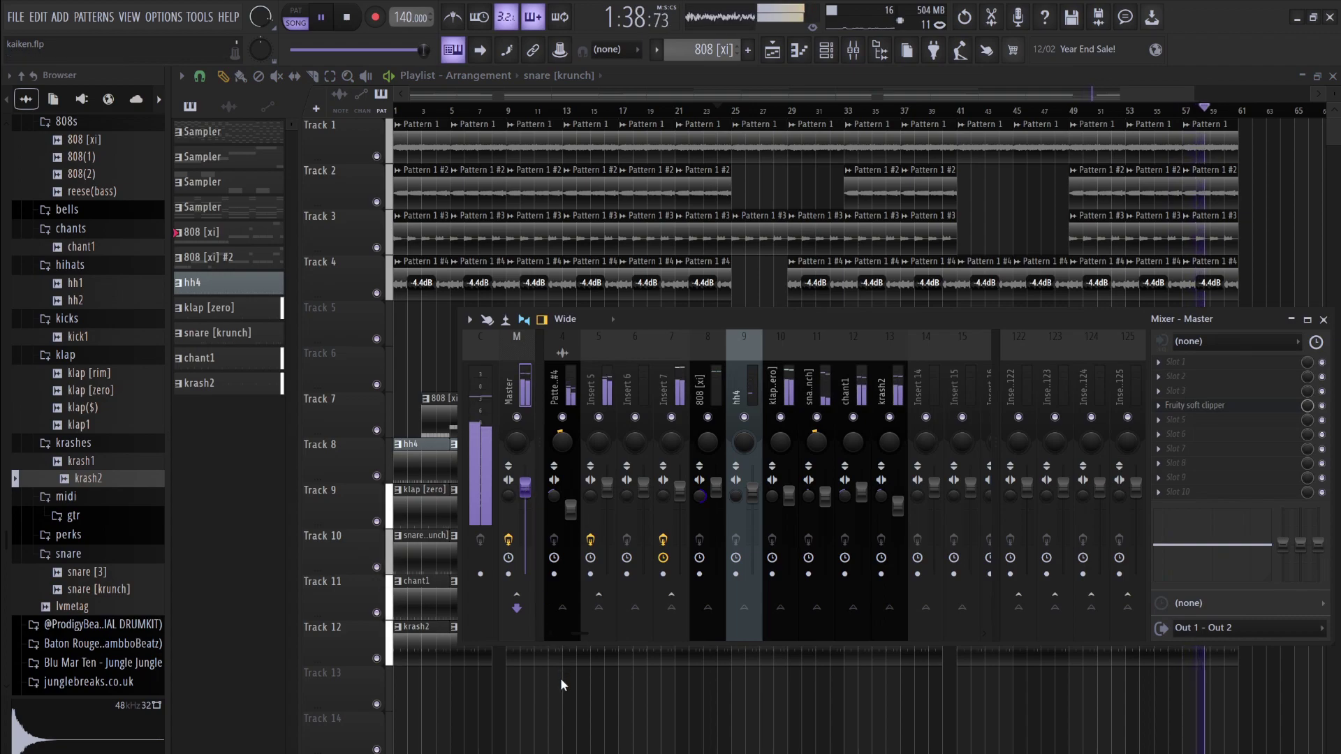
pyautogui.rightClick(524, 483)
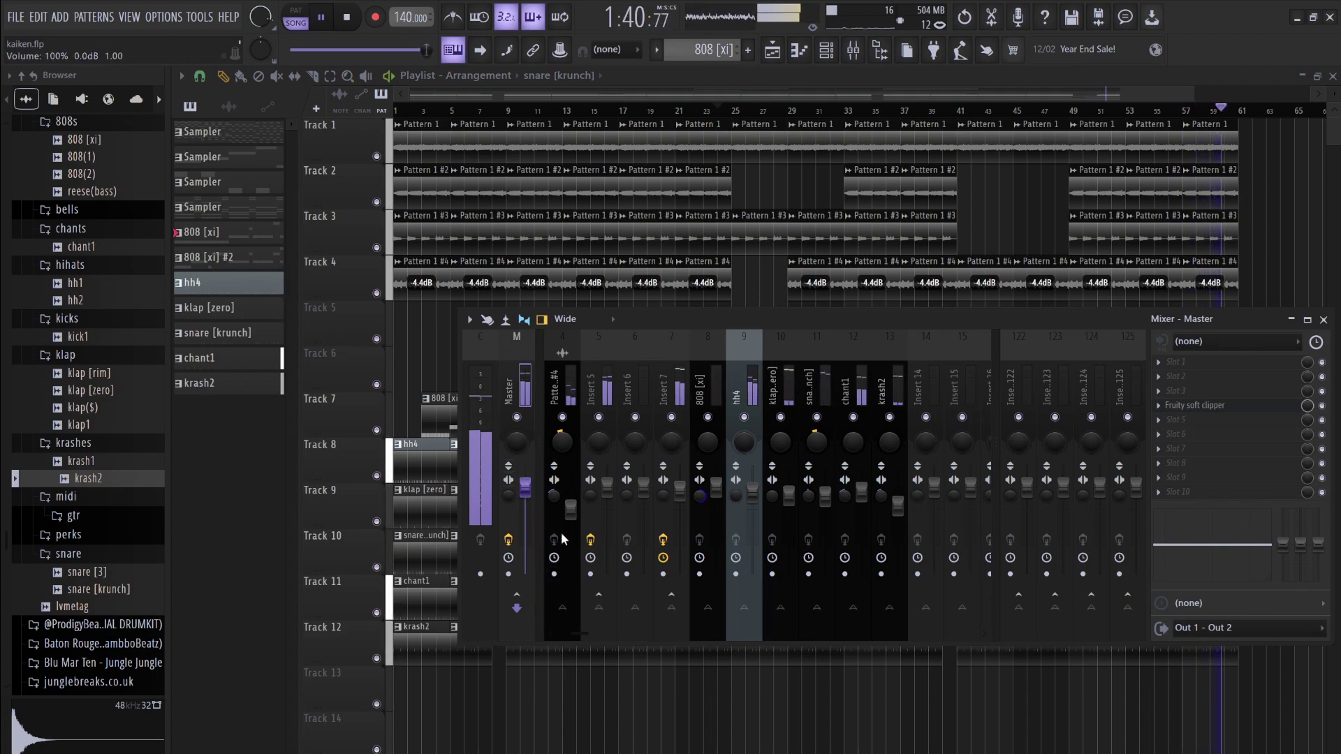
pyautogui.click(569, 587)
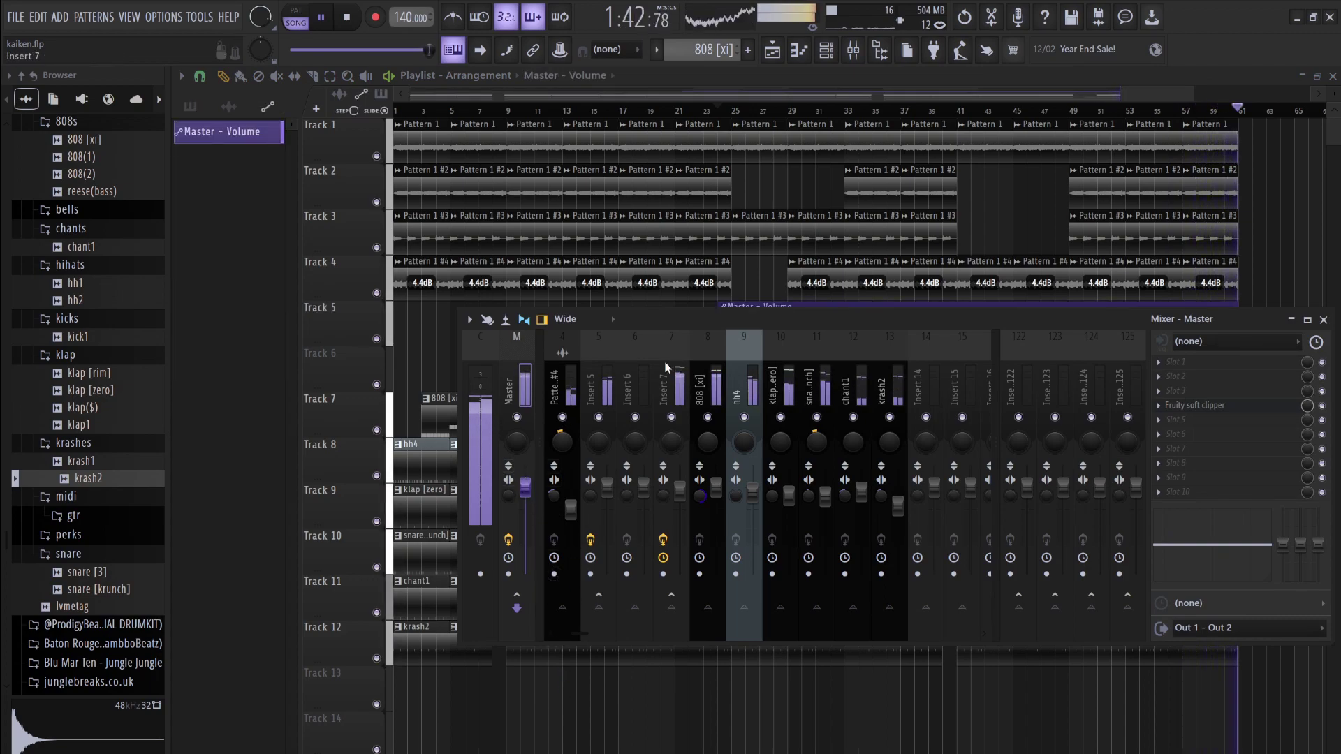
pyautogui.press('F9')
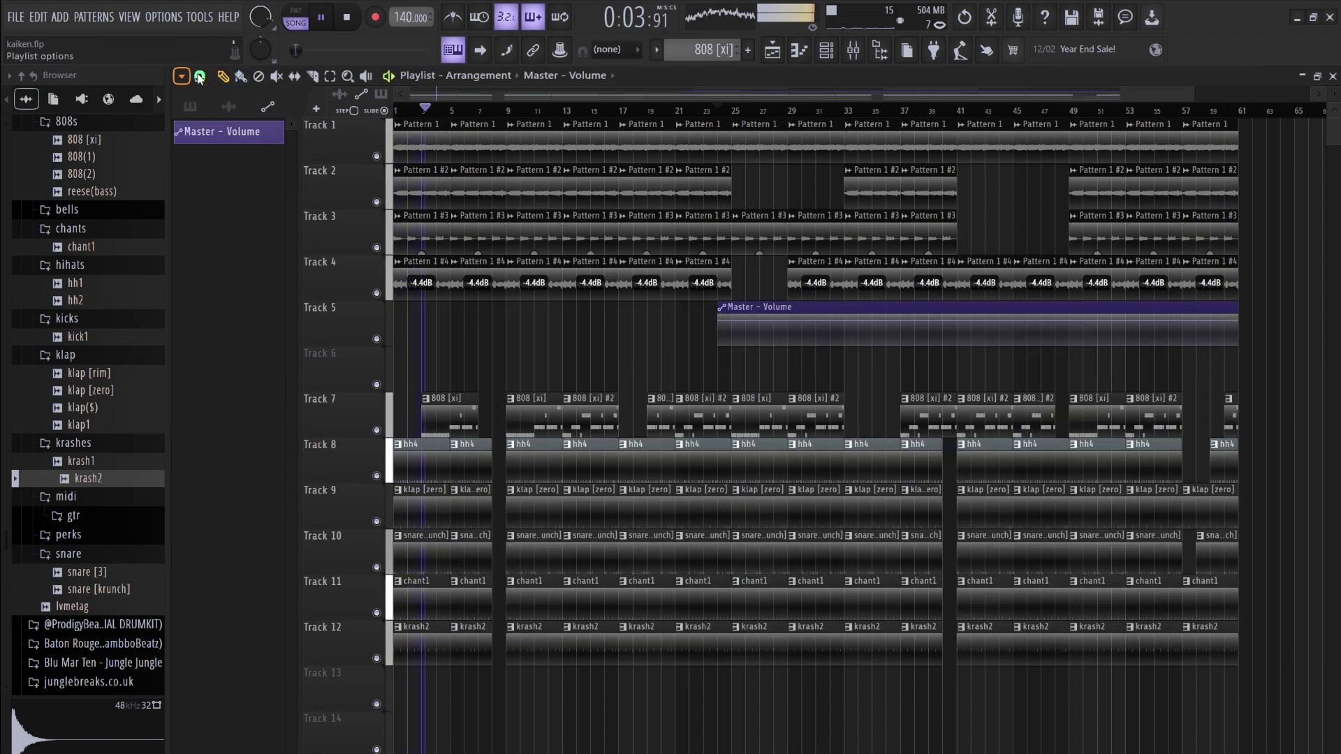
# Stretch the Master - Volume automation clip from bar 1 to bar 61 and shape a curved fade-out from bar 57 to its end
pyautogui.moveTo(782, 307); pyautogui.dragTo(411, 297)
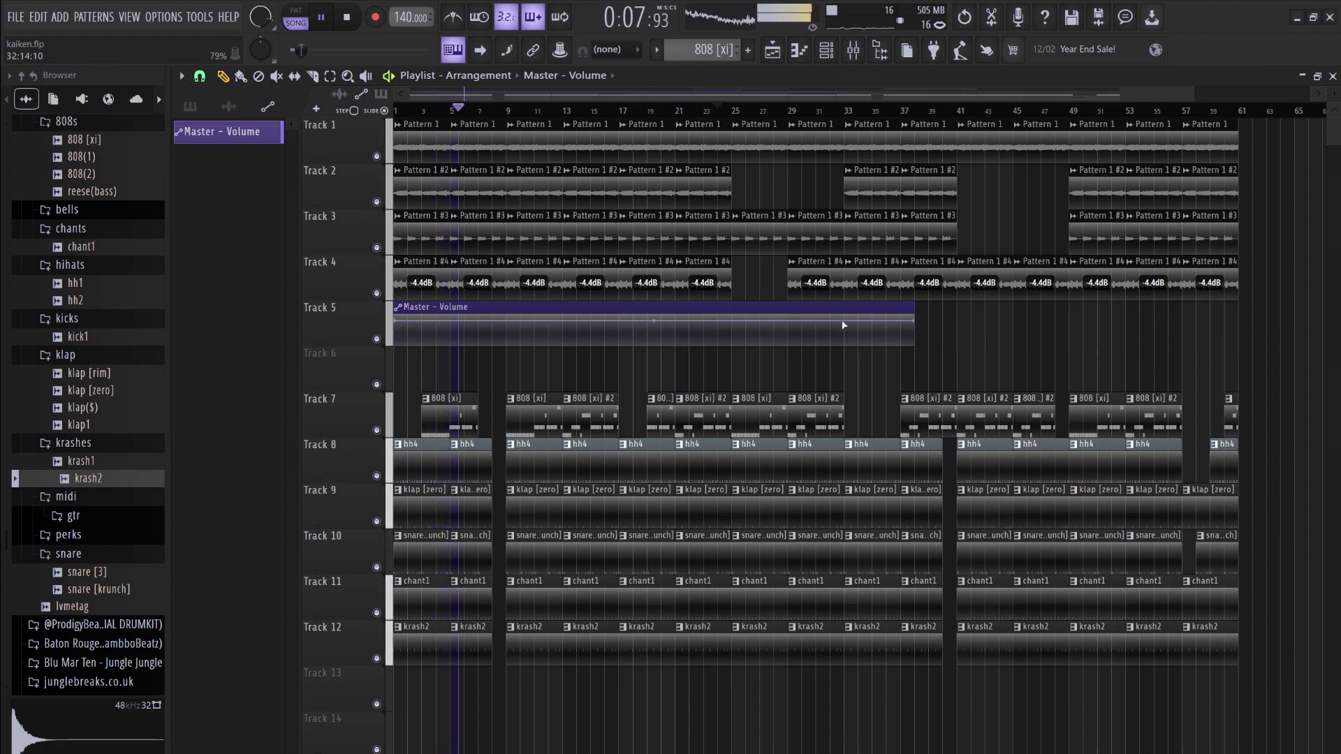
pyautogui.moveTo(917, 311); pyautogui.dragTo(1238, 311)
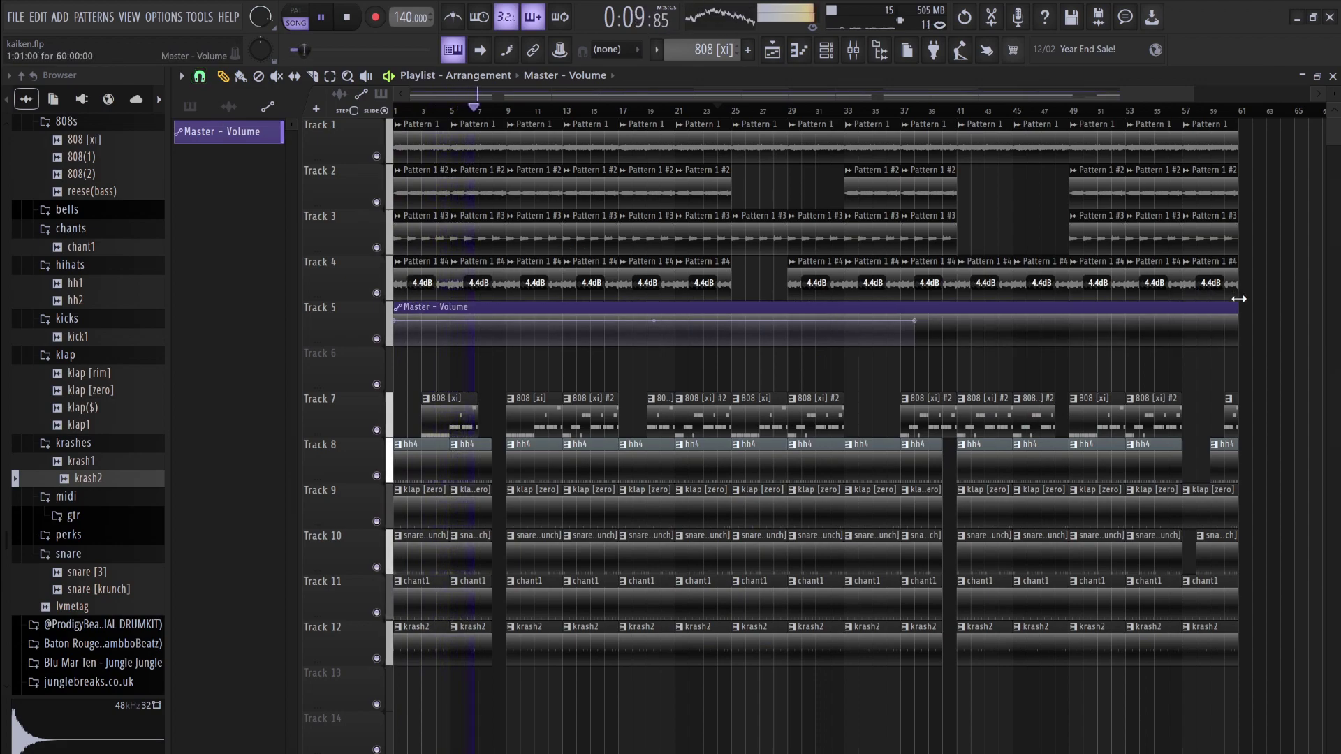
pyautogui.moveTo(917, 323); pyautogui.dragTo(1233, 324)
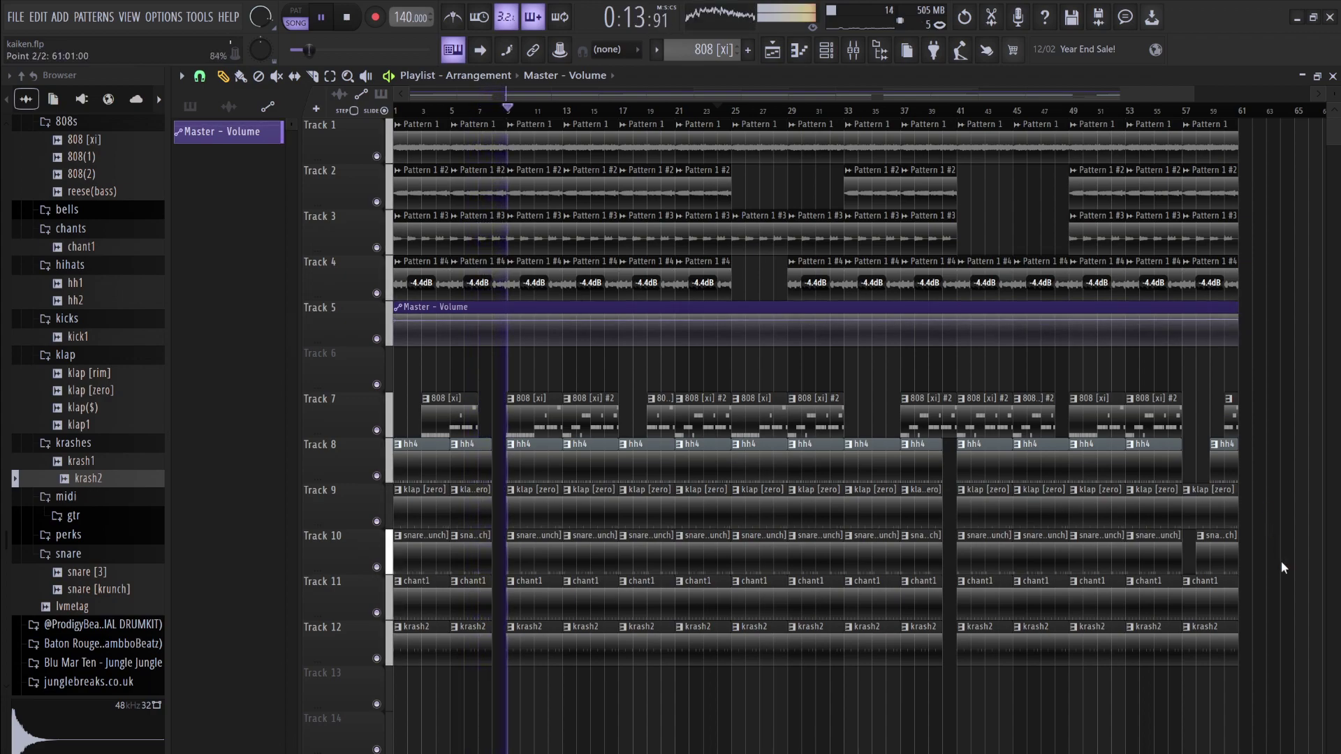
pyautogui.rightClick(1180, 323)
pyautogui.moveTo(1241, 343); pyautogui.dragTo(1239, 345)
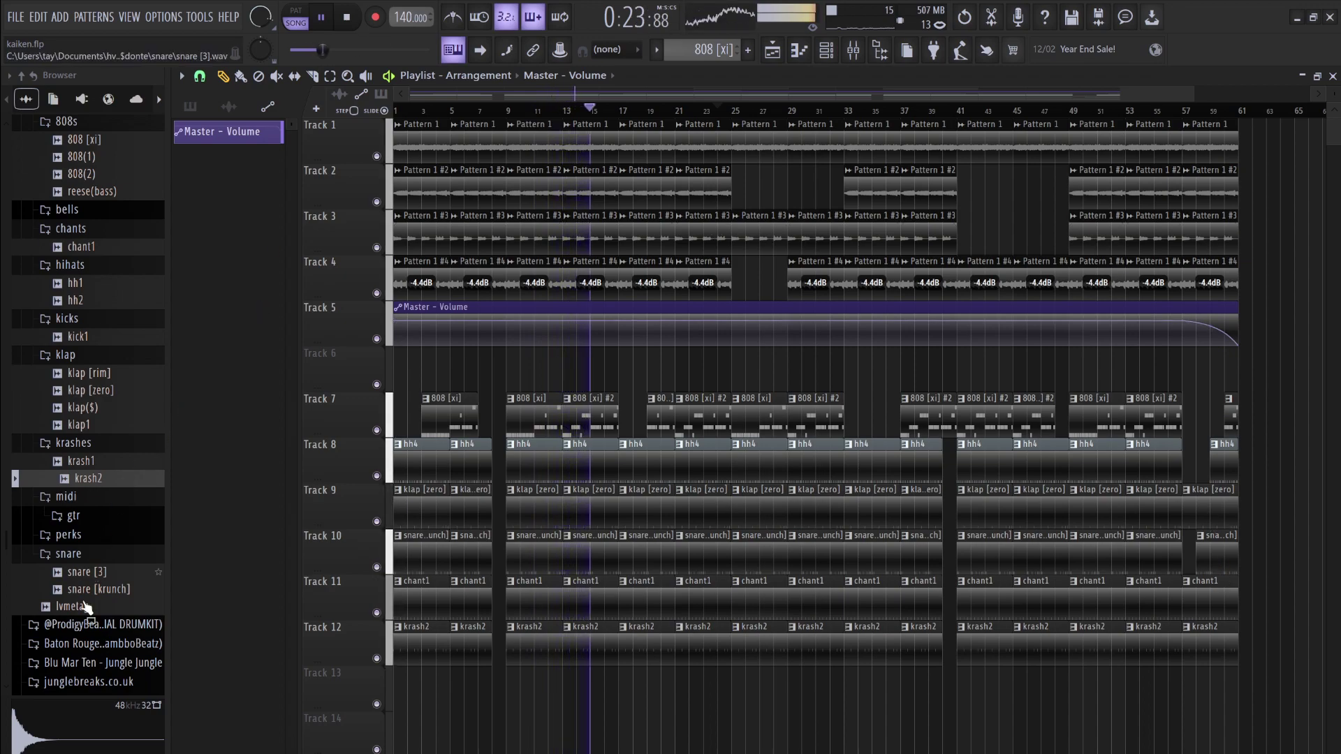
# Find the loveme(glitch) sample in the browser and place it at bar 1 on Track 6
pyautogui.scroll(10, 94, 538)
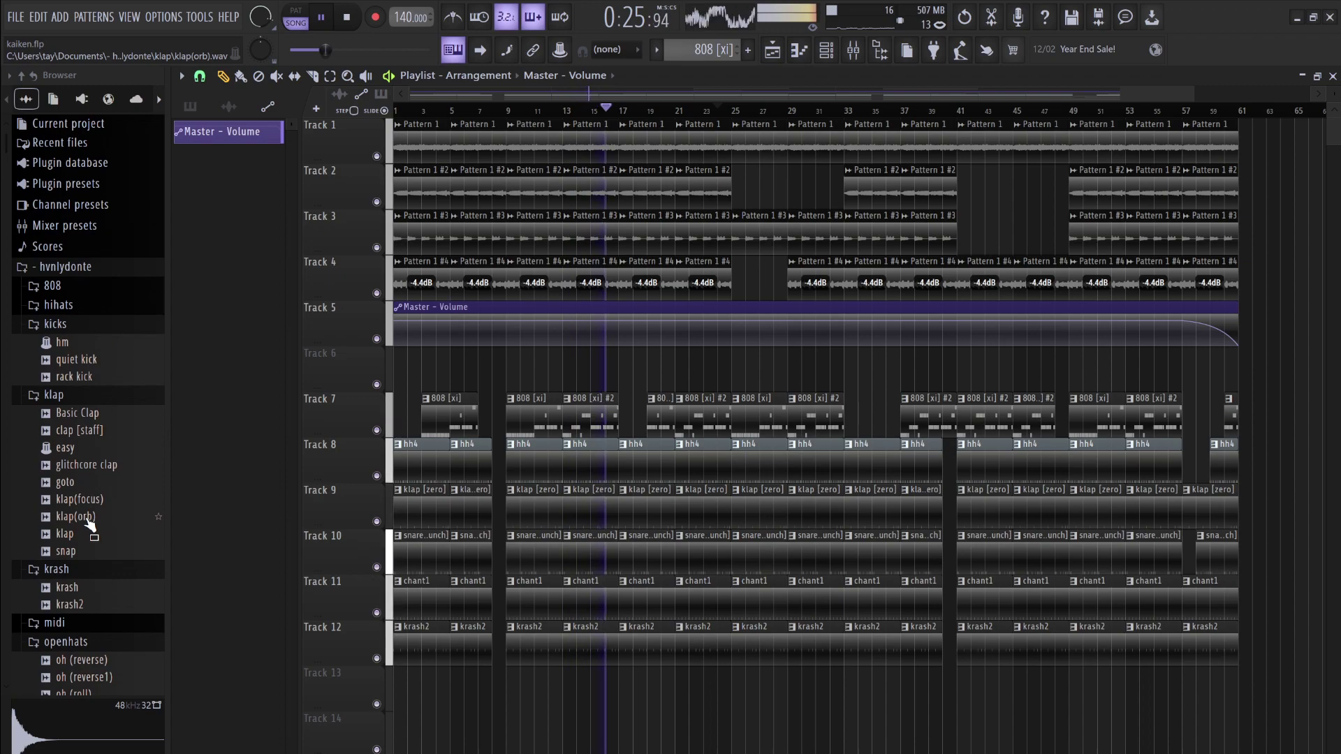
pyautogui.scroll(-4, 89, 534)
pyautogui.scroll(-4, 97, 520)
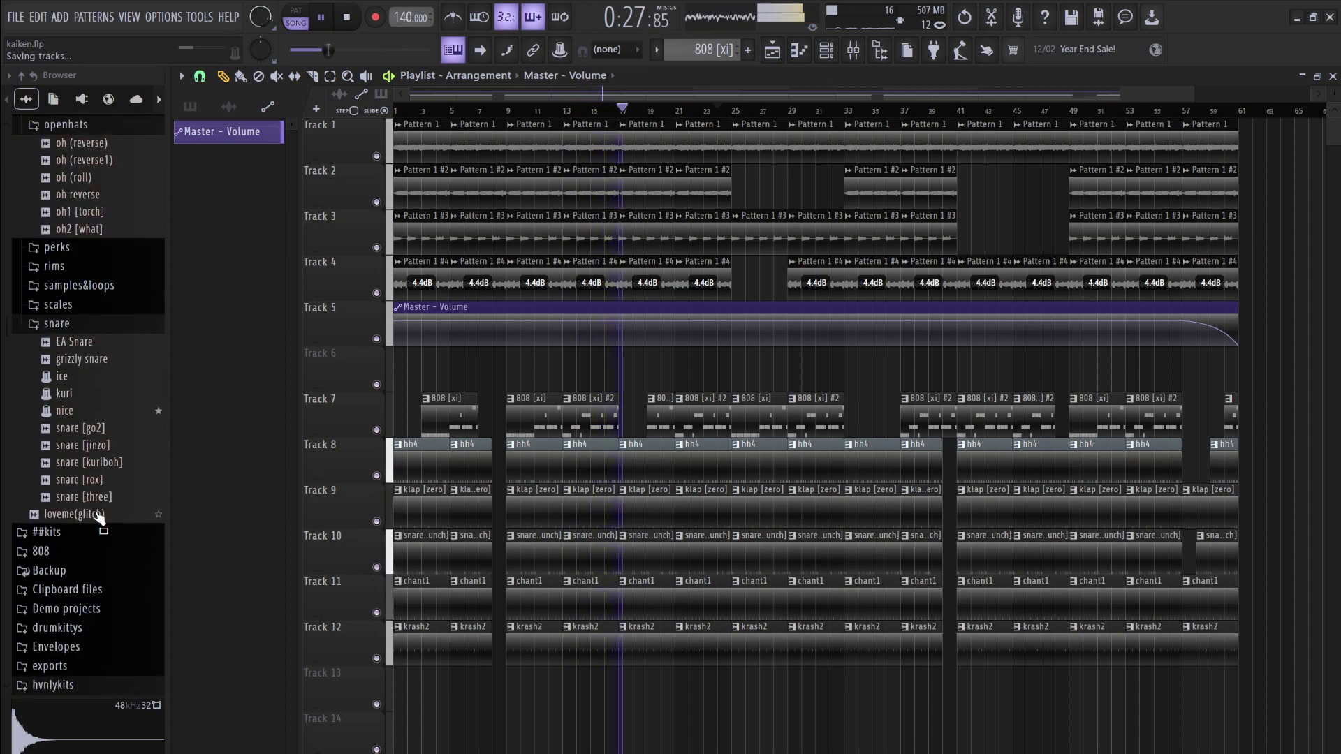
pyautogui.moveTo(90, 514); pyautogui.dragTo(404, 389)
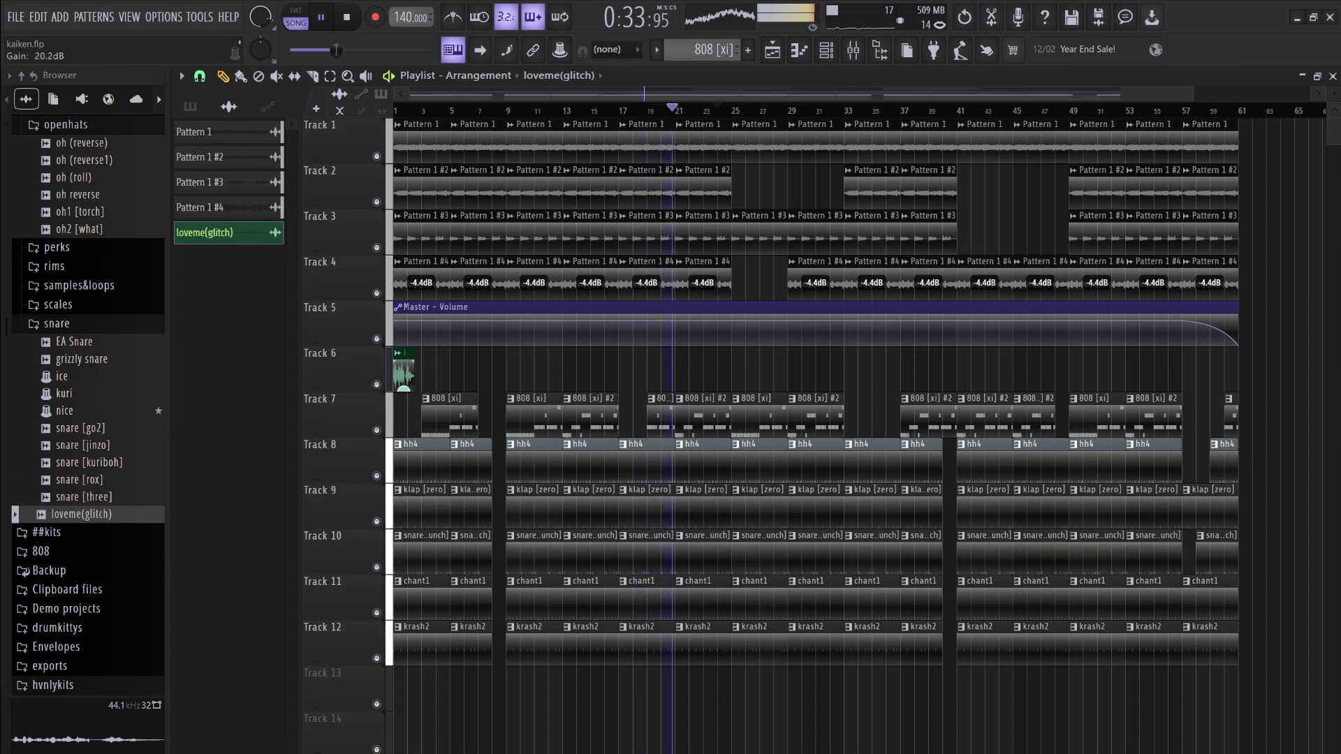
# Route the loveme(glitch) audio clip to mixer track 6 and send that track to Insert 5 instead of the Master
pyautogui.doubleClick(401, 376)
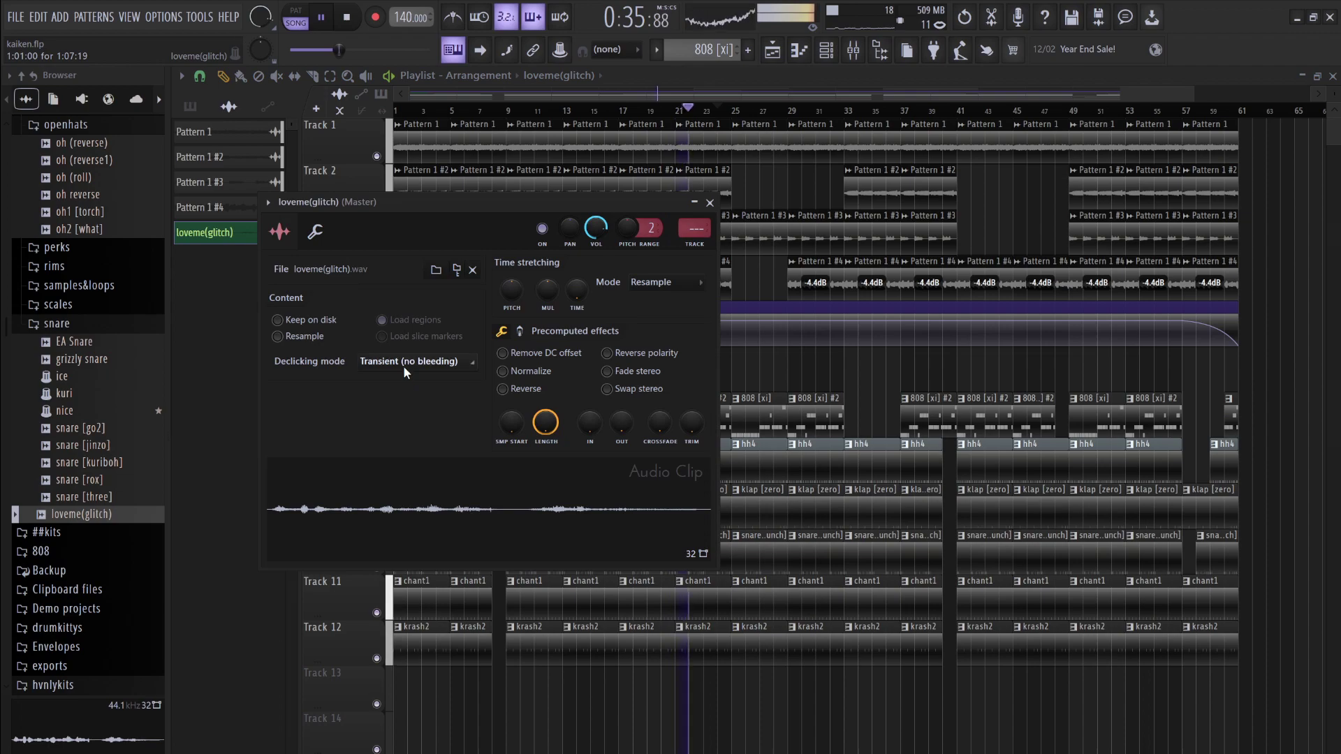
pyautogui.click(696, 238)
pyautogui.click(599, 609)
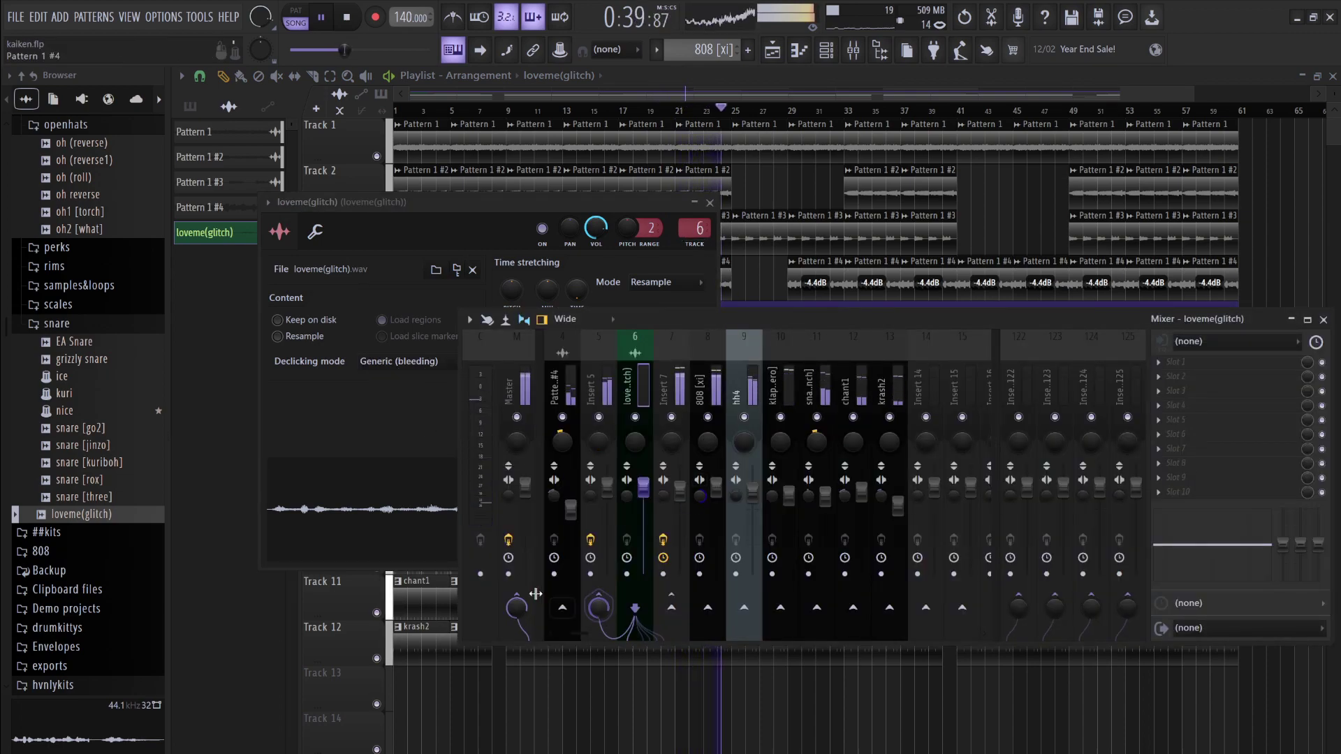
# Lower the loveme(glitch) mixer track's volume, and EQ it with an 18 dB cut at 90 Hz and a 4.5 dB mid-band boost
pyautogui.moveTo(649, 502); pyautogui.dragTo(649, 507)
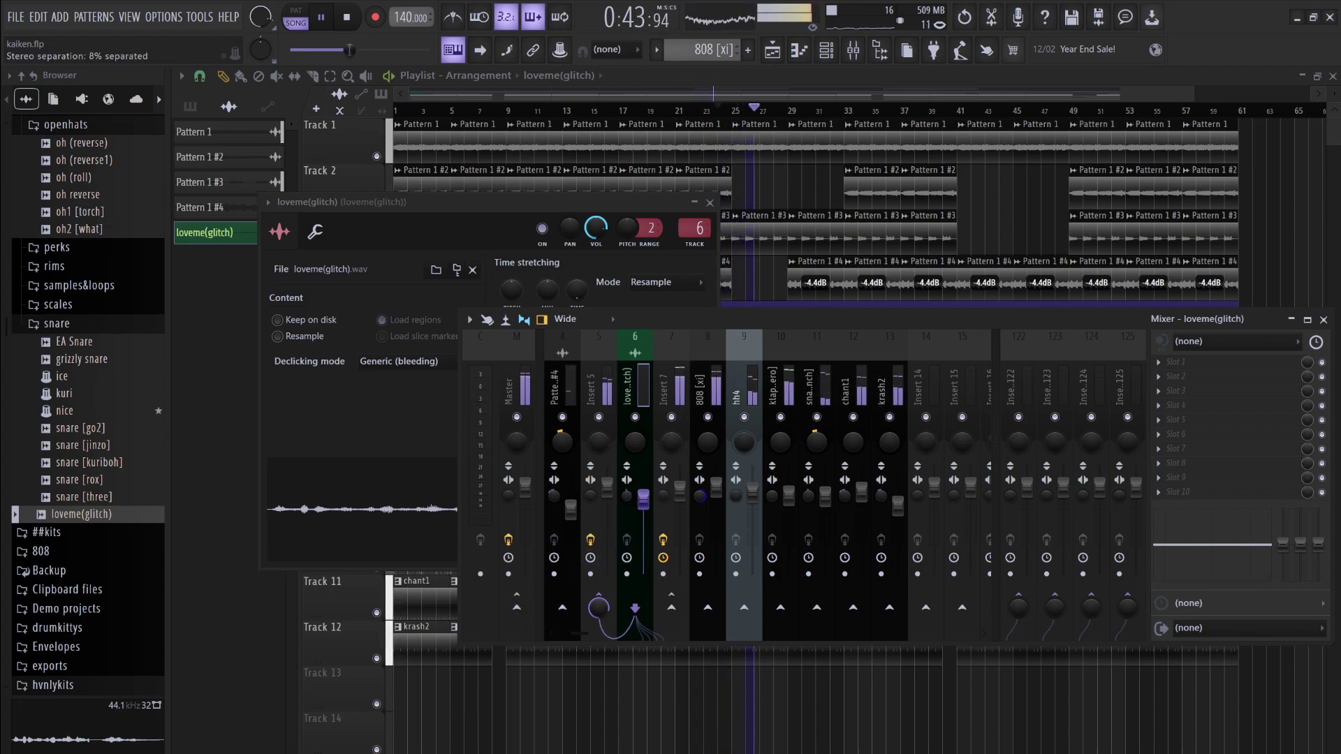
pyautogui.moveTo(1282, 544); pyautogui.dragTo(1282, 580)
pyautogui.moveTo(1214, 553); pyautogui.dragTo(1234, 535)
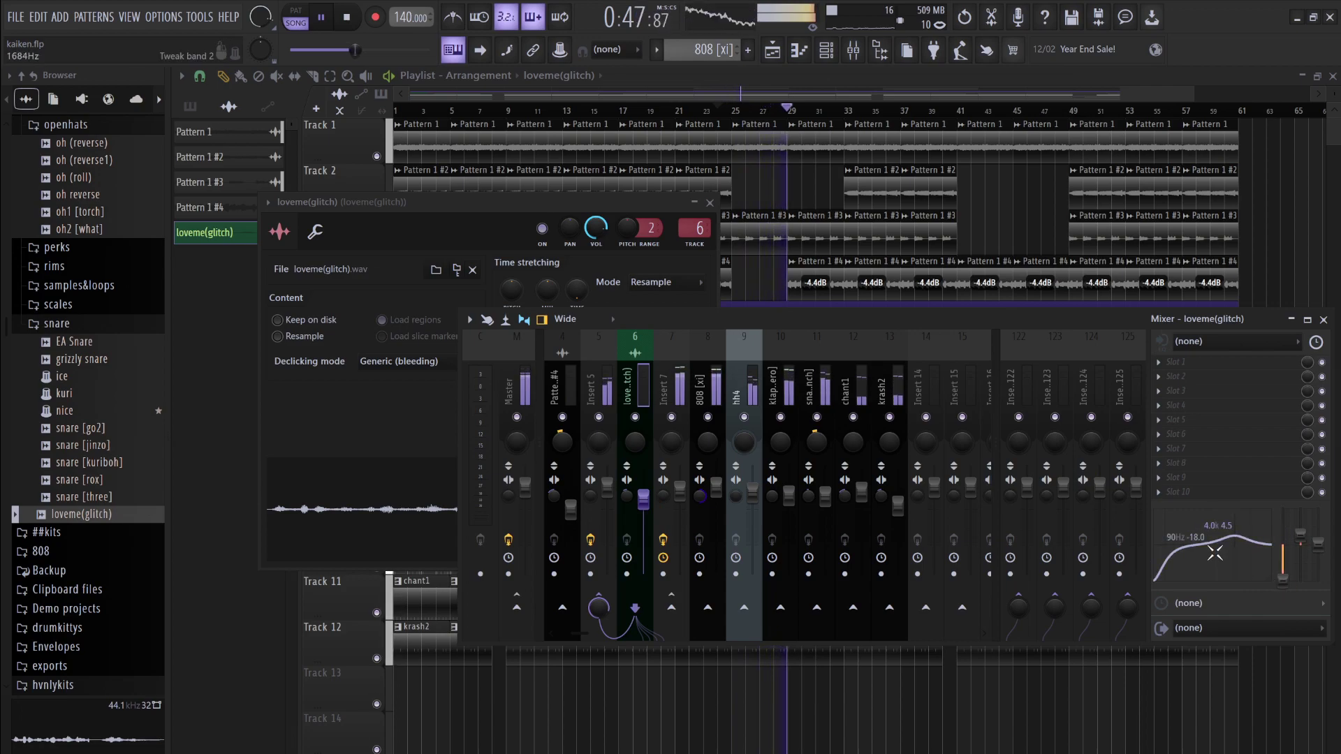
# Play the song from the start and from about bar 56 to check the tag and the fade-out, and stop playback
pyautogui.press('space')
pyautogui.click(344, 18)
pyautogui.press('space')
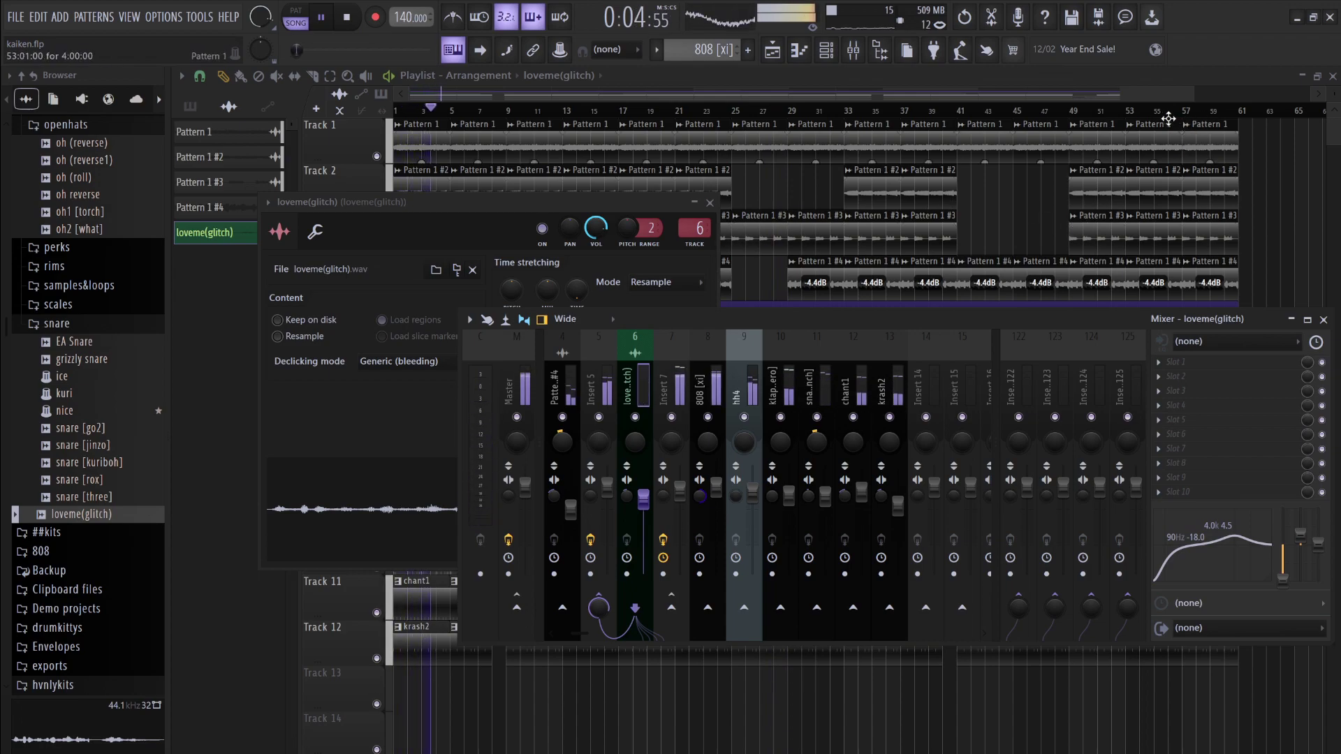
pyautogui.click(1173, 113)
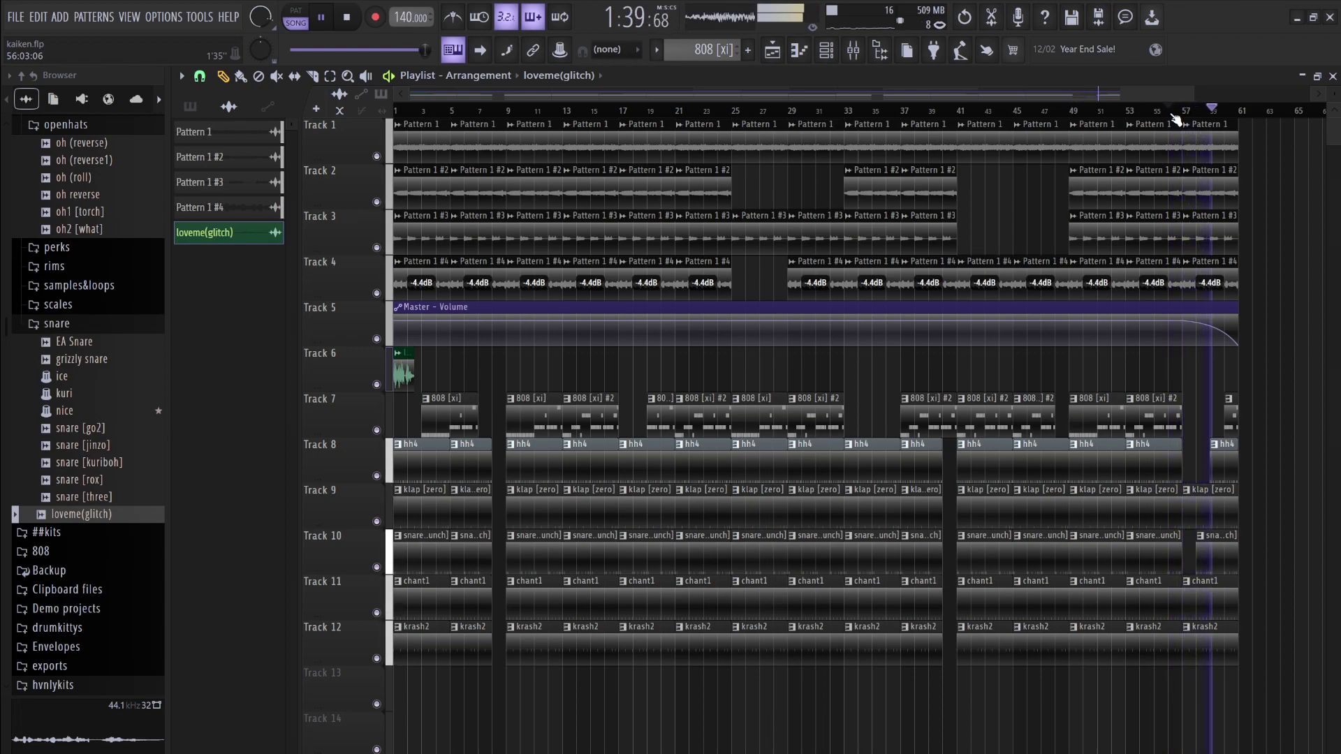
pyautogui.click(349, 19)
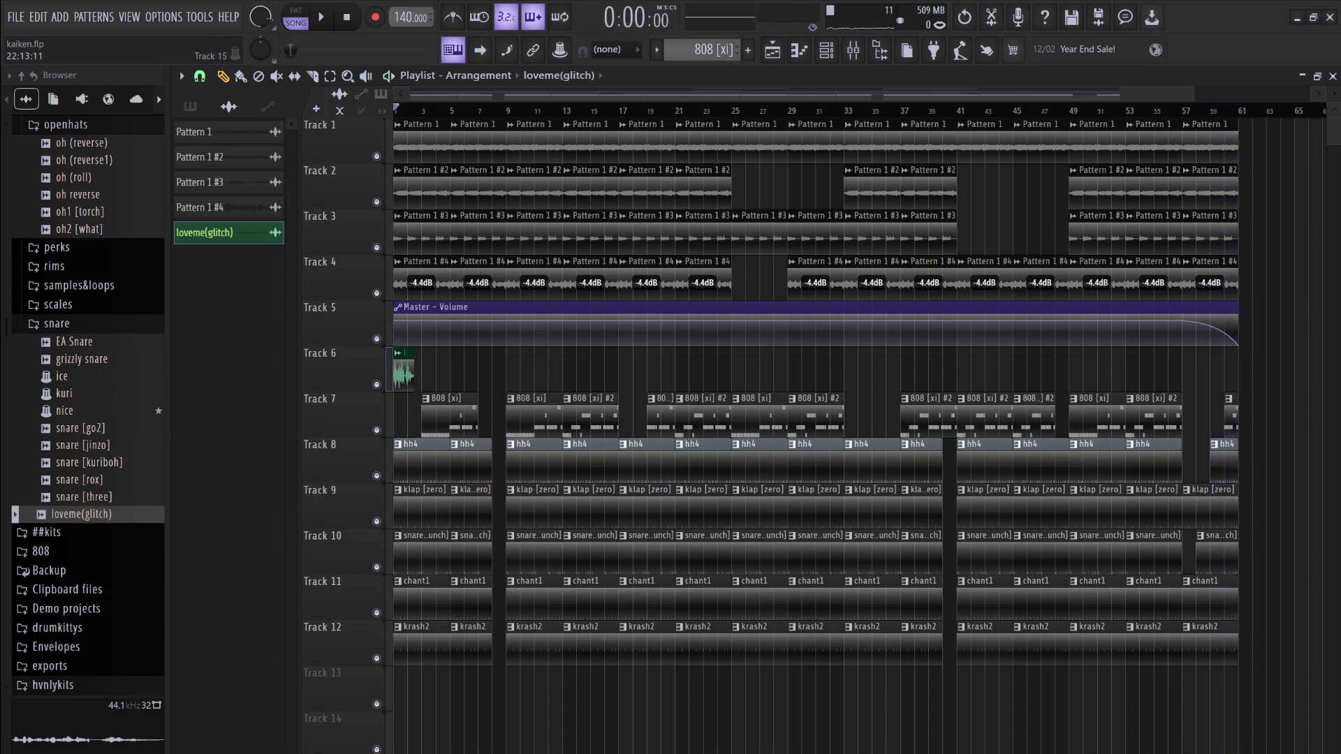